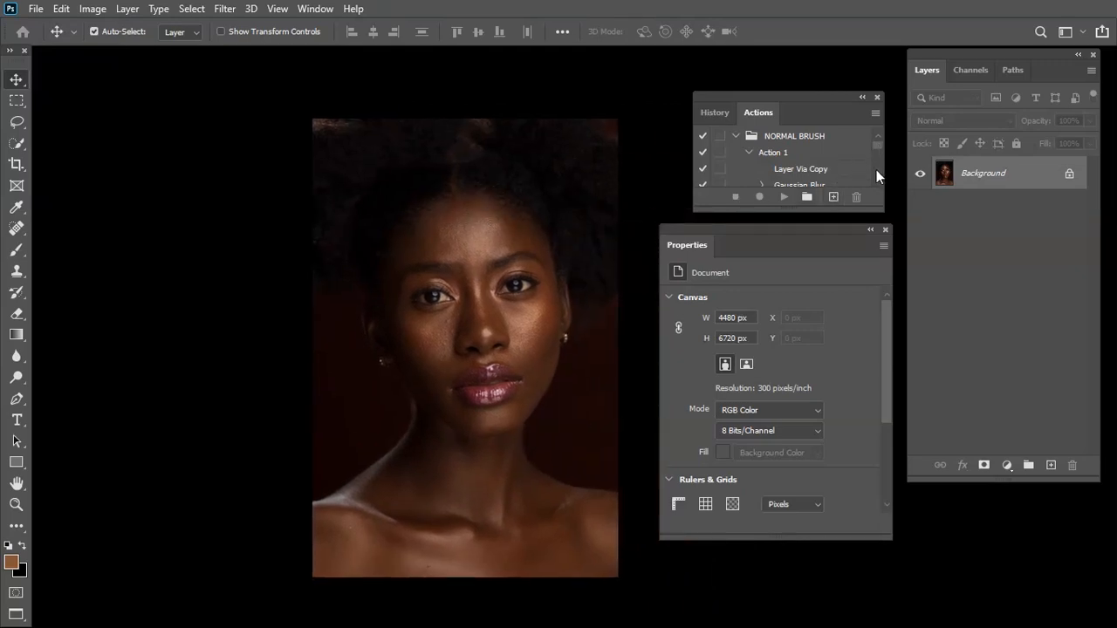
drag(878, 151, 875, 165)
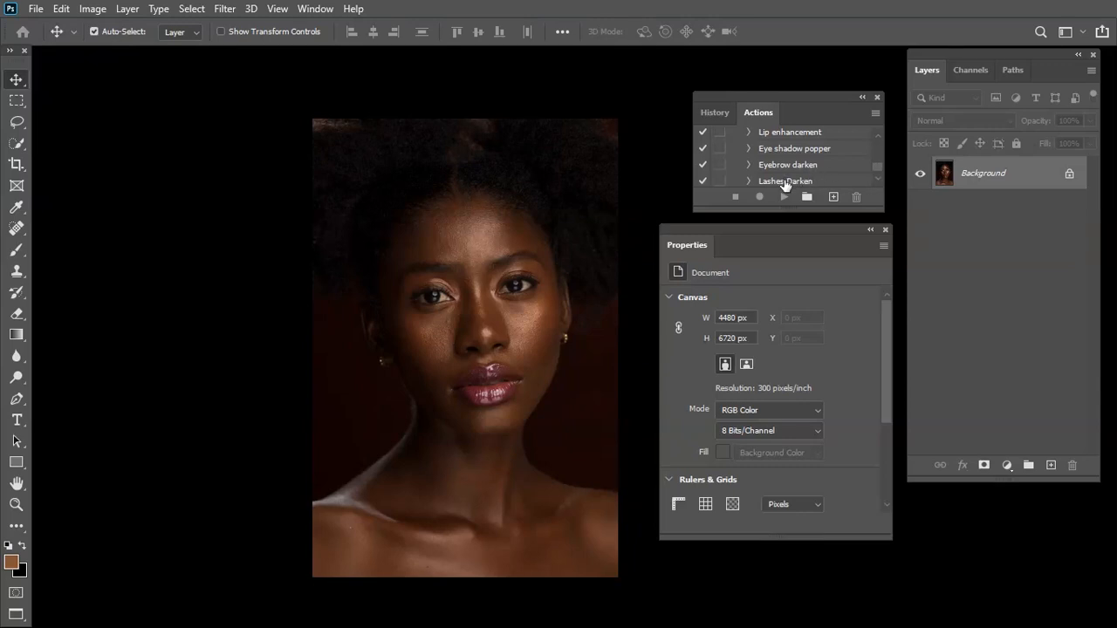
drag(785, 185, 783, 188)
drag(572, 293, 521, 309)
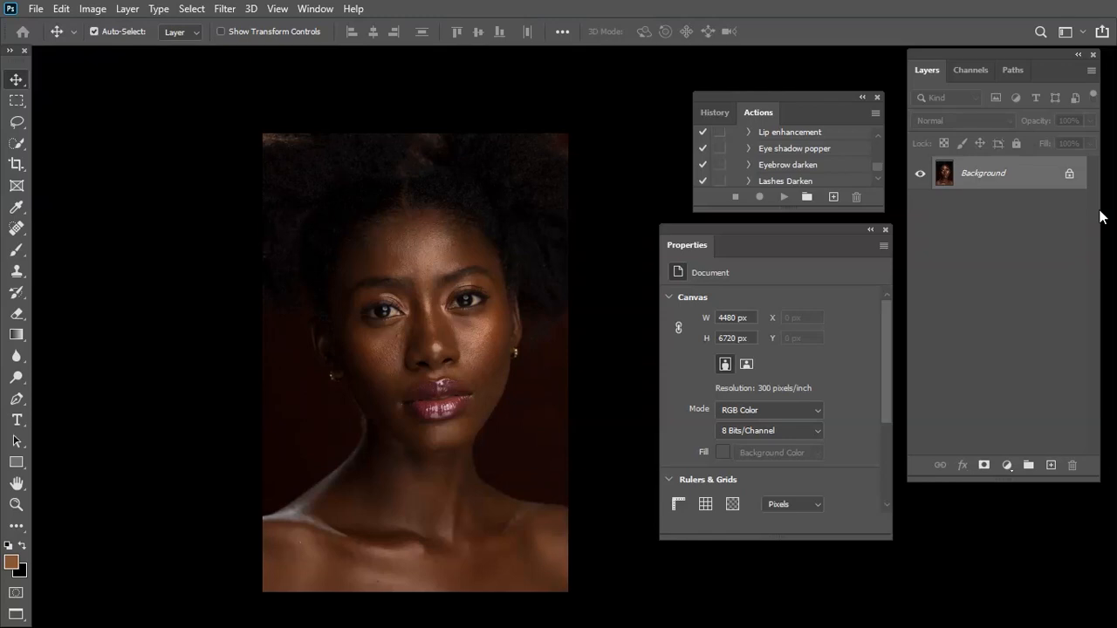
Duplicate the Background layer twice and rename the upper copy as high frequncy
drag(1049, 182, 1047, 468)
drag(1020, 179, 1053, 468)
double_click(1006, 173)
text(high frequency)
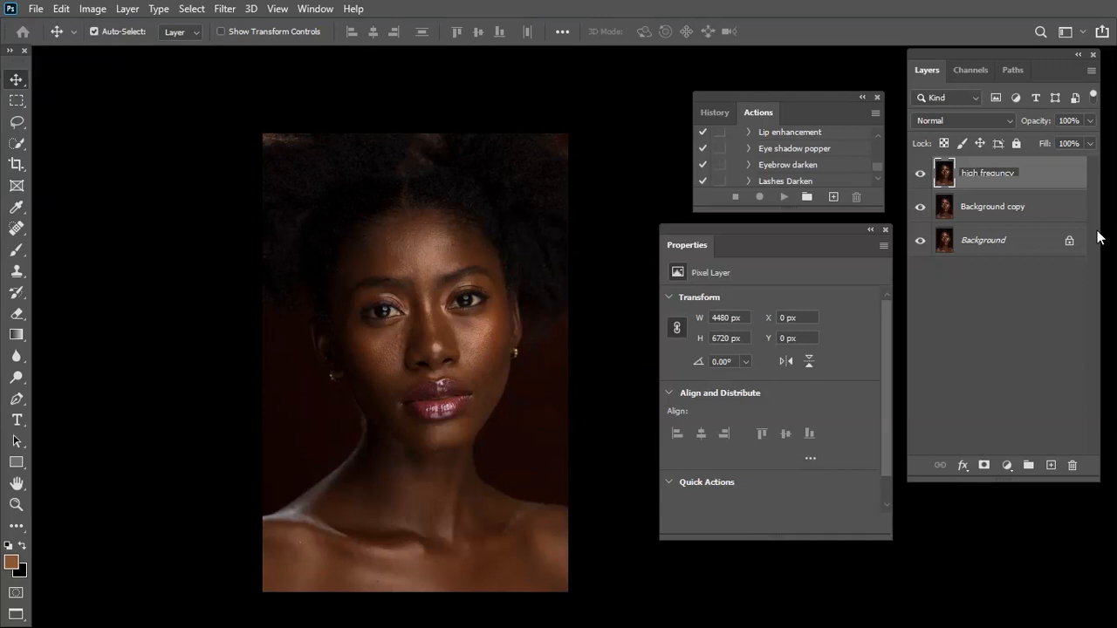
key(Return)
Rename the Background copy layer as low frequency
double_click(1013, 208)
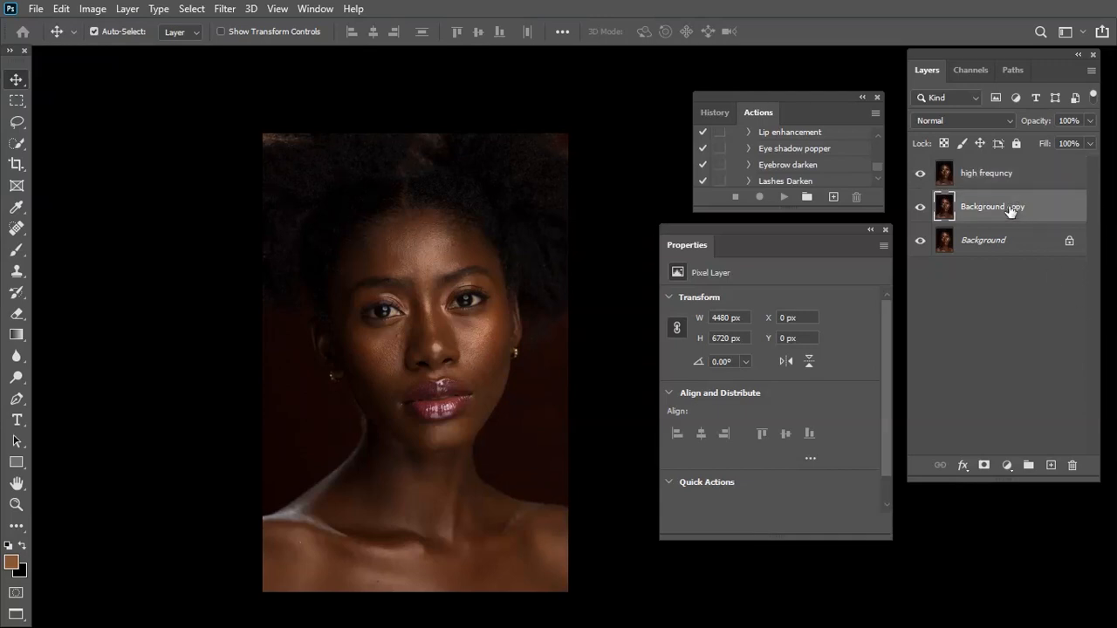
text(low frequency)
key(Return)
Hide the high frequncy layer and open the Gaussian Blur filter for the low frequency layer
click(1021, 174)
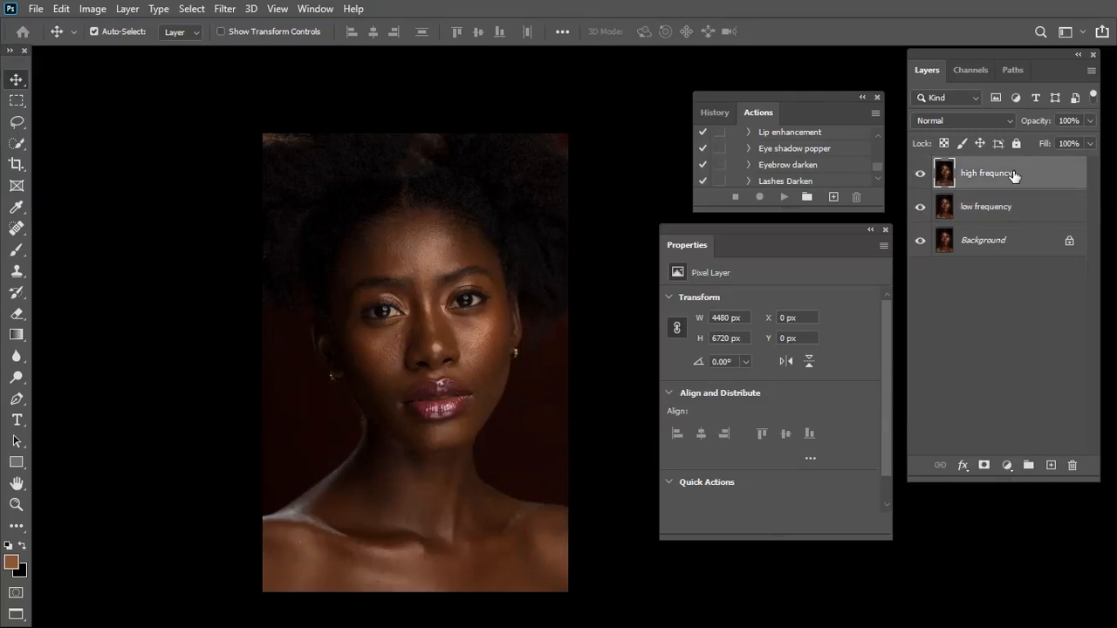
click(920, 174)
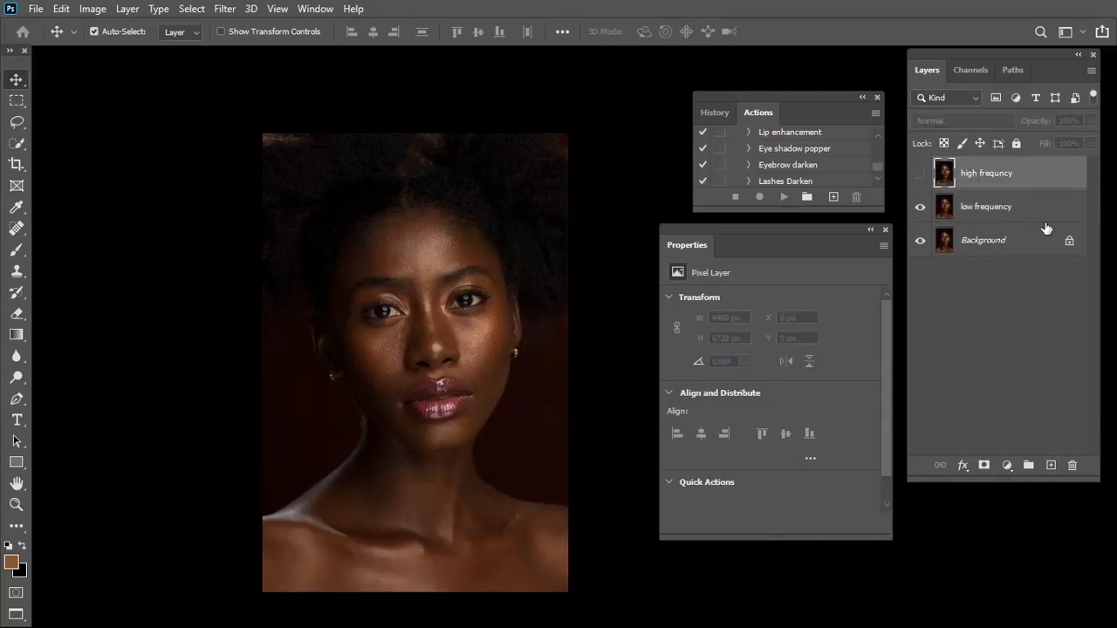
click(1009, 208)
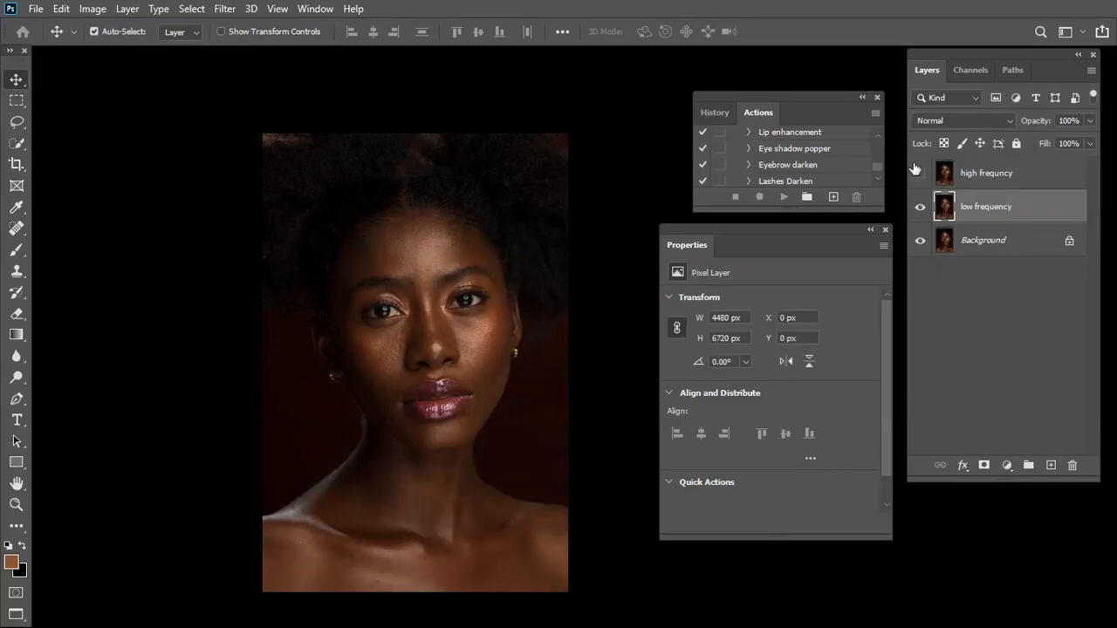
click(224, 8)
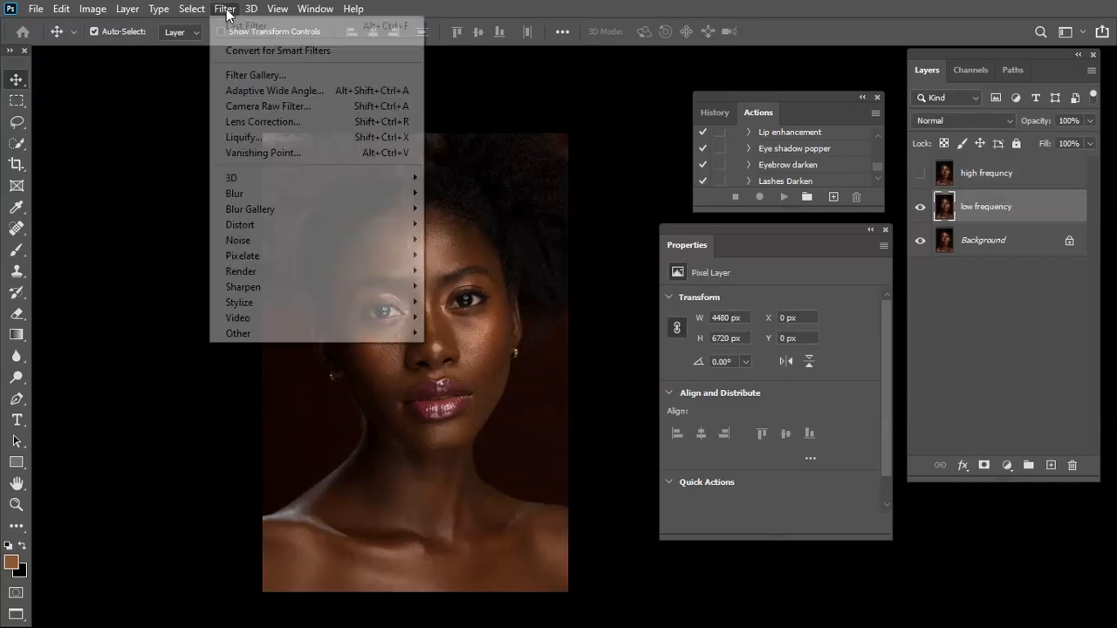
mouse_move(288, 203)
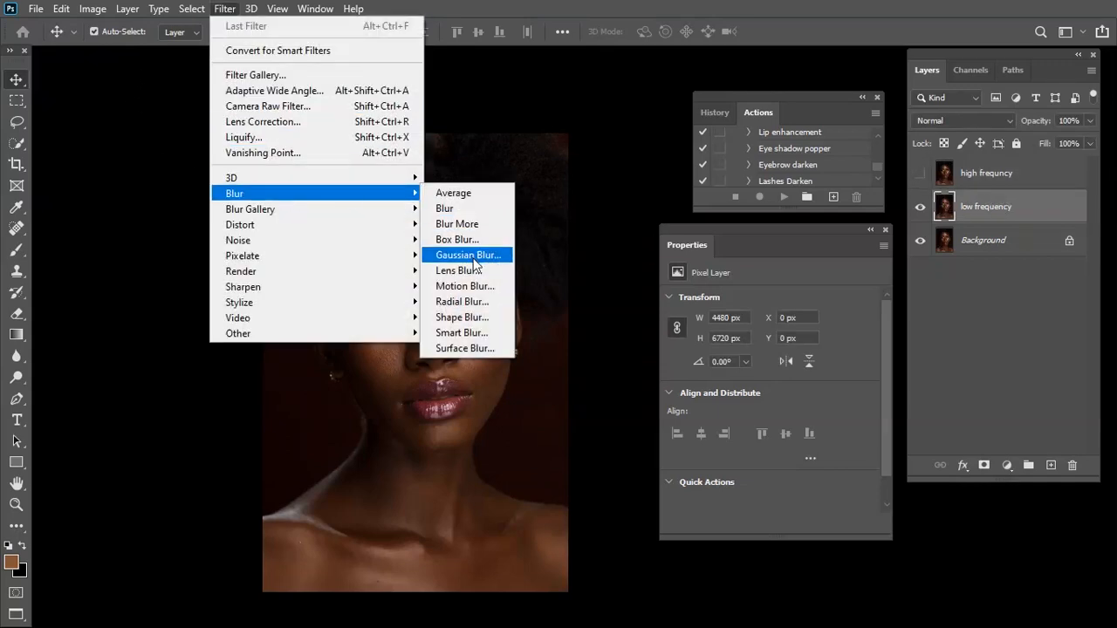
click(475, 258)
drag(769, 91, 808, 129)
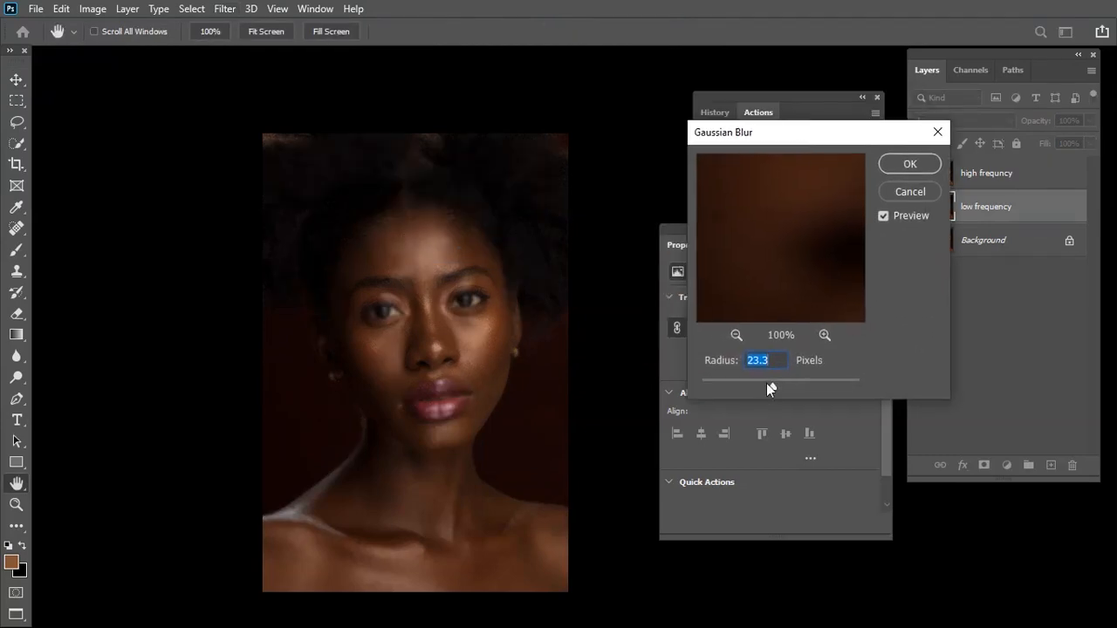
Examine the skin texture on the forehead and around the eyes in the blur preview at a radius of 0.1 pixels
click(738, 335)
drag(764, 243, 776, 305)
drag(759, 218, 805, 309)
double_click(734, 337)
click(824, 337)
click(824, 338)
drag(789, 201, 795, 309)
drag(791, 254, 759, 247)
click(736, 335)
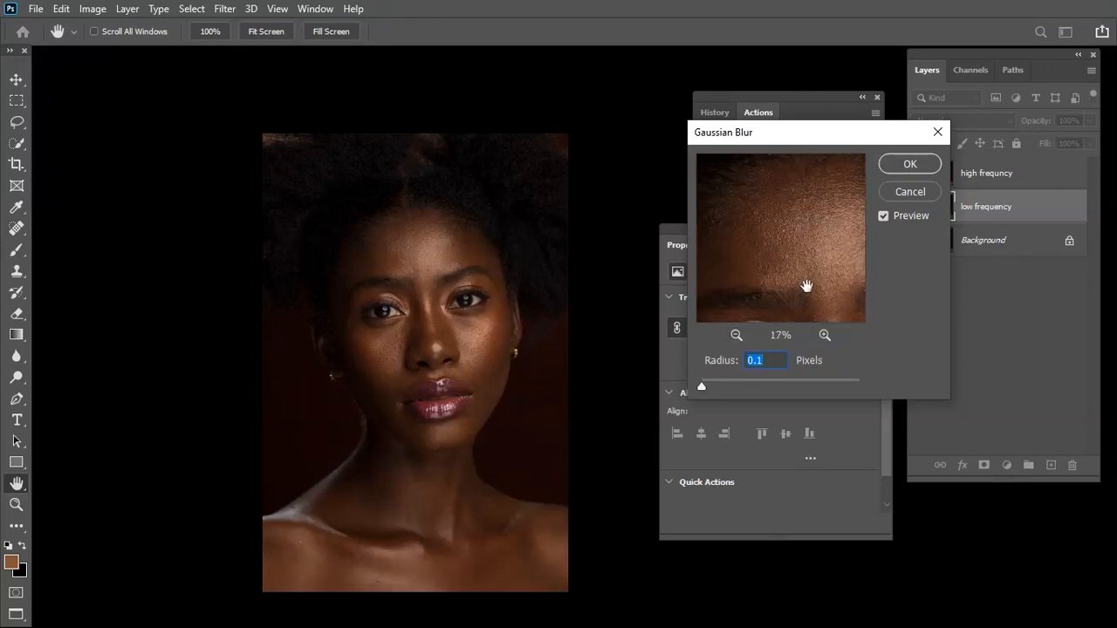
drag(823, 273, 803, 294)
double_click(825, 335)
drag(768, 234, 808, 242)
click(736, 335)
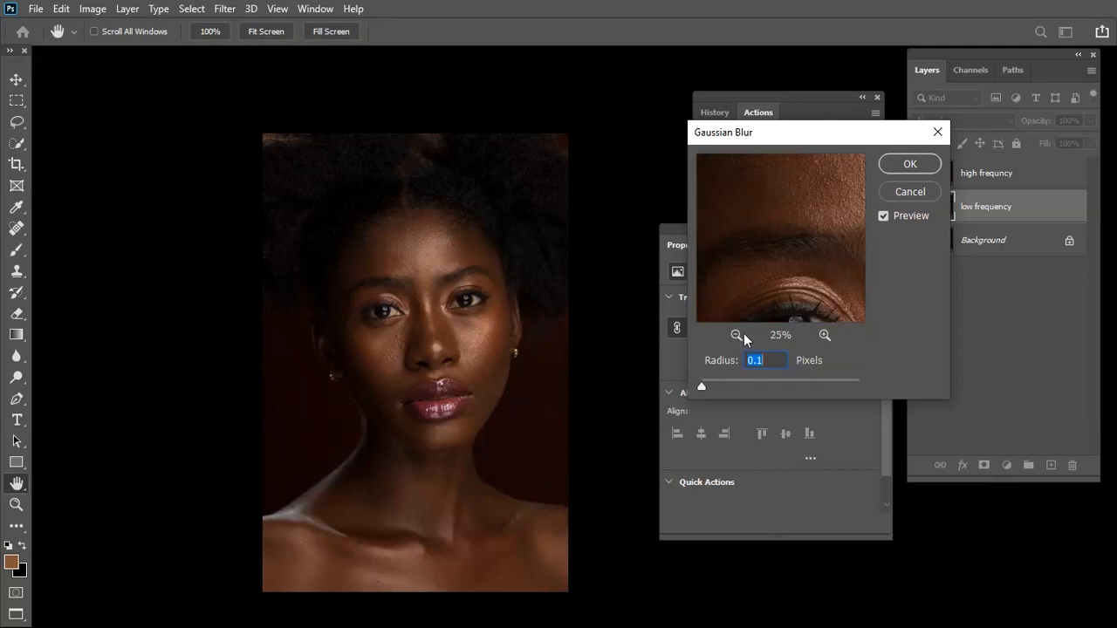
drag(767, 299, 776, 276)
click(828, 334)
click(828, 333)
click(737, 333)
click(736, 333)
click(828, 335)
drag(778, 262, 830, 244)
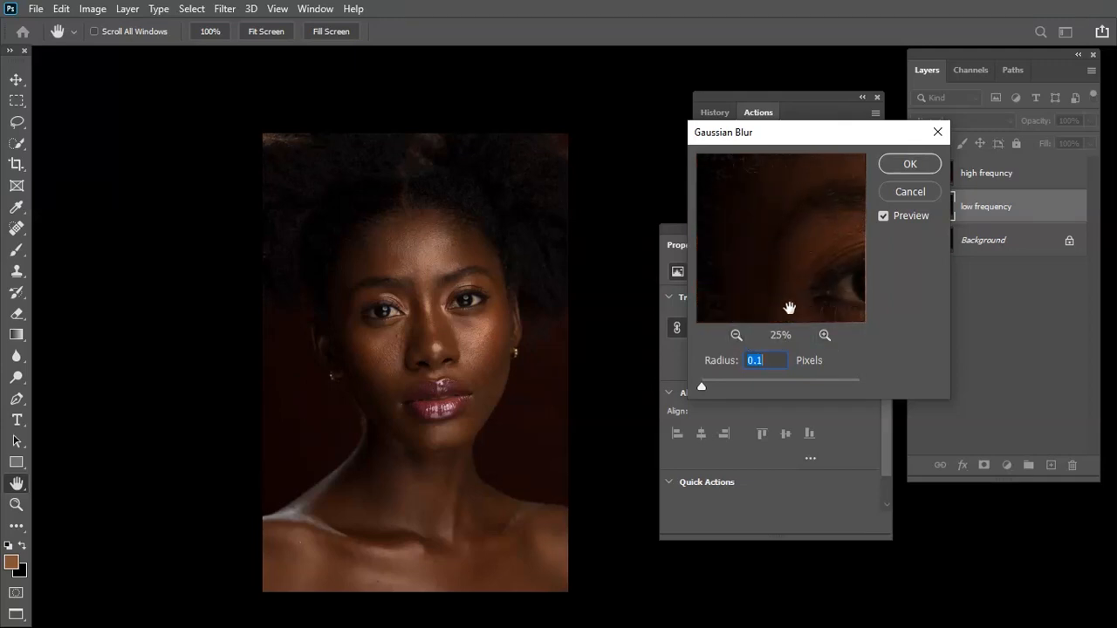
drag(787, 309, 766, 240)
drag(828, 267, 790, 237)
drag(805, 277, 800, 314)
drag(813, 235, 814, 320)
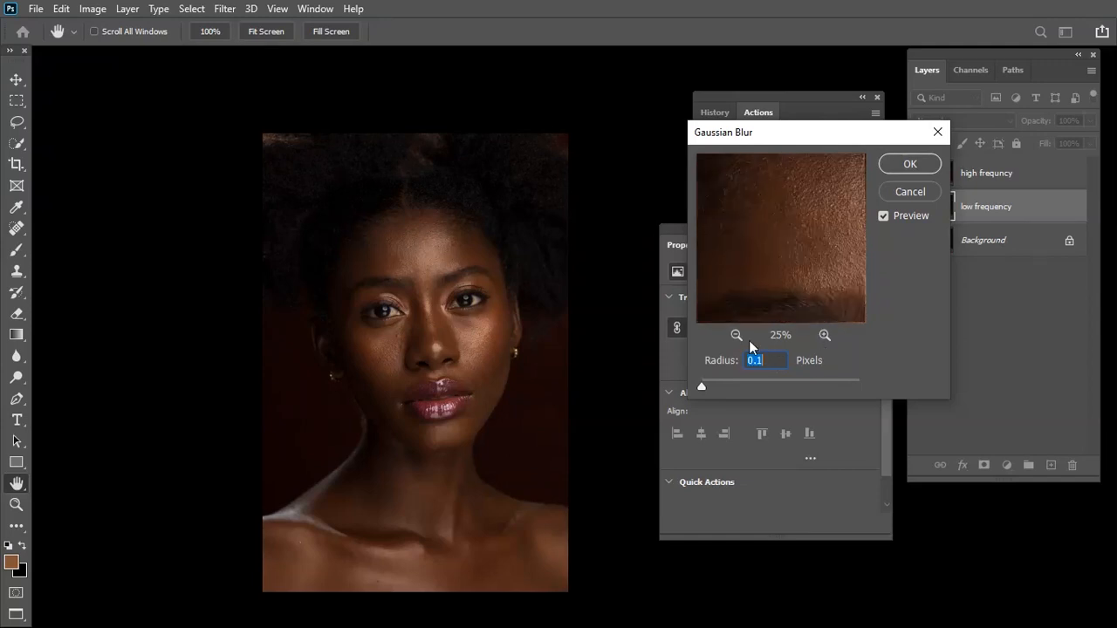
click(739, 337)
drag(793, 256, 739, 258)
Try a Gaussian Blur radius of 4.5 pixels and inspect the eye, cheek and nose areas in the preview
drag(701, 381, 727, 393)
drag(762, 314, 785, 266)
drag(739, 388, 740, 387)
drag(778, 289, 803, 256)
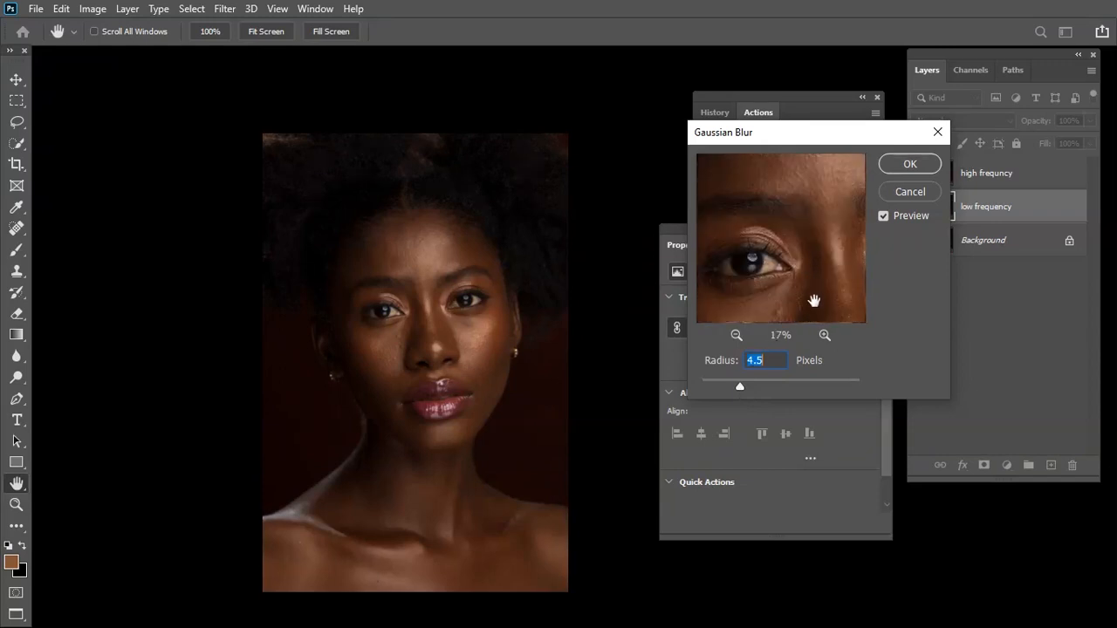
drag(813, 300, 812, 273)
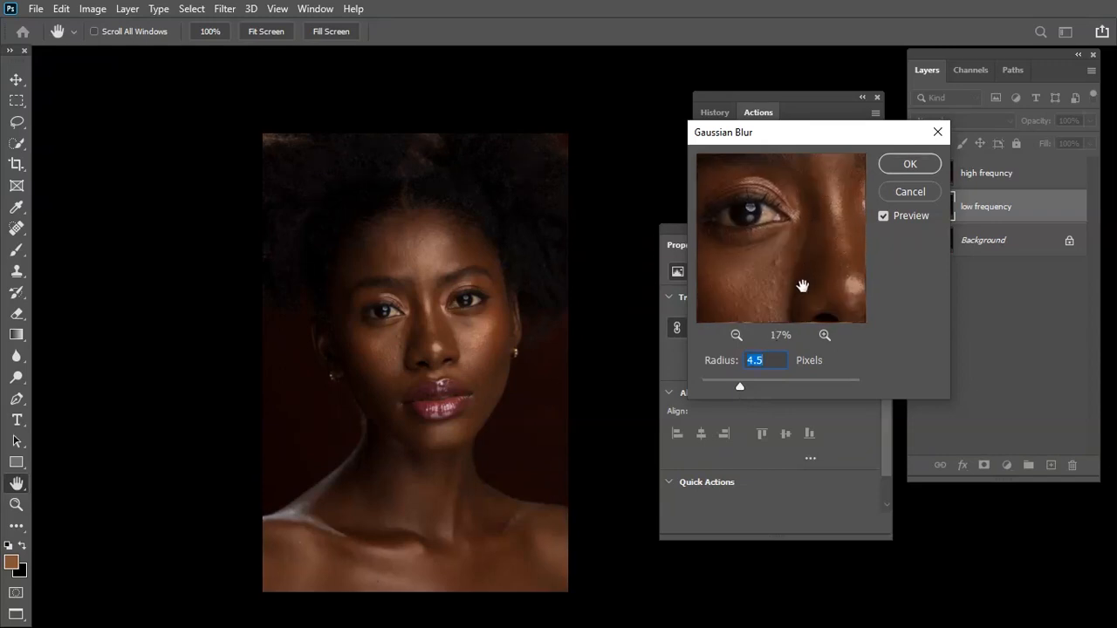
drag(790, 311, 785, 235)
drag(784, 281, 788, 261)
mouse_move(787, 319)
mouse_down()
mouse_move(785, 291)
mouse_move(808, 328)
mouse_up()
Set the Gaussian Blur radius to 6.6 pixels, check it across the face, and apply it to the low frequency layer
drag(746, 387, 751, 385)
drag(777, 251, 787, 305)
mouse_move(784, 227)
mouse_down()
mouse_move(791, 279)
mouse_move(802, 256)
mouse_move(792, 302)
mouse_move(779, 298)
mouse_up()
drag(750, 385, 748, 386)
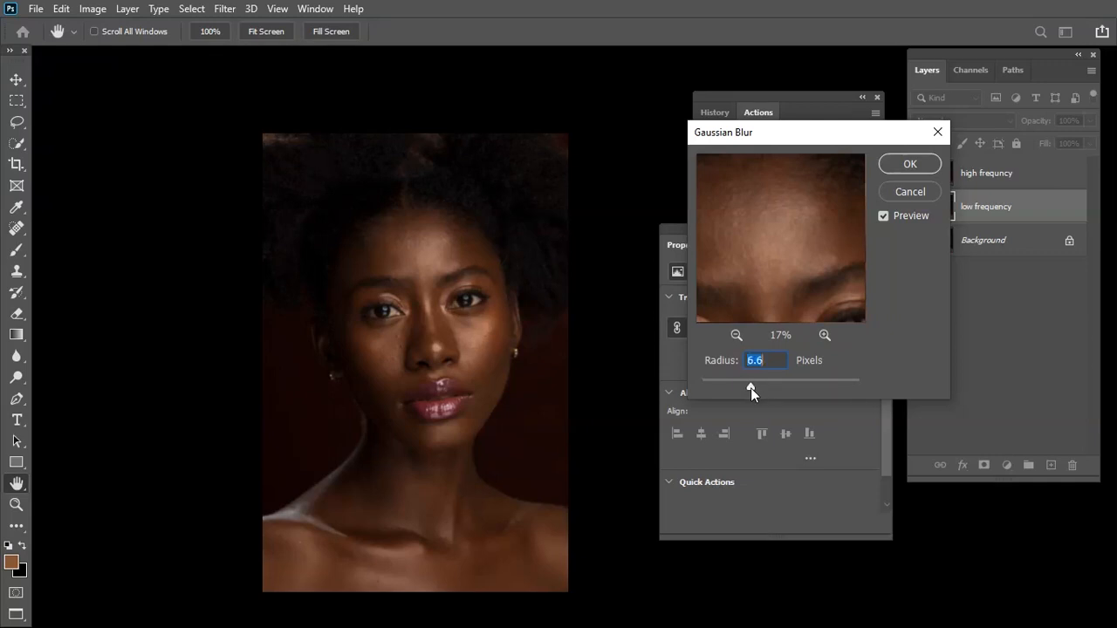
drag(806, 275, 812, 230)
mouse_move(813, 305)
mouse_down()
mouse_move(812, 231)
mouse_move(803, 251)
mouse_move(763, 188)
mouse_up()
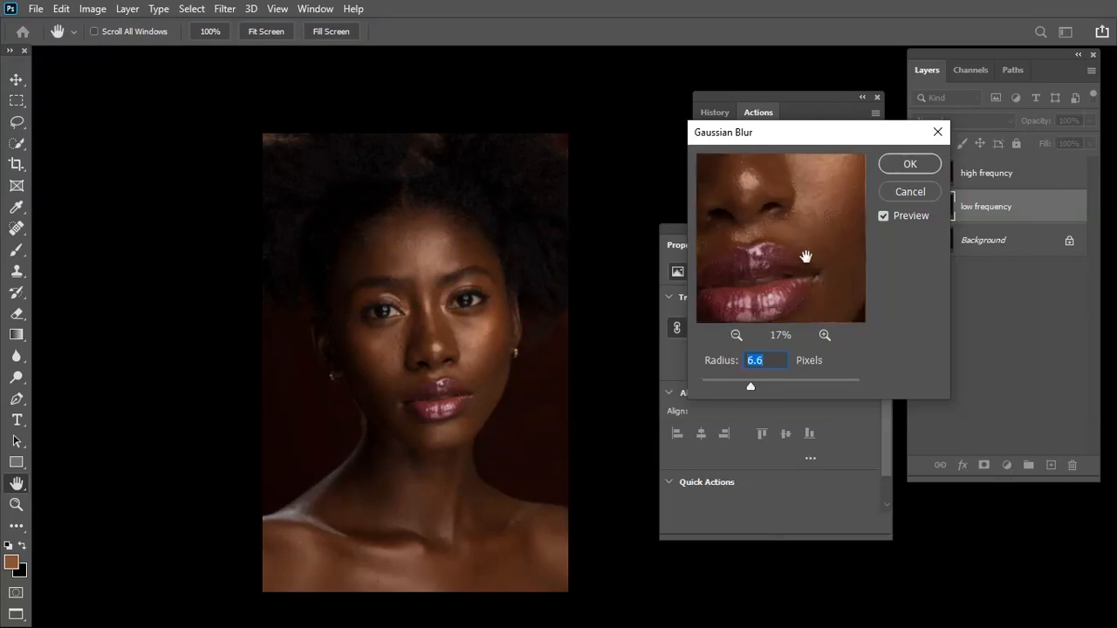
mouse_move(803, 287)
mouse_down()
mouse_move(785, 246)
mouse_move(792, 254)
mouse_move(802, 240)
mouse_up()
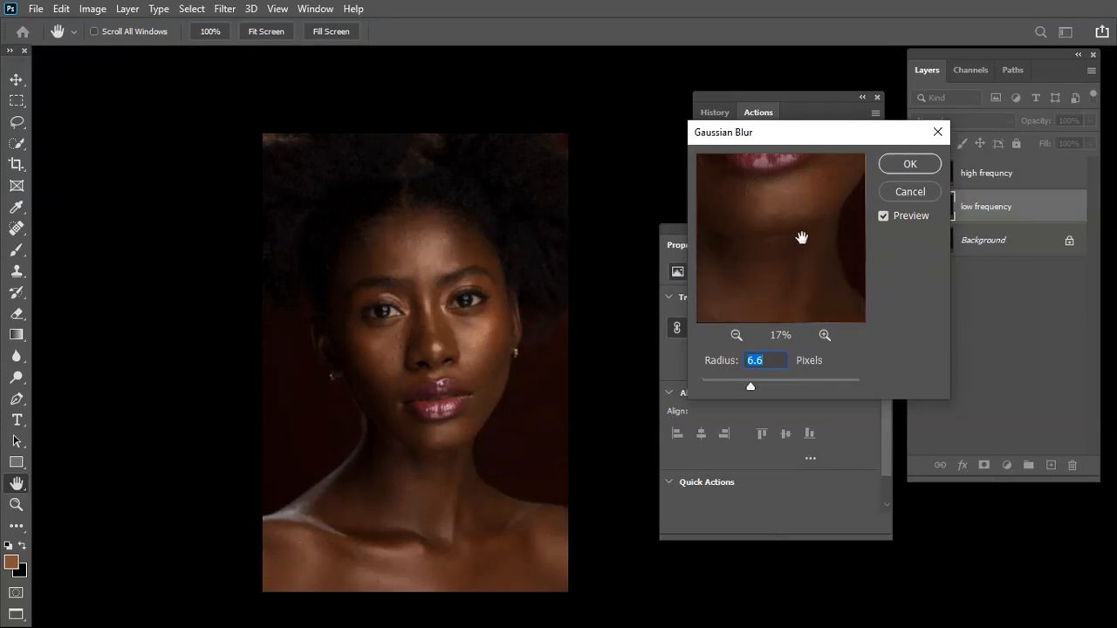
click(933, 166)
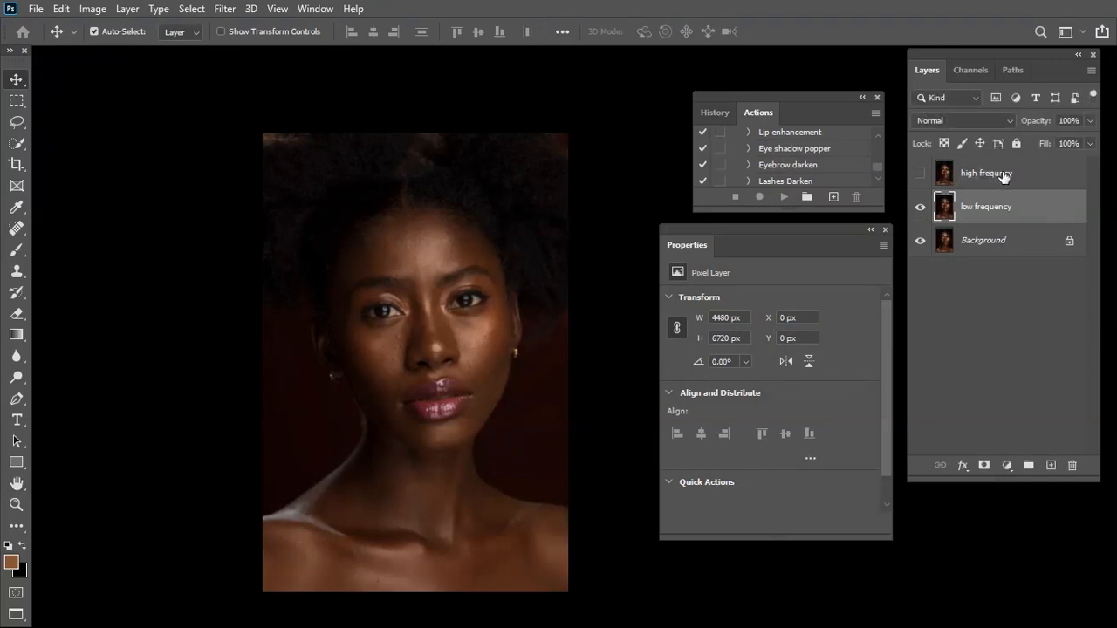
Show the high frequncy layer and start Apply Image on it with the low frequency layer as the source
click(1000, 178)
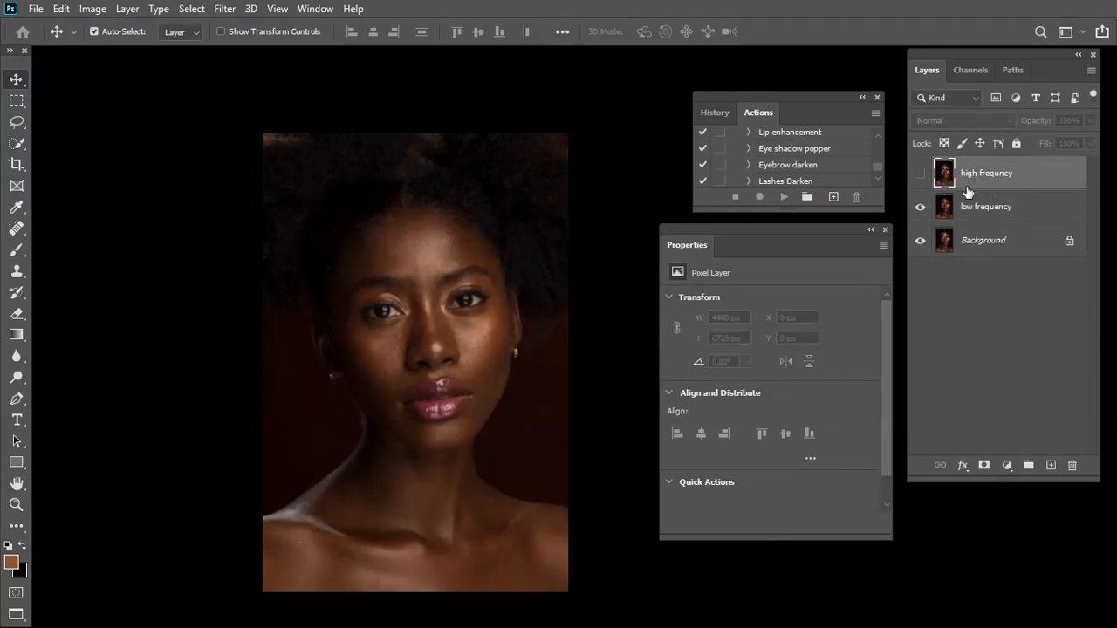
click(921, 175)
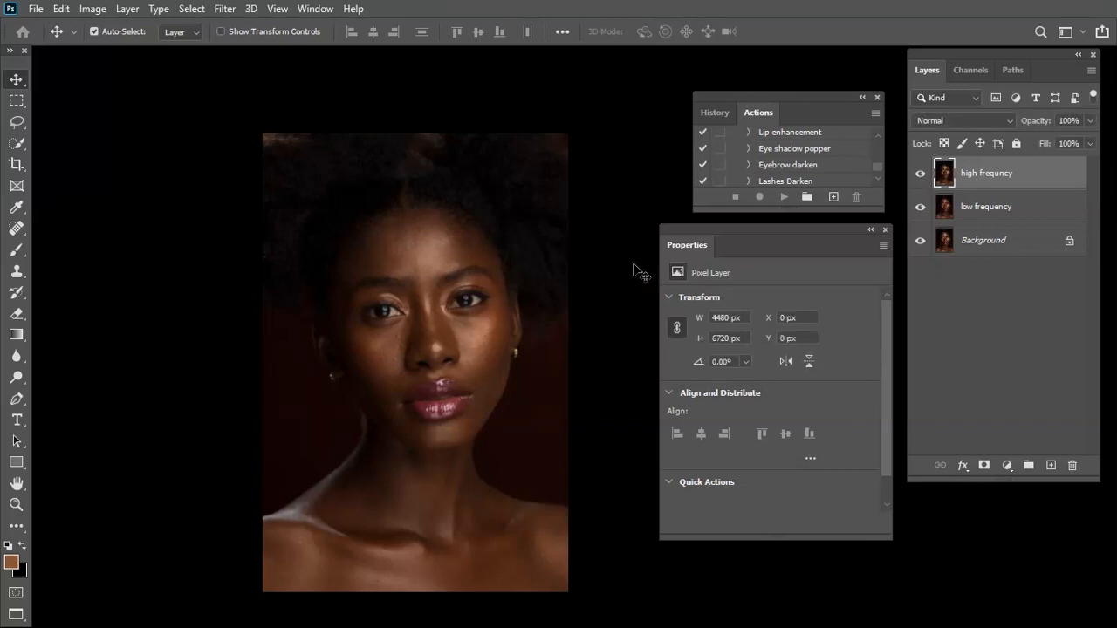
click(98, 11)
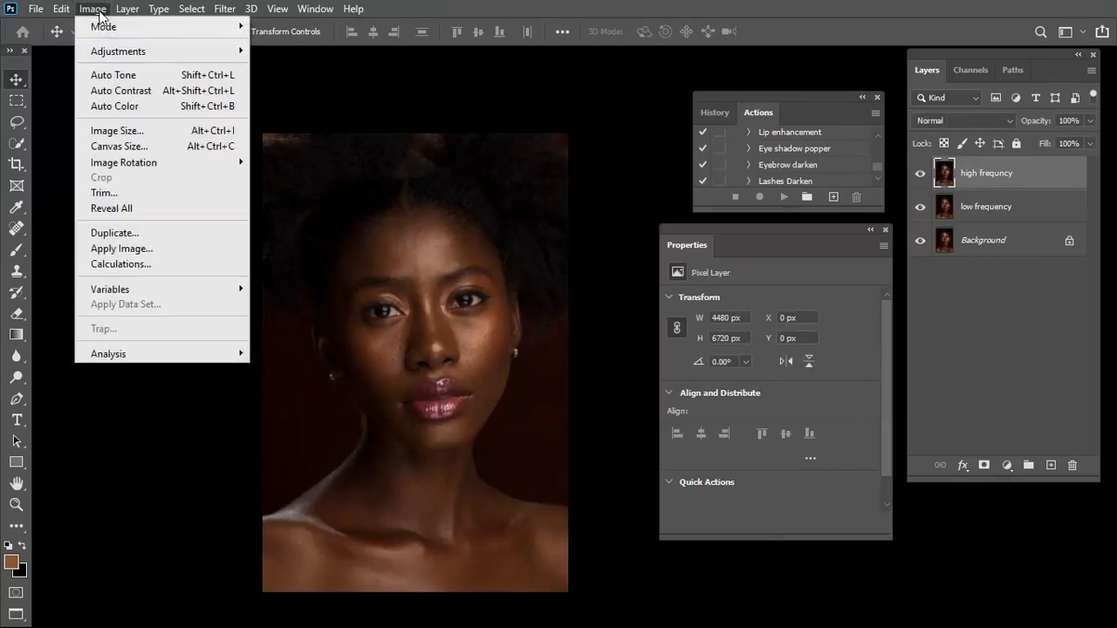
click(206, 250)
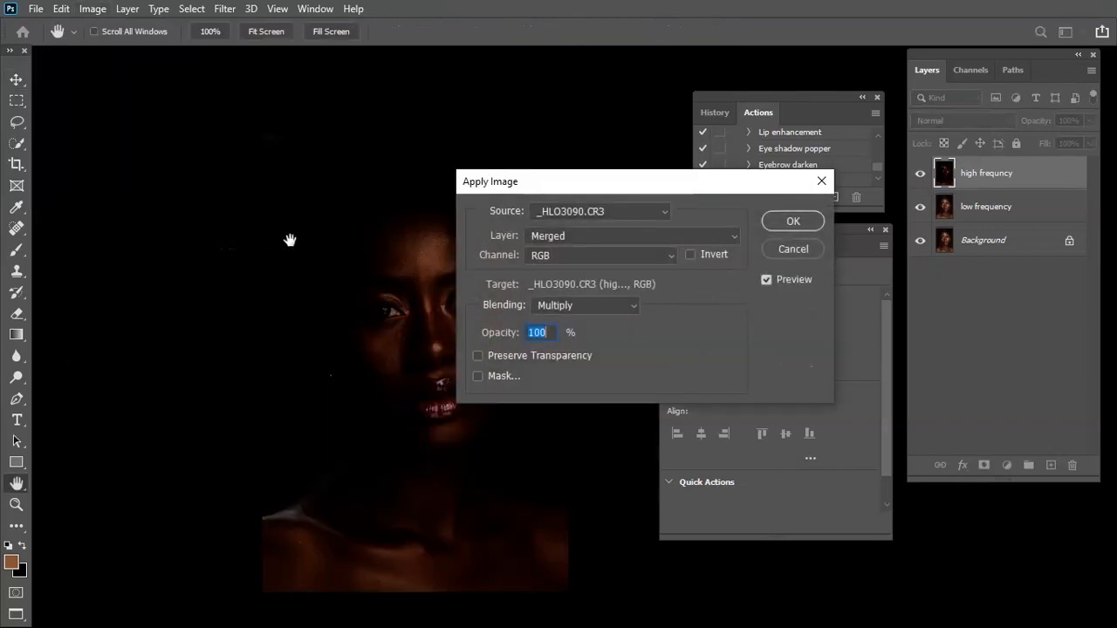
drag(582, 184, 721, 111)
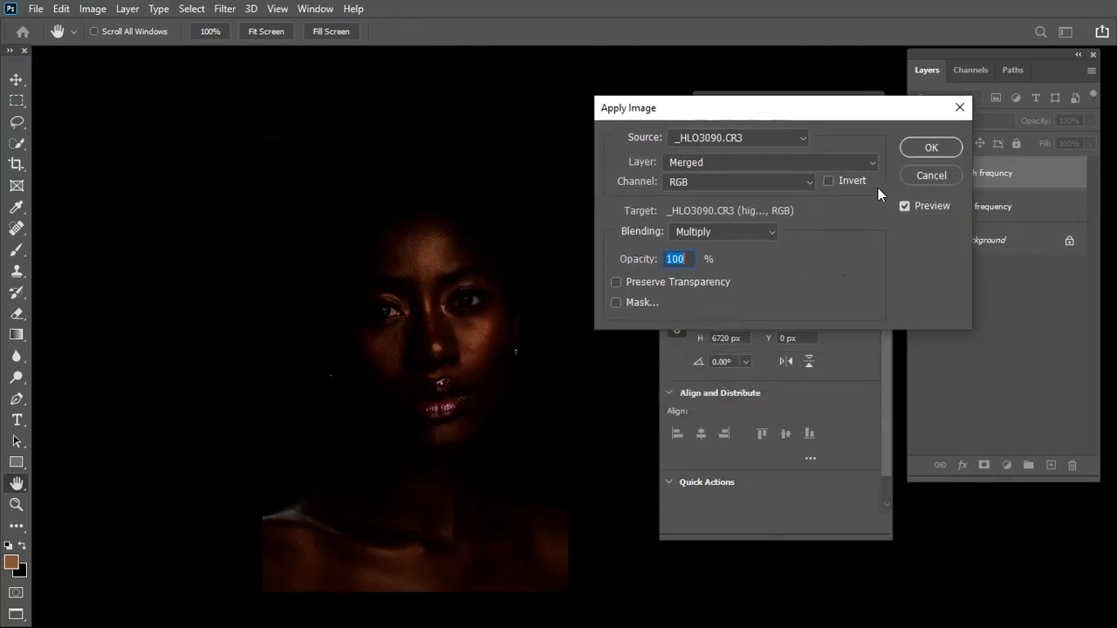
click(703, 163)
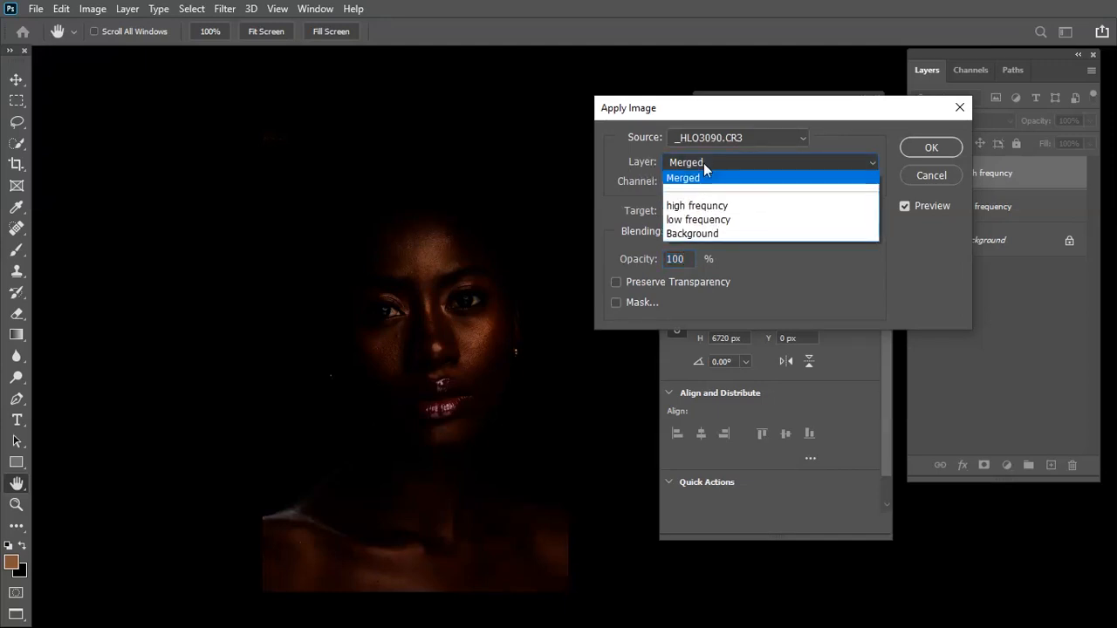
click(706, 219)
drag(748, 120, 583, 138)
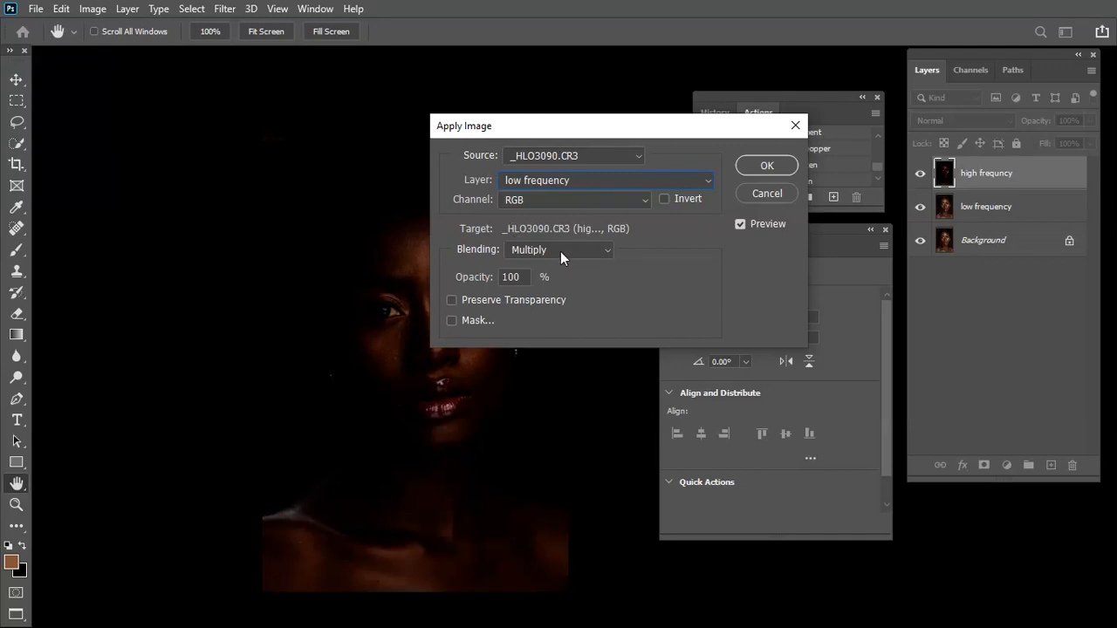
click(616, 181)
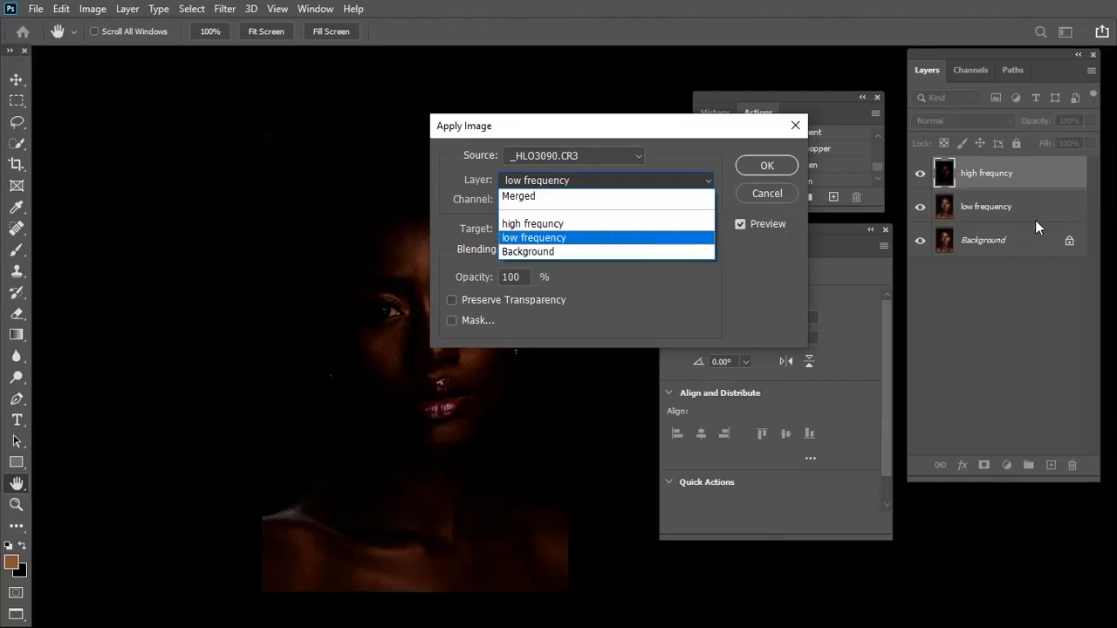
click(541, 240)
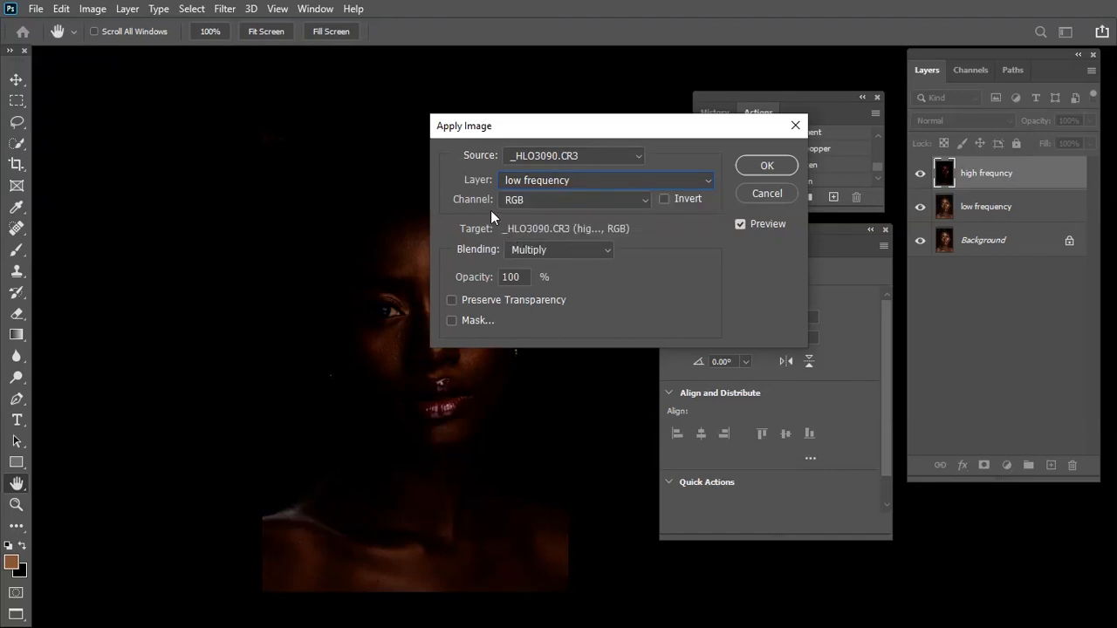
Apply the source's inverted RGB channel with Add blending at 100% opacity, scale 2 and offset 0
click(534, 201)
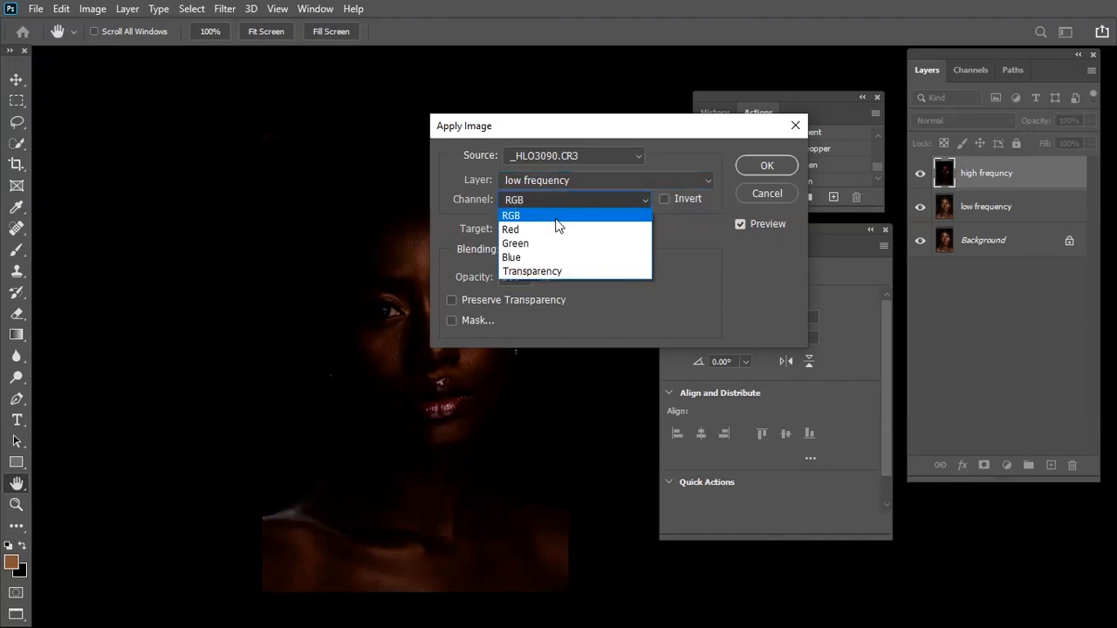
click(557, 218)
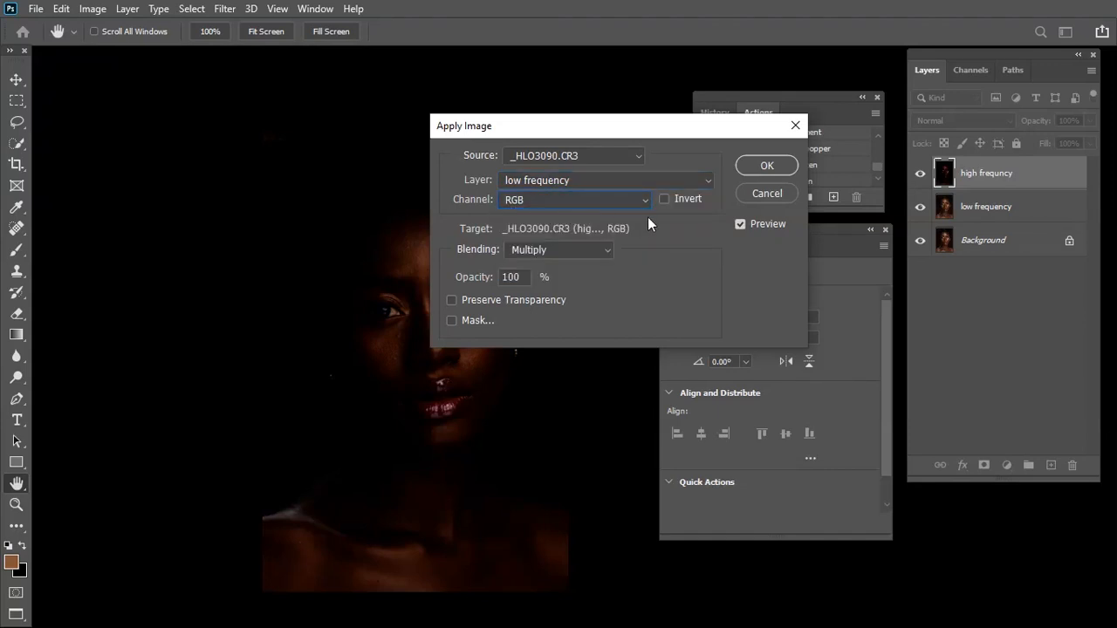
click(550, 252)
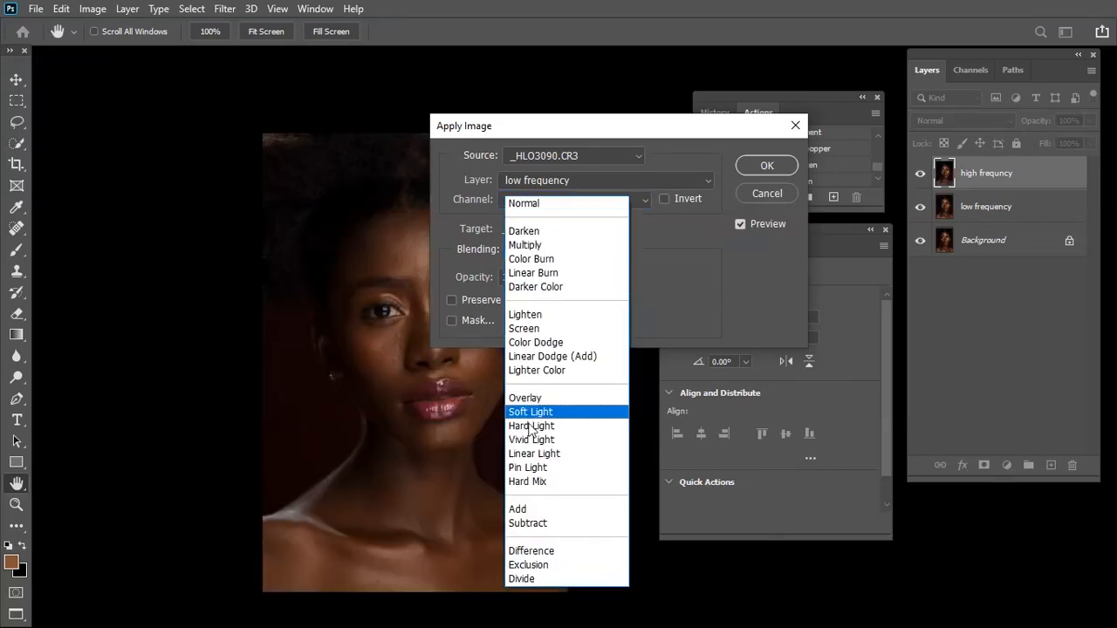
click(544, 513)
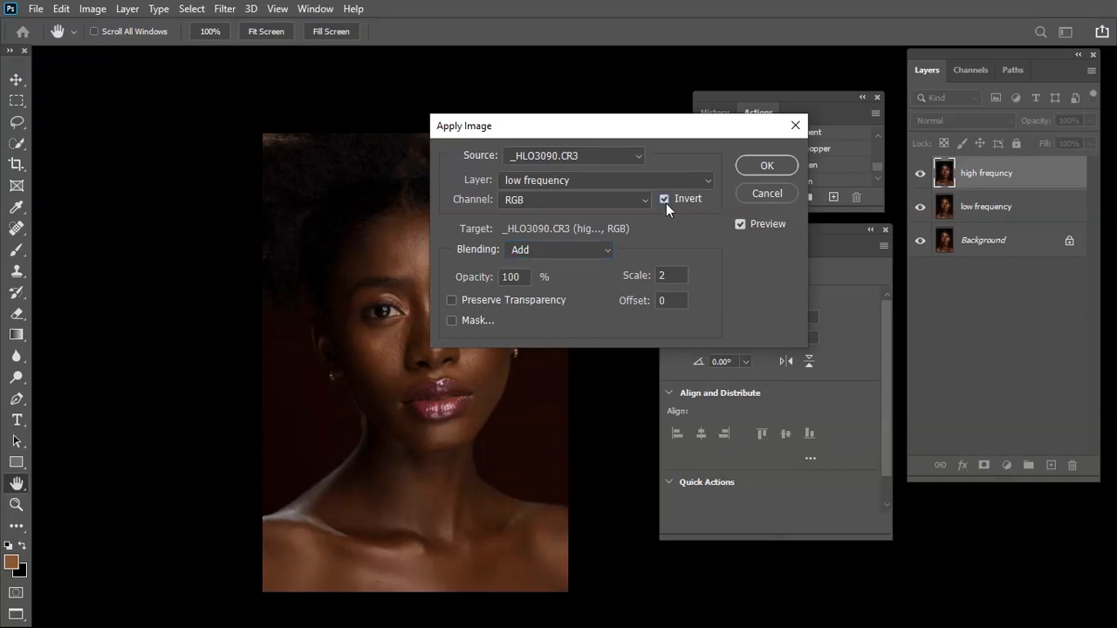
click(764, 166)
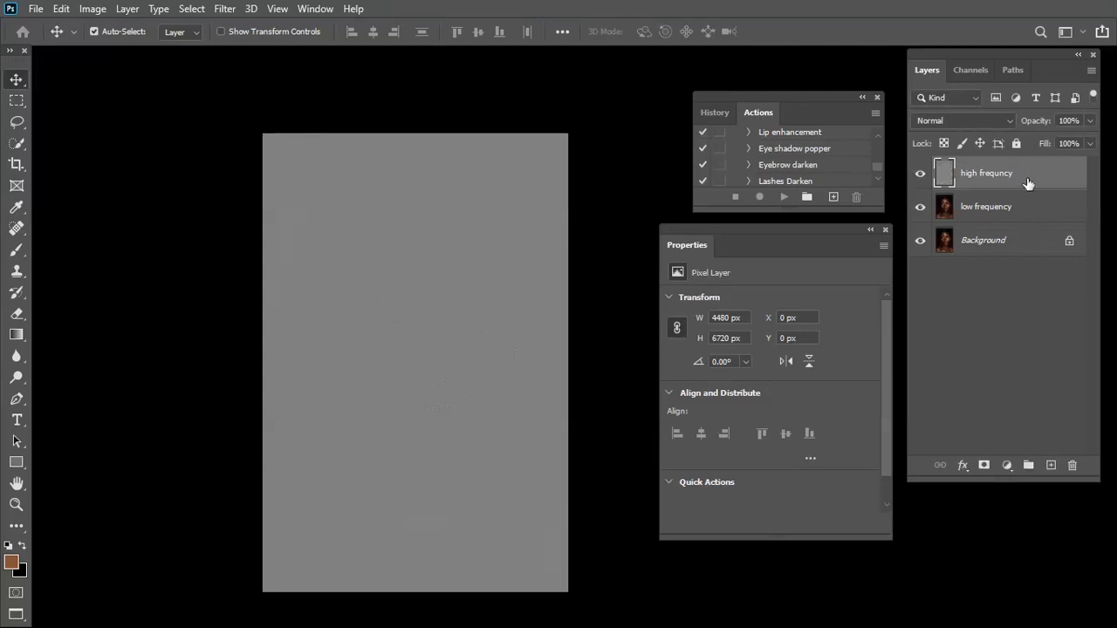
Set the high frequncy layer's blend mode to Linear Light and duplicate that layer
click(959, 122)
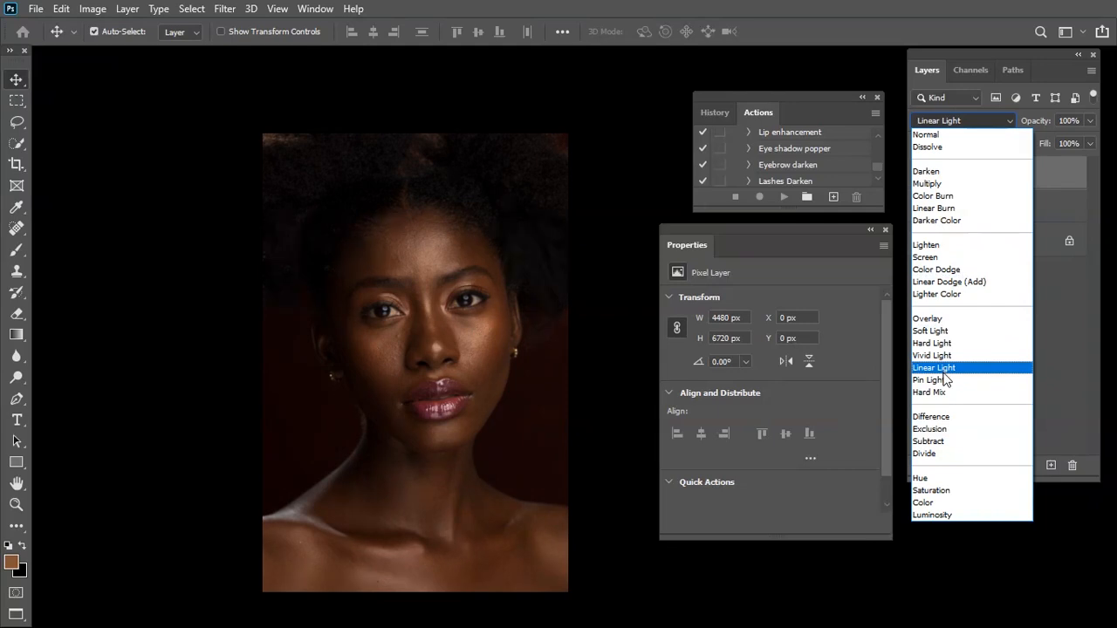
click(942, 369)
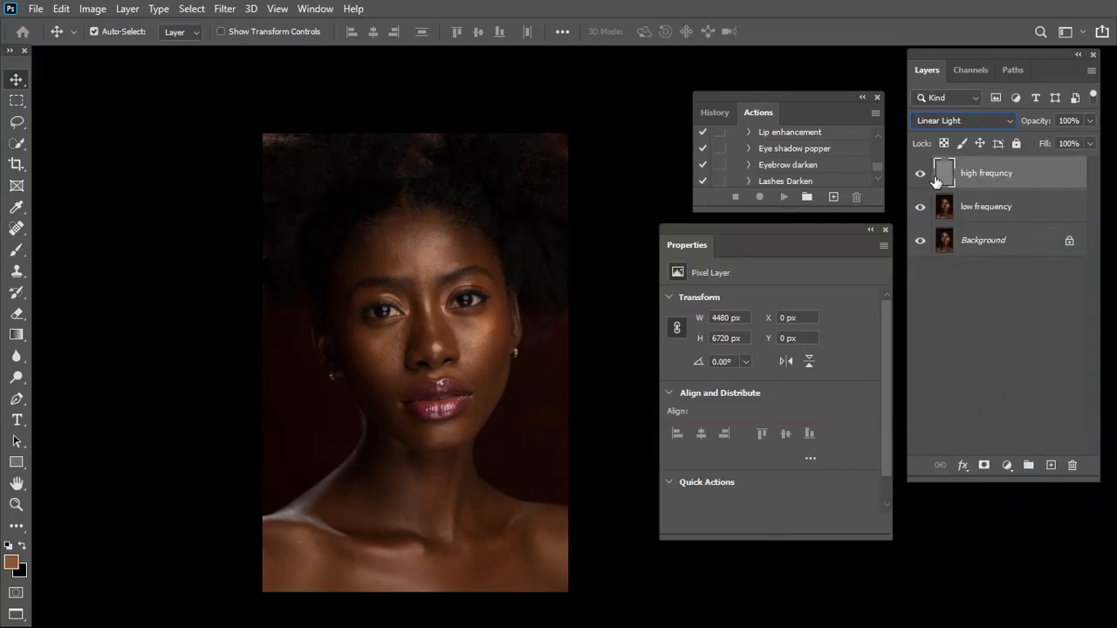
click(991, 206)
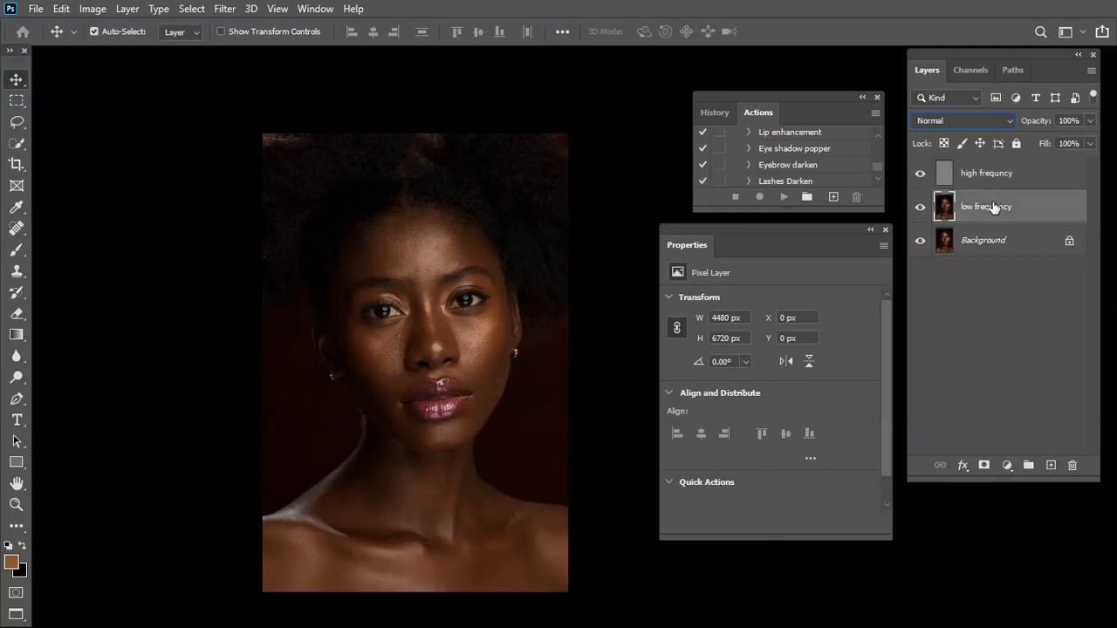
click(1007, 178)
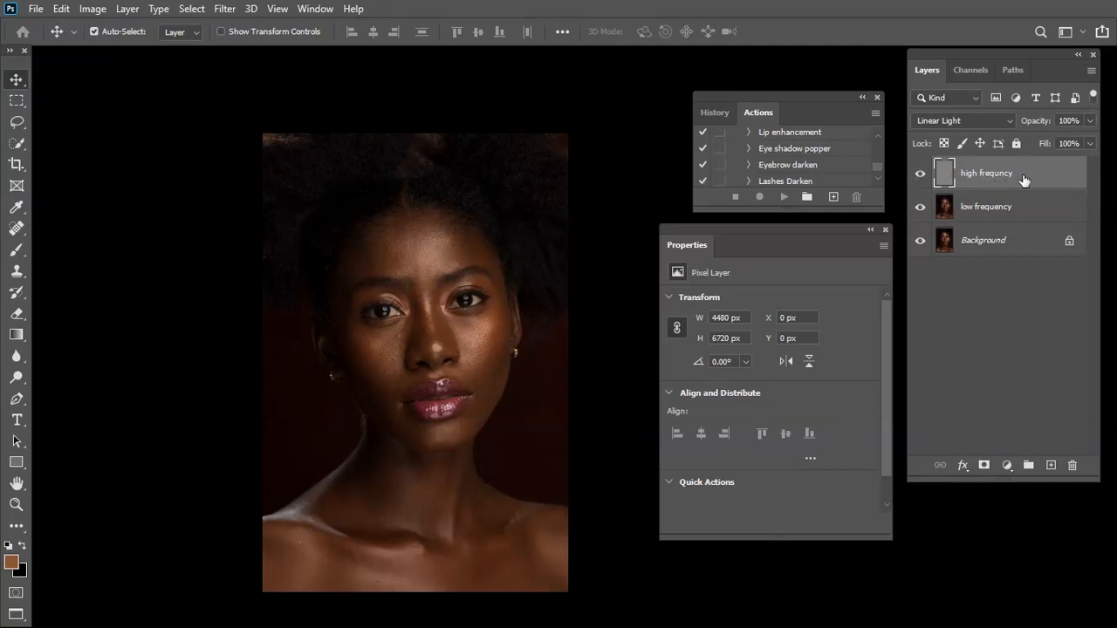
drag(1007, 178, 1050, 465)
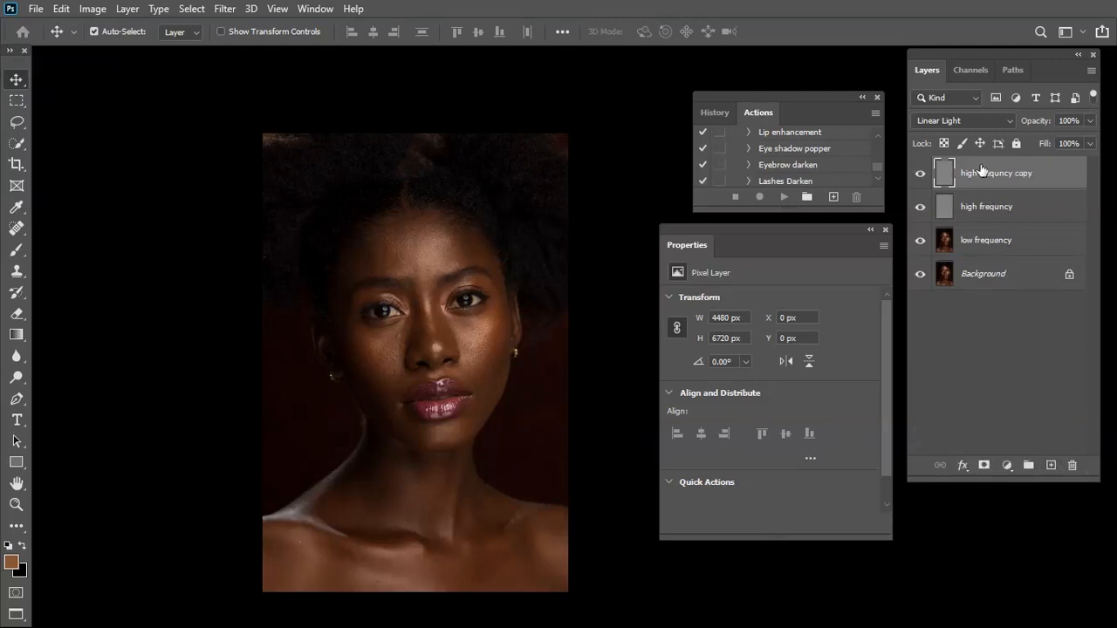
Compare the facial skin texture with the high frequncy copy hidden and shown
click(919, 173)
click(920, 173)
key(z)
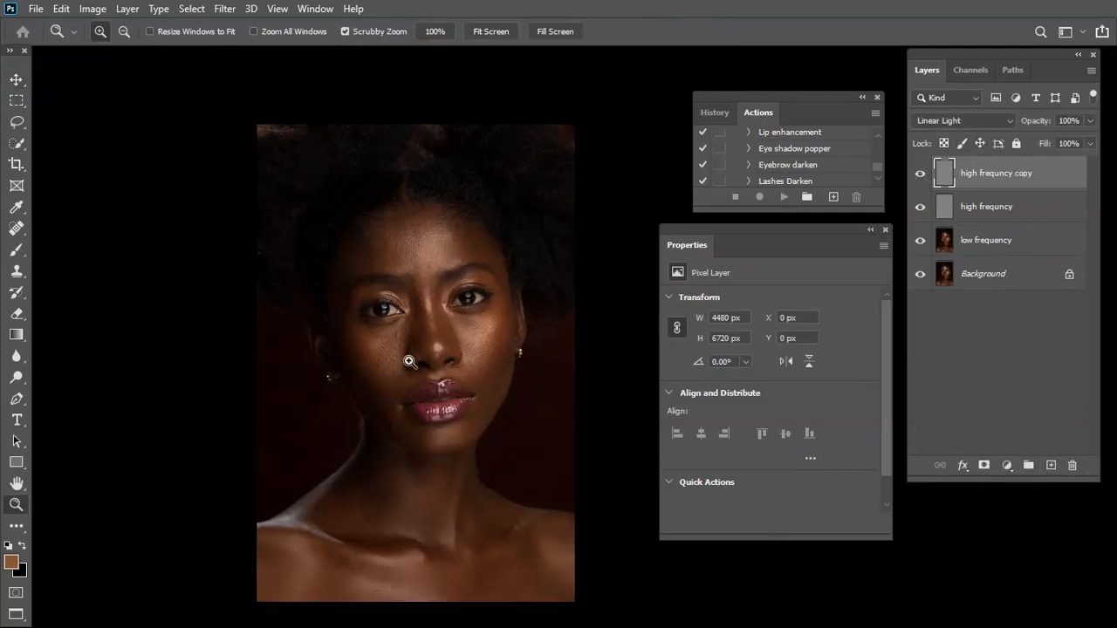
click(406, 359)
click(918, 174)
click(918, 174)
click(918, 175)
click(918, 175)
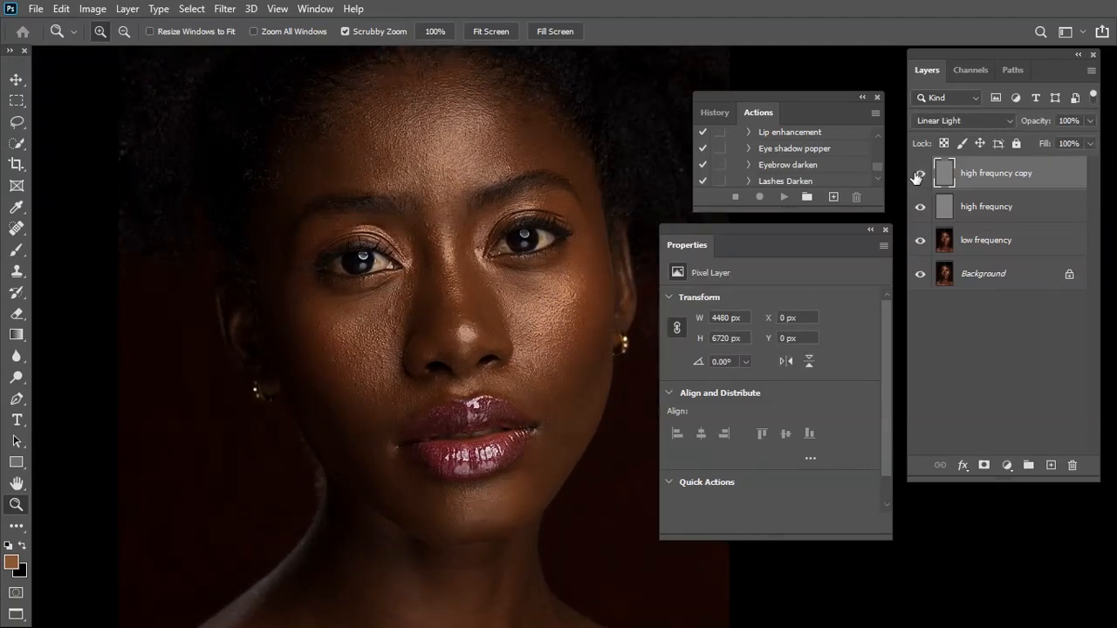
click(918, 175)
click(919, 174)
Set the high frequncy copy's blend mode to Normal and clip it to the high frequncy layer
click(968, 122)
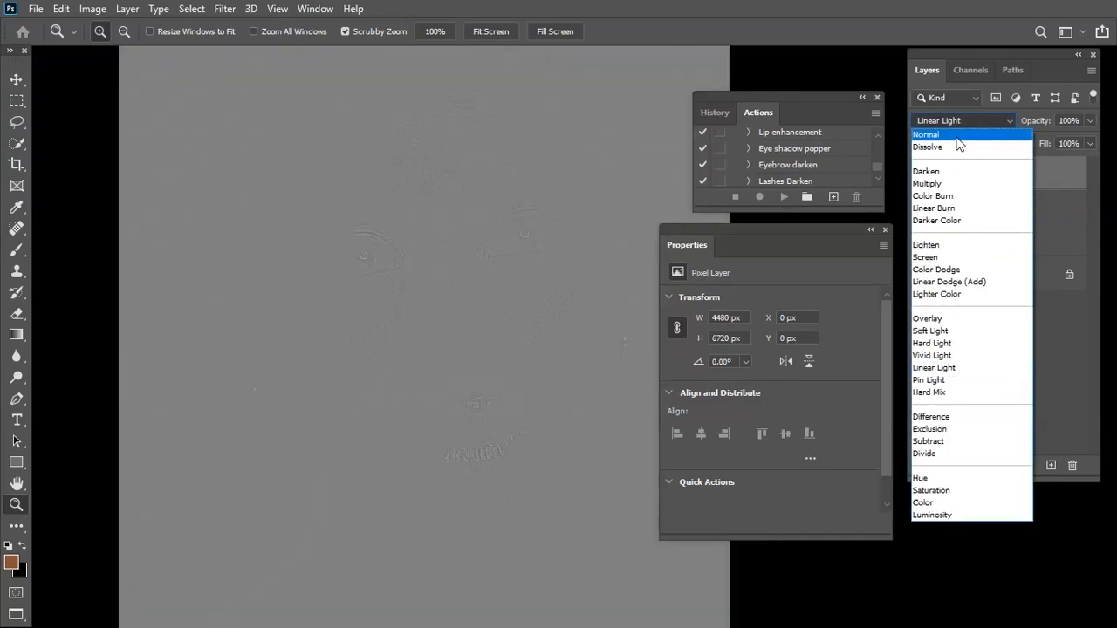
click(961, 143)
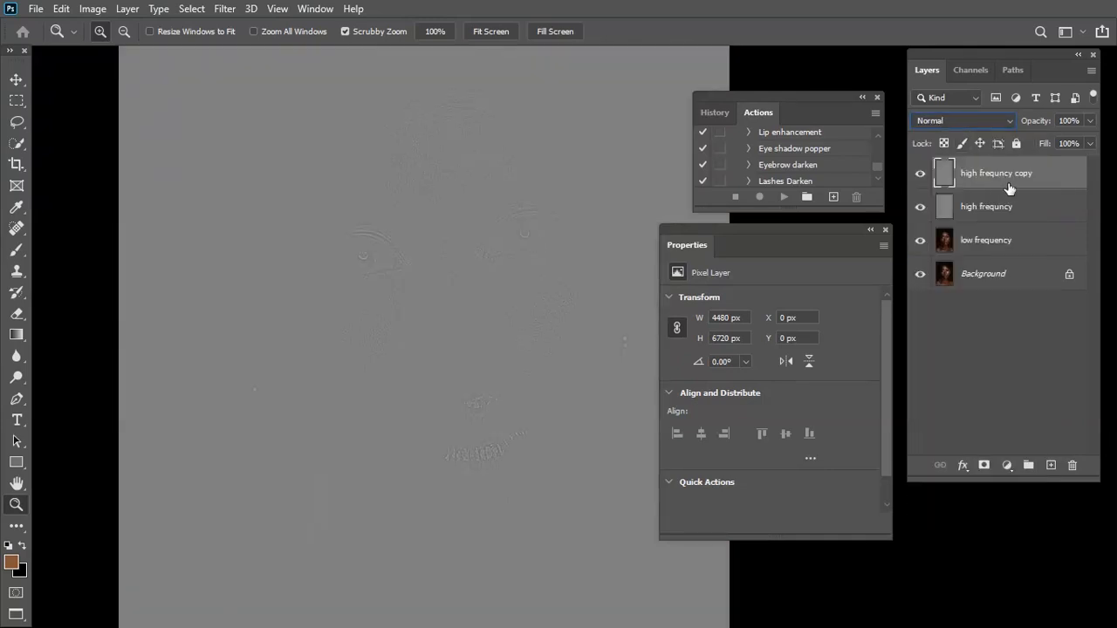
right_click(1008, 189)
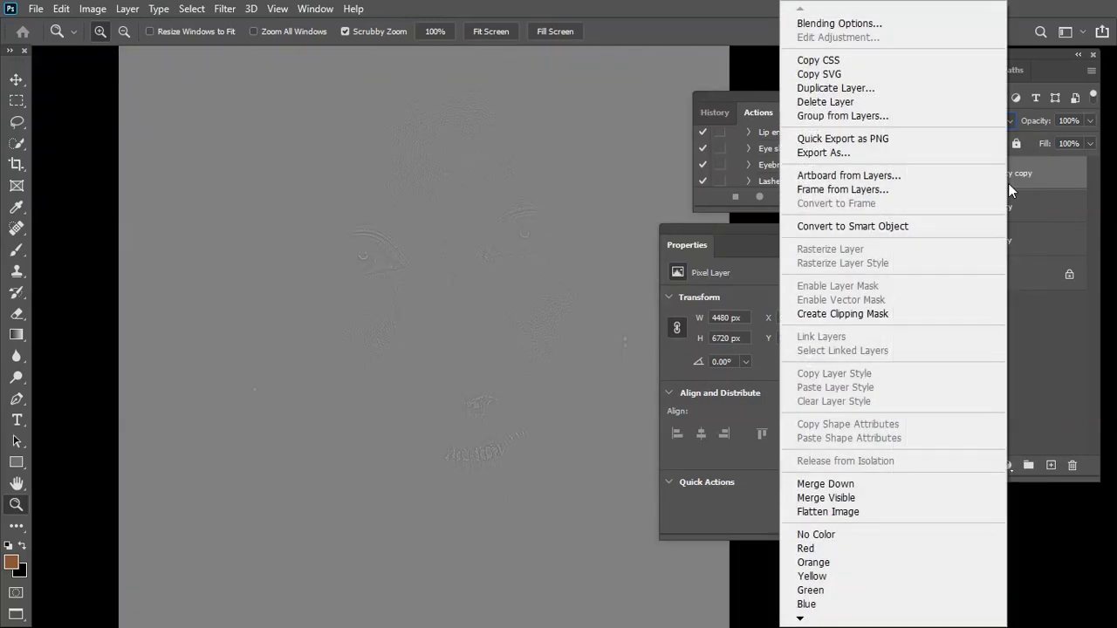
click(885, 314)
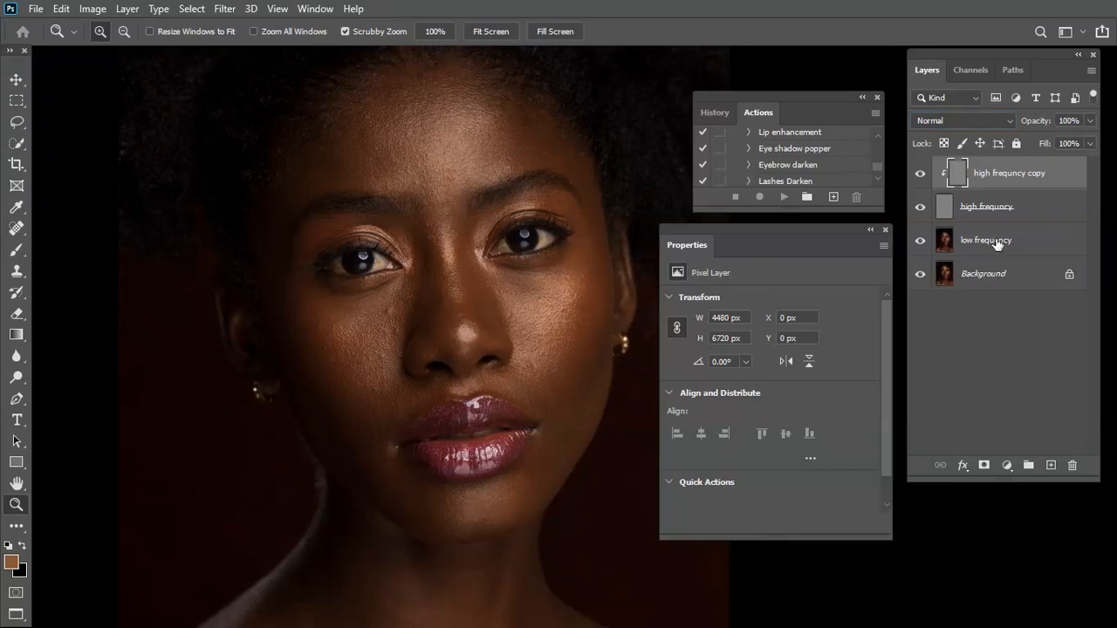
click(997, 244)
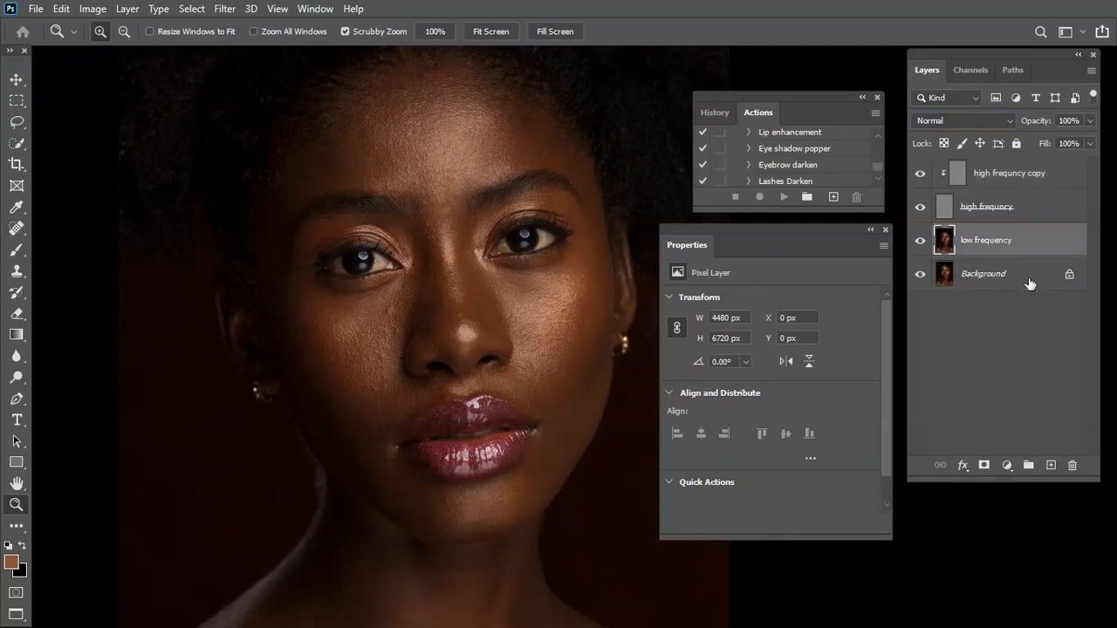
drag(1009, 248, 1050, 465)
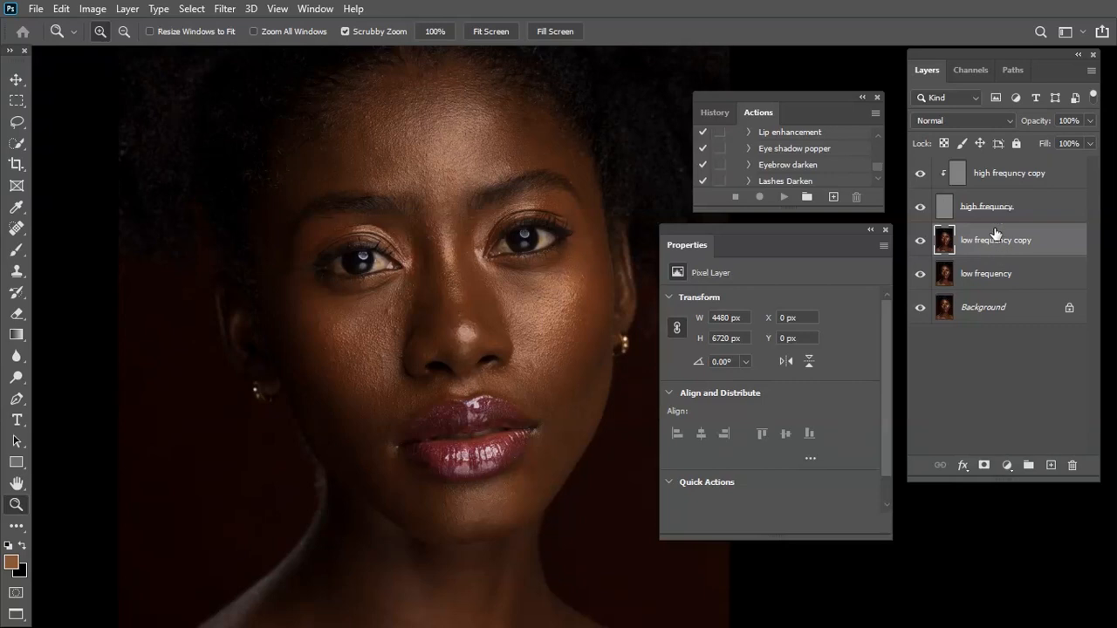
drag(982, 247, 1072, 464)
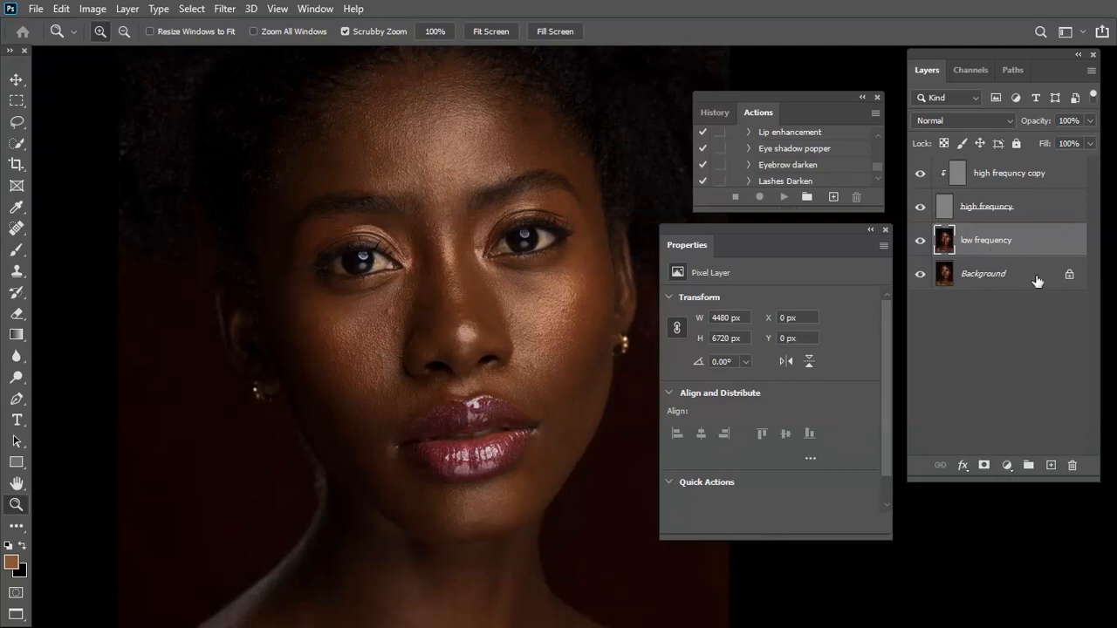
Duplicate the low frequency layer and place both low frequency and both high frequncy layers in a new group
drag(993, 243, 1066, 464)
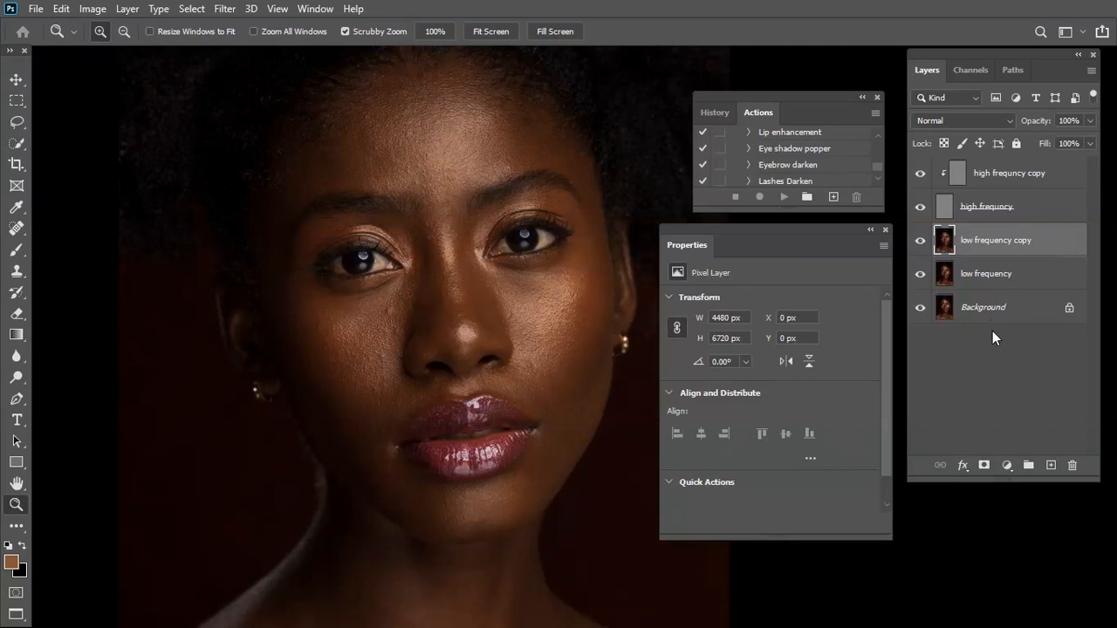
shift+click(1016, 276)
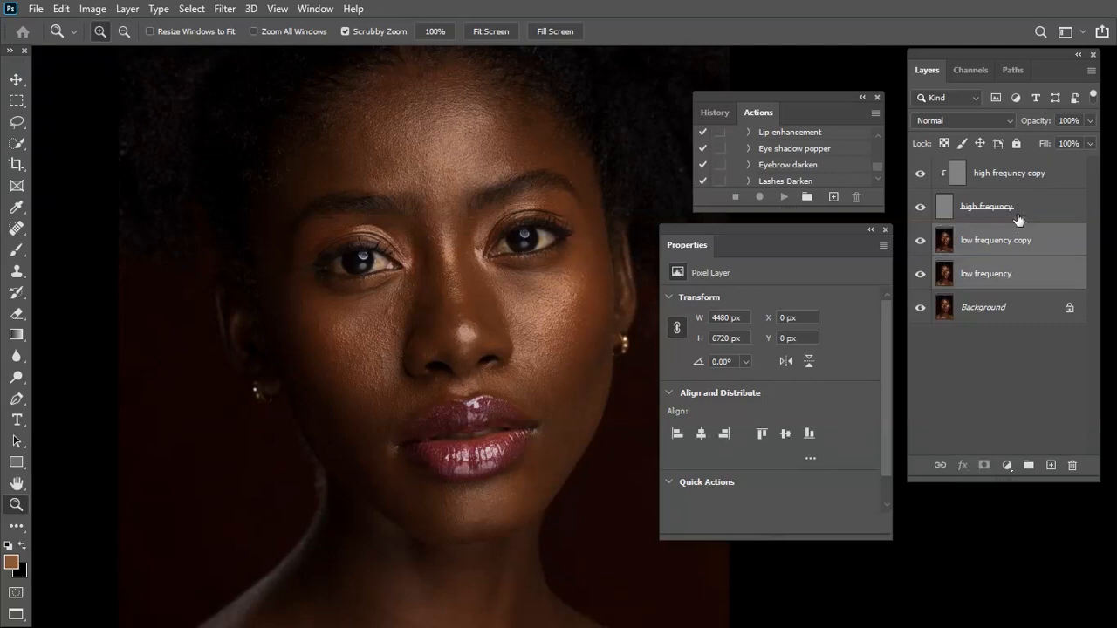
shift+click(1020, 210)
shift+click(1031, 174)
drag(1033, 208, 1030, 466)
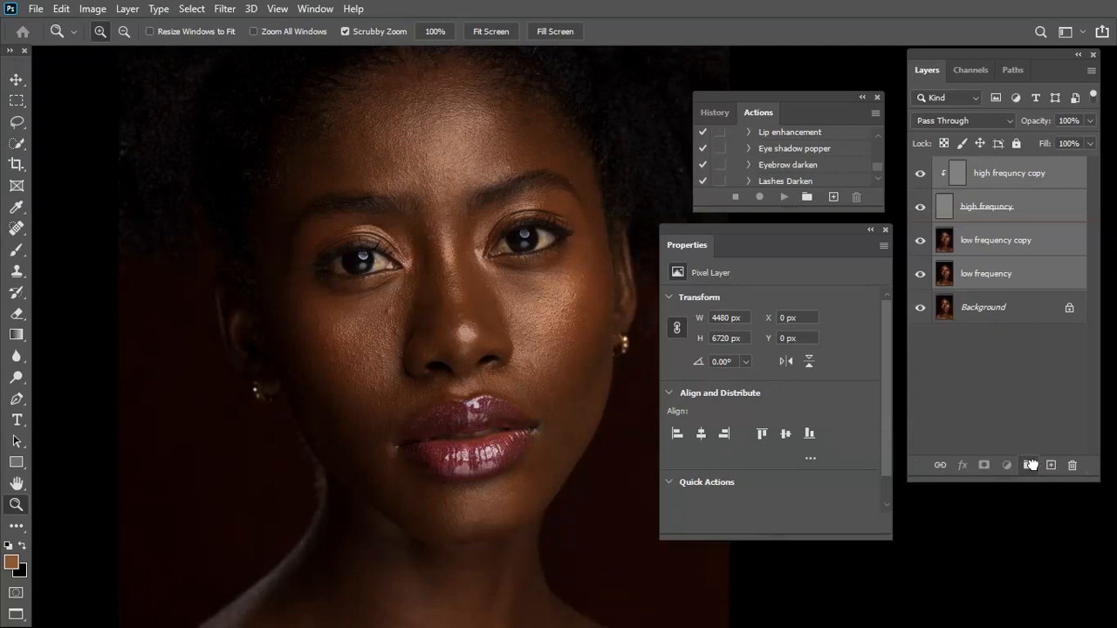
Rename the new layer group as FREQUENCY SEPARATION
double_click(981, 167)
click(1016, 164)
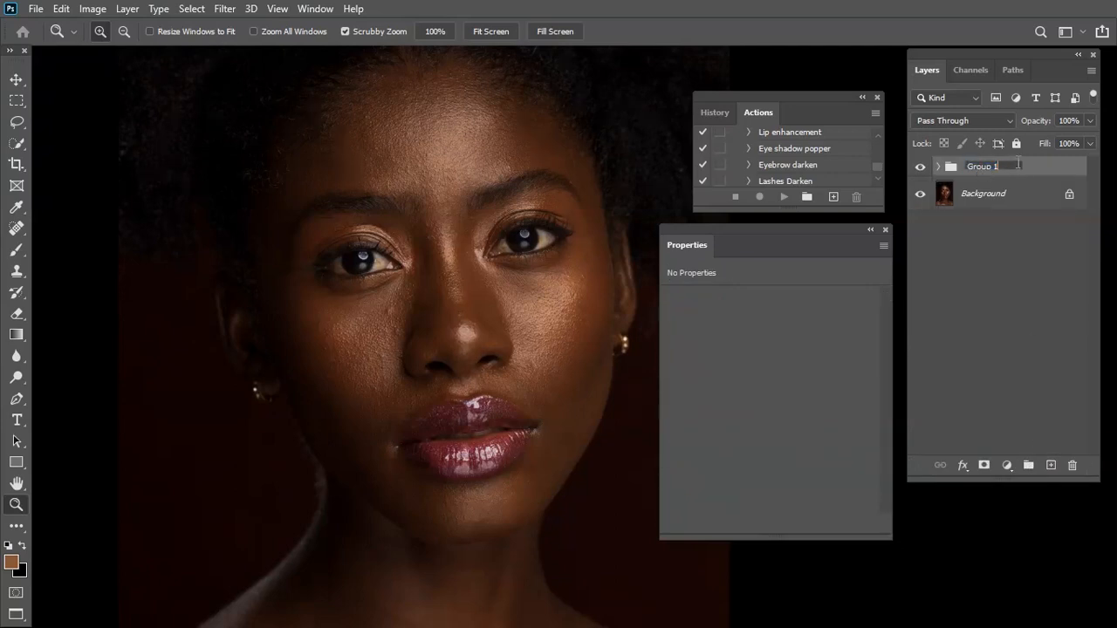
key(BackSpace)
key(BackSpace)
key(BackSpace)
key(BackSpace)
text(FREQUENCY SP)
key(BackSpace)
text(EPARATIO)
key(Return)
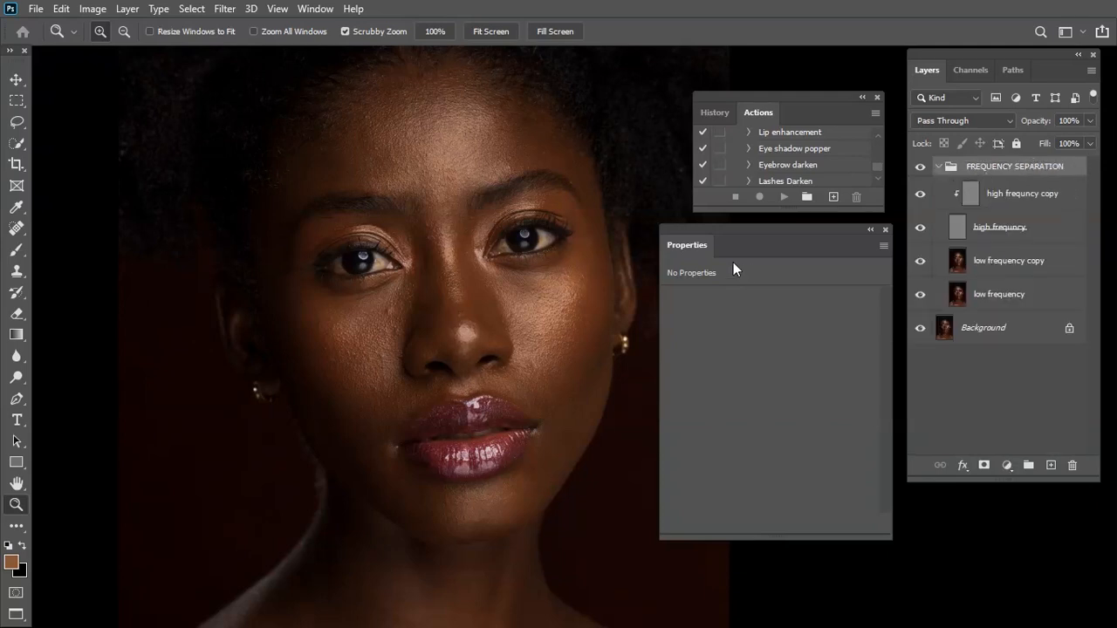
Add an empty layer directly above the low frequency copy and name it COLOR MATCHING
scroll(739, 267, down, 3)
drag(582, 337, 414, 367)
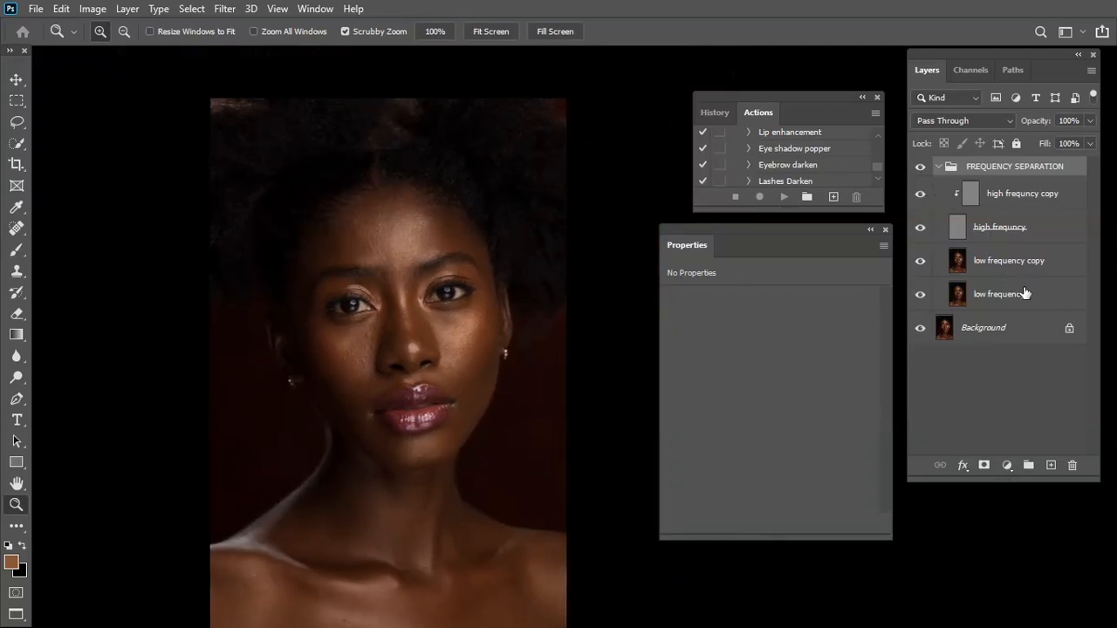
click(1012, 260)
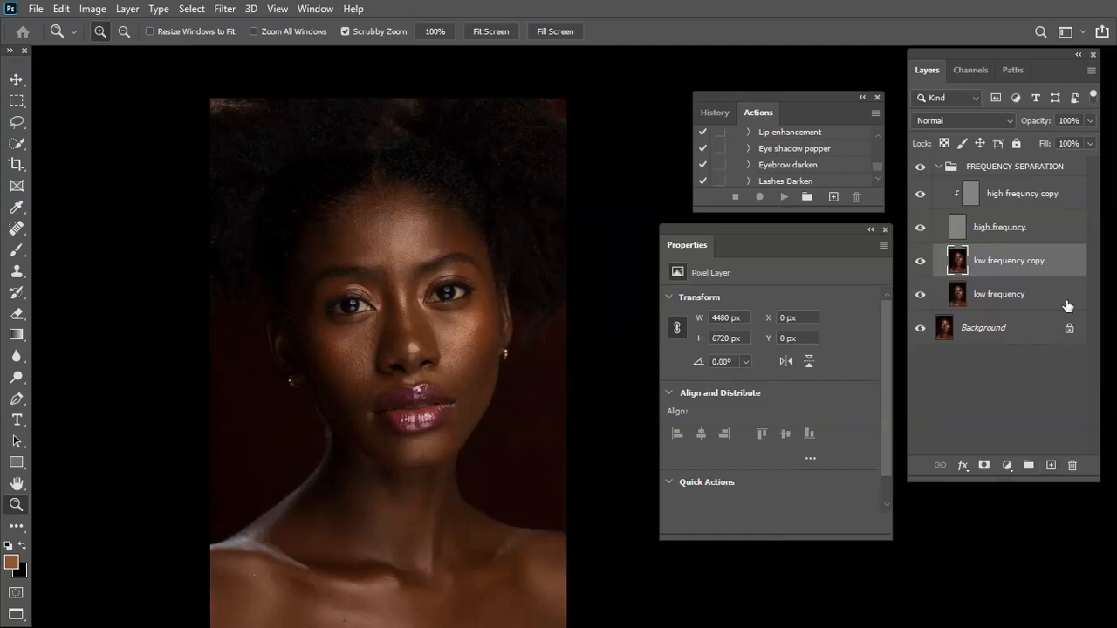
click(1051, 466)
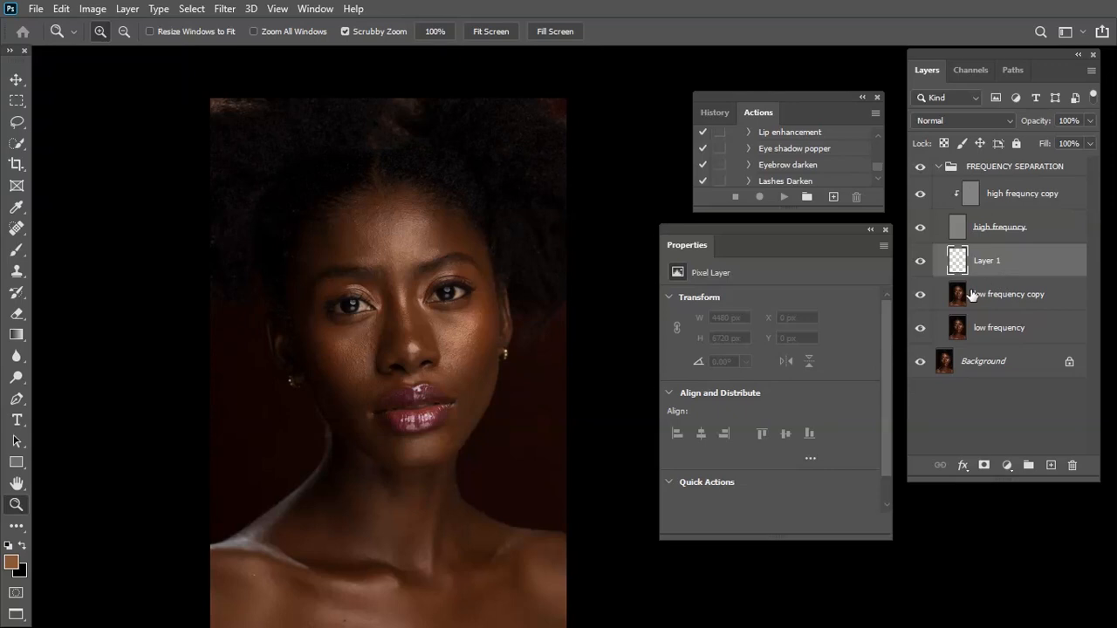
double_click(995, 262)
text(COLOR MATCHING)
Examine the skin tones across the face, neck and shoulders for uneven colour
drag(479, 347, 494, 351)
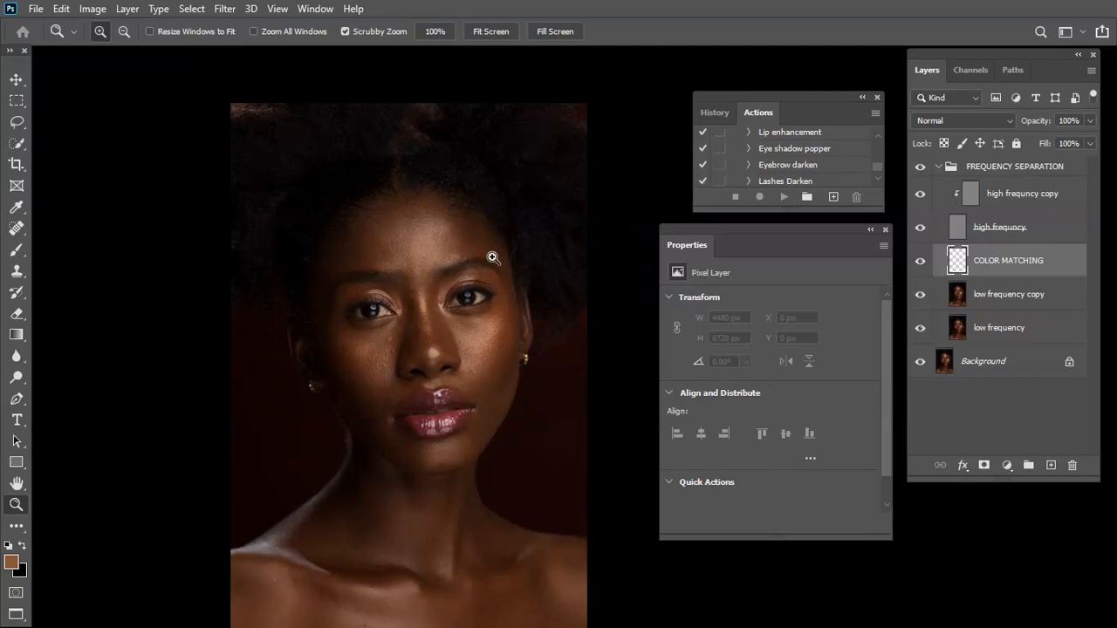
click(518, 355)
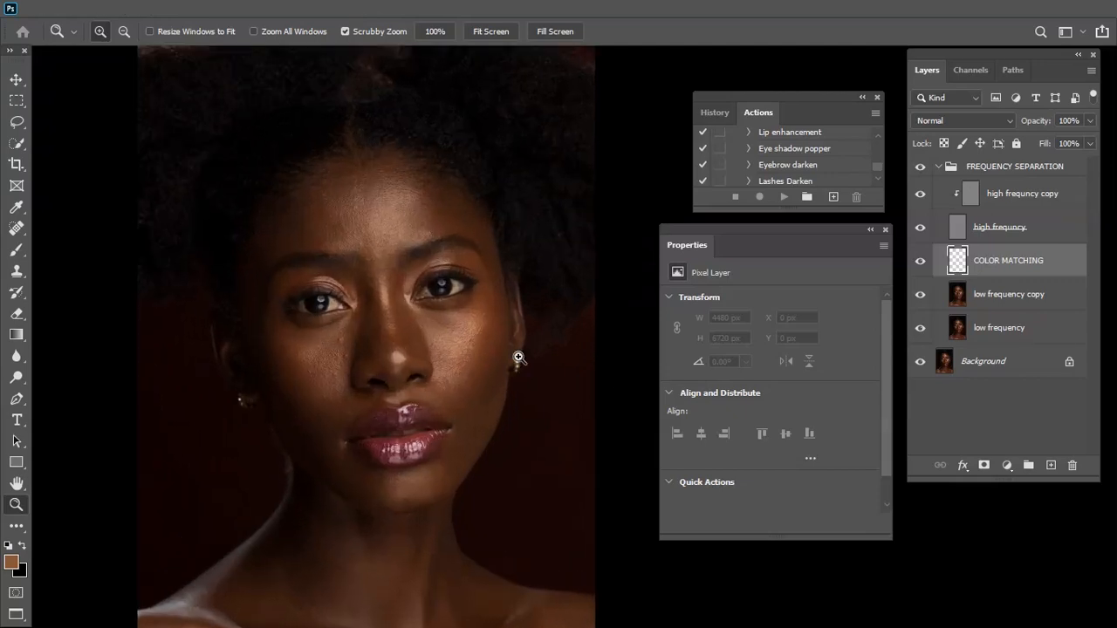
click(396, 377)
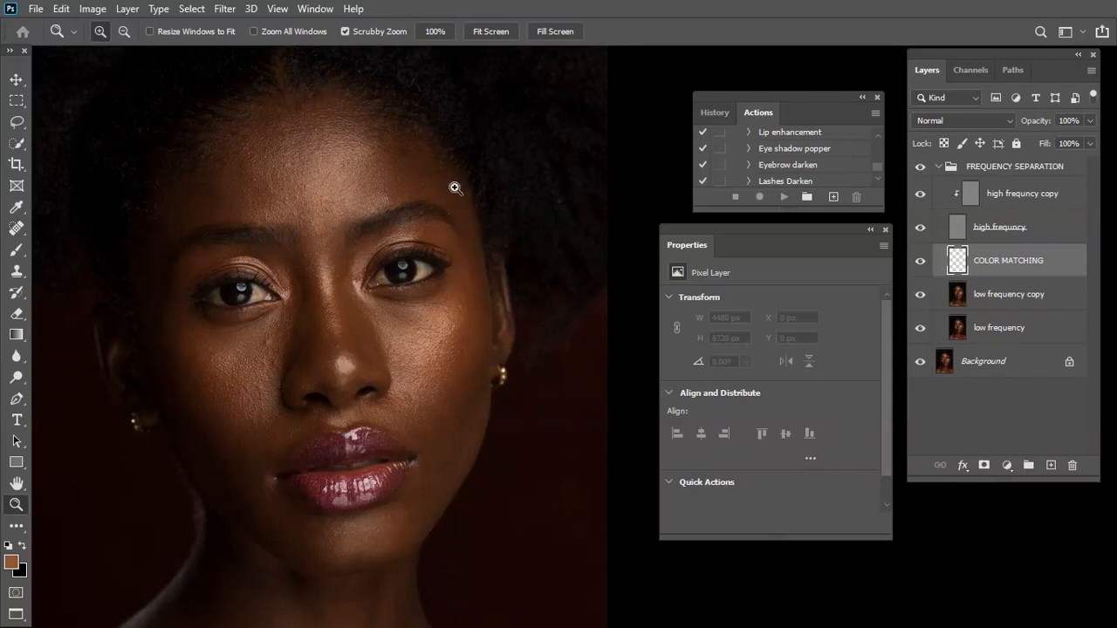
drag(381, 466, 352, 336)
drag(474, 137, 486, 282)
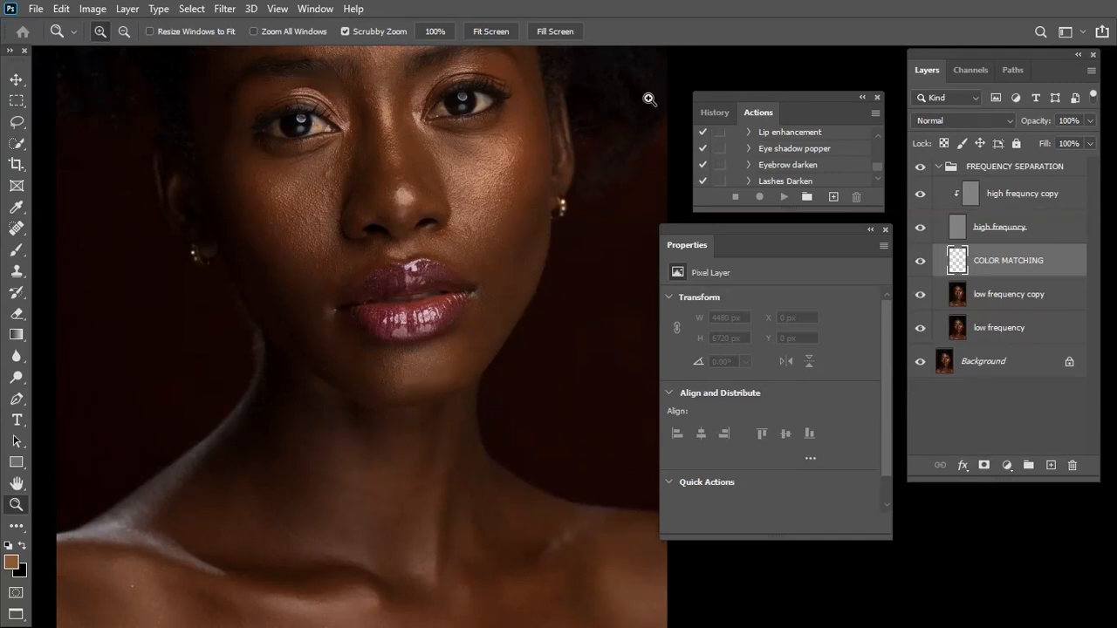
key(ctrl+minus)
key(ctrl+minus)
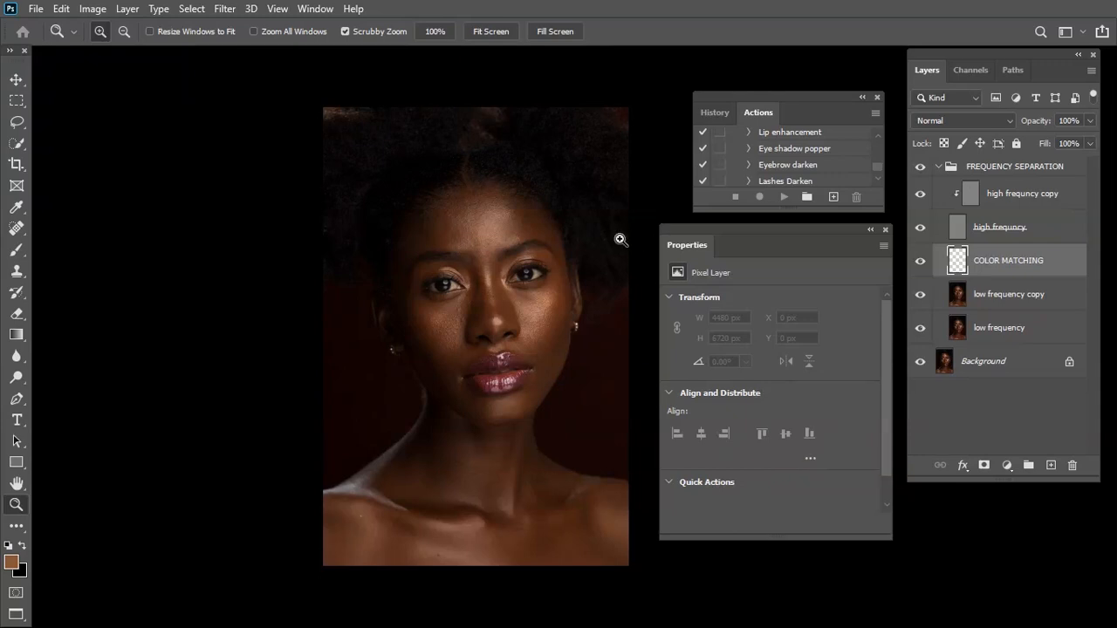
Choose the Brush tool, lower its opacity to 10% and enlarge the brush to 700 px
click(17, 251)
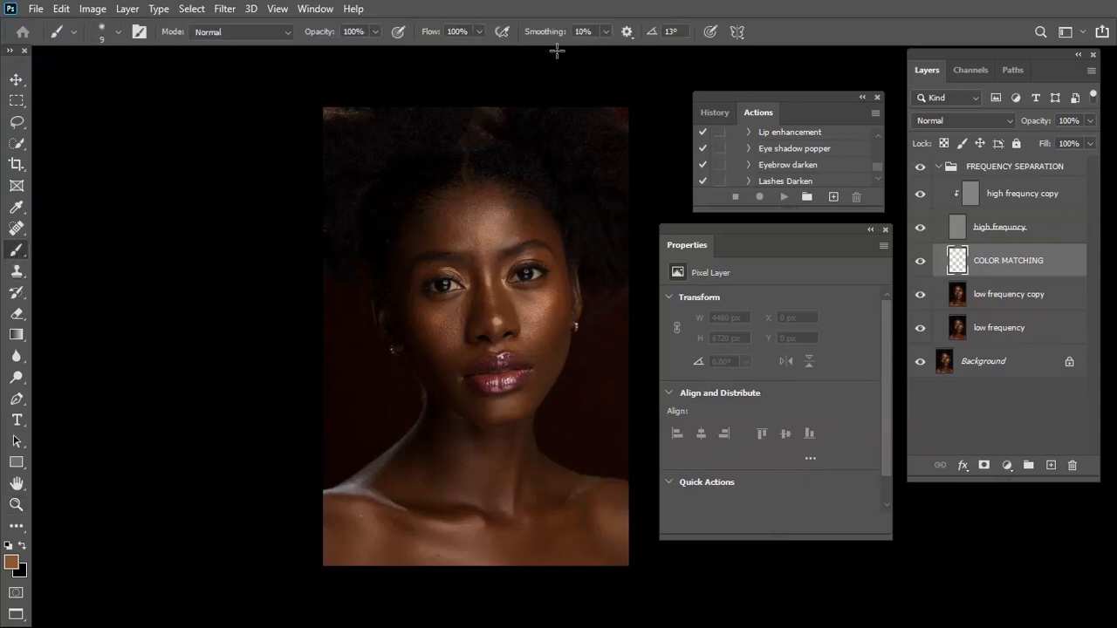
click(377, 32)
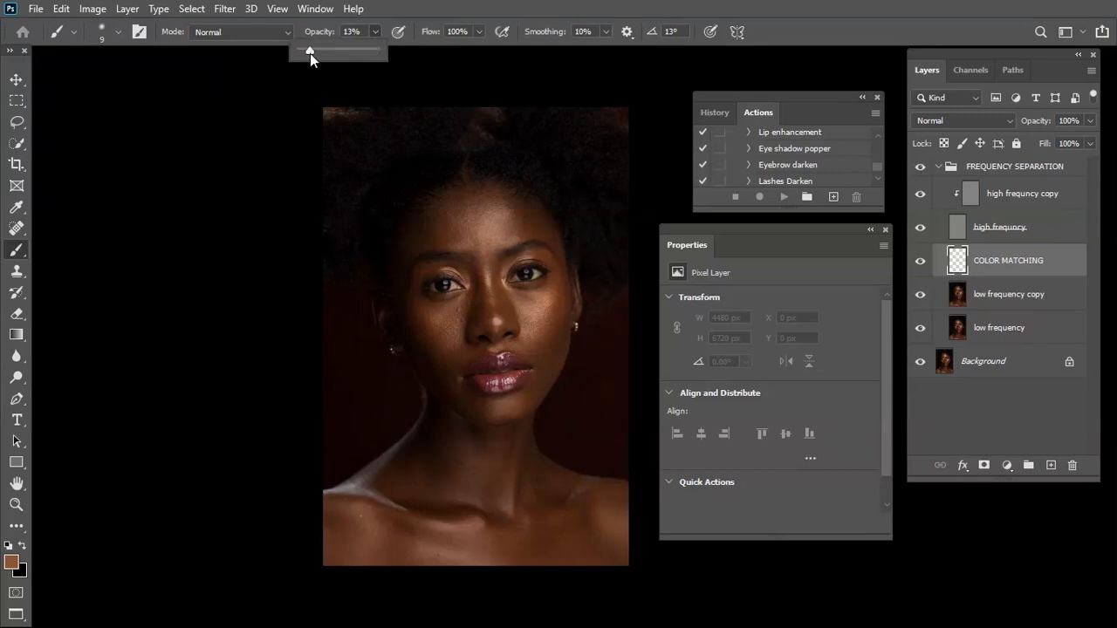
drag(313, 54, 310, 55)
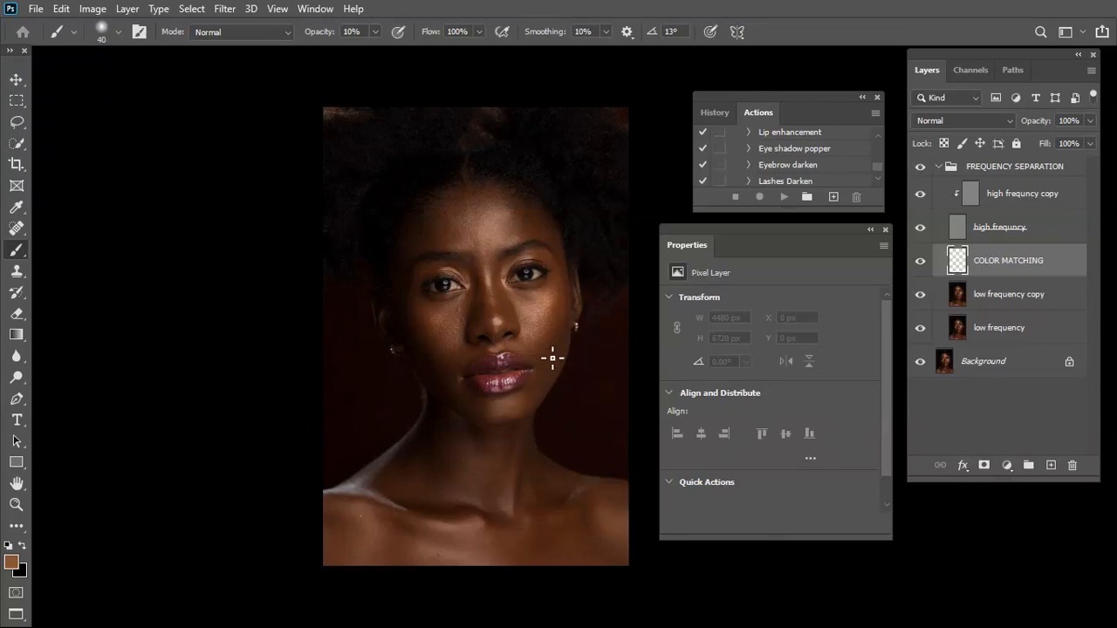
key(bracketright)
key(bracketright)
key(bracketright)
key(bracketright)
key(bracketright)
key(bracketright)
key(bracketright)
key(bracketright)
key(bracketright)
key(bracketright)
key(bracketright)
key(bracketright)
key(bracketright)
key(bracketright)
key(bracketright)
key(bracketright)
Set the COLOR MATCHING layer's blend mode to Color and reduce the brush size to 500 px for the forehead
click(985, 122)
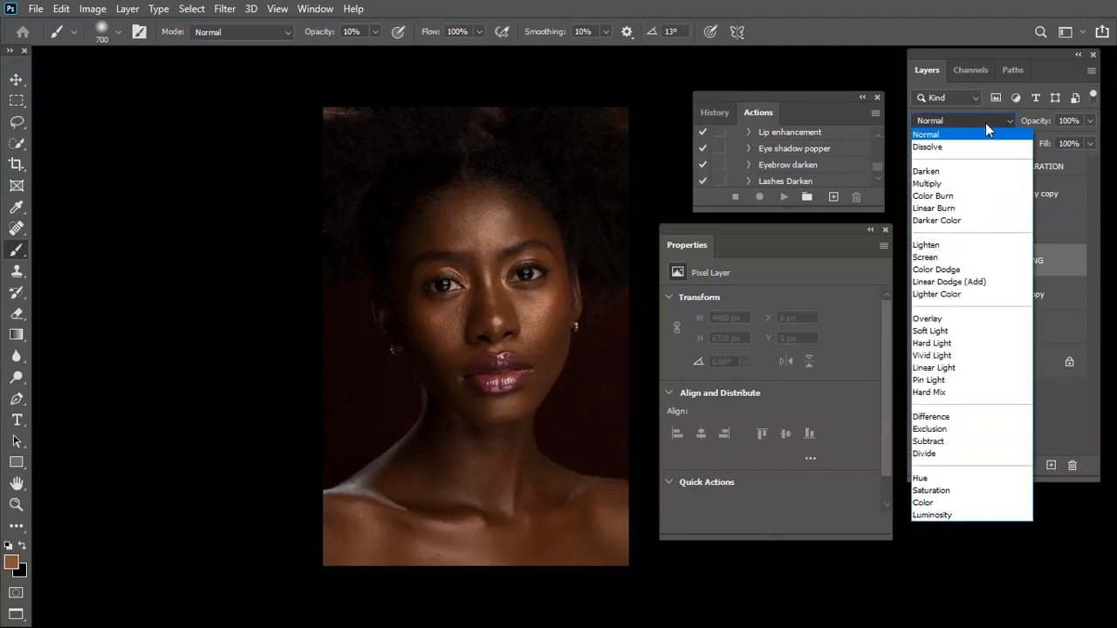
click(928, 506)
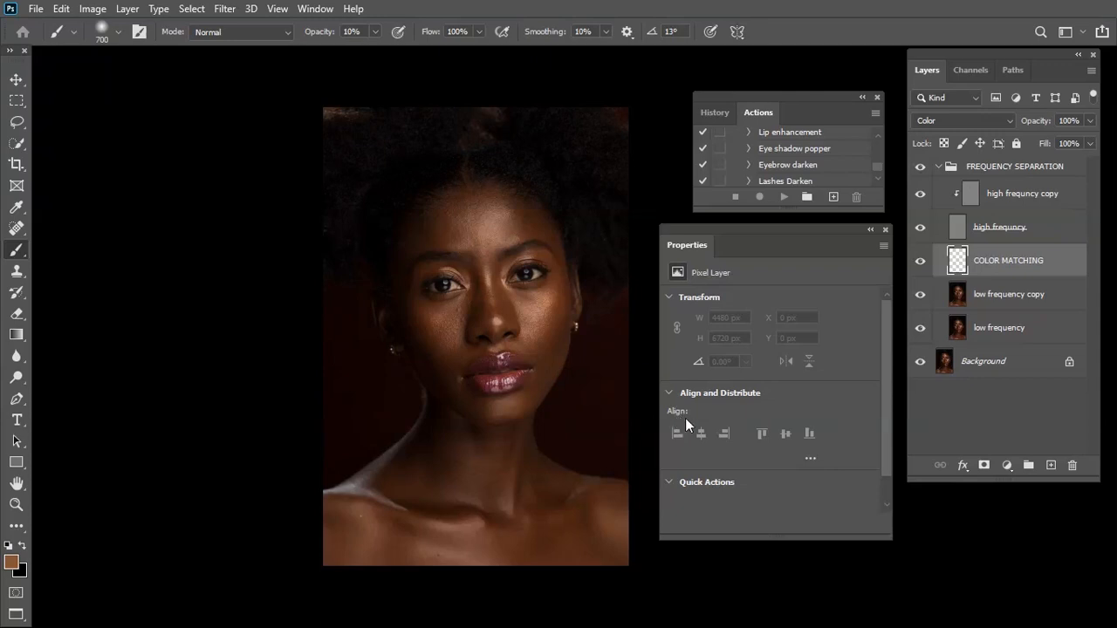
key(ctrl+plus)
drag(212, 210, 462, 341)
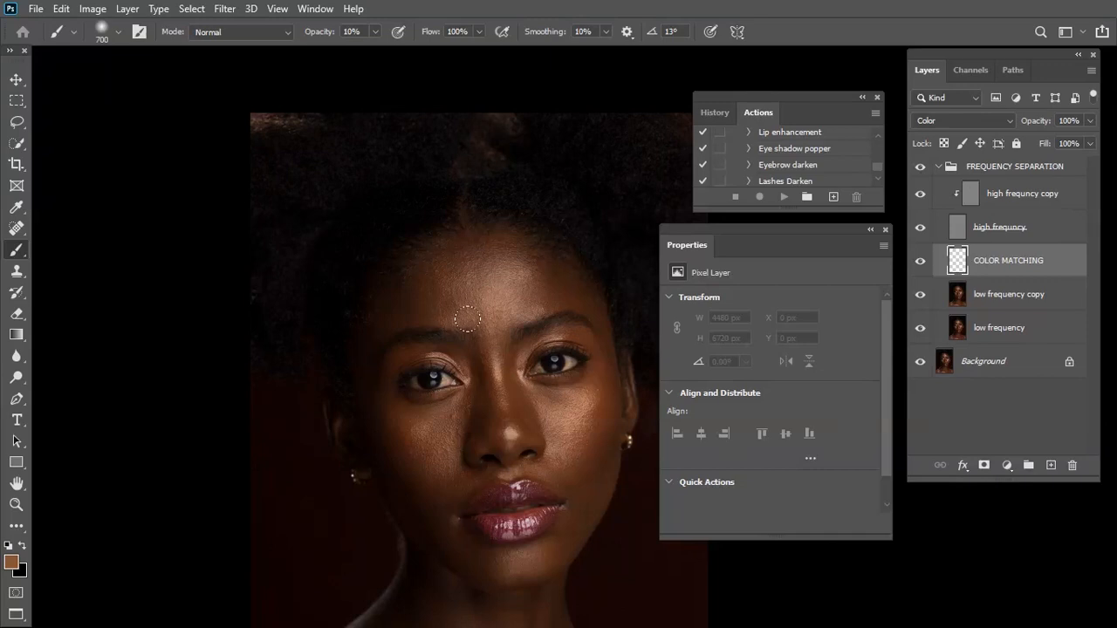
key(ctrl+minus)
key(bracketleft)
key(bracketleft)
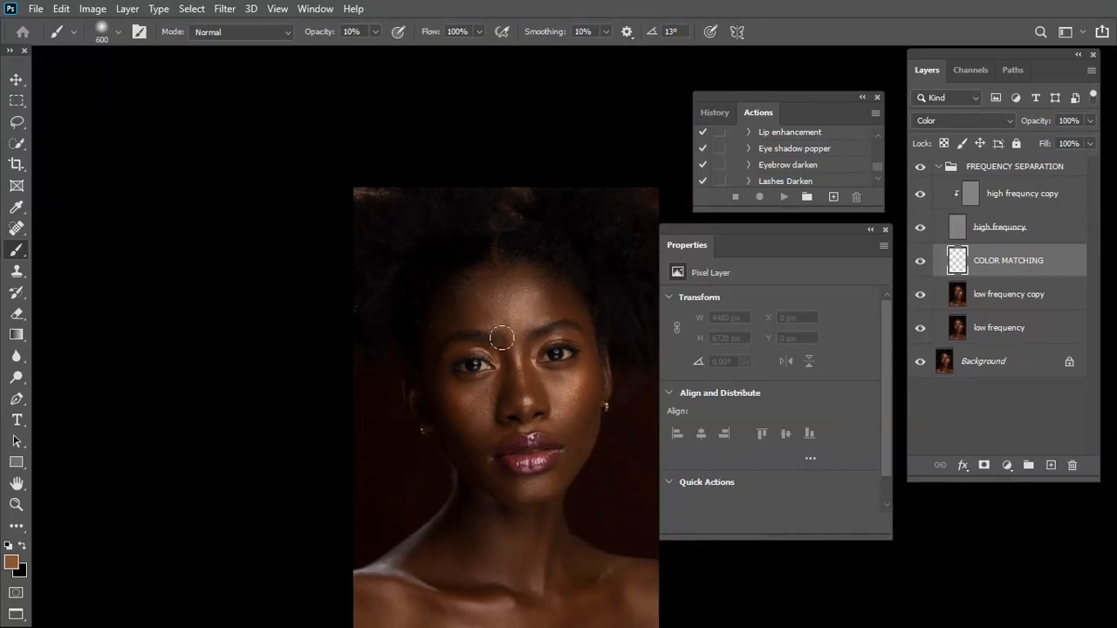
key(ctrl+plus)
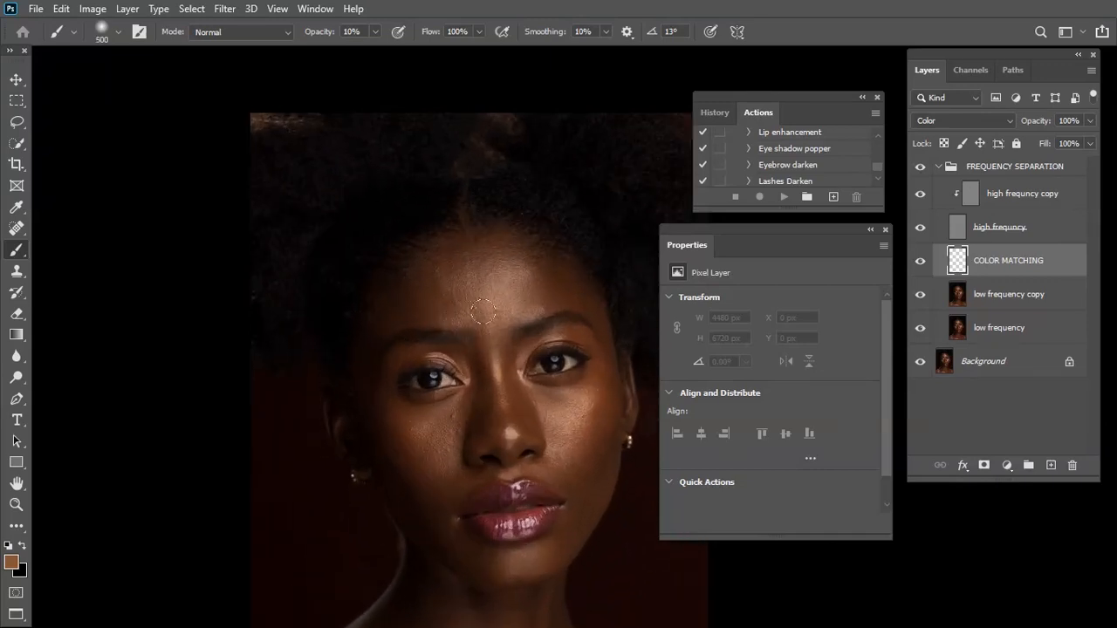
Paint the sampled skin tone over the forehead, the area between the brows and the cheek, enlarging the brush to 600 px
key(bracketright)
key(bracketleft)
mouse_move(421, 288)
mouse_down()
mouse_move(458, 319)
mouse_move(505, 393)
mouse_up()
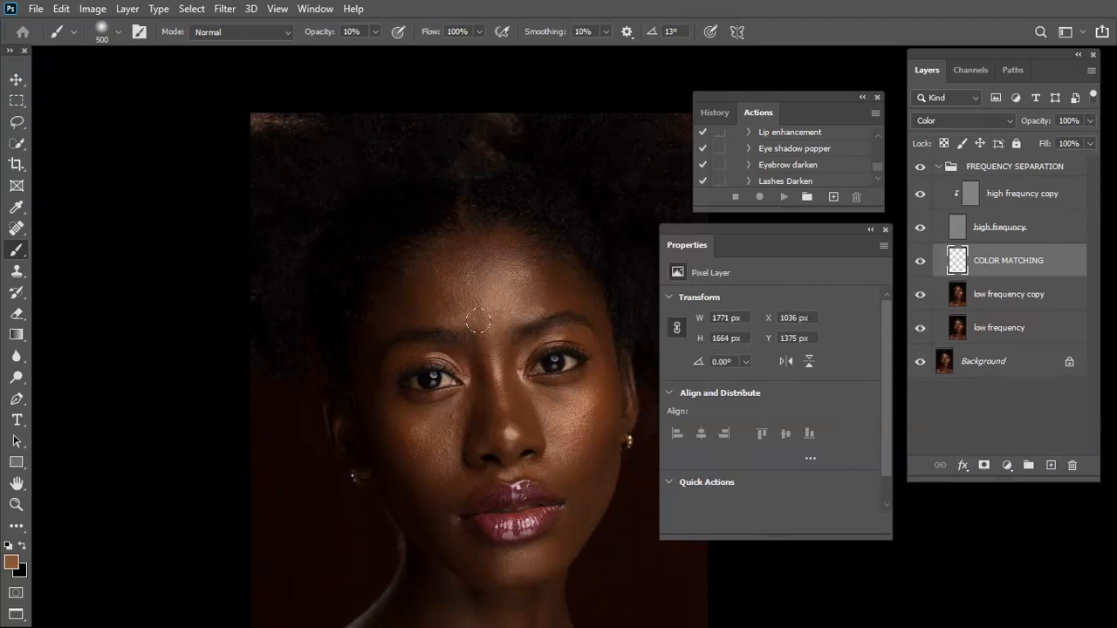
mouse_move(401, 280)
mouse_down()
mouse_move(352, 310)
mouse_move(351, 363)
mouse_move(402, 449)
mouse_up()
key(bracketright)
mouse_move(439, 428)
mouse_down()
mouse_move(431, 483)
mouse_move(433, 460)
mouse_up()
Toggle the COLOR MATCHING layer's visibility several times to compare the skin colour before and after
click(918, 262)
click(919, 262)
click(919, 261)
click(918, 262)
click(919, 265)
click(918, 264)
click(918, 265)
click(918, 264)
Sample nearby skin tones and paint them over the lower cheek beside the mouth with the 600 px brush
drag(449, 540, 456, 433)
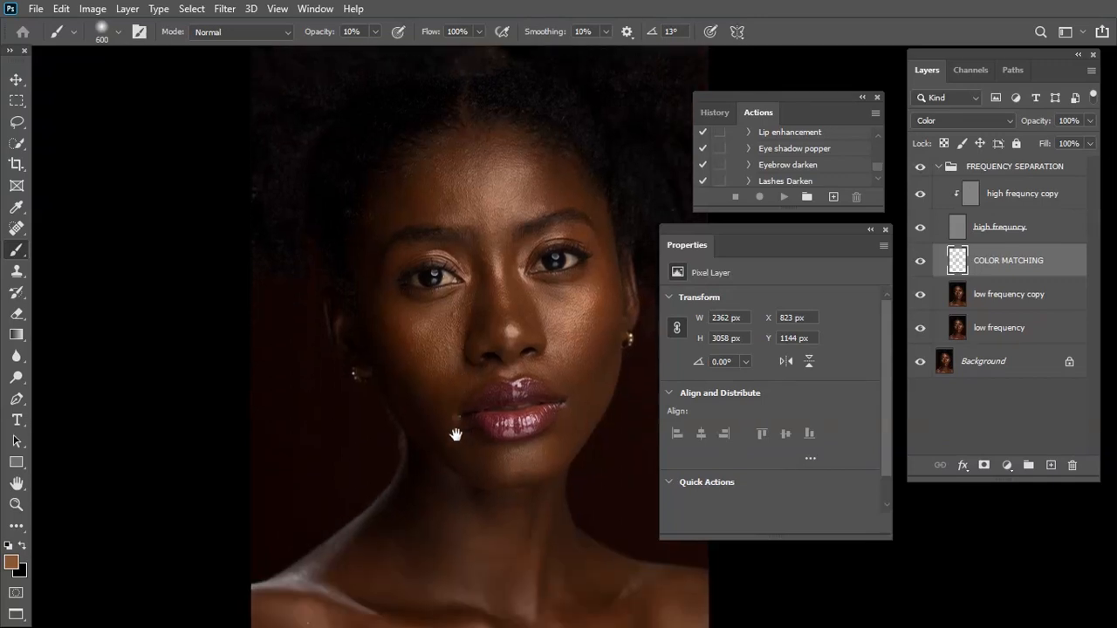
scroll(455, 422, up, 3)
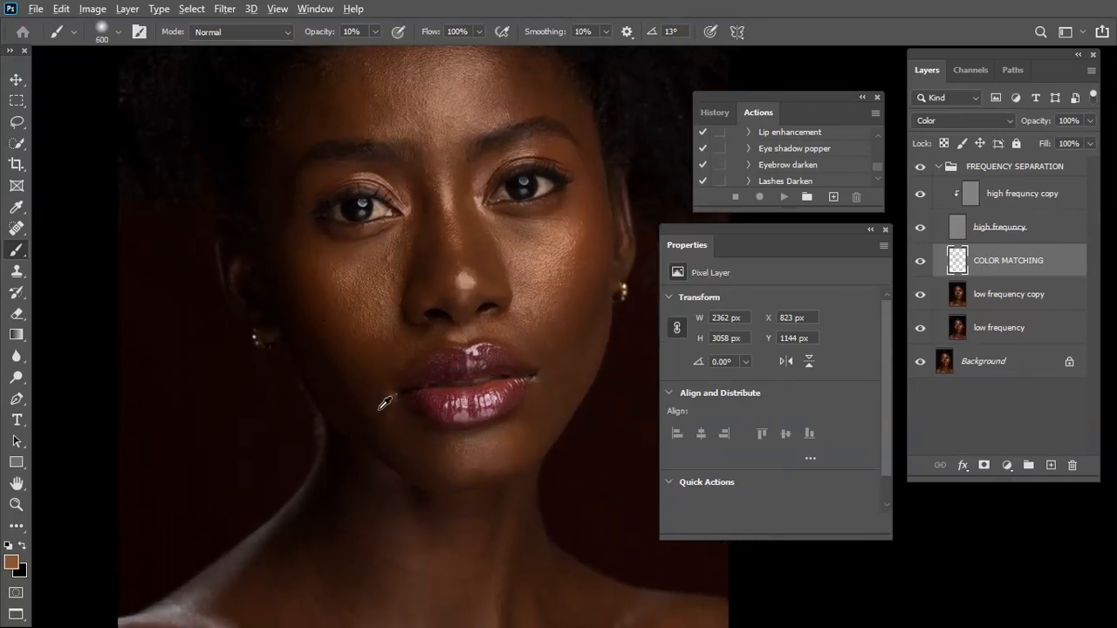
alt+click(384, 373)
alt+click(381, 366)
alt+click(381, 339)
alt+click(378, 329)
alt+click(384, 330)
alt+click(384, 329)
alt+click(380, 327)
Sample and paint matching skin tones on the opposite cheek up to the ear and across the first cheek
alt+click(553, 298)
alt+click(557, 303)
alt+click(561, 293)
drag(566, 278, 580, 220)
alt+click(576, 218)
drag(325, 259, 353, 254)
alt+click(362, 267)
alt+click(322, 295)
alt+click(346, 339)
Sample darker brown skin tones and even out the colour along the chin and jawline
drag(458, 443, 417, 343)
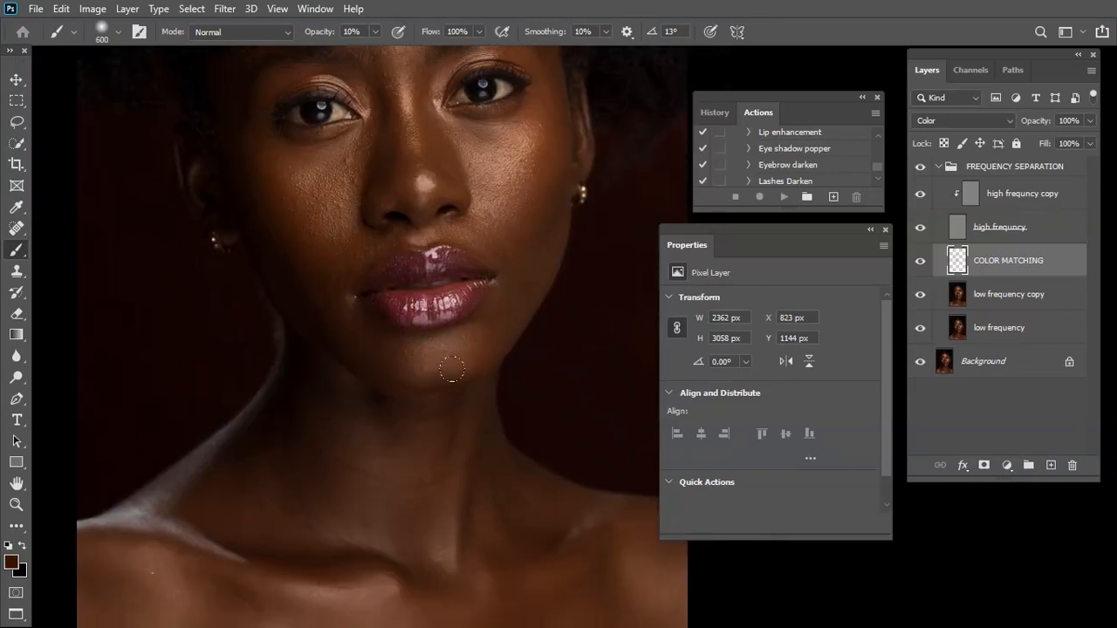
alt+click(484, 341)
alt+click(482, 342)
alt+click(472, 343)
scroll(454, 327, down, 2)
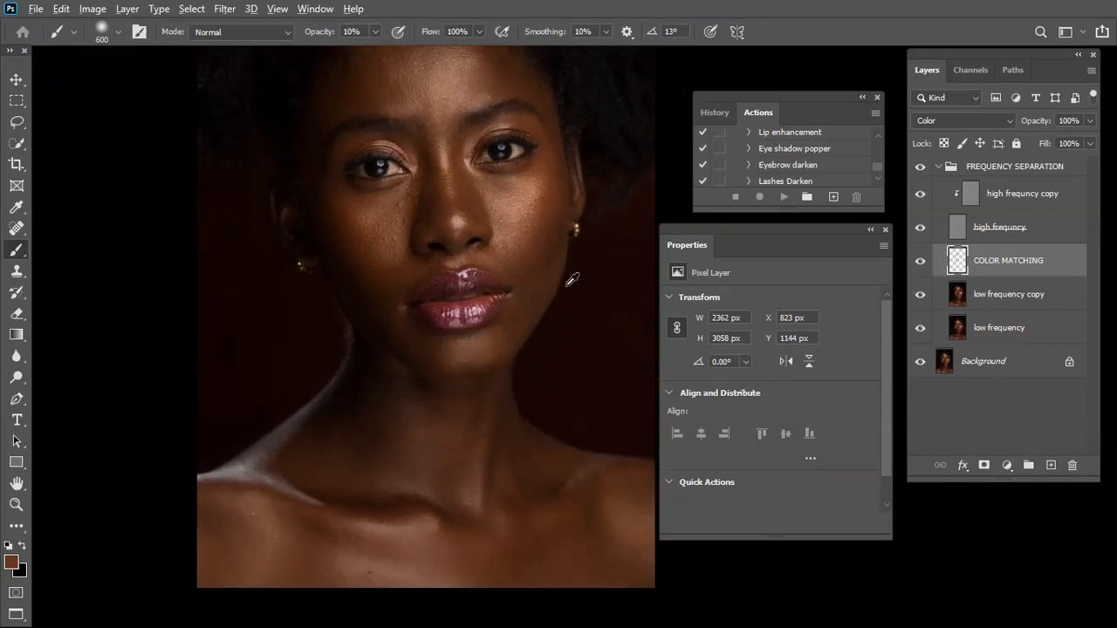
alt+click(497, 343)
alt+click(499, 345)
alt+click(499, 344)
alt+click(499, 341)
Blend the colour from the nose bridge across the cheek and down towards the jaw, varying the brush size up to 600 px
key(ctrl+minus)
key(bracketleft)
mouse_move(472, 214)
mouse_down()
mouse_move(429, 156)
mouse_move(458, 135)
mouse_move(429, 134)
mouse_move(469, 155)
mouse_move(489, 249)
mouse_move(478, 164)
mouse_move(514, 152)
mouse_move(454, 145)
mouse_move(397, 190)
mouse_move(400, 236)
mouse_move(429, 253)
mouse_move(452, 246)
mouse_move(437, 257)
mouse_move(417, 249)
mouse_move(430, 285)
mouse_move(451, 248)
mouse_move(430, 294)
mouse_move(406, 253)
mouse_move(426, 287)
mouse_move(459, 246)
mouse_move(439, 276)
mouse_move(440, 320)
mouse_move(412, 259)
mouse_move(438, 311)
mouse_move(432, 266)
mouse_move(464, 237)
mouse_move(425, 277)
mouse_move(500, 257)
mouse_move(487, 207)
mouse_move(492, 267)
mouse_move(492, 231)
mouse_move(532, 232)
mouse_move(525, 281)
mouse_move(543, 235)
mouse_move(504, 235)
mouse_move(542, 236)
mouse_up()
key(bracketleft)
key(bracketleft)
key(bracketright)
key(bracketleft)
key(bracketright)
key(bracketleft)
mouse_move(538, 289)
mouse_down()
mouse_move(550, 235)
mouse_move(550, 280)
mouse_move(516, 350)
mouse_move(489, 356)
mouse_move(510, 352)
mouse_move(461, 342)
mouse_move(487, 353)
mouse_move(450, 330)
mouse_move(497, 361)
mouse_move(530, 341)
mouse_move(552, 239)
mouse_move(540, 256)
mouse_move(520, 241)
mouse_move(558, 219)
mouse_move(545, 257)
mouse_move(539, 236)
mouse_move(535, 276)
mouse_up()
key(bracketleft)
key(bracketleft)
key(bracketright)
key(bracketleft)
key(bracketright)
key(bracketright)
key(bracketright)
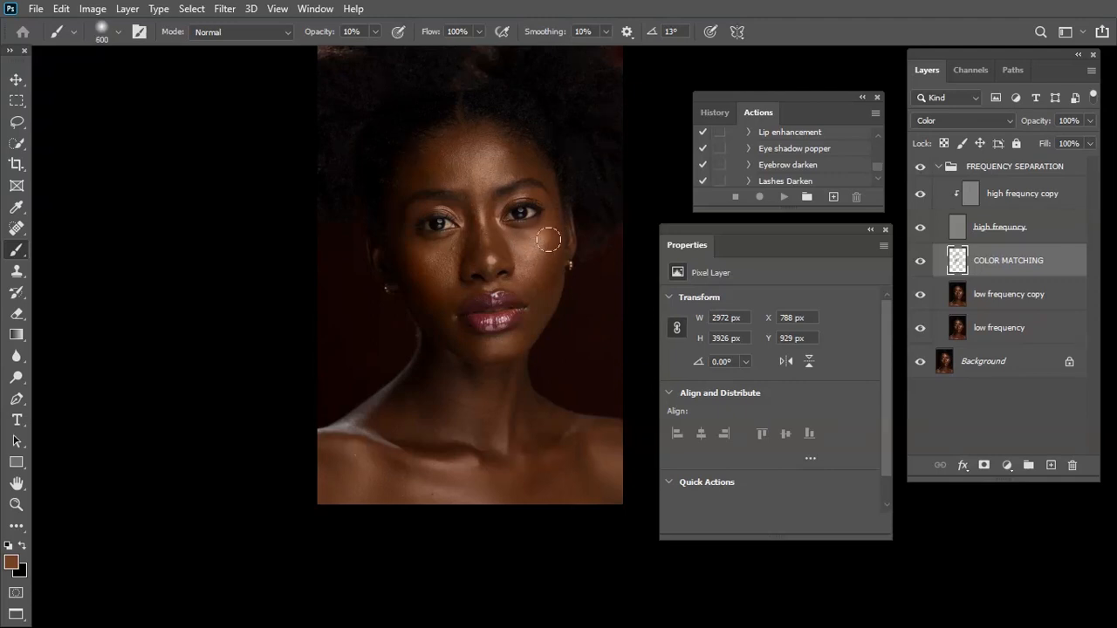
Even out the colour on the forehead, shoulder and neck with the brush enlarged to at least 900 px
mouse_move(466, 146)
mouse_down()
mouse_move(409, 182)
mouse_move(476, 173)
mouse_move(485, 249)
mouse_move(511, 164)
mouse_move(531, 159)
mouse_move(428, 145)
mouse_up()
key(bracketright)
key(bracketright)
scroll(448, 249, down, 3)
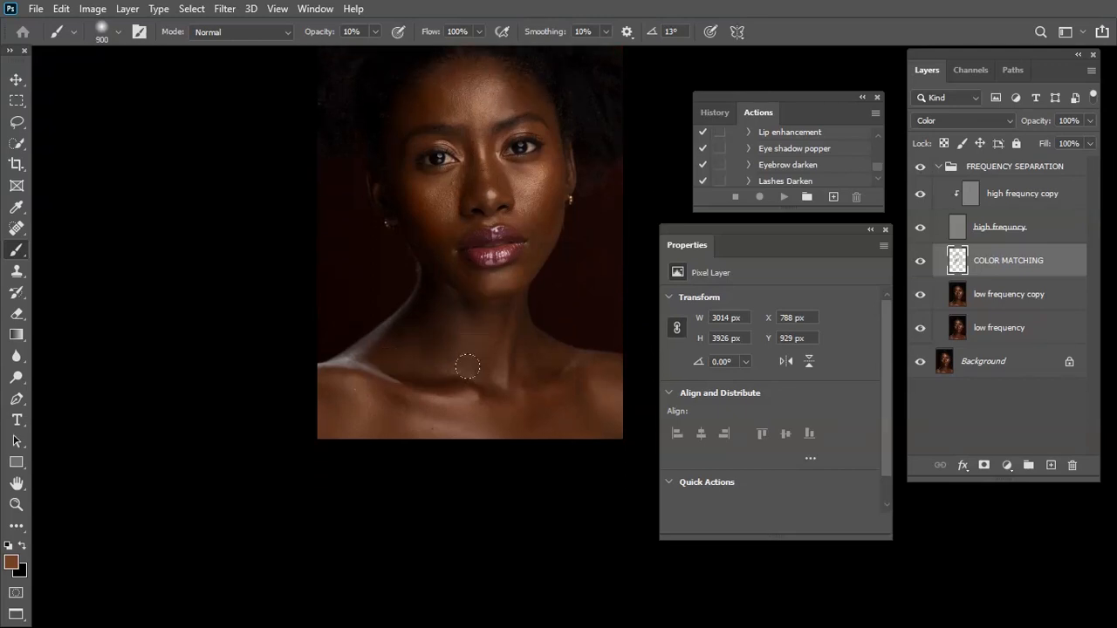
key(bracketright)
drag(364, 371, 329, 419)
mouse_move(495, 327)
mouse_down()
mouse_move(588, 392)
mouse_move(463, 321)
mouse_up()
Reduce the brush to 400 px and touch up the colour on the cheek beside the eye
key(bracketleft)
key(bracketleft)
key(bracketleft)
scroll(468, 312, up, 3)
key(bracketleft)
key(bracketleft)
key(bracketleft)
key(bracketleft)
key(bracketleft)
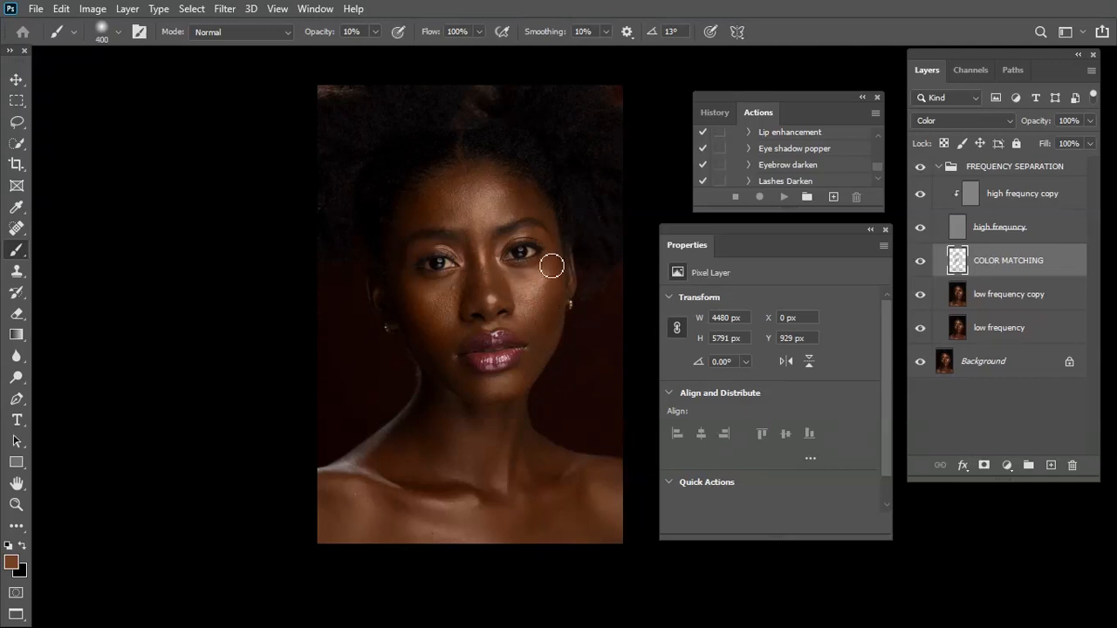
key(bracketleft)
key(bracketright)
key(bracketright)
key(bracketleft)
key(bracketleft)
key(bracketleft)
key(bracketleft)
key(bracketright)
key(bracketright)
key(bracketleft)
Toggle the COLOR MATCHING layer's visibility and check the evened skin tones up close and at full view
key(ctrl+plus)
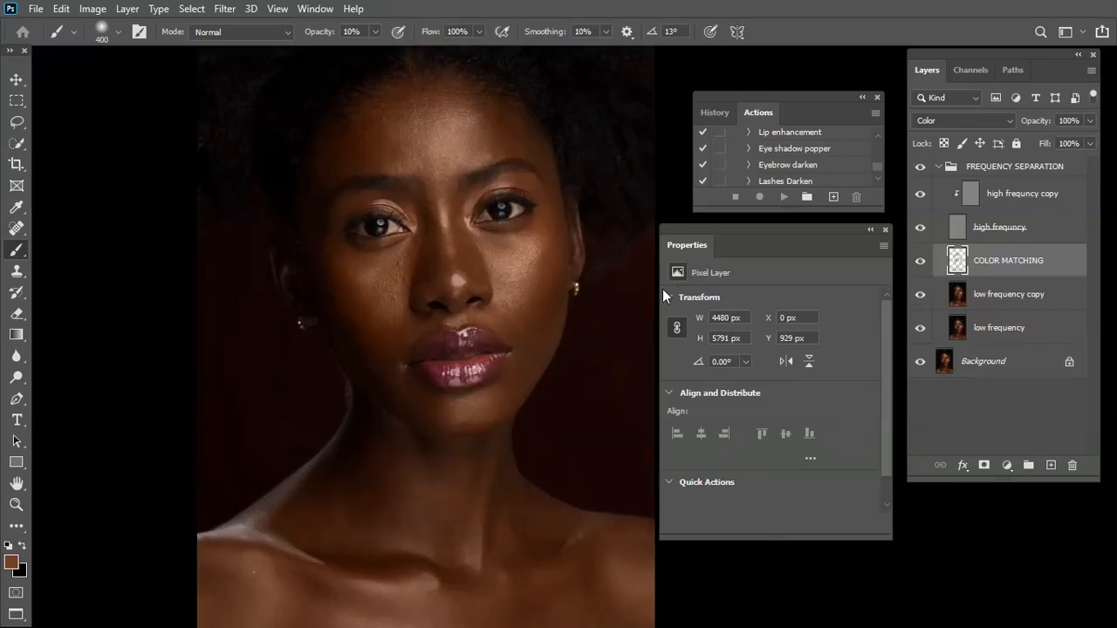
click(922, 263)
key(ctrl+minus)
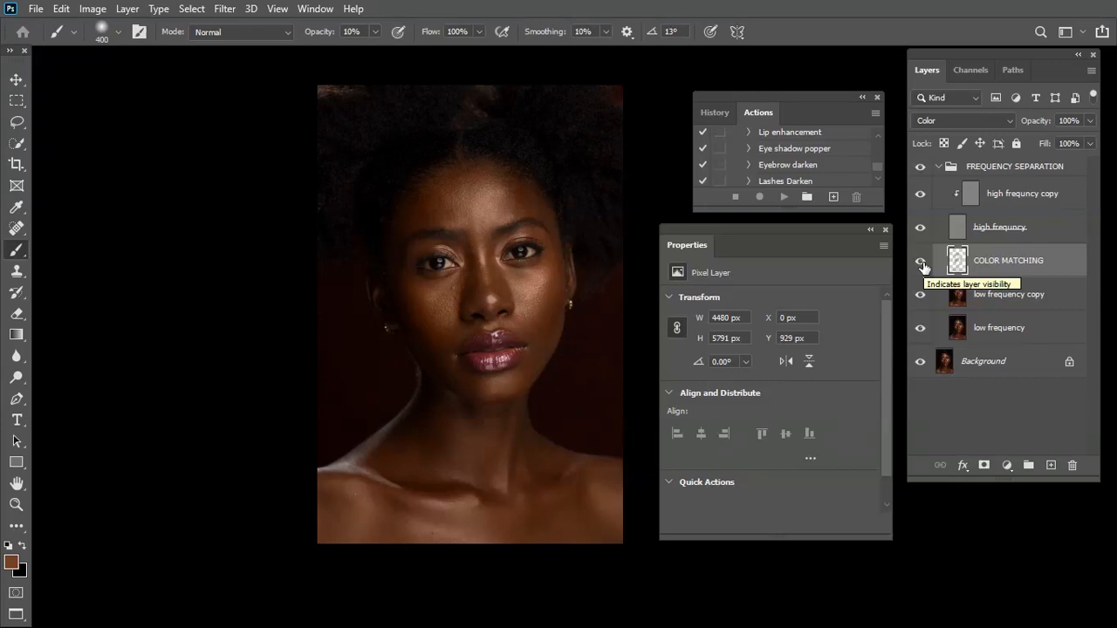
drag(522, 223, 488, 245)
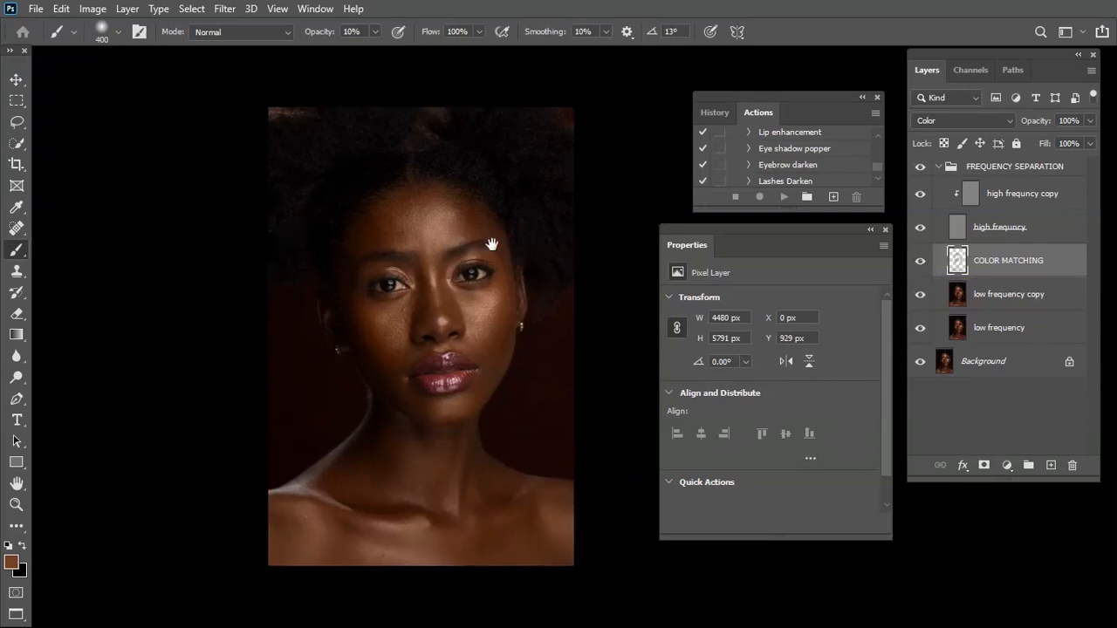
key(ctrl+plus)
key(ctrl+minus)
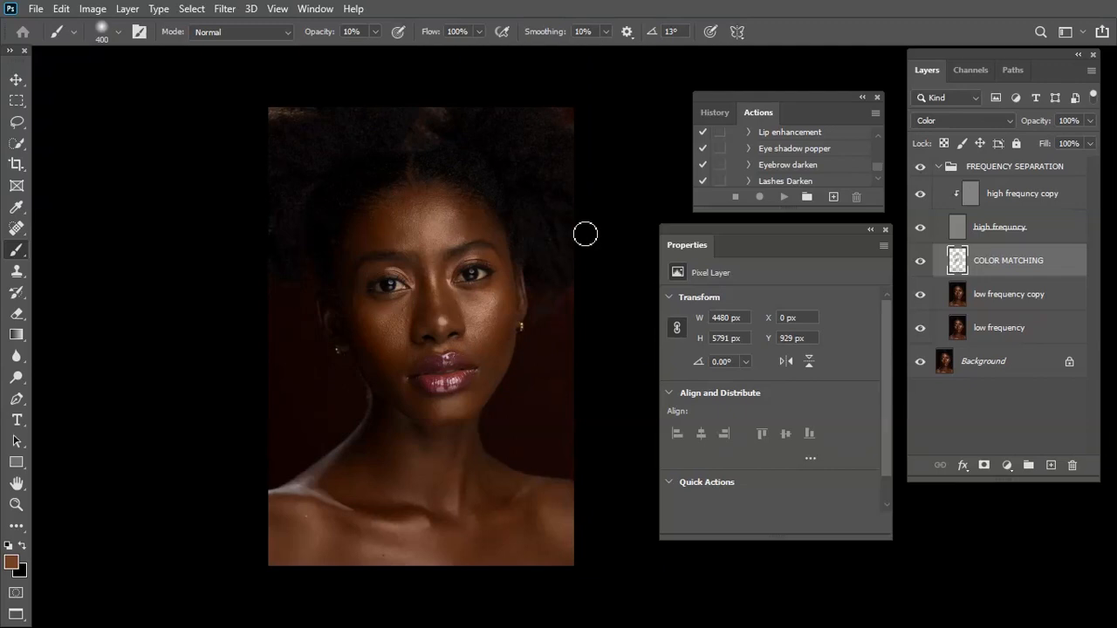
Add an empty layer directly above COLOR MATCHING and name it smooth
click(1051, 465)
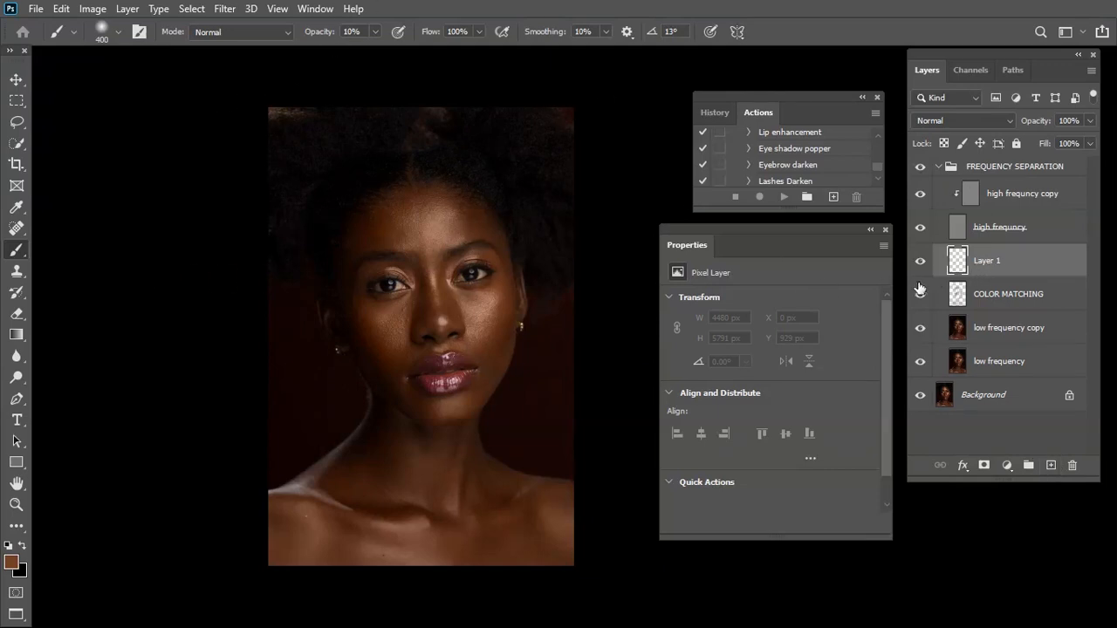
double_click(984, 262)
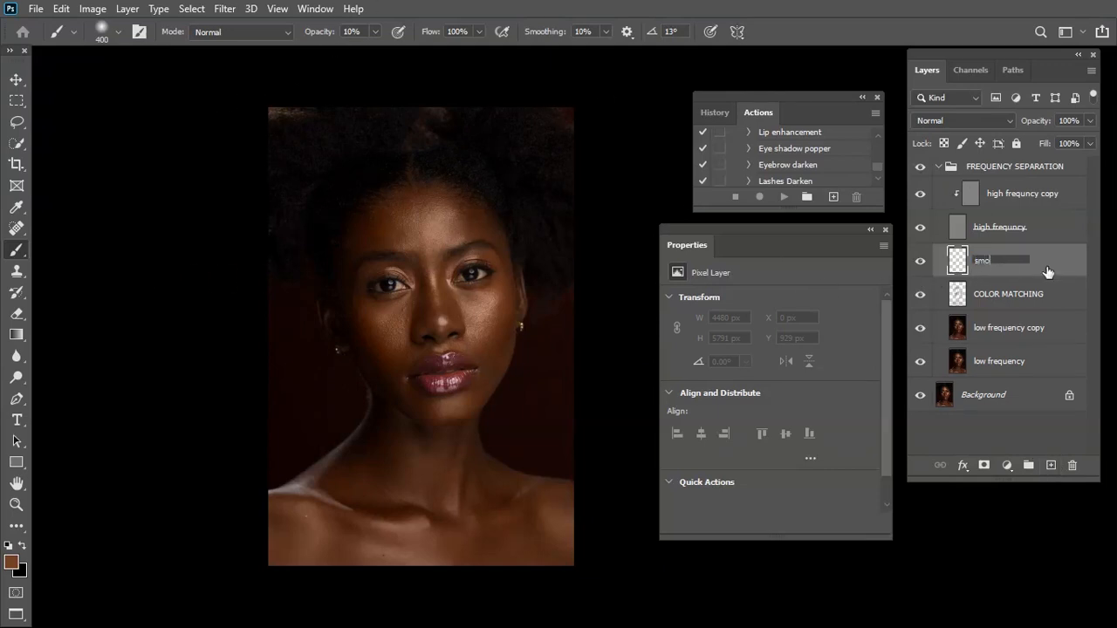
key(Return)
Switch to the Mixer Brush and clean its loaded paint
right_click(17, 250)
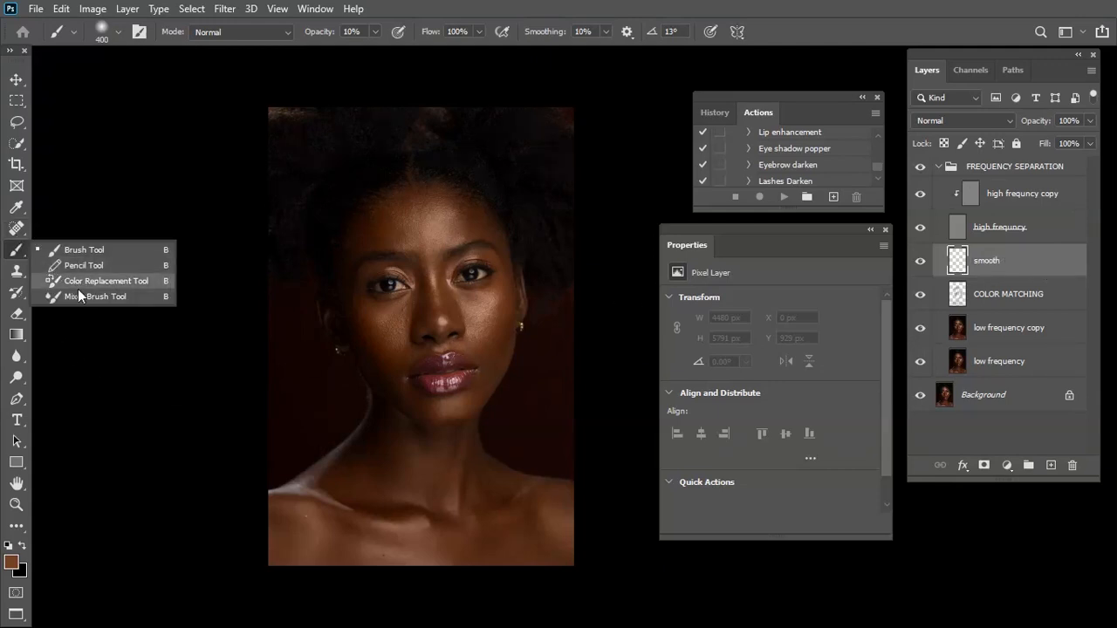
click(80, 295)
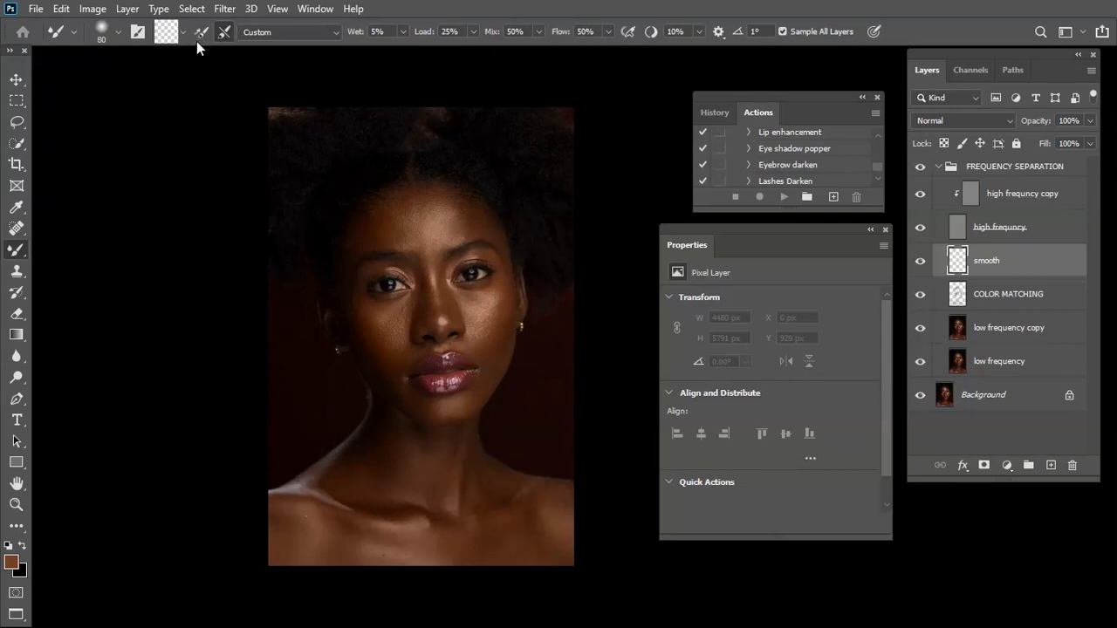
click(185, 35)
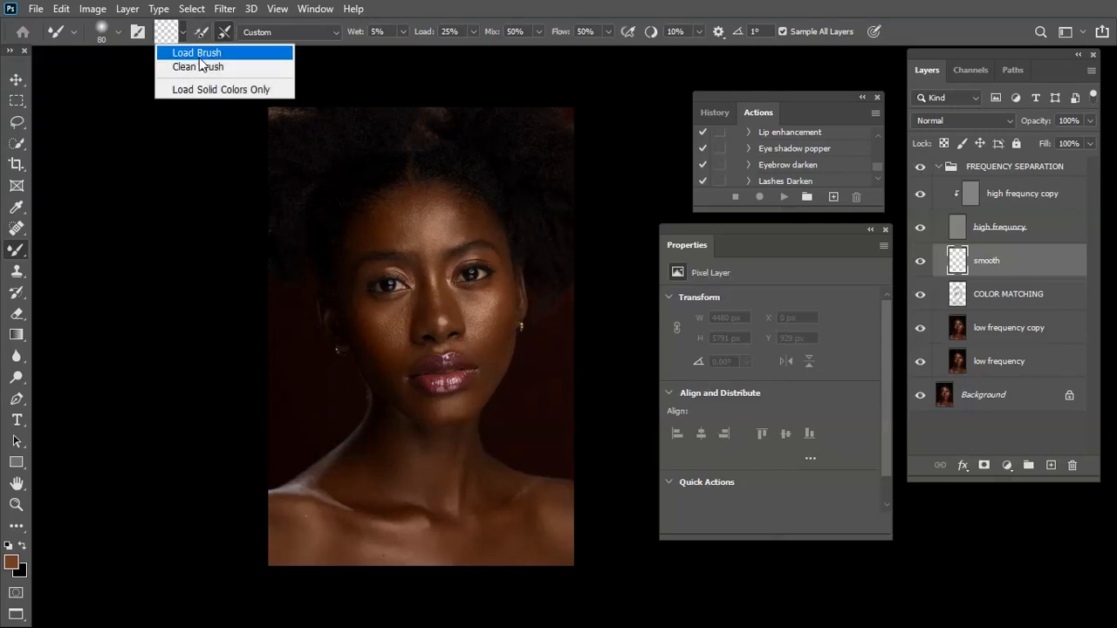
click(206, 65)
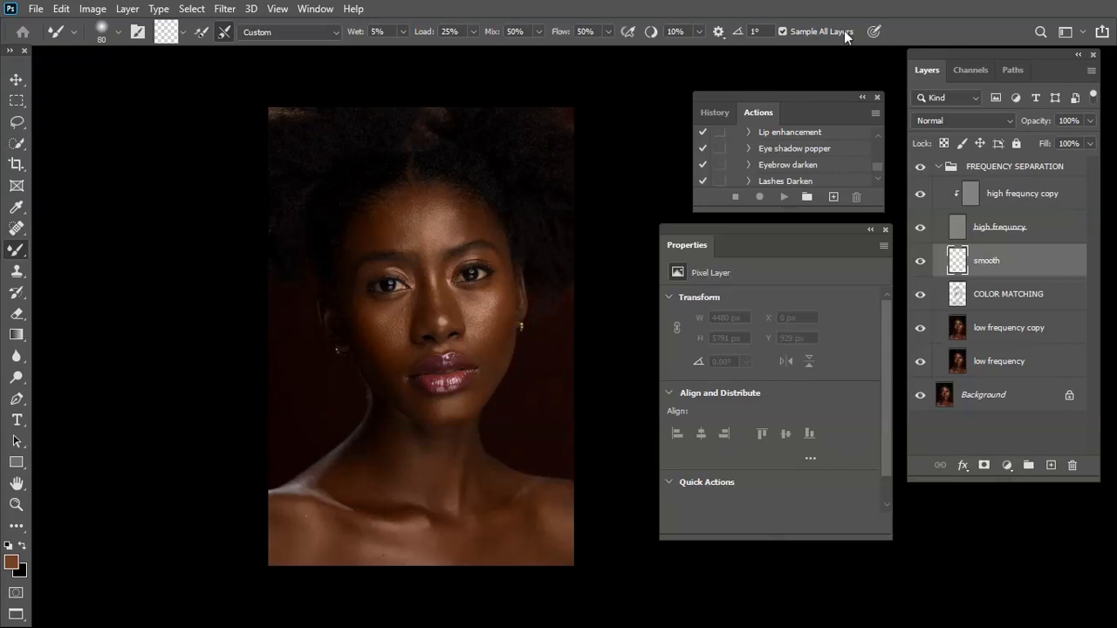
Hide the high frequncy layer and make the smooth layer active for painting
click(1047, 229)
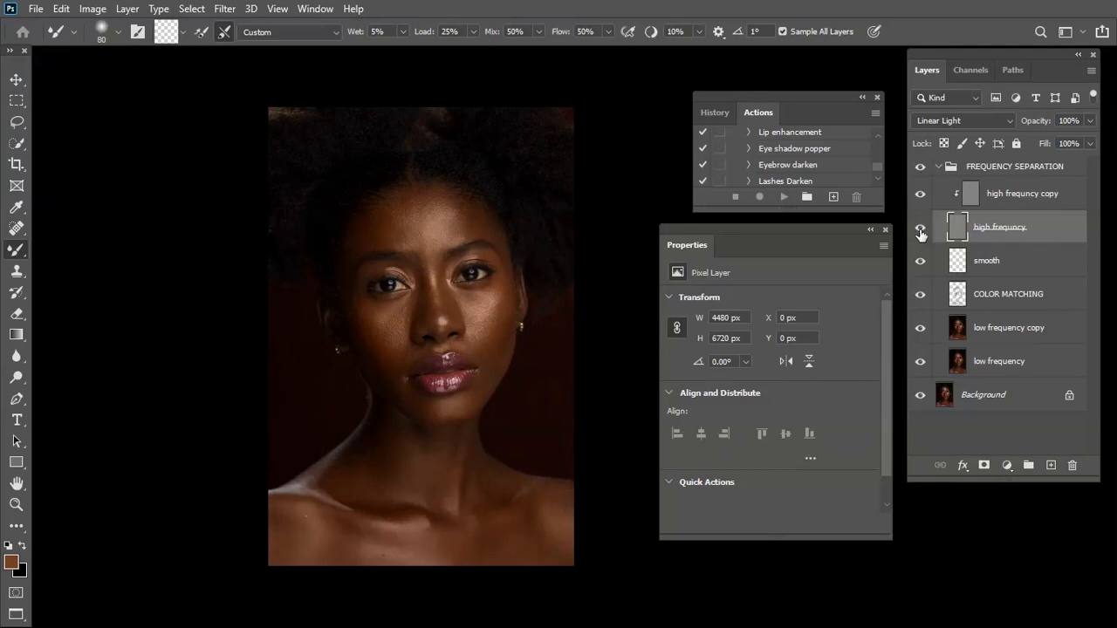
click(920, 230)
click(1019, 271)
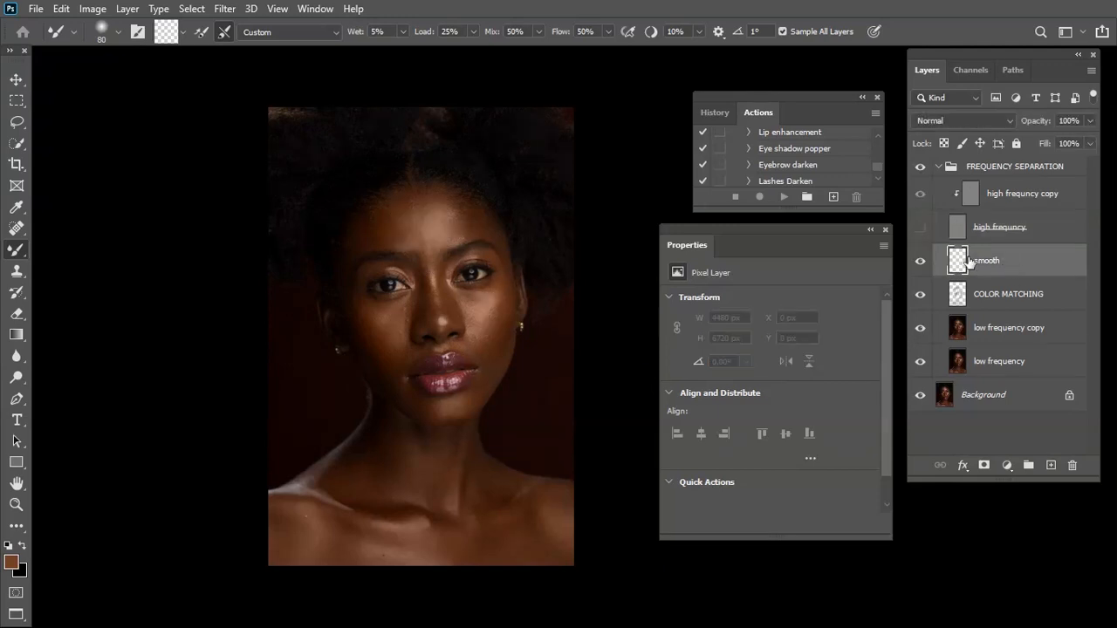
key(ctrl+plus)
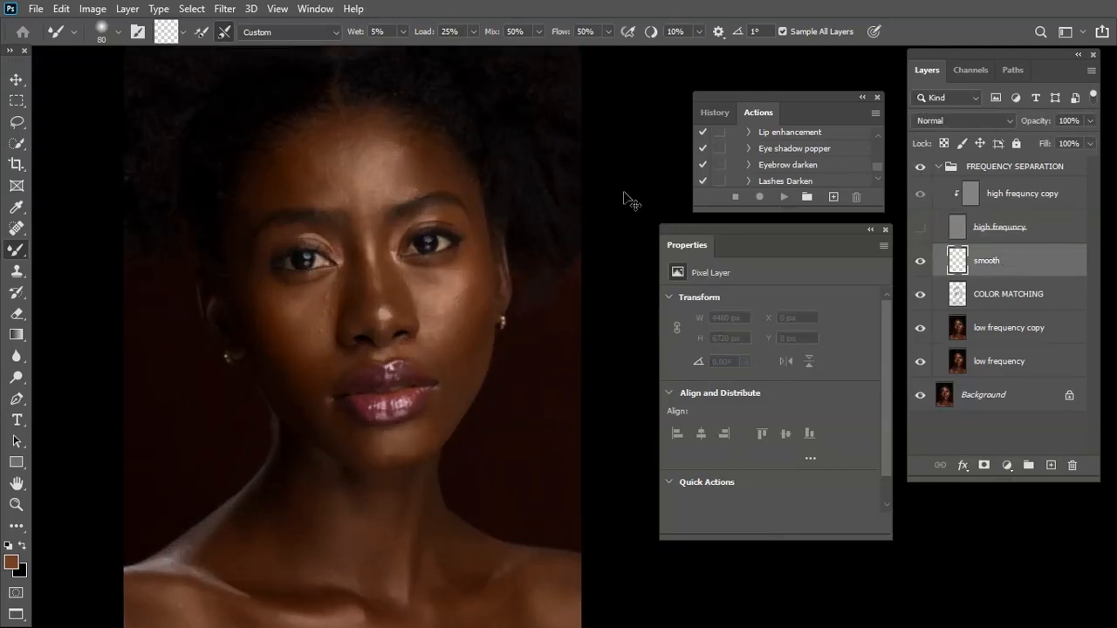
key(ctrl+minus)
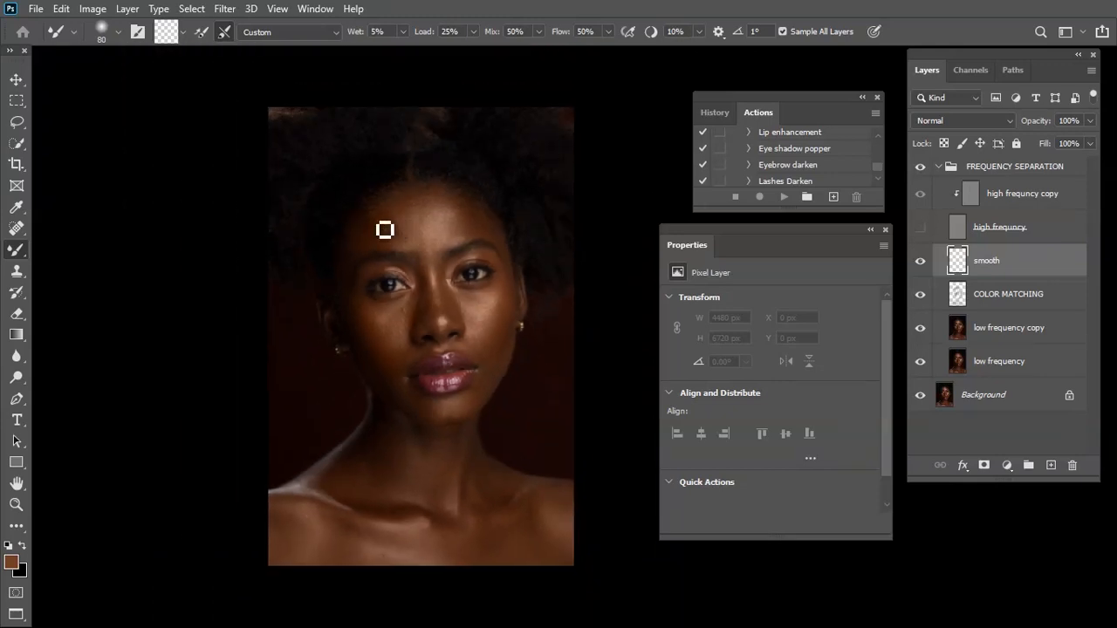
Blend the forehead tones on the smooth layer with the Mixer Brush enlarged up to 1000 px
key(bracketright)
key(bracketright)
key(bracketright)
key(bracketright)
key(bracketright)
key(bracketright)
key(bracketright)
key(bracketright)
key(bracketright)
key(bracketright)
key(bracketright)
key(bracketright)
key(bracketright)
key(bracketright)
mouse_move(407, 247)
mouse_down()
mouse_move(381, 223)
mouse_move(392, 226)
mouse_move(358, 244)
mouse_move(386, 226)
mouse_move(417, 234)
mouse_move(406, 214)
mouse_move(392, 223)
mouse_move(440, 212)
mouse_move(396, 224)
mouse_move(432, 214)
mouse_move(388, 203)
mouse_move(414, 206)
mouse_up()
key(bracketright)
key(bracketright)
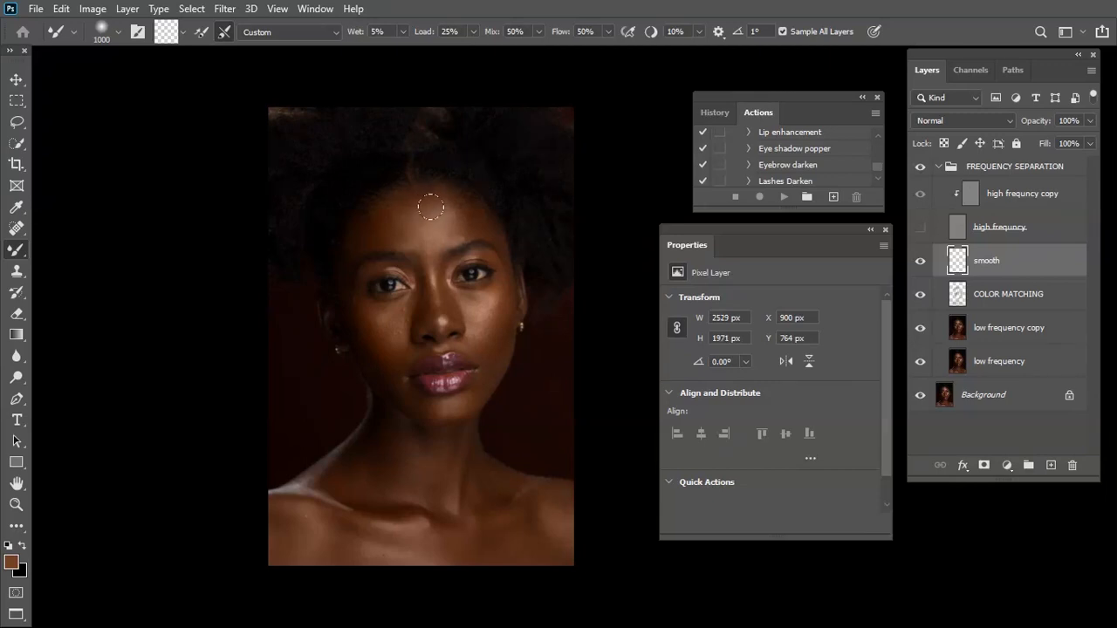
Vary the Mixer Brush size down to 125 px and smooth the remaining forehead and the skin around the eye and temple
key(bracketleft)
key(bracketleft)
key(bracketleft)
key(bracketleft)
key(bracketleft)
key(bracketleft)
key(bracketleft)
key(bracketleft)
key(bracketleft)
key(bracketleft)
key(bracketleft)
key(bracketleft)
key(bracketleft)
key(bracketleft)
key(bracketleft)
key(bracketleft)
key(bracketleft)
key(bracketleft)
key(bracketleft)
key(bracketleft)
key(bracketright)
key(bracketright)
key(bracketright)
key(bracketright)
key(bracketright)
key(bracketright)
key(bracketright)
key(bracketright)
key(bracketright)
key(bracketright)
key(bracketright)
key(bracketright)
key(bracketright)
key(bracketleft)
key(bracketleft)
key(bracketleft)
key(bracketleft)
key(bracketleft)
key(bracketleft)
key(bracketleft)
key(ctrl+plus)
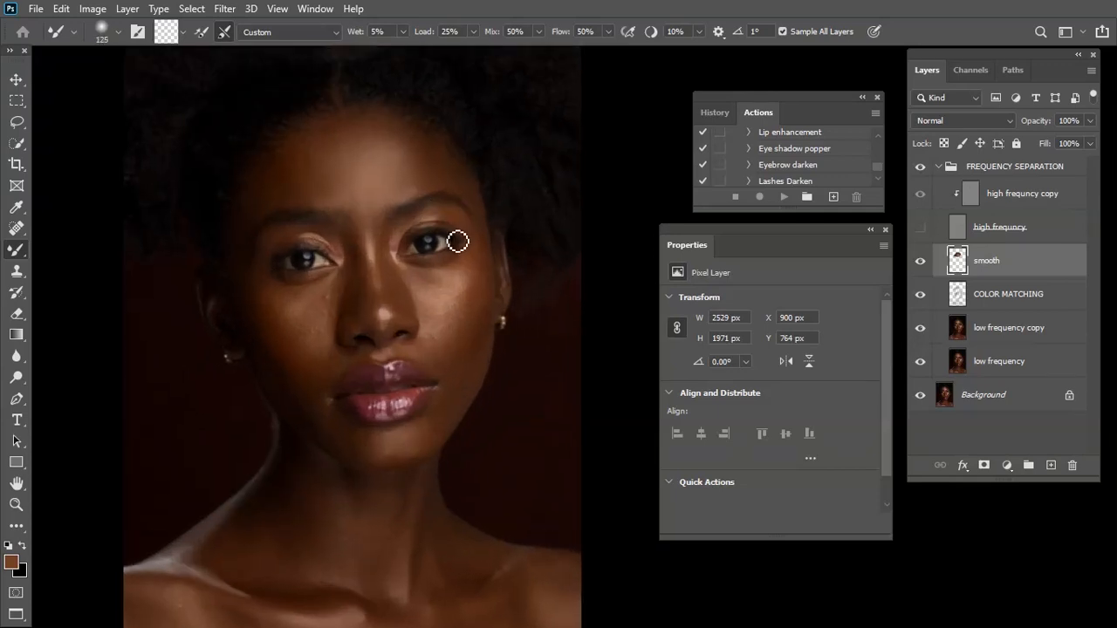
key(bracketleft)
key(bracketleft)
key(bracketleft)
key(bracketleft)
key(bracketleft)
key(bracketright)
key(bracketright)
key(bracketright)
key(bracketright)
key(bracketright)
key(bracketright)
key(bracketright)
key(bracketright)
mouse_move(477, 191)
mouse_down()
mouse_move(429, 153)
mouse_move(469, 188)
mouse_move(483, 237)
mouse_up()
Enlarge the Mixer Brush to 500 px and smooth the cheek and the area beneath the eye beside the nose
key(bracketright)
key(bracketright)
key(bracketright)
key(bracketright)
key(bracketright)
key(bracketright)
key(bracketleft)
key(bracketright)
key(bracketleft)
key(bracketleft)
key(bracketright)
key(bracketright)
key(bracketright)
drag(253, 286, 271, 304)
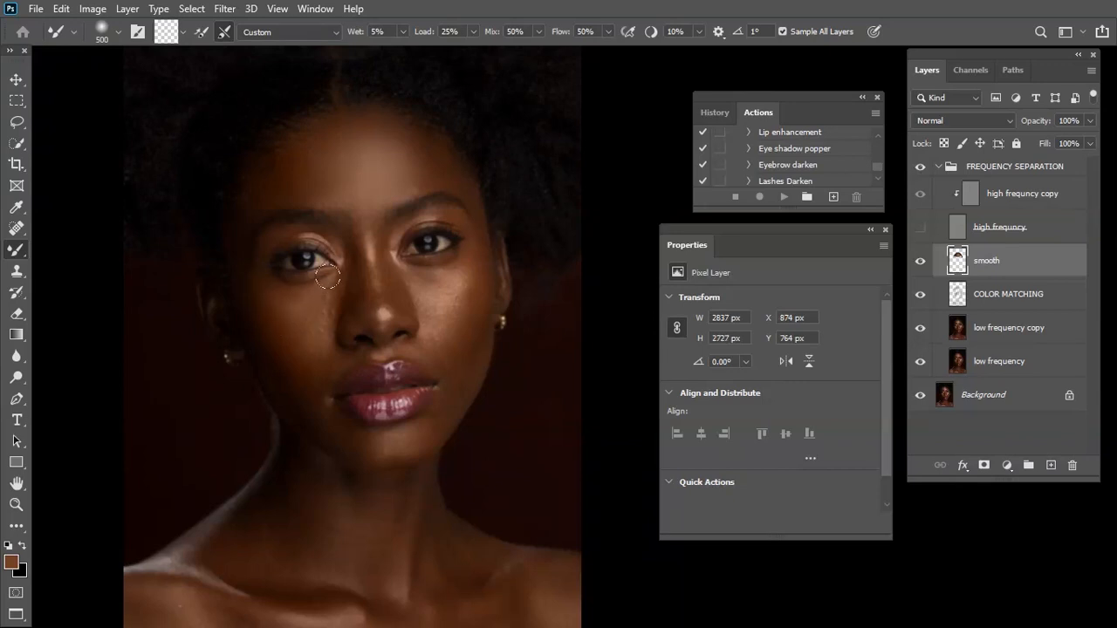
mouse_move(310, 326)
mouse_down()
mouse_move(332, 294)
mouse_move(320, 342)
mouse_move(282, 319)
mouse_move(320, 300)
mouse_up()
mouse_move(352, 264)
mouse_down()
mouse_move(347, 294)
mouse_move(352, 254)
mouse_move(326, 230)
mouse_move(352, 264)
mouse_move(299, 371)
mouse_move(263, 341)
mouse_move(278, 364)
mouse_move(309, 357)
mouse_move(288, 401)
mouse_move(317, 326)
mouse_move(321, 356)
mouse_move(332, 302)
mouse_move(323, 359)
mouse_move(290, 329)
mouse_up()
Reduce the Mixer Brush to 300 px and refine the blending under the eye and across the upper cheek
key([)
mouse_move(327, 277)
mouse_down()
mouse_move(308, 318)
mouse_move(321, 297)
mouse_move(302, 313)
mouse_move(273, 297)
mouse_up()
key([)
key(])
key([)
key(])
key(])
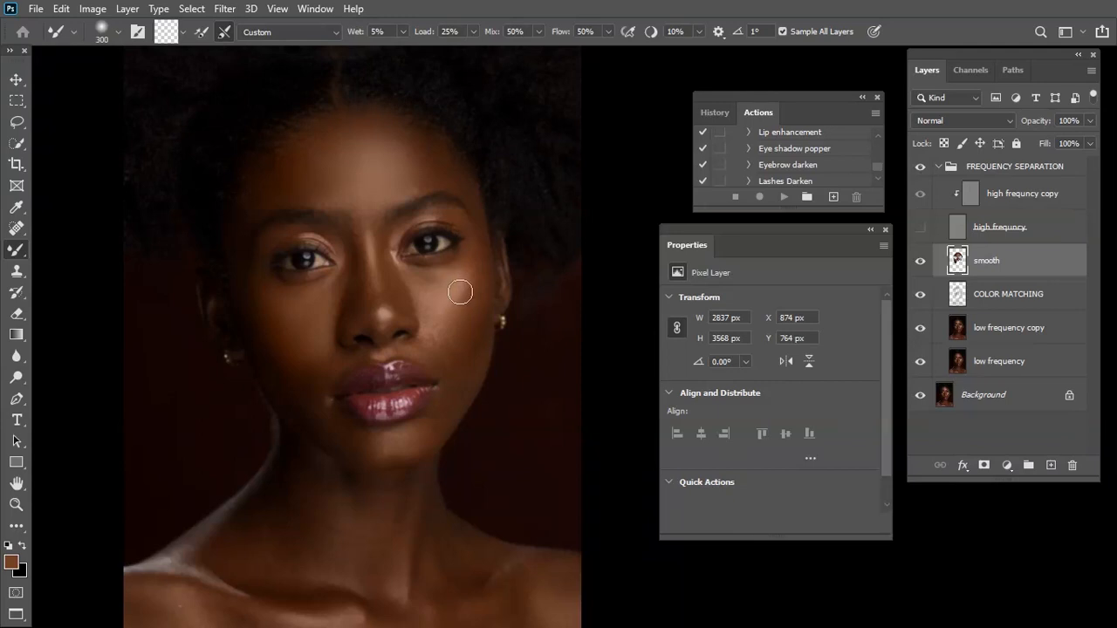
Smooth the outer cheek down towards the jaw on the smooth layer with the Mixer Brush
key([)
key([)
key(])
drag(472, 282, 455, 348)
mouse_move(471, 293)
mouse_down()
mouse_move(458, 385)
mouse_move(480, 322)
mouse_move(451, 384)
mouse_move(450, 372)
mouse_move(446, 419)
mouse_move(417, 441)
mouse_move(441, 415)
mouse_move(382, 445)
mouse_move(418, 440)
mouse_move(395, 449)
mouse_move(380, 439)
mouse_move(437, 412)
mouse_up()
Vary the Mixer Brush size and blend the tones on the chin below the lower lip
key([)
key([)
key([)
key(])
key(])
key(])
key(bracketleft)
key(bracketleft)
key(bracketleft)
key(bracketright)
key(bracketright)
drag(383, 447, 380, 451)
key(bracketleft)
key(bracketright)
key(bracketleft)
drag(374, 456, 384, 443)
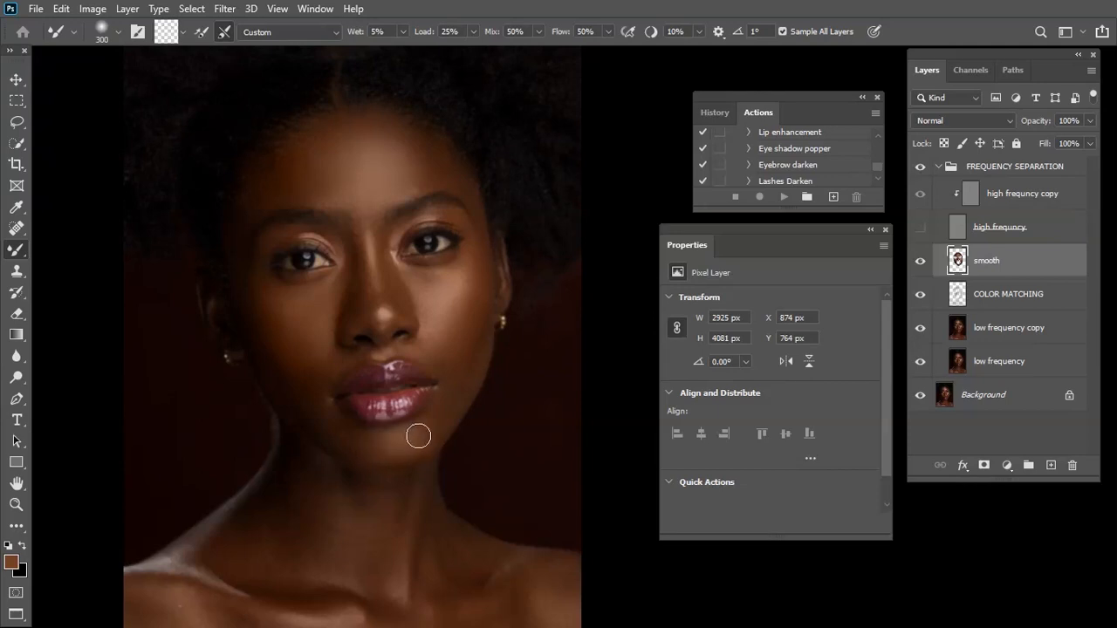
Refine the blending along the jawline and lower face with the Mixer Brush at varying sizes around 300 px
key(bracketleft)
key(bracketright)
key(bracketright)
key(bracketleft)
key(bracketleft)
key(bracketleft)
key(bracketleft)
key(bracketright)
key(bracketright)
key(bracketright)
key(bracketleft)
key(bracketleft)
key(bracketright)
key(bracketright)
key(bracketleft)
key(bracketright)
key(bracketright)
key(bracketleft)
key(bracketright)
key(bracketright)
key(bracketright)
key(bracketleft)
scroll(391, 383, down, 2)
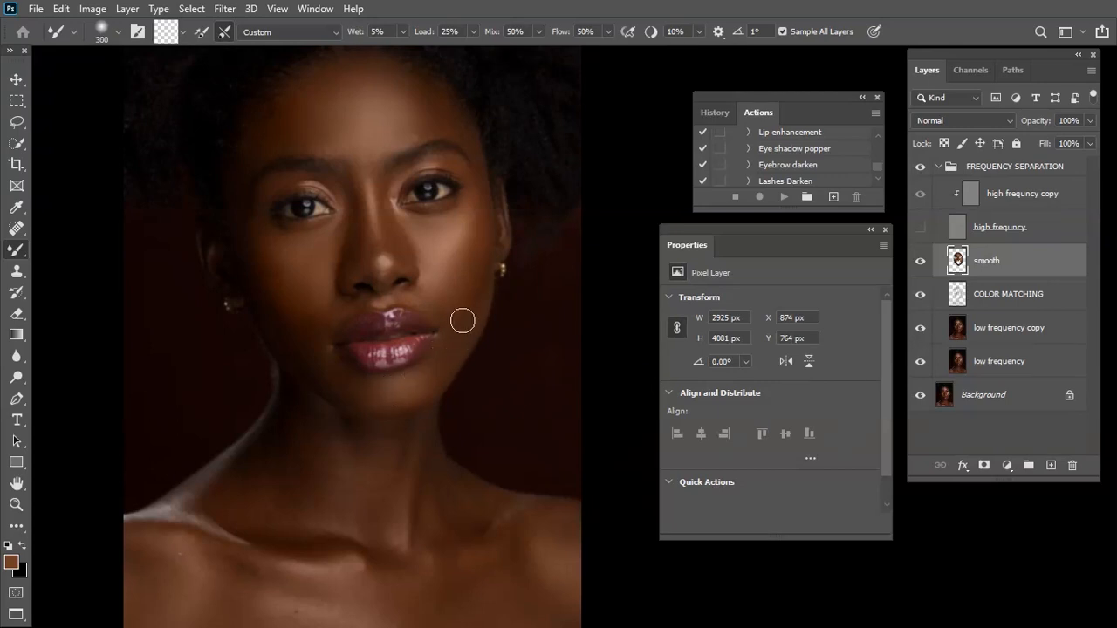
Enlarge the Mixer Brush to 500 px and blend the tones of the neck, reducing the size for narrower areas
key(bracketleft)
drag(353, 487, 478, 375)
key(bracketright)
key(bracketright)
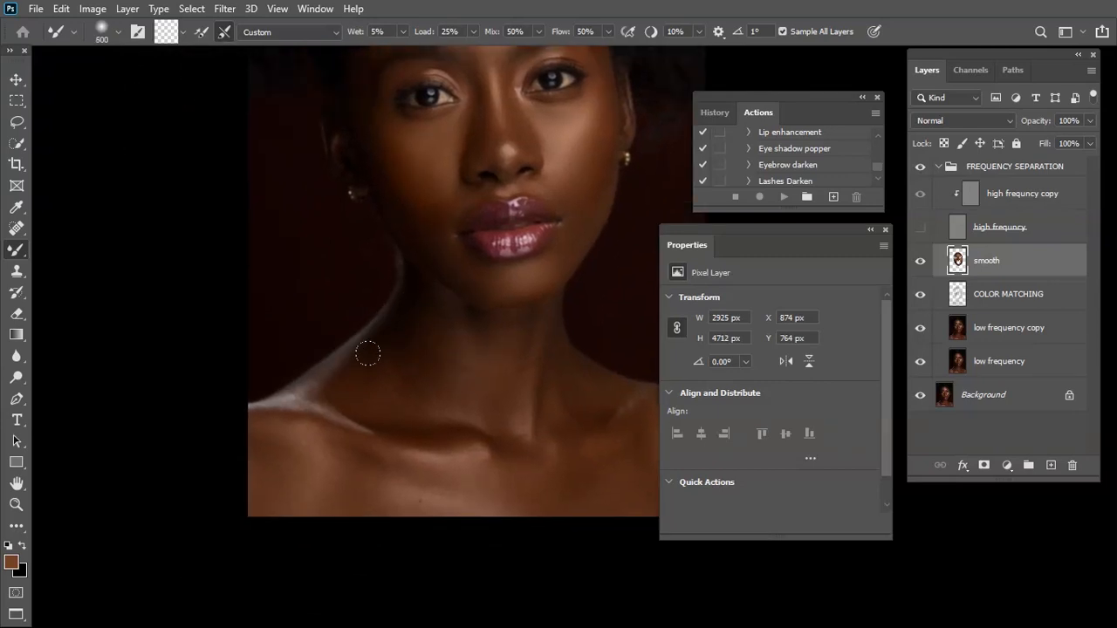
drag(424, 309, 443, 324)
drag(517, 340, 518, 355)
key(bracketleft)
key(bracketleft)
key(bracketleft)
key(bracketleft)
key(bracketleft)
key(bracketleft)
key(bracketleft)
key(bracketleft)
key(bracketleft)
key(bracketleft)
drag(667, 155, 536, 154)
drag(393, 311, 489, 308)
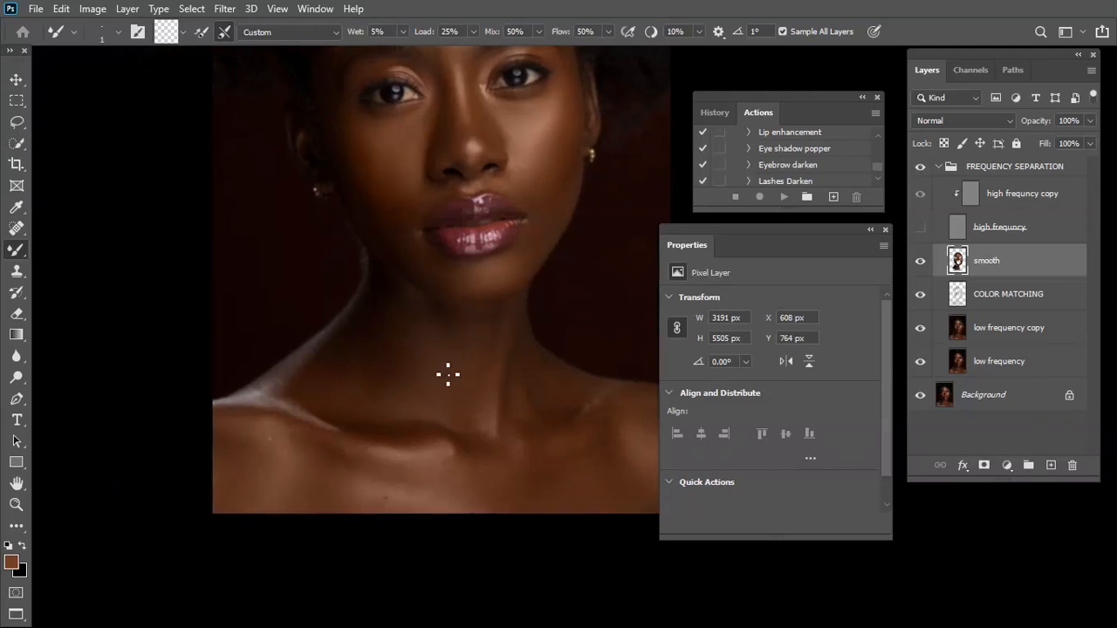
Enlarge the Mixer Brush up to 700 px and smooth the shoulders and upper chest
key(bracketright)
key(bracketright)
key(bracketright)
key(bracketright)
key(bracketright)
key(bracketright)
key(bracketright)
key(bracketright)
key(bracketright)
key(bracketright)
key(bracketright)
key(bracketright)
key(bracketright)
key(bracketright)
key(bracketright)
key(bracketright)
key(bracketright)
key(bracketleft)
key(bracketleft)
key(bracketright)
key(bracketright)
drag(244, 421, 254, 476)
drag(365, 471, 481, 445)
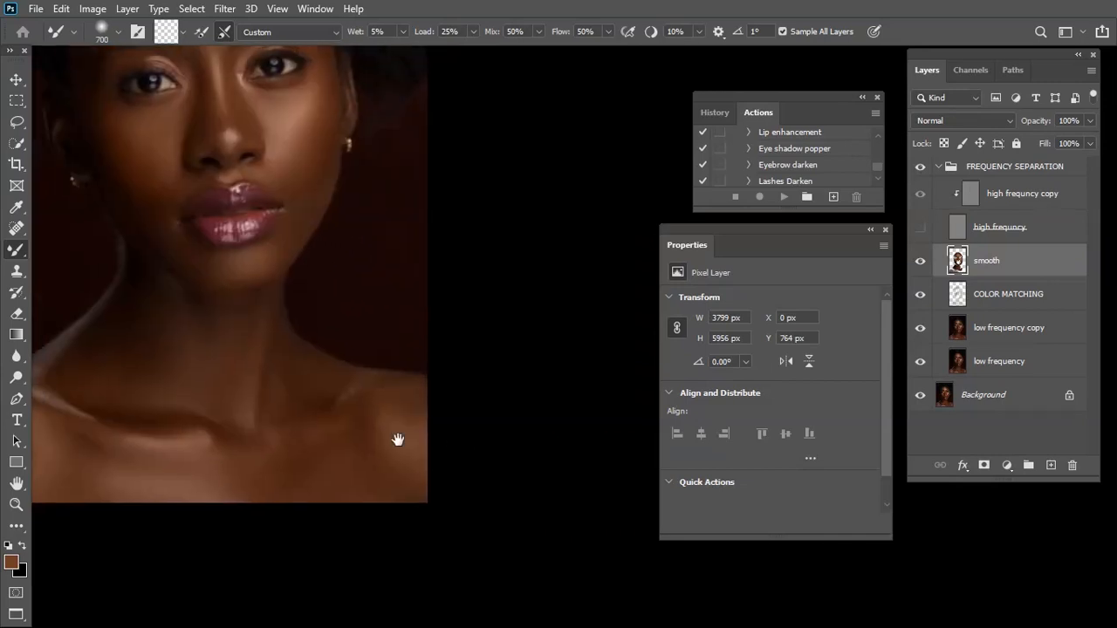
drag(373, 443, 453, 435)
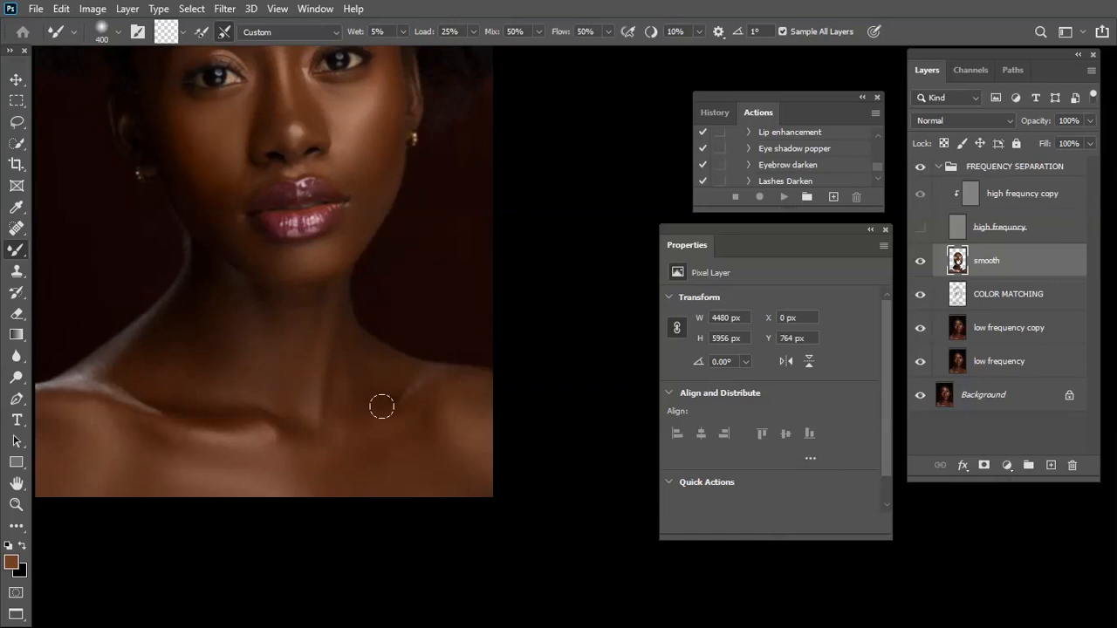
Vary the Mixer Brush between about 300 and 800 px and blend the collarbone and the side of the neck
key(bracketright)
key(bracketleft)
key(bracketleft)
key(bracketleft)
key(bracketleft)
key(bracketleft)
key(bracketleft)
key(bracketright)
key(bracketright)
key(bracketright)
key(bracketright)
key(bracketright)
key(bracketright)
key(bracketleft)
key(bracketleft)
key(bracketleft)
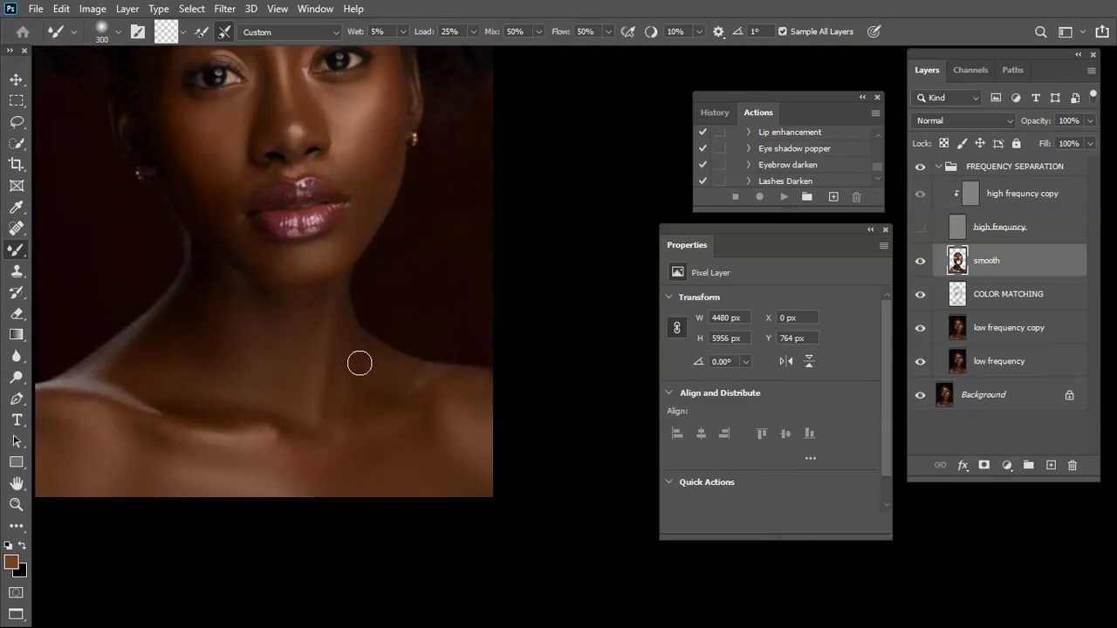
key(bracketright)
Reduce the Mixer Brush to 200 px and refine the transitions on the lower face and outer cheek
drag(376, 250, 390, 266)
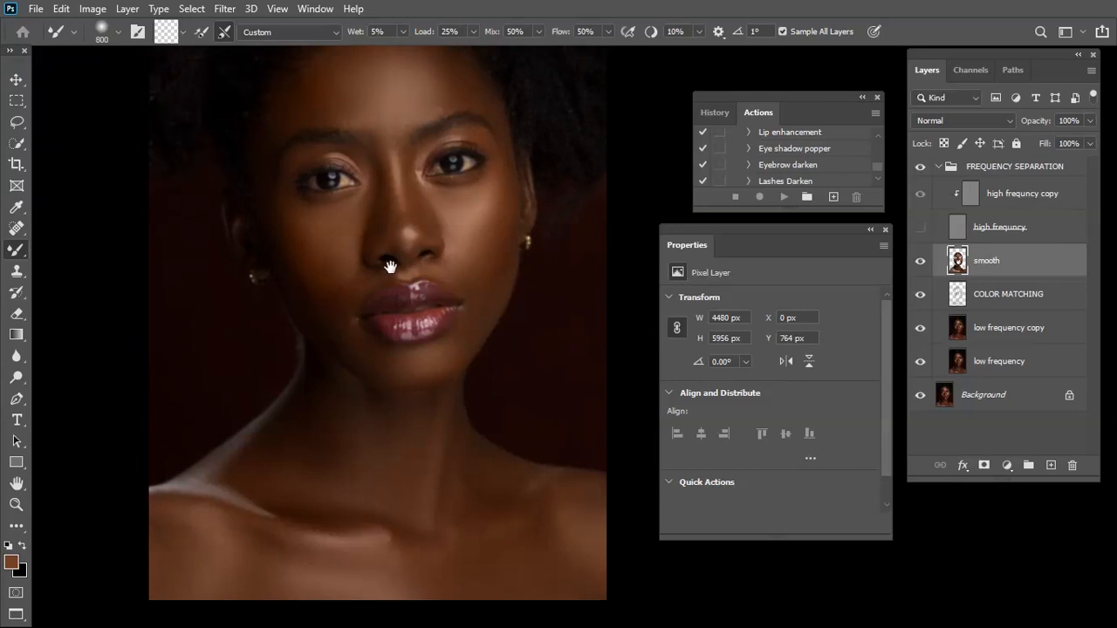
key(ctrl+plus)
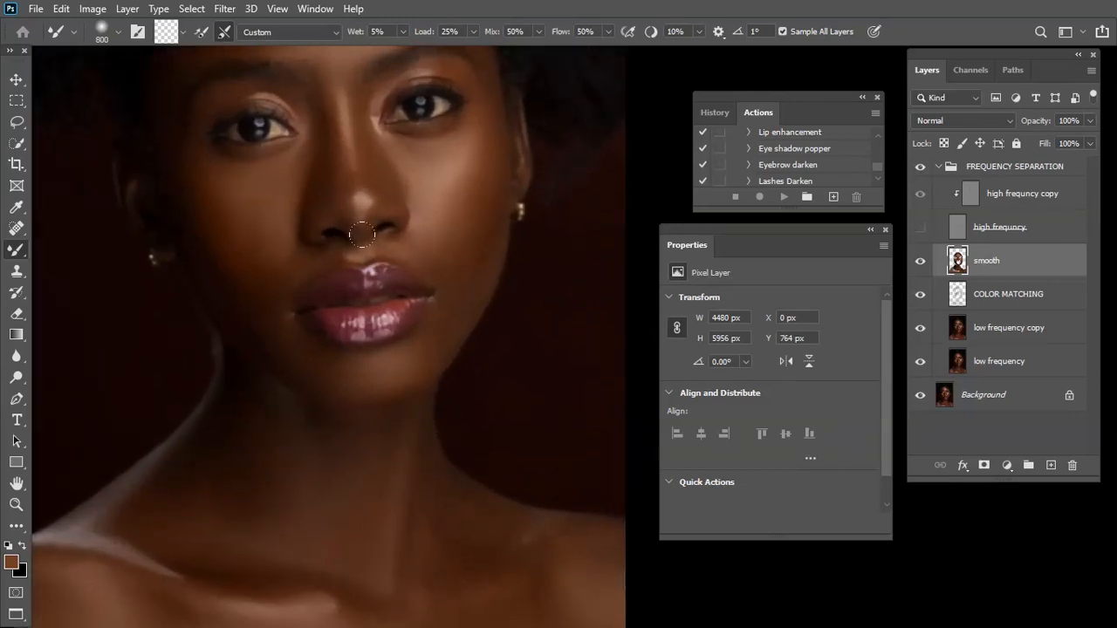
key(bracketleft)
key(bracketleft)
key(bracketleft)
key(bracketleft)
key(bracketleft)
key(bracketleft)
key(bracketright)
key(bracketright)
key(bracketleft)
key(bracketright)
key(bracketright)
key(bracketleft)
key(bracketleft)
key(bracketleft)
scroll(348, 167, up, 2)
key(bracketright)
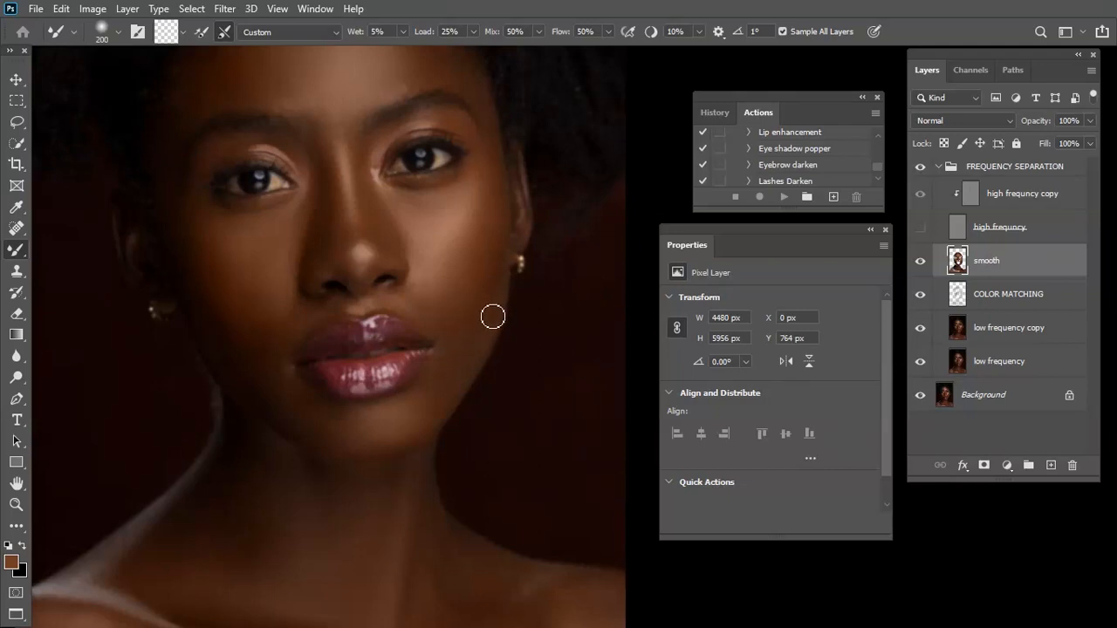
Blend the forehead edges and the upper face with the Mixer Brush at sizes up to 500 px
key(bracketleft)
key(bracketleft)
scroll(335, 243, up, 2)
scroll(335, 243, up, 2)
key(bracketright)
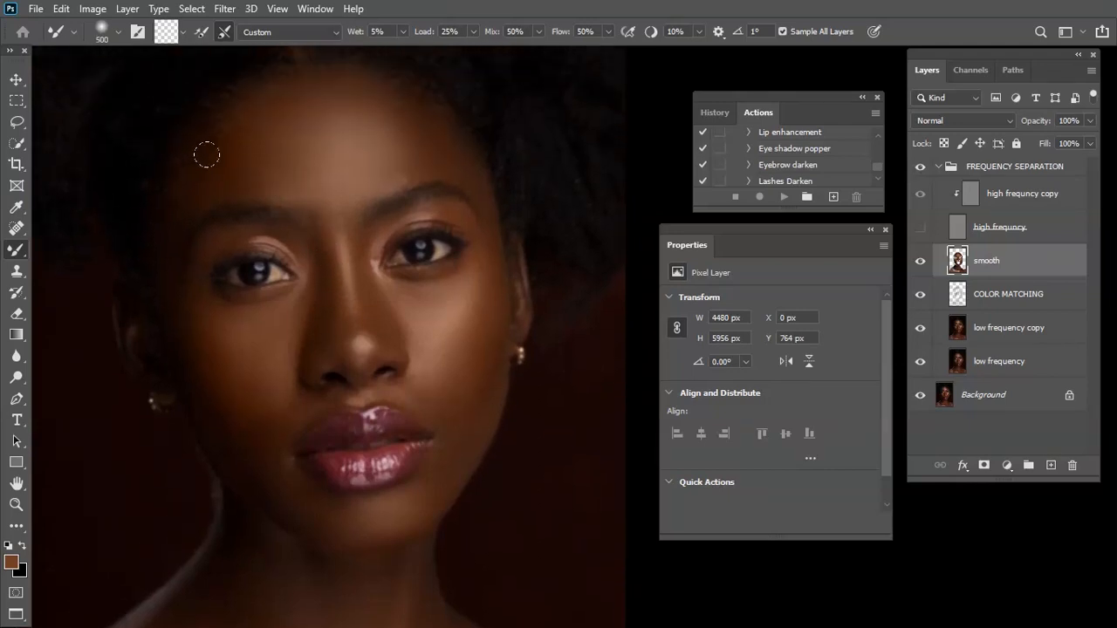
key(bracketleft)
key(bracketleft)
key(bracketleft)
key(bracketleft)
key(bracketleft)
key(bracketleft)
key(bracketright)
key(bracketleft)
key(bracketright)
key(bracketright)
key(bracketright)
key(bracketleft)
key(bracketright)
key(bracketleft)
key(bracketright)
key(bracketleft)
key(bracketright)
scroll(538, 520, up, 3)
Smooth the eyebrows and the skin around them with the Mixer Brush at 175 px and 125 px
drag(535, 516, 776, 305)
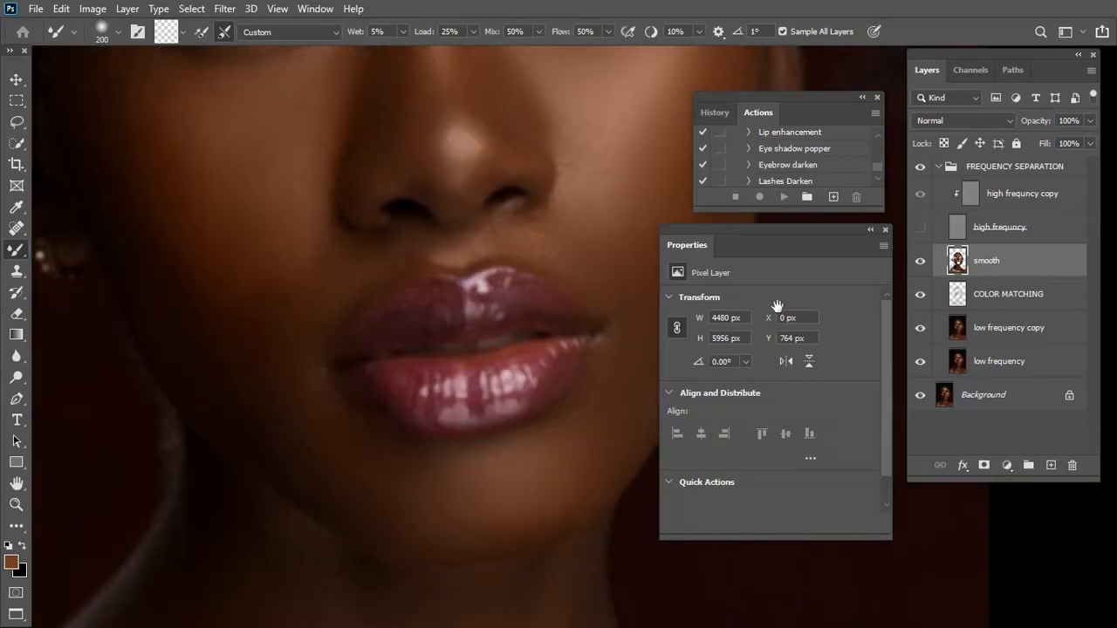
drag(457, 209, 445, 500)
drag(399, 265, 459, 338)
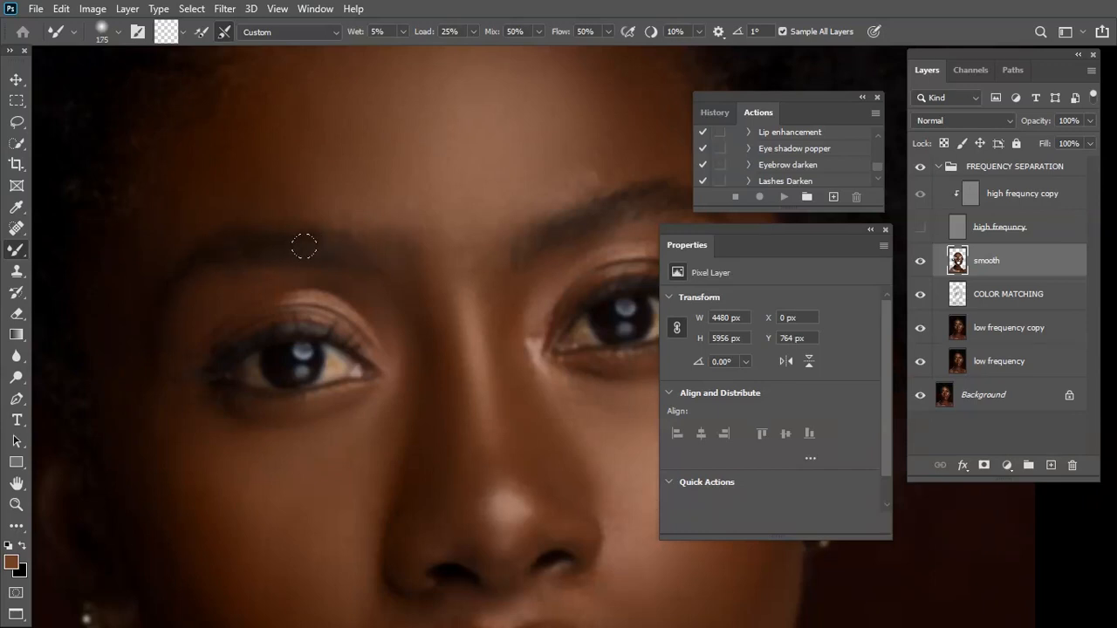
drag(417, 276, 233, 295)
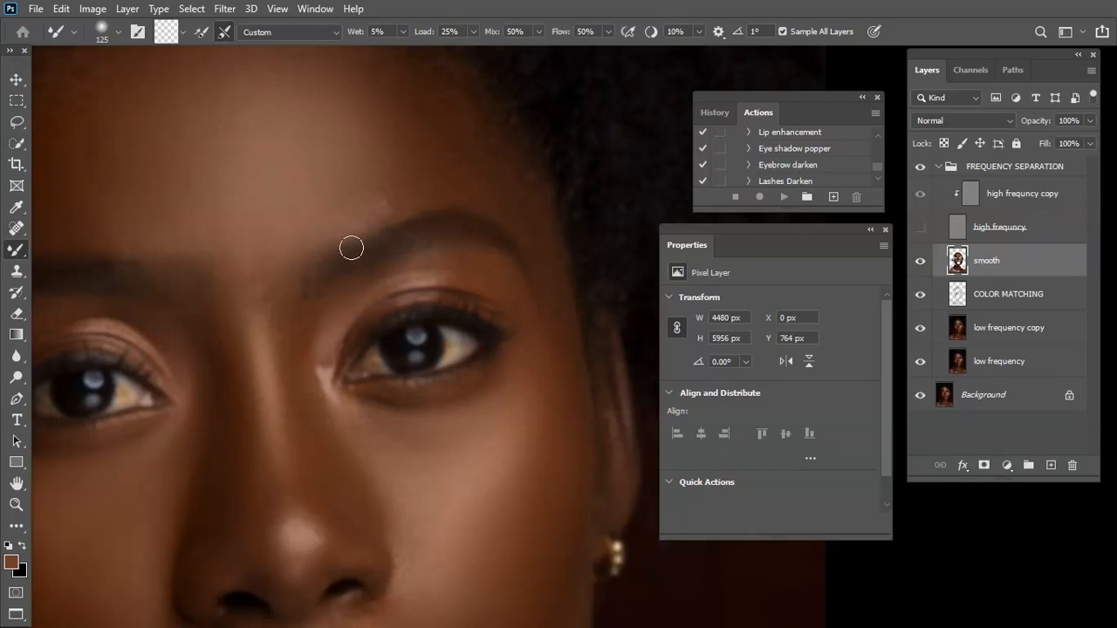
Reduce the Mixer Brush to 80 px and blend away the lower catchlight in the eye beneath the arched eyebrow
key(bracketleft)
key(bracketleft)
key(bracketleft)
key(bracketleft)
key(bracketleft)
mouse_move(414, 356)
mouse_down()
mouse_move(407, 363)
mouse_move(425, 347)
mouse_up()
key(bracketright)
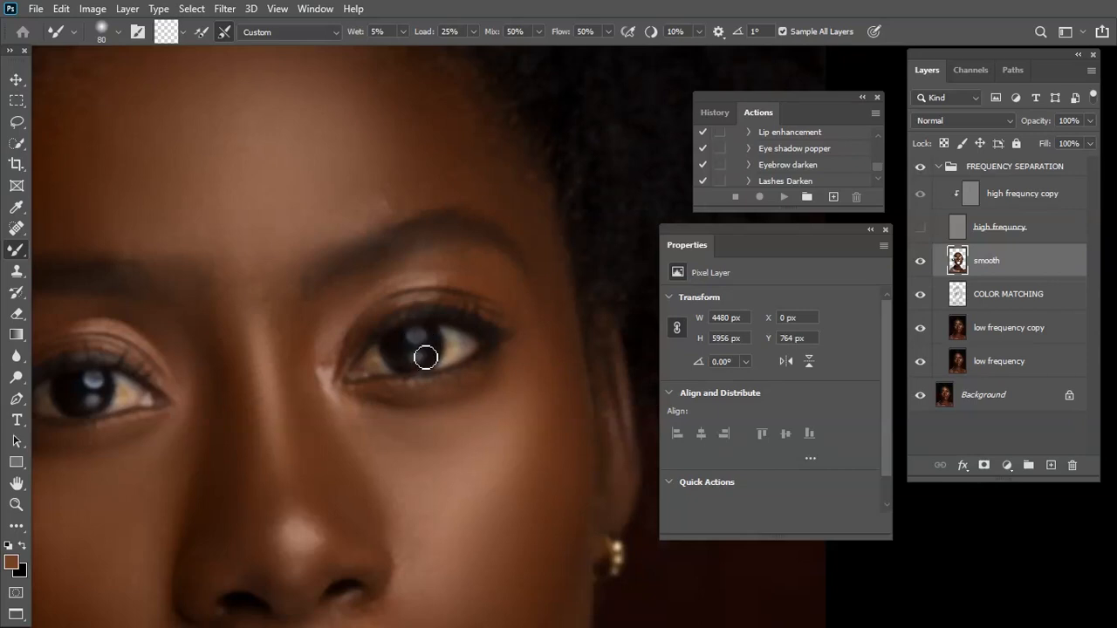
Blend the lower catchlight and the white of the other eye with the 80 px Mixer Brush
scroll(334, 391, left, 4)
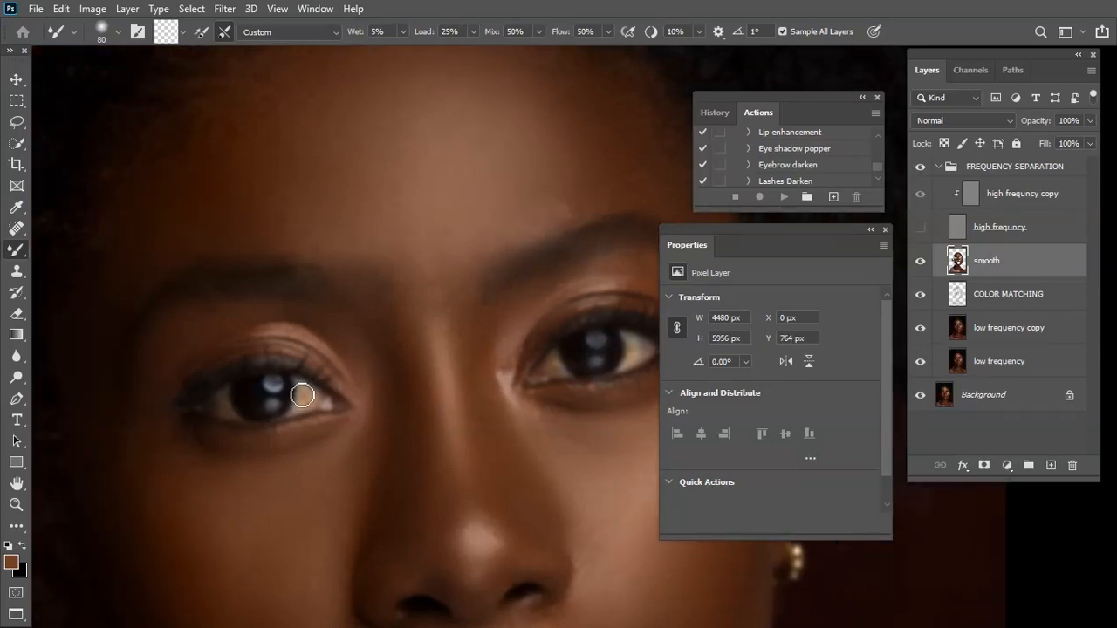
key(bracketright)
key(bracketleft)
drag(249, 399, 258, 414)
drag(362, 486, 273, 351)
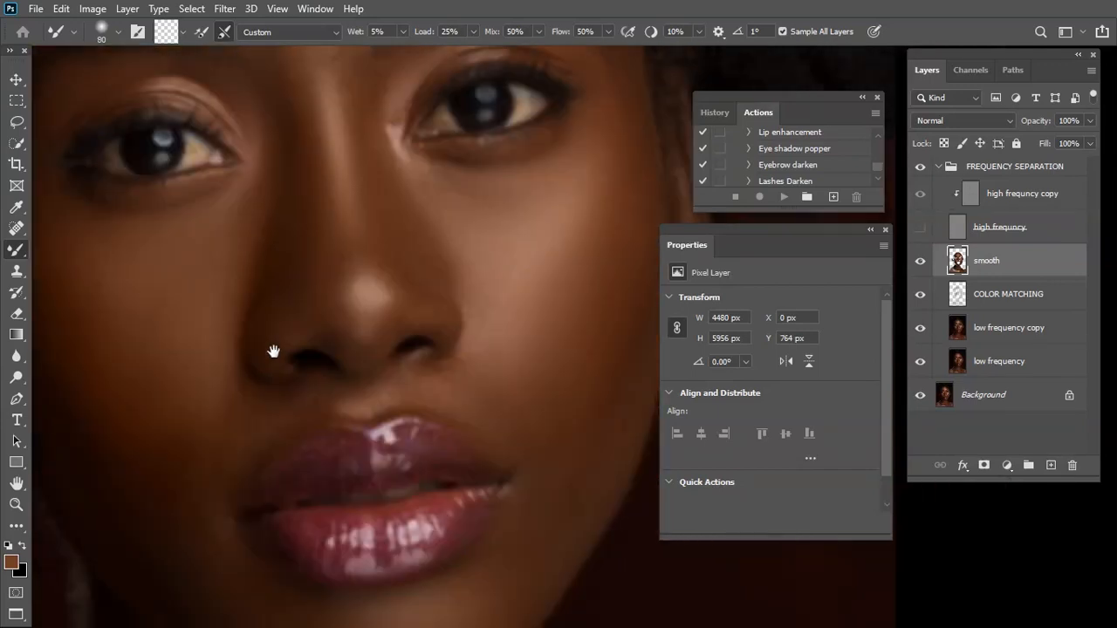
Enlarge the Mixer Brush to 125 px and smooth the texture of the upper lip
drag(316, 429, 386, 379)
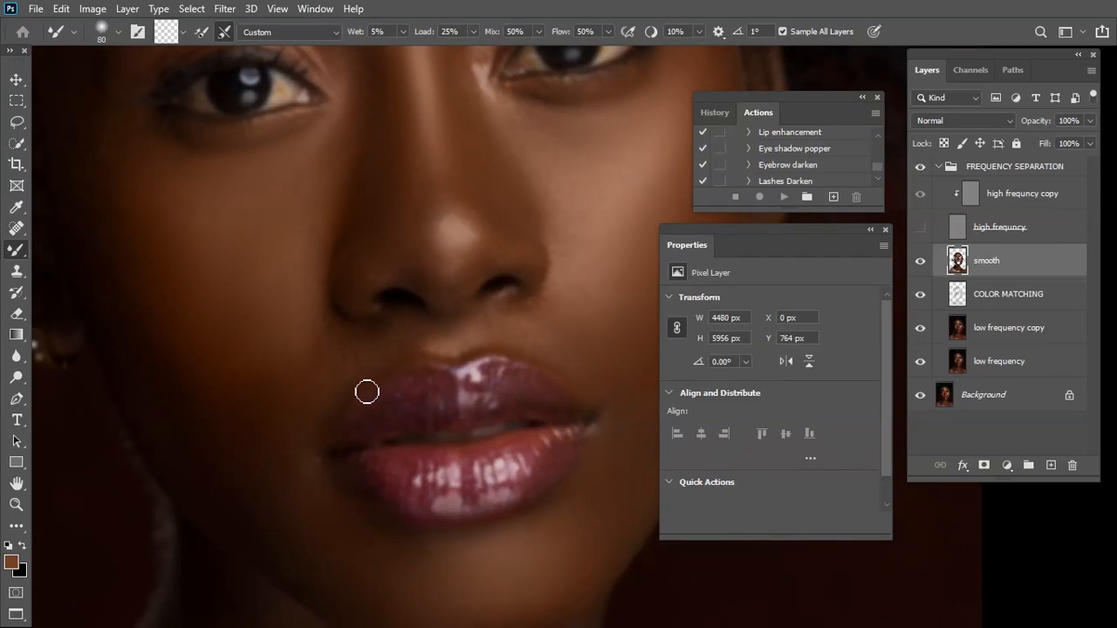
key(bracketright)
key(bracketright)
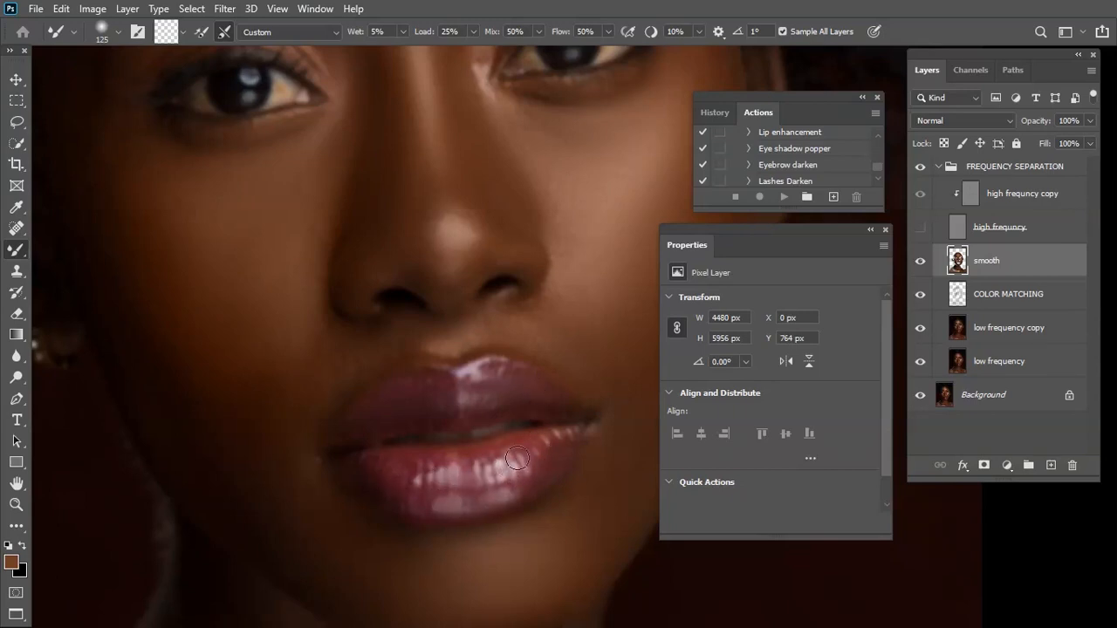
Soften the lower lip's texture and highlights with the Mixer Brush, varying its size up to 175 px
key(bracketleft)
key(bracketright)
key(bracketleft)
key(bracketleft)
key(bracketright)
key(bracketright)
key(bracketleft)
key(bracketleft)
key(bracketleft)
key(bracketleft)
key(bracketright)
key(bracketright)
key(bracketright)
key(bracketright)
scroll(565, 393, down, 6)
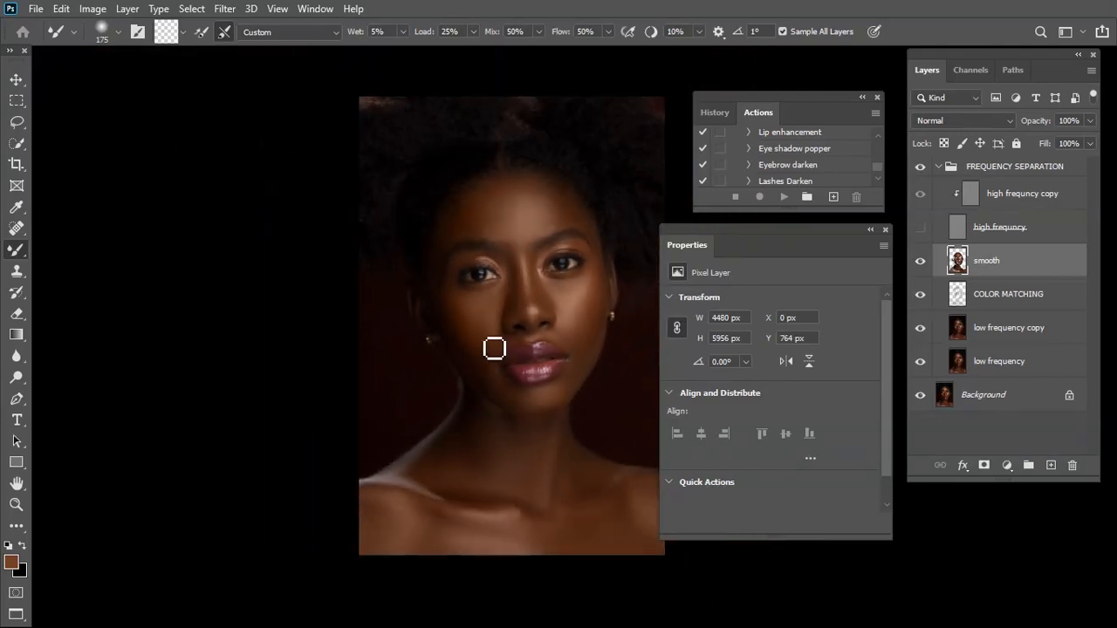
Blend the skin transitions on the lower face, neck and chest with the Mixer Brush, working up to 300 px
scroll(488, 346, up, 2)
scroll(488, 346, down, 2)
key(bracketright)
key(bracketright)
key(bracketright)
key(bracketright)
key(bracketright)
key(bracketright)
key(bracketright)
key(bracketright)
key(bracketleft)
key(bracketleft)
key(bracketleft)
key(bracketright)
key(bracketright)
key(bracketright)
key(bracketleft)
key(bracketleft)
key(bracketleft)
key(bracketright)
key(bracketright)
key(bracketright)
key(bracketleft)
key(bracketleft)
key(bracketright)
key(bracketleft)
key(bracketright)
key(bracketright)
key(bracketright)
key(bracketleft)
key(bracketleft)
key(bracketright)
key(bracketleft)
key(bracketleft)
key(bracketright)
key(bracketright)
key(bracketright)
key(bracketright)
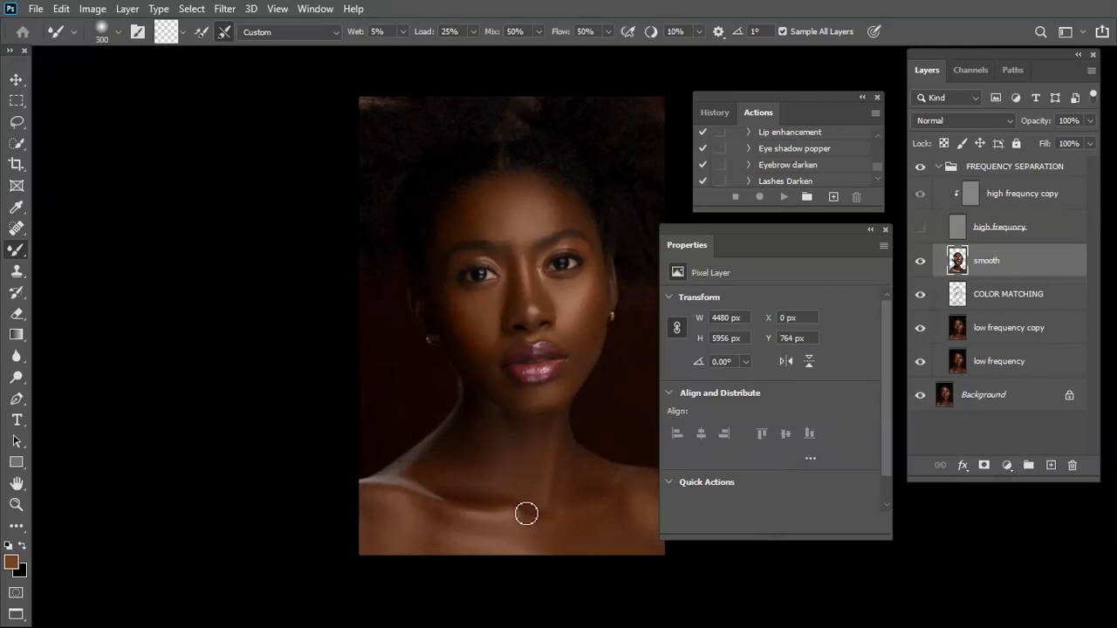
Smooth the chest and the shoulder near the canvas edge with the Mixer Brush, bringing it back to 300 px
key(bracketright)
key(bracketright)
drag(595, 496, 527, 492)
key(bracketright)
key(bracketleft)
key(bracketleft)
key(bracketleft)
key(bracketleft)
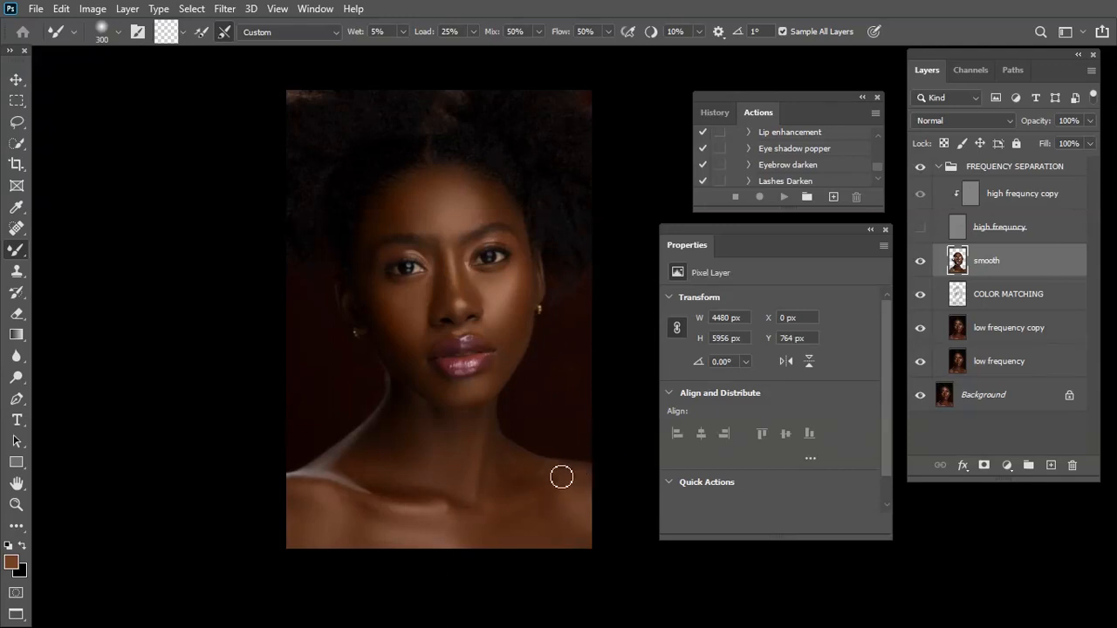
Enlarge the Mixer Brush to 1100 px and blend the lighter background patches above the hair, reducing the brush to 600 px
key(bracketright)
key(bracketright)
key(bracketright)
drag(551, 238, 550, 287)
key(bracketright)
key(bracketright)
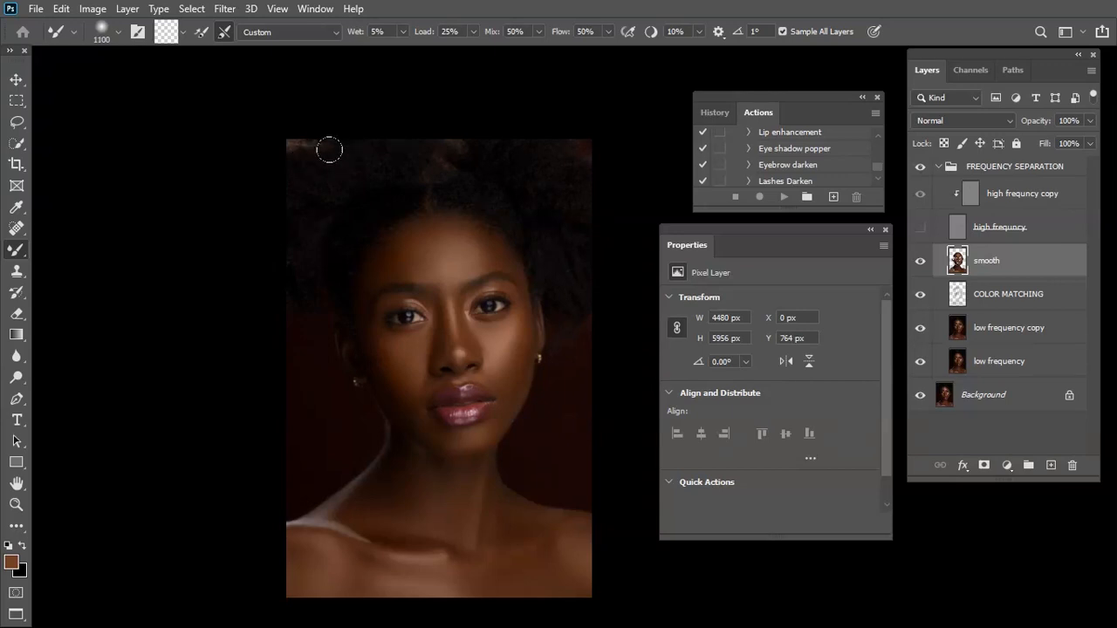
key(bracketright)
key(bracketleft)
key(bracketleft)
mouse_move(398, 186)
mouse_down()
mouse_move(382, 195)
mouse_move(412, 214)
mouse_move(388, 197)
mouse_up()
key(bracketright)
key(bracketright)
key(bracketright)
key(bracketright)
key(bracketleft)
key(bracketleft)
key(bracketleft)
key(bracketleft)
key(bracketleft)
key(bracketleft)
key(bracketleft)
key(bracketleft)
key(bracketleft)
key(bracketleft)
key(bracketleft)
key(bracketleft)
key(bracketleft)
key(bracketleft)
key(bracketleft)
key(bracketleft)
key(bracketright)
key(bracketright)
key(bracketright)
key(bracketright)
key(bracketright)
key(bracketright)
key(bracketright)
key(bracketright)
key(bracketright)
key(bracketright)
key(bracketright)
key(bracketright)
key(bracketright)
key(bracketright)
key(bracketright)
key(bracketleft)
key(bracketleft)
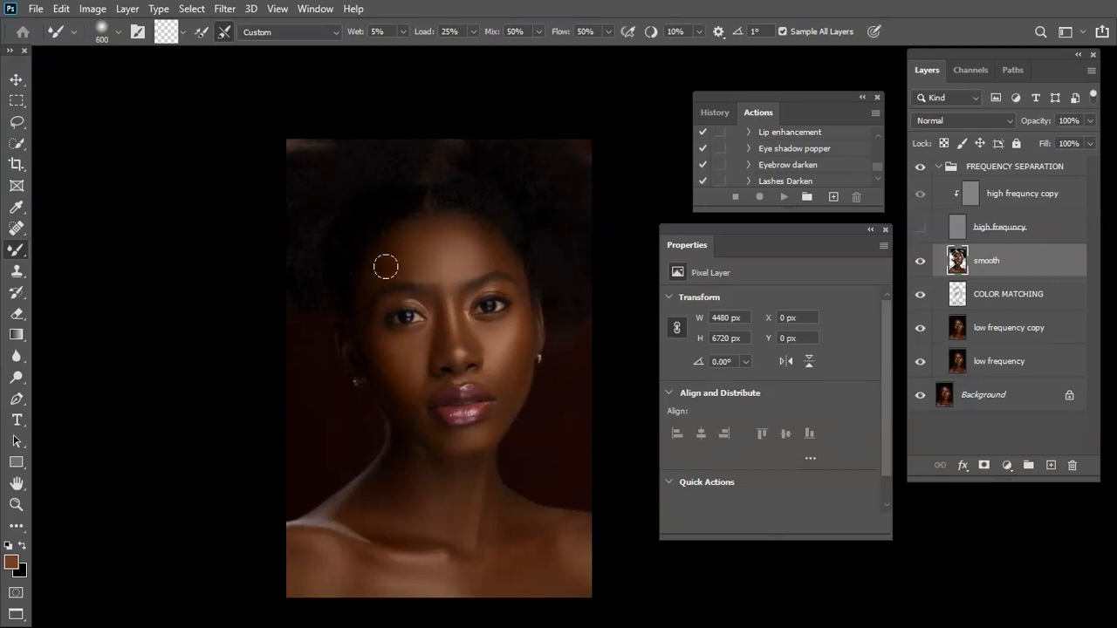
key(bracketright)
Show the high frequency layer and examine the retouched skin from the forehead down to the chest
scroll(581, 301, up, 1)
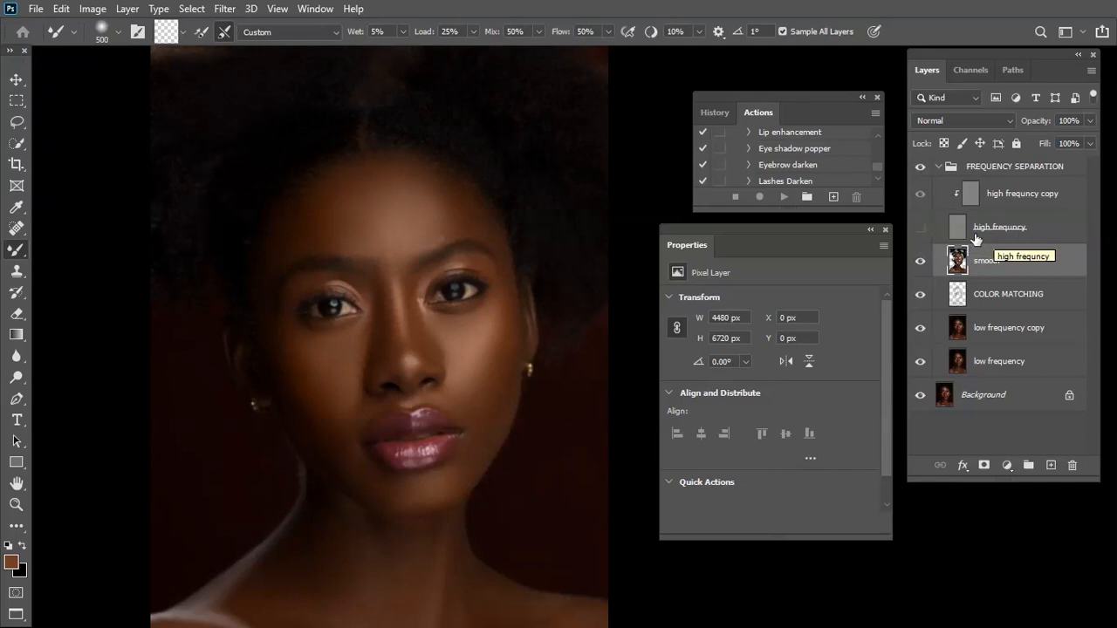
click(927, 228)
scroll(446, 265, up, 5)
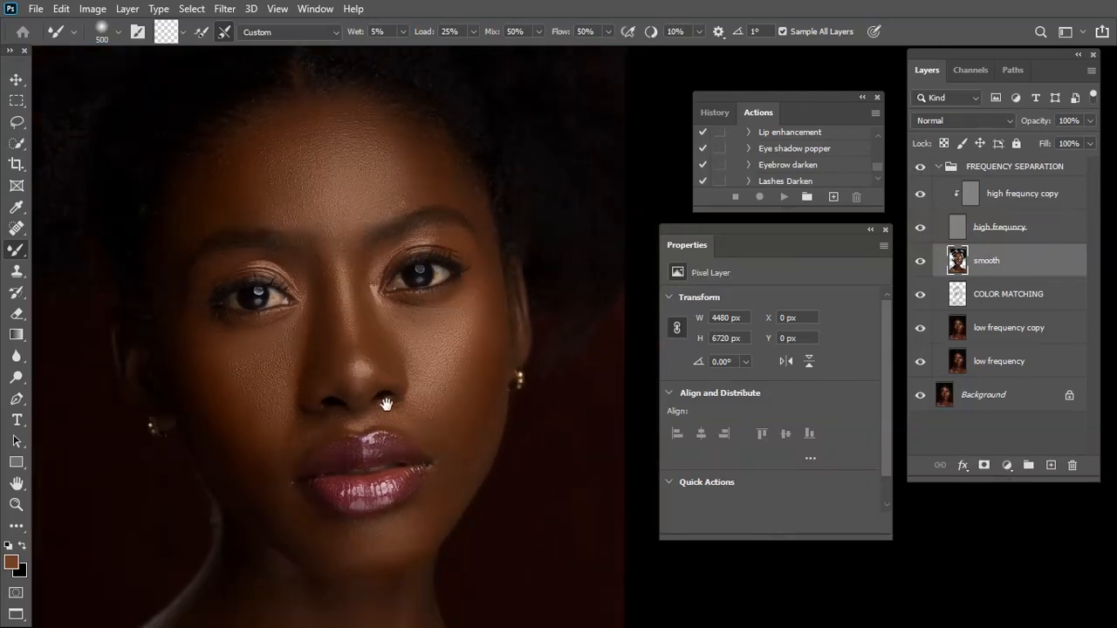
drag(387, 405, 469, 358)
drag(493, 541, 493, 464)
drag(484, 578, 480, 435)
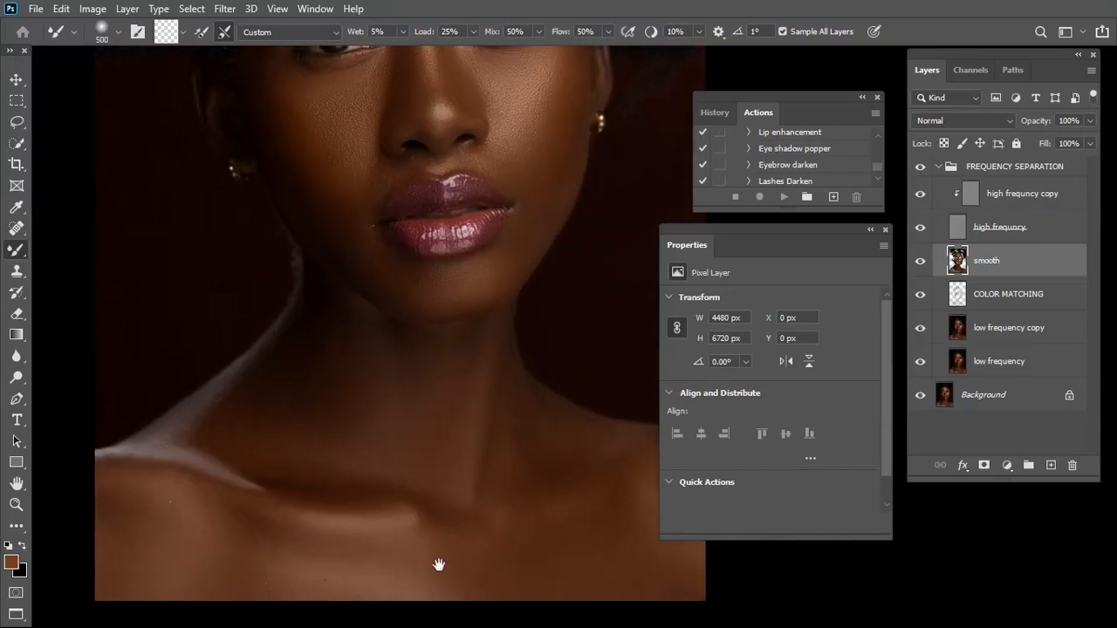
drag(433, 561, 425, 494)
drag(400, 301, 389, 552)
drag(405, 209, 408, 370)
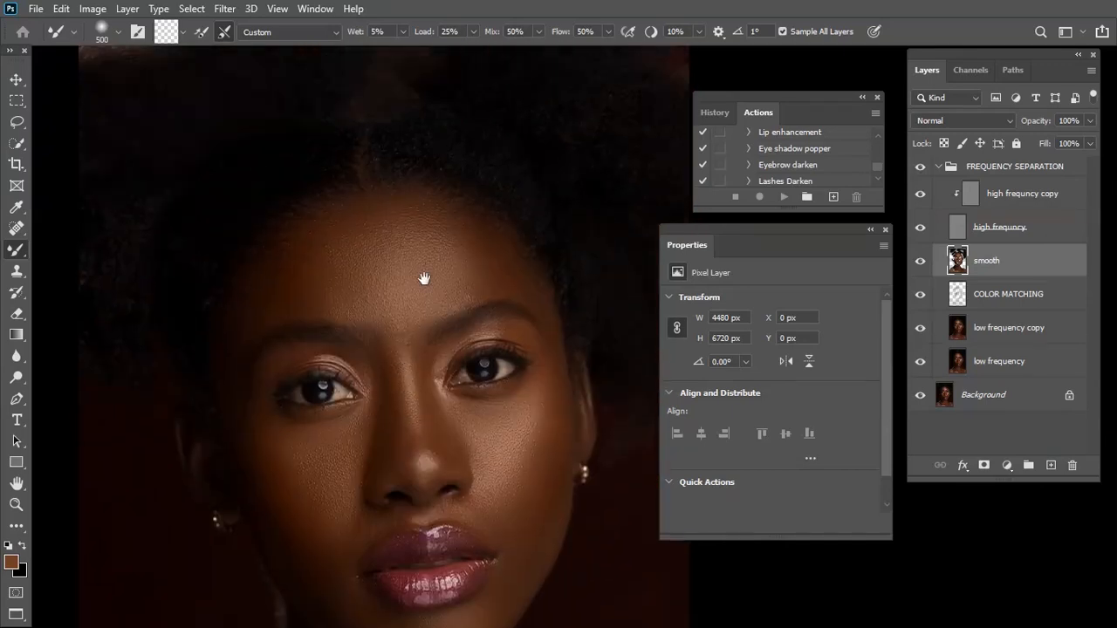
Inspect the skin texture up close on the face, neck and collarbones, and hide the high frequency layer again
key(ctrl+plus)
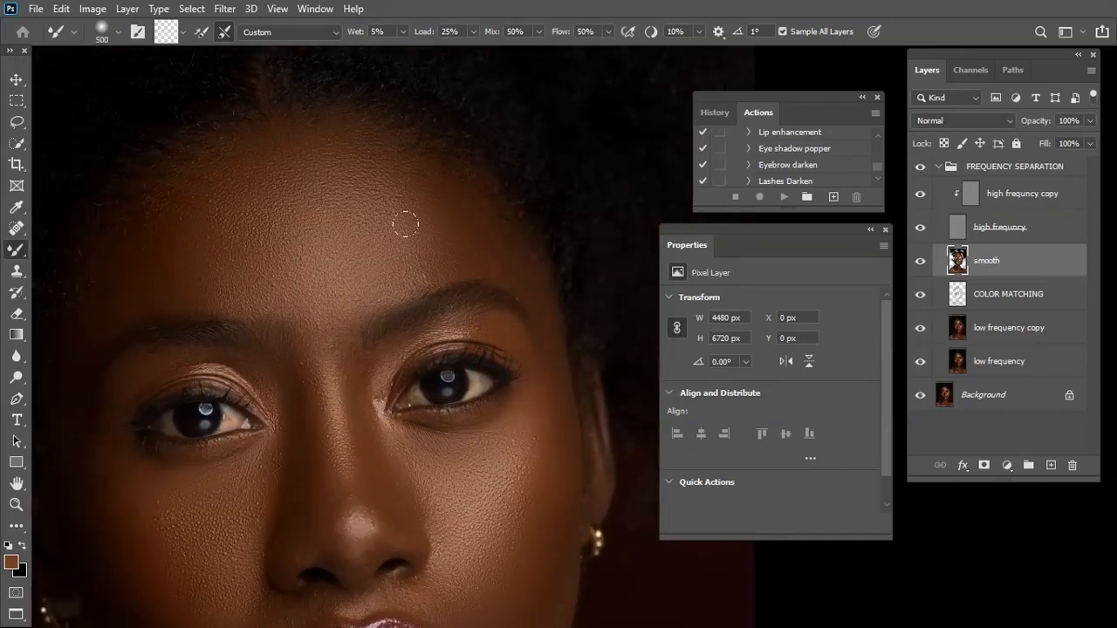
drag(368, 509, 448, 378)
drag(395, 479, 392, 369)
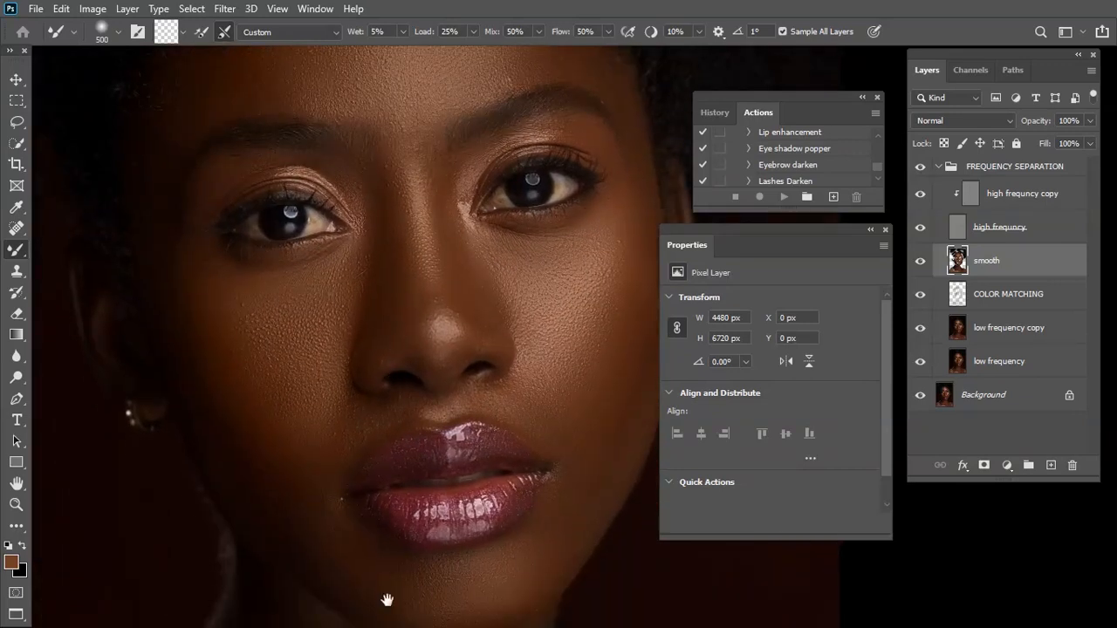
drag(391, 598, 383, 485)
mouse_move(394, 622)
mouse_down()
mouse_move(399, 506)
mouse_move(439, 344)
mouse_up()
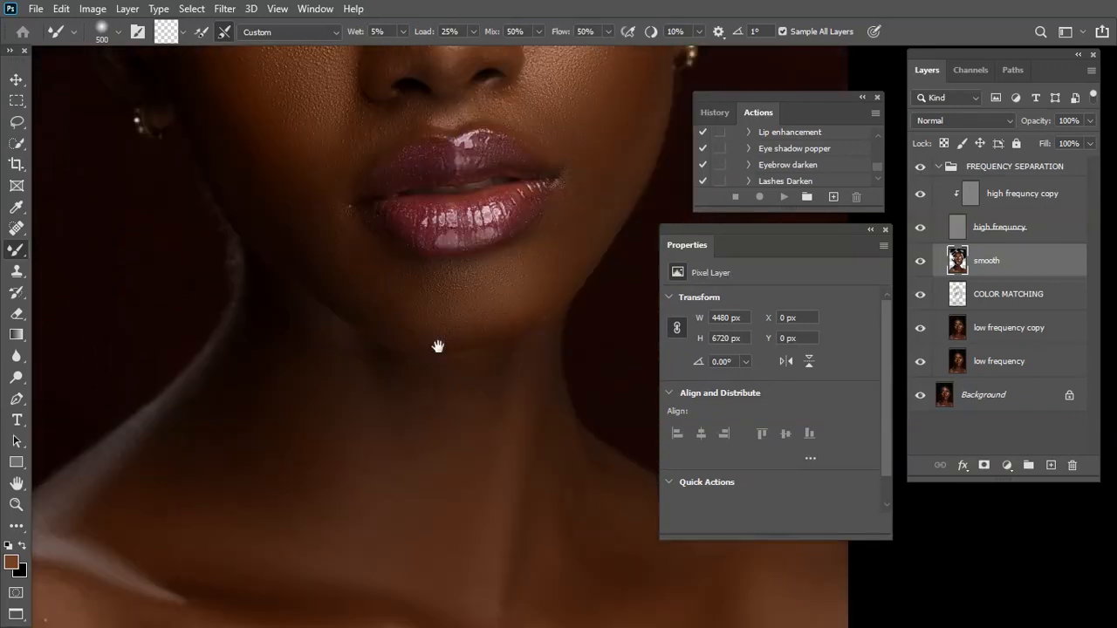
drag(299, 511, 369, 361)
drag(392, 322, 422, 517)
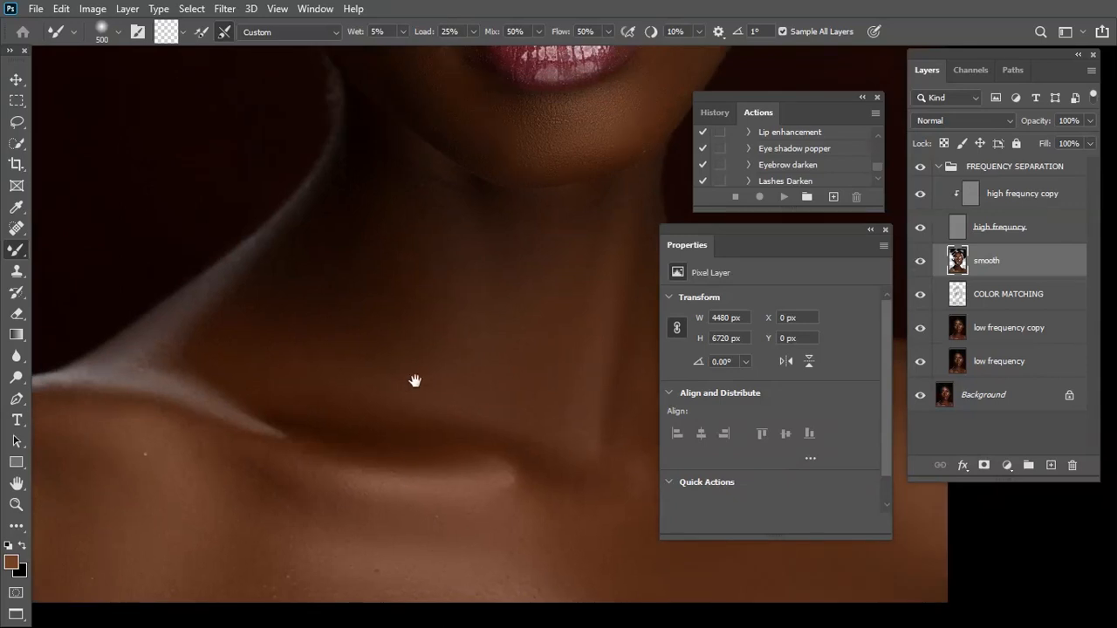
drag(416, 381, 428, 444)
drag(198, 521, 317, 373)
drag(563, 407, 232, 479)
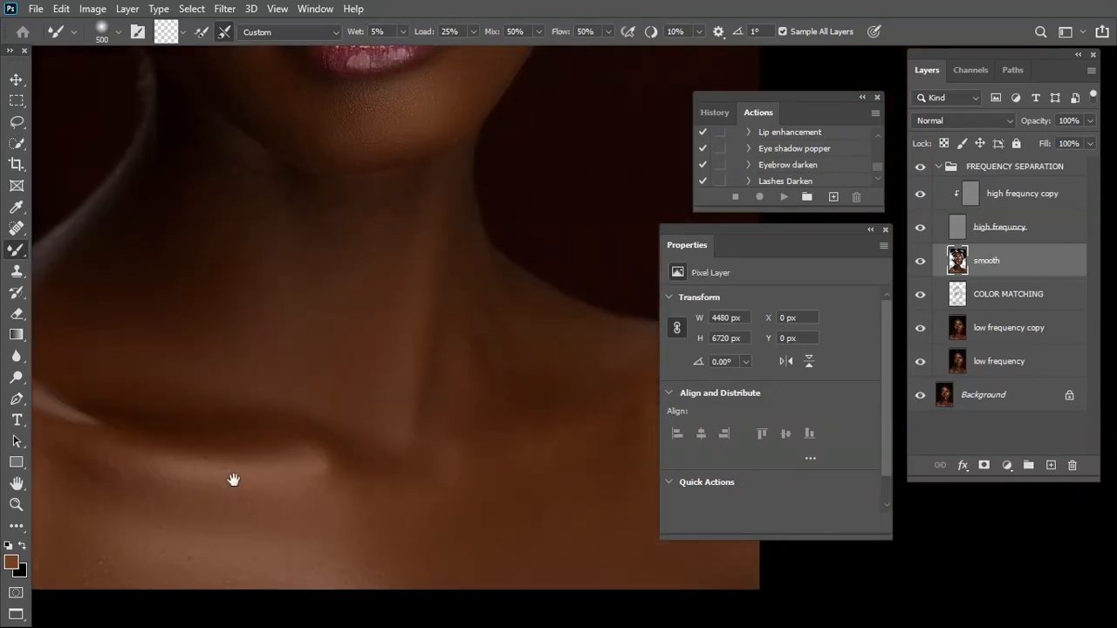
drag(309, 431, 501, 361)
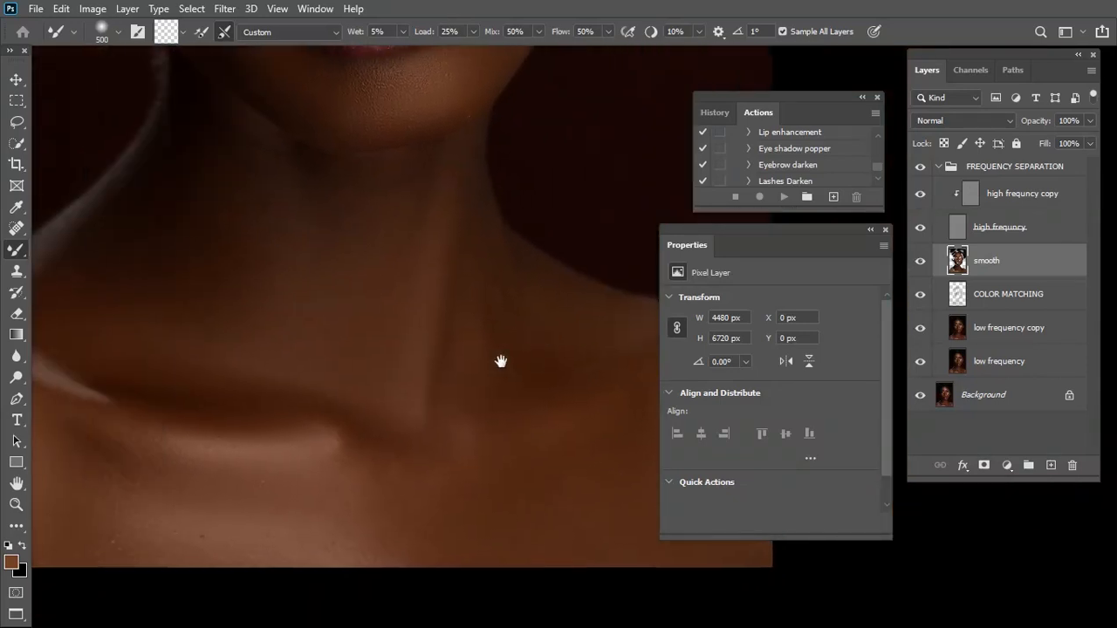
key(ctrl+minus)
key(ctrl+minus)
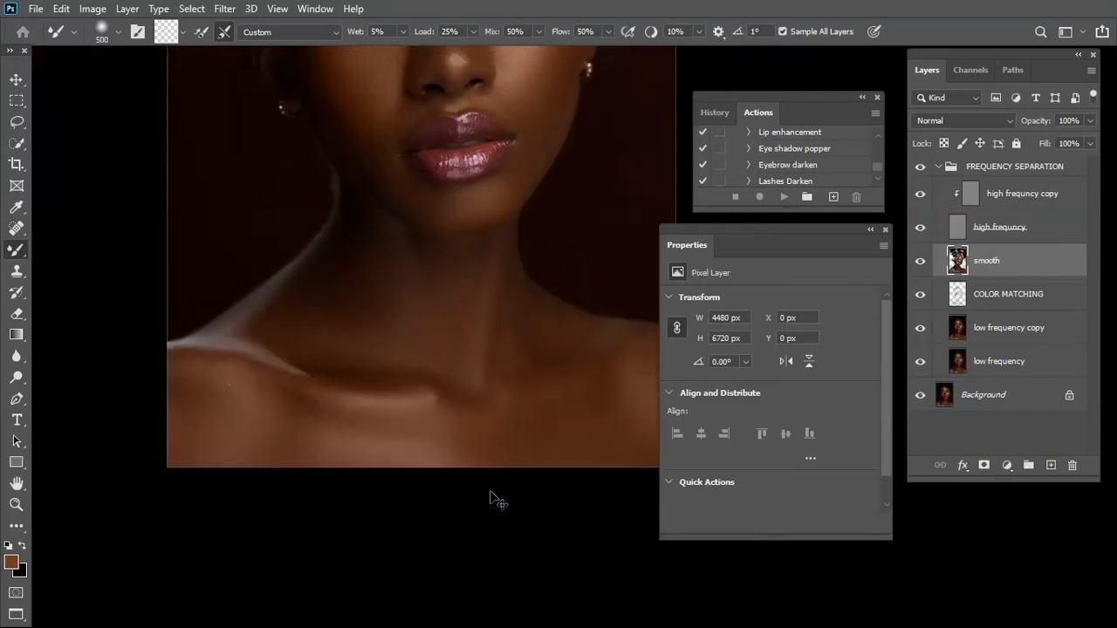
drag(400, 198, 399, 314)
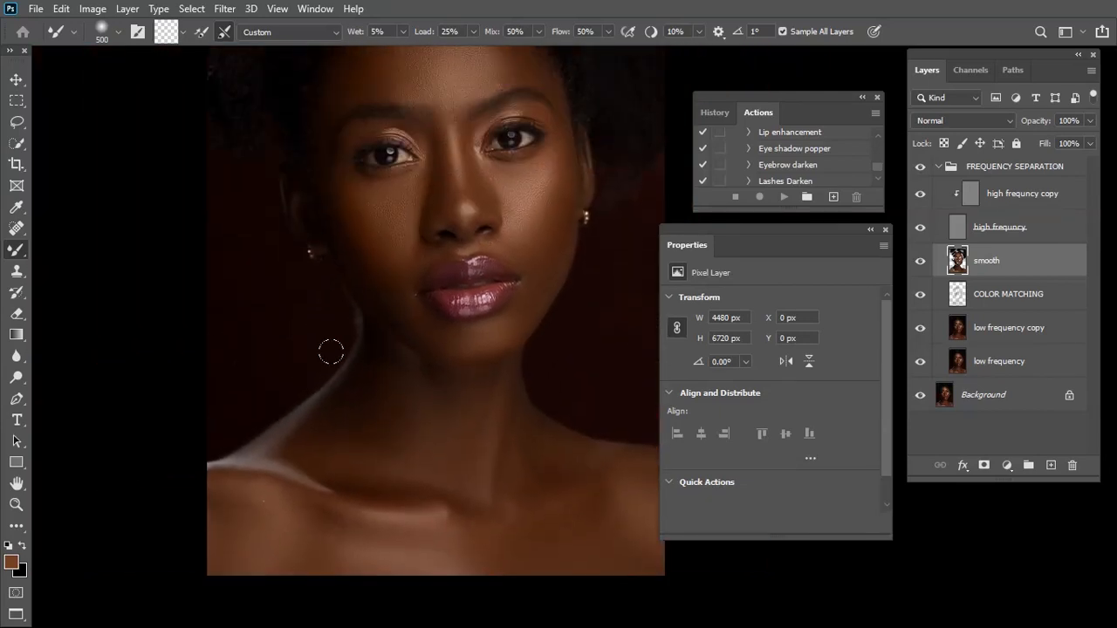
click(920, 228)
Blend the shoulder and upper chest tones on the smooth layer with the Mixer Brush at up to 900 px
key(bracketleft)
key(bracketleft)
key(bracketright)
key(bracketright)
key(bracketleft)
key(bracketleft)
drag(567, 505, 466, 494)
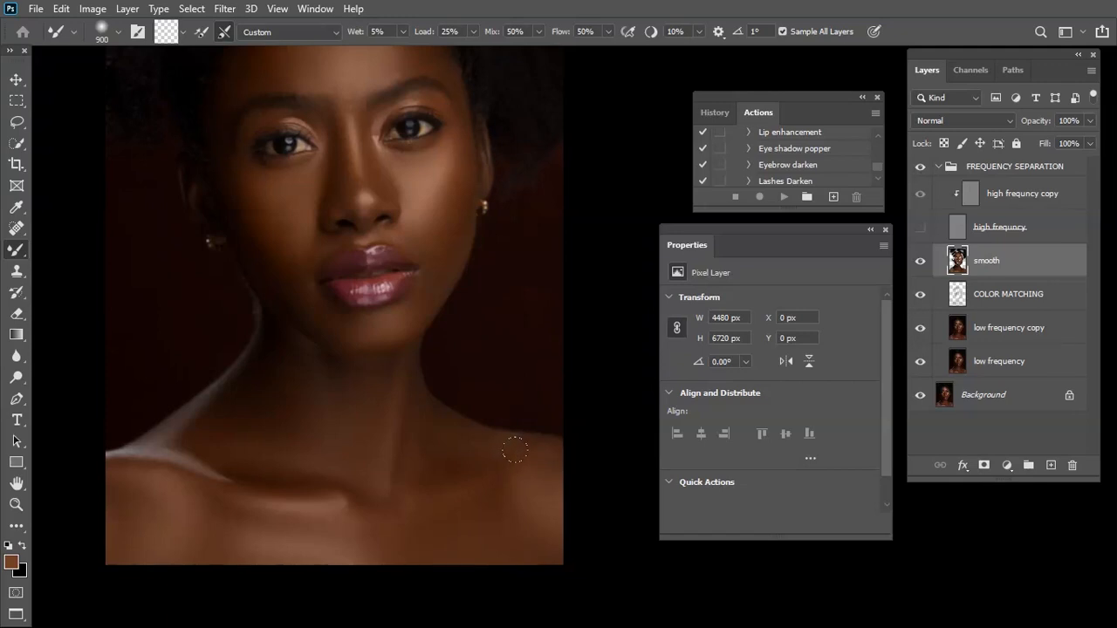
mouse_move(550, 471)
mouse_down()
mouse_move(505, 451)
mouse_move(524, 449)
mouse_move(473, 480)
mouse_up()
Even the tones along the sides of the neck with the Mixer Brush, varying its size
key(bracketright)
key(bracketright)
key(bracketright)
key(bracketright)
mouse_move(433, 436)
mouse_down()
mouse_move(416, 394)
mouse_move(472, 456)
mouse_move(494, 439)
mouse_move(422, 429)
mouse_up()
key(bracketleft)
mouse_move(304, 378)
mouse_down()
mouse_move(300, 361)
mouse_move(349, 381)
mouse_up()
Soften the shading of the chin and jawline with the Mixer Brush at about 300 px
key(bracketright)
key(bracketleft)
scroll(341, 369, up, 3)
key(bracketright)
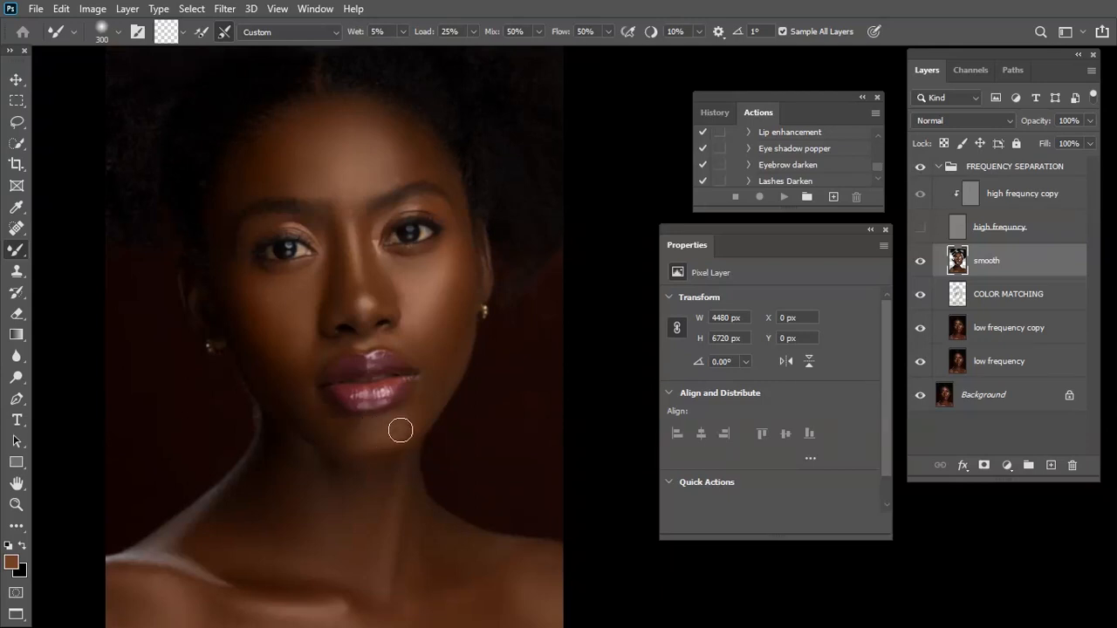
key(bracketright)
key(bracketleft)
key(bracketleft)
Blend the shading along the neck down to the collarbone with the Mixer Brush at 250 to 300 px
drag(399, 558, 475, 437)
key(bracketright)
key(bracketright)
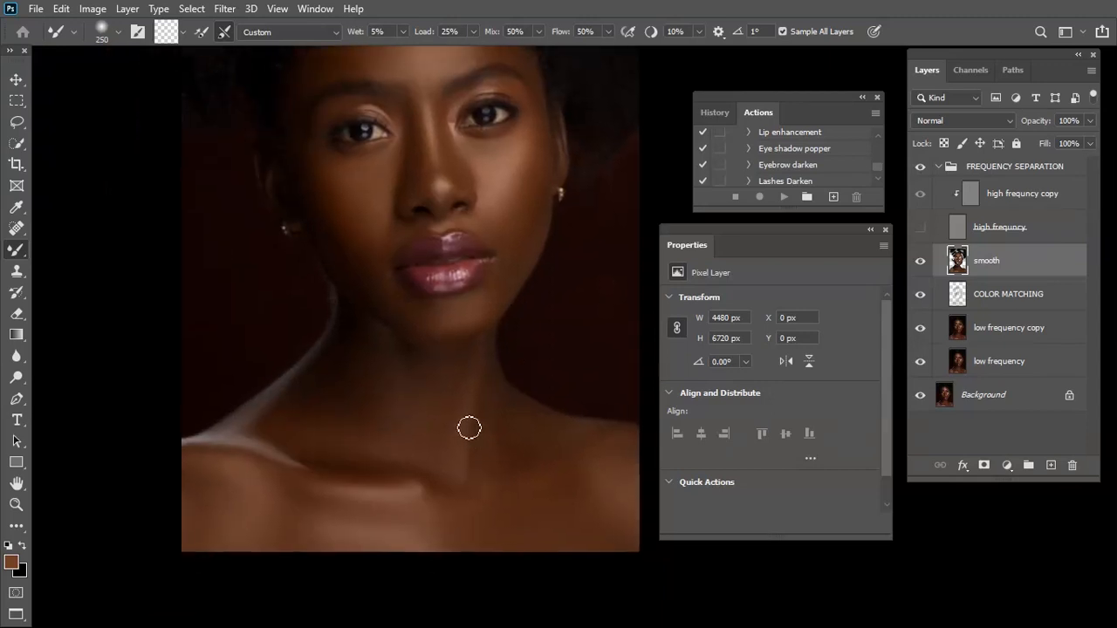
key(bracketright)
key(bracketright)
key(bracketleft)
key(bracketleft)
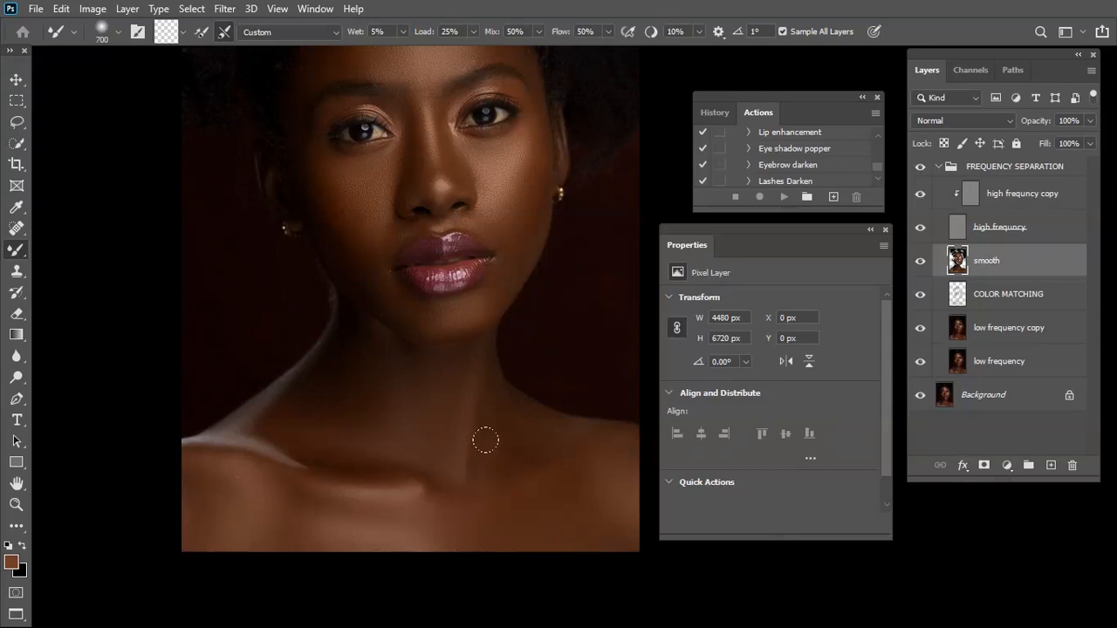
Compare the portrait with and without the smooth layer, ending with the layer shown
scroll(485, 441, up, 4)
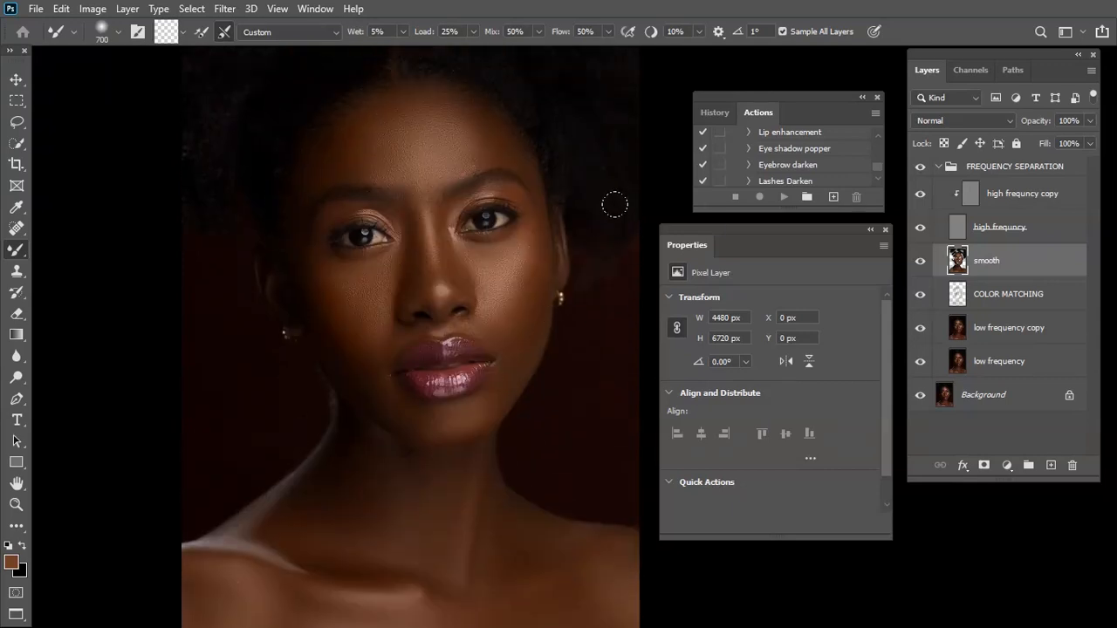
drag(630, 219, 615, 342)
click(922, 262)
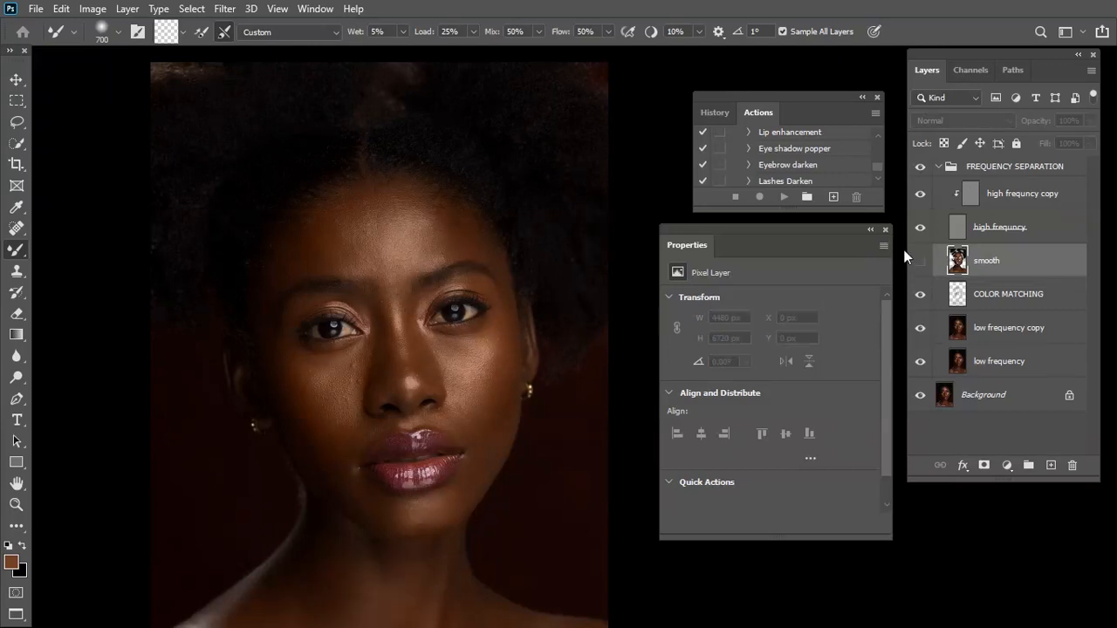
click(920, 262)
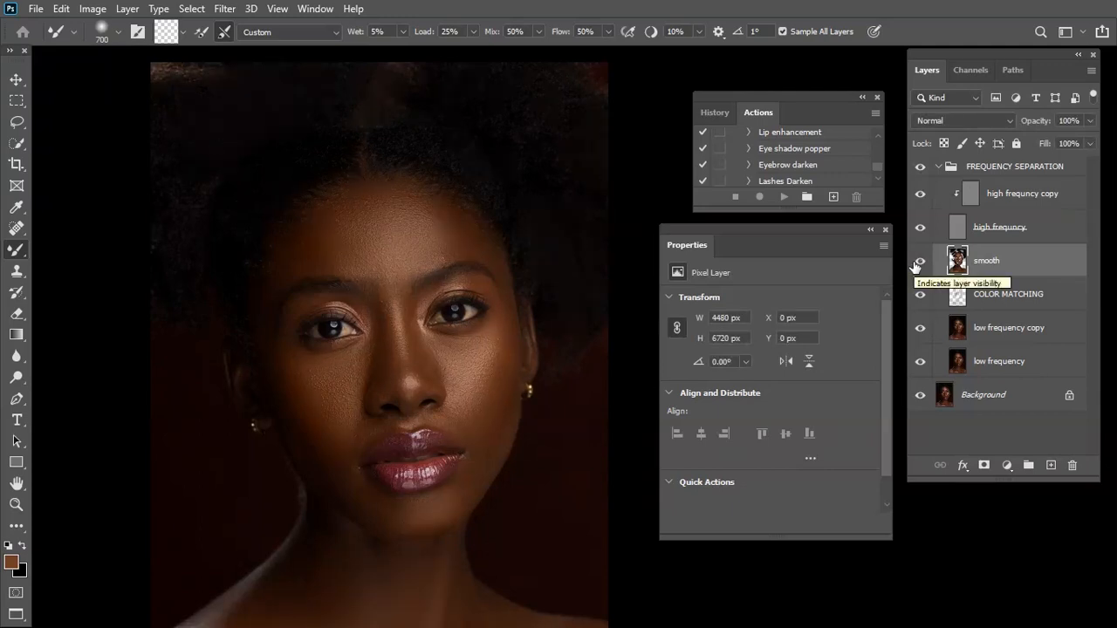
key(ctrl+plus)
drag(373, 354, 485, 327)
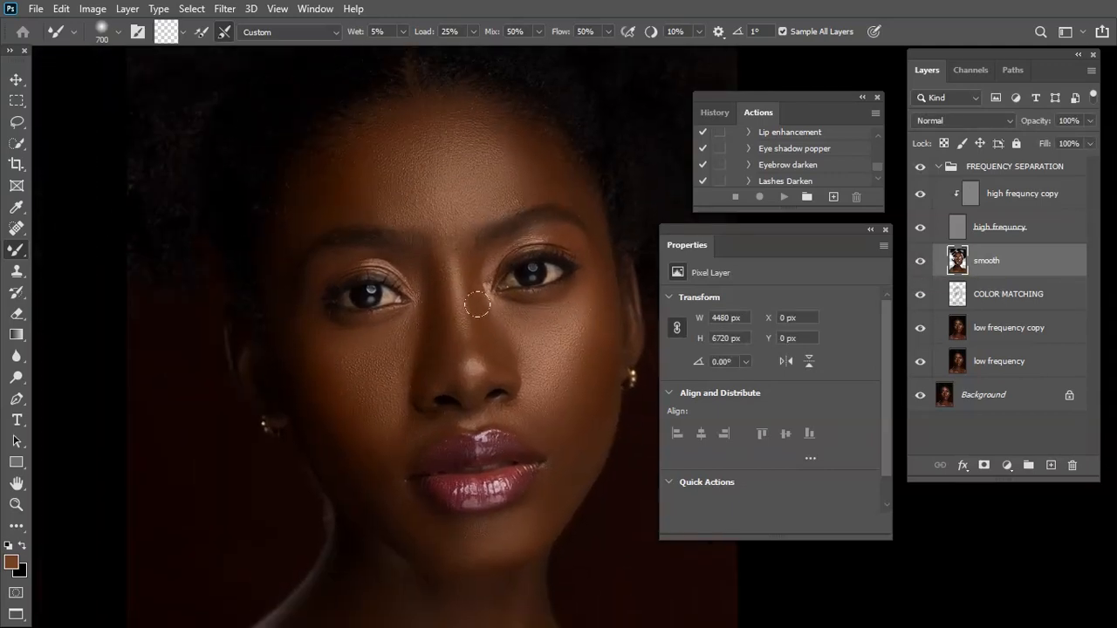
click(921, 262)
click(923, 268)
click(923, 268)
click(921, 261)
click(922, 264)
click(921, 263)
Select the high frequncy copy layer and examine the skin texture around the eyes, cheeks, mouth and neck
click(969, 197)
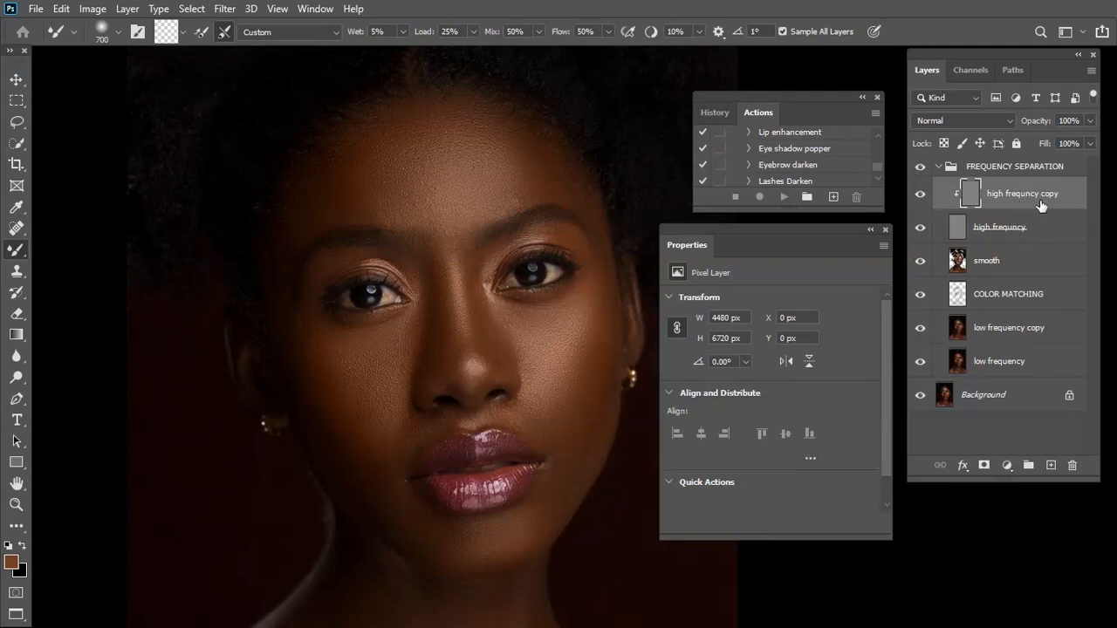
key(ctrl+plus)
key(ctrl+plus)
key(ctrl+plus)
mouse_move(162, 424)
mouse_down()
mouse_move(263, 301)
mouse_move(234, 124)
mouse_up()
mouse_move(311, 400)
mouse_down()
mouse_move(359, 530)
mouse_move(367, 616)
mouse_up()
drag(297, 276, 327, 402)
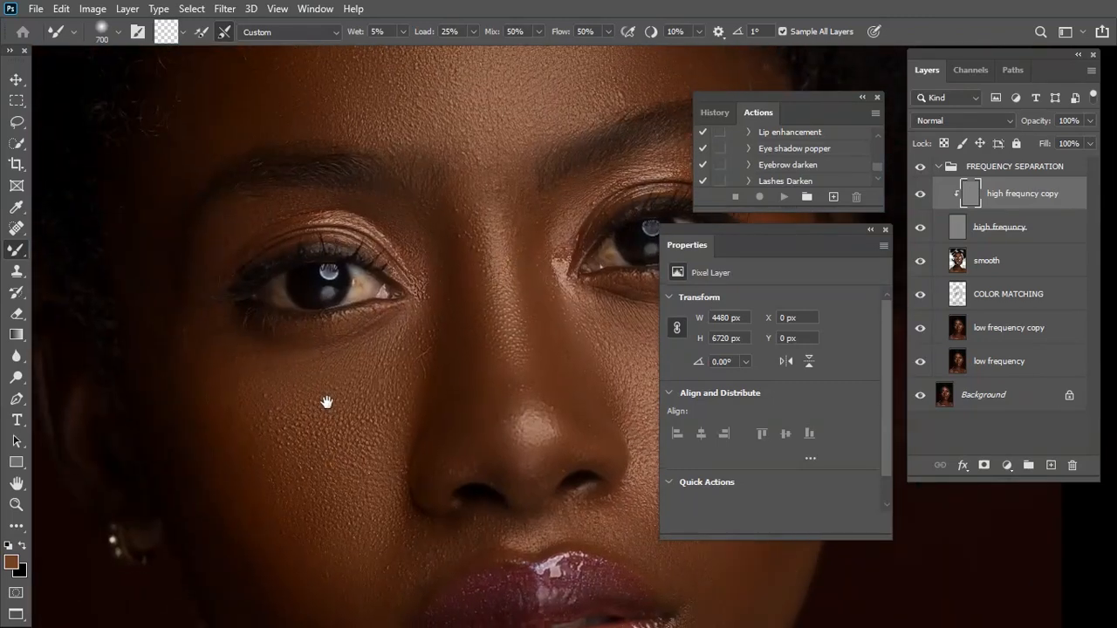
drag(416, 385, 413, 415)
key(ctrl+plus)
key(ctrl+minus)
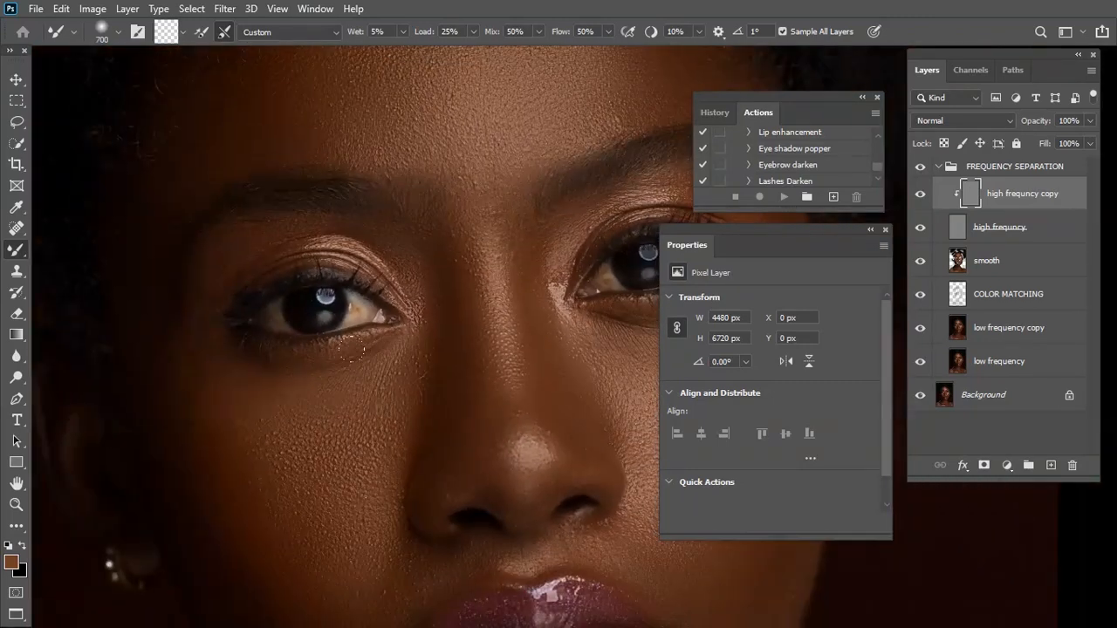
drag(313, 484, 374, 349)
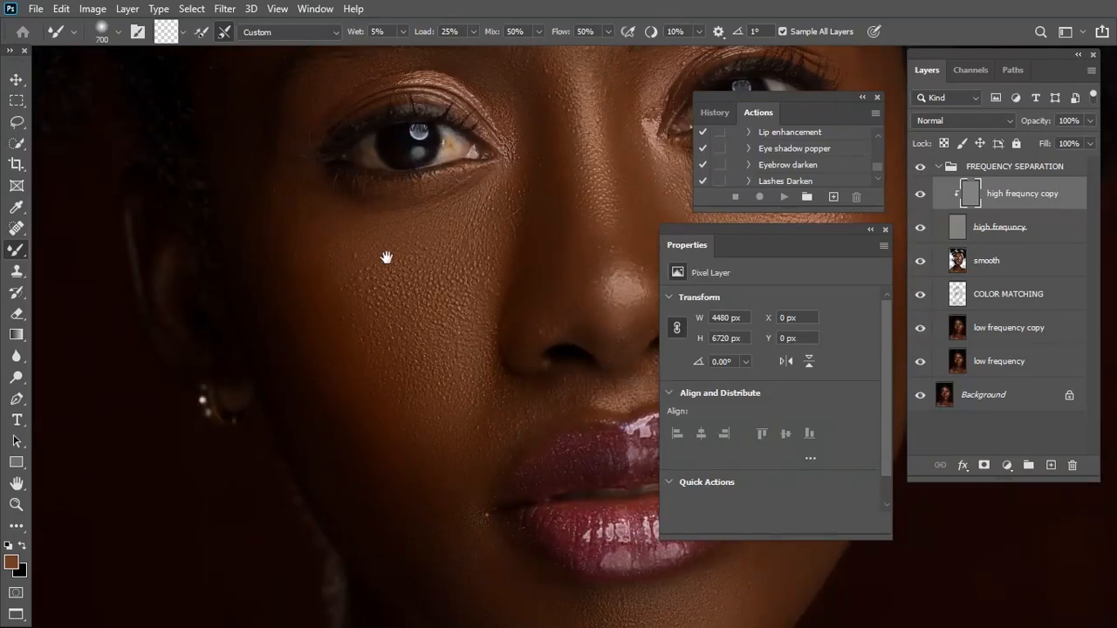
drag(387, 262, 386, 548)
drag(456, 289, 361, 331)
drag(490, 460, 398, 306)
drag(558, 405, 375, 69)
drag(440, 593, 528, 504)
drag(328, 476, 431, 421)
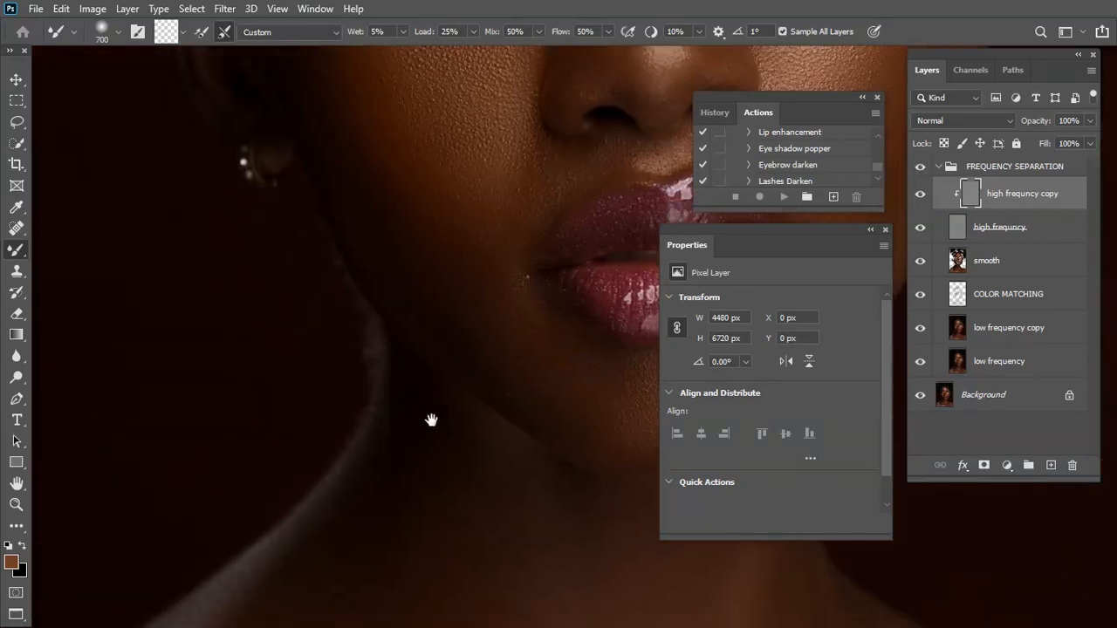
drag(491, 87, 447, 428)
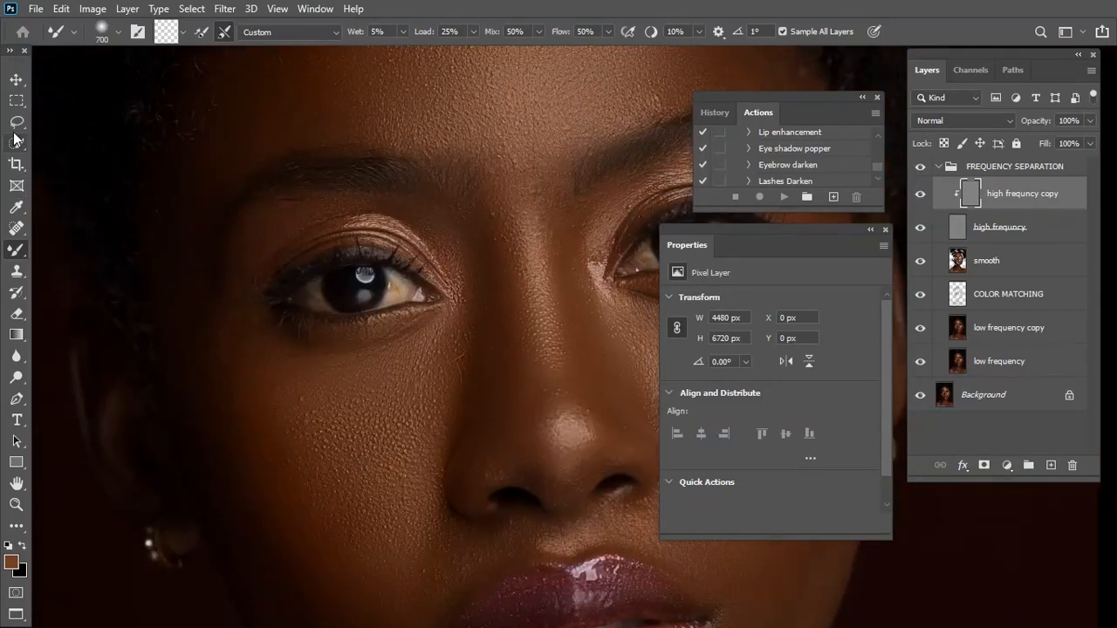
Remove the stray hair below the inner corner of the eye with the Clone Stamp at 70 px
click(18, 273)
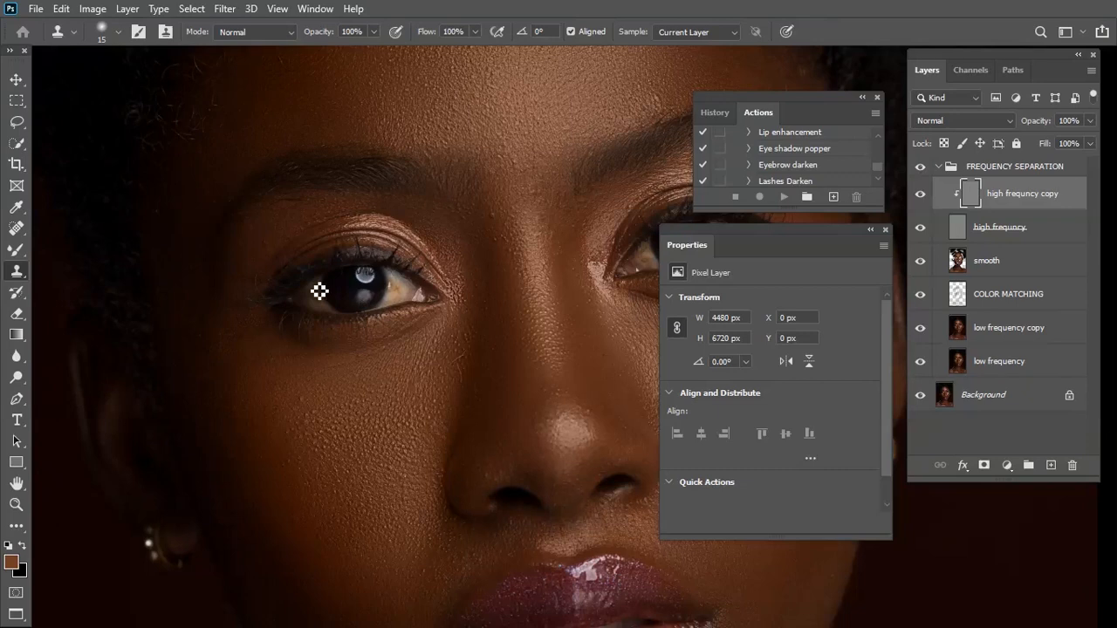
key(bracketright)
key(bracketright)
key(bracketright)
key(bracketright)
key(bracketright)
key(bracketright)
key(bracketright)
key(bracketright)
key(bracketright)
key(bracketleft)
scroll(367, 327, up, 4)
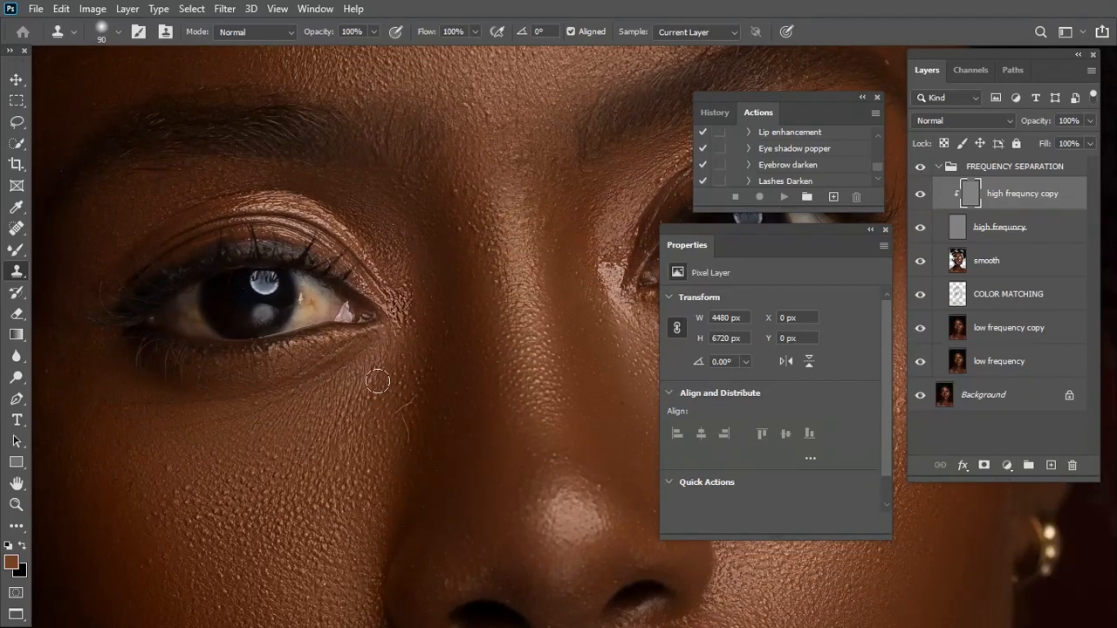
scroll(494, 469, up, 2)
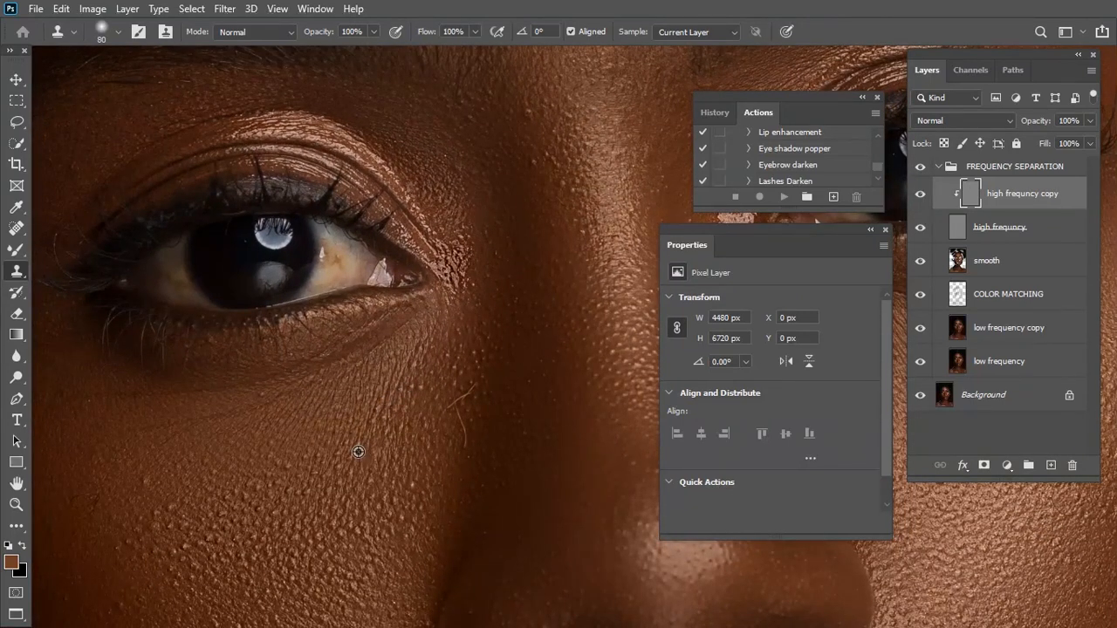
key([)
mouse_move(456, 393)
mouse_down()
mouse_move(451, 431)
mouse_move(479, 439)
mouse_move(449, 442)
mouse_move(457, 491)
mouse_up()
key(ctrl+z)
key(ctrl+z)
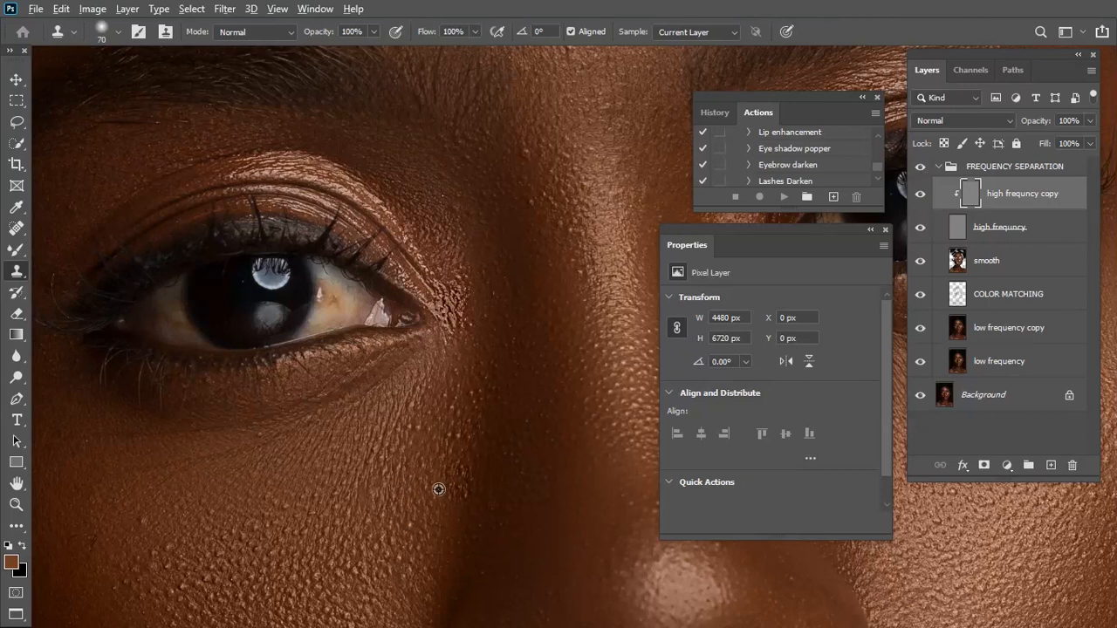
Clone clean skin texture over the blemishes on the lower cheek and beside the mouth with a 60 px brush
drag(417, 496, 472, 317)
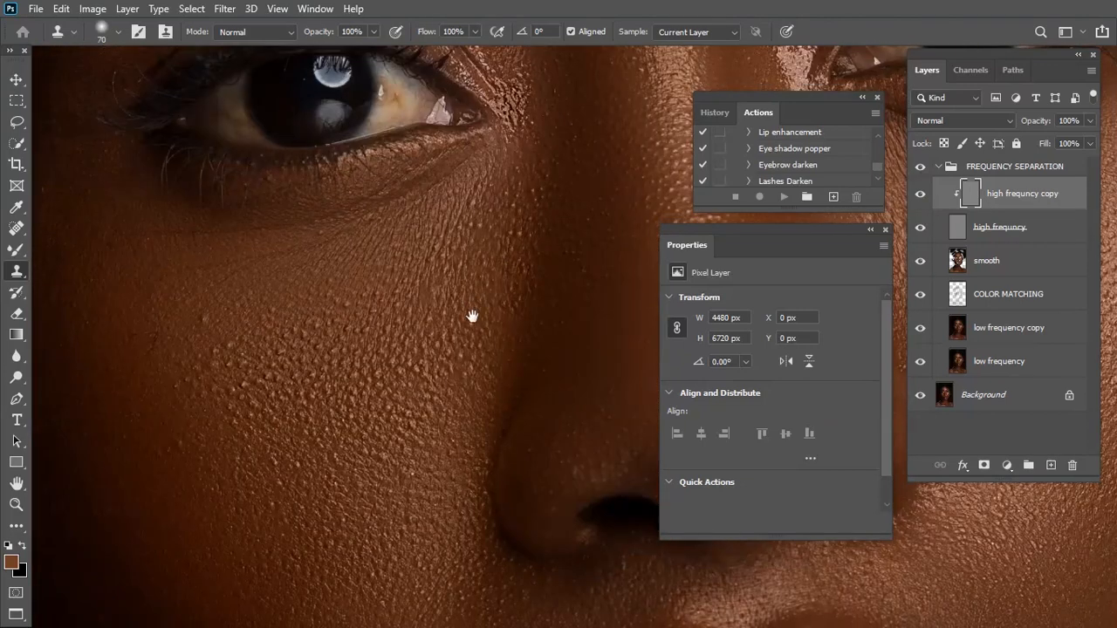
drag(384, 530, 499, 485)
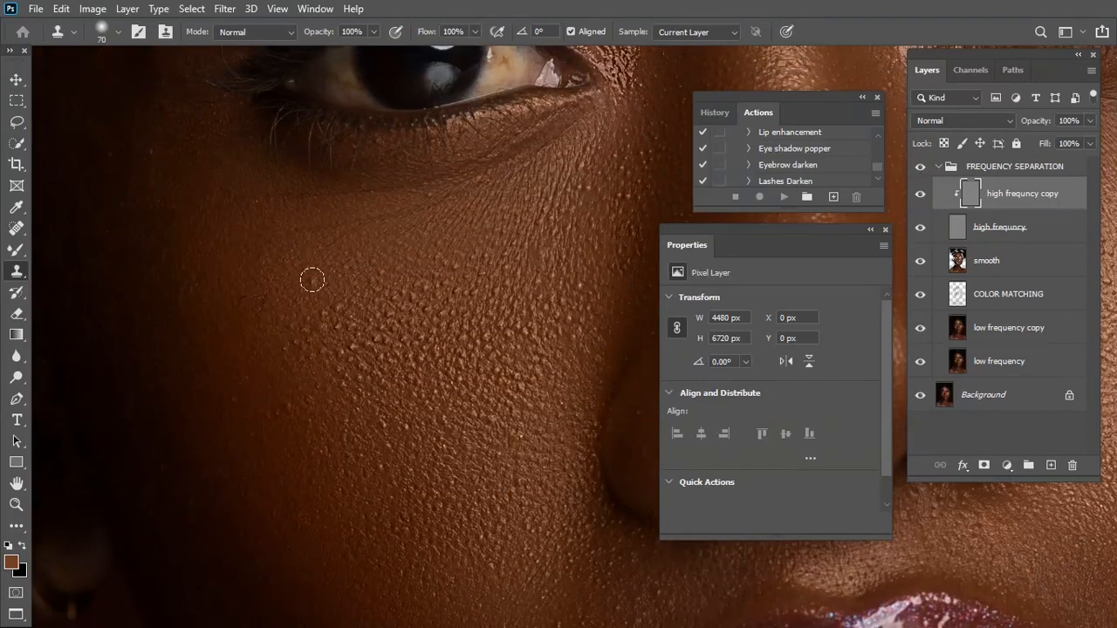
scroll(416, 383, down, 5)
key(bracketleft)
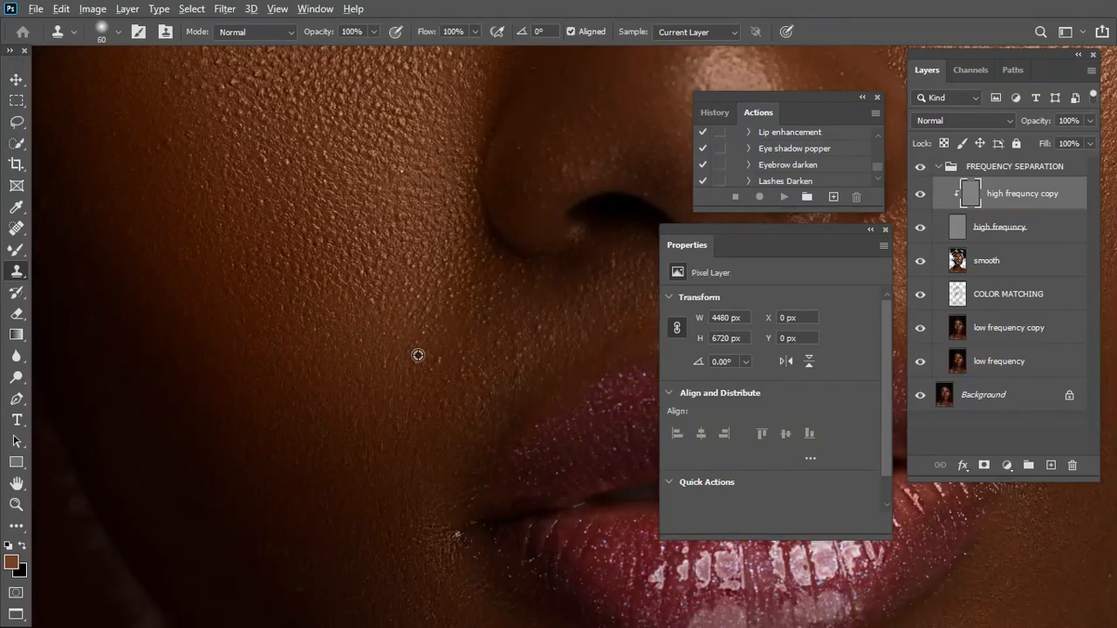
scroll(422, 373, down, 5)
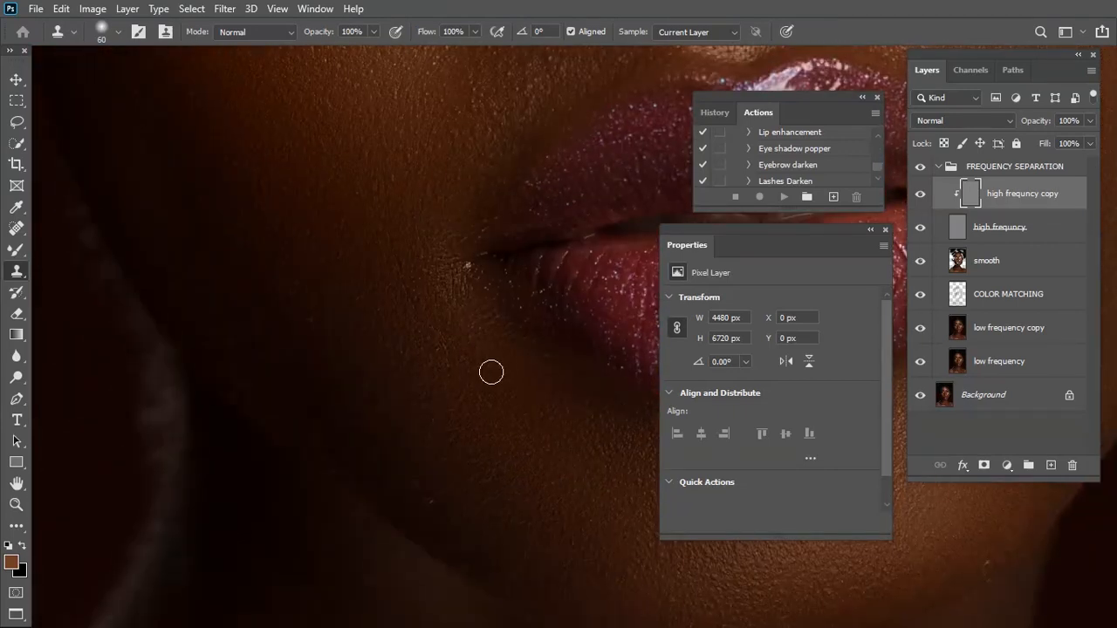
click(467, 269)
alt+click(505, 435)
drag(541, 397, 410, 468)
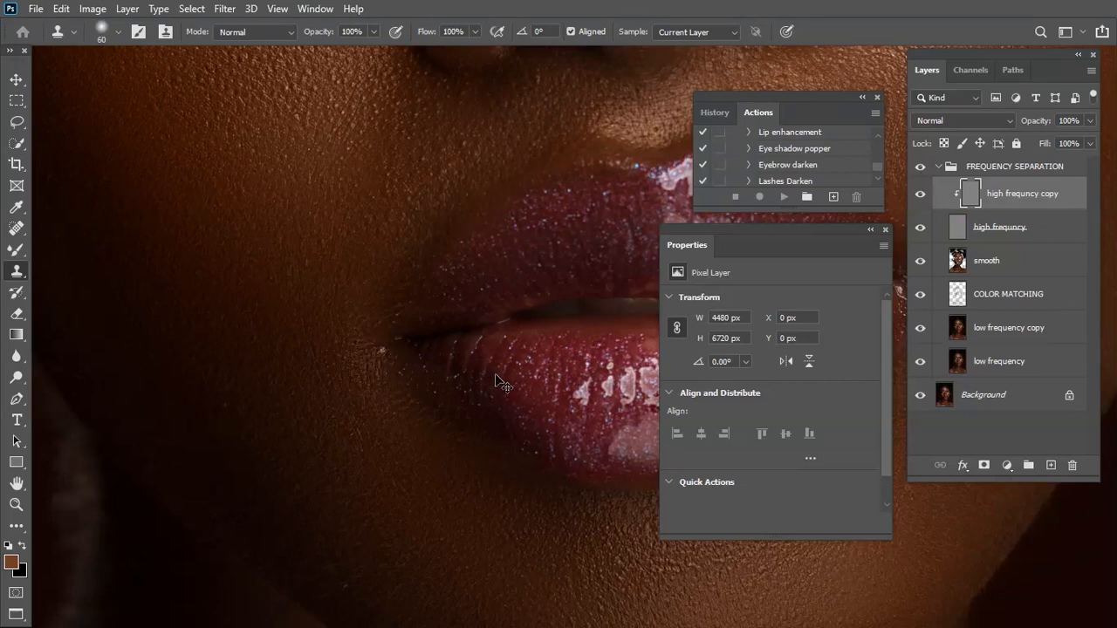
Clone over the bright specks at the corner of the mouth with a 50 px brush
alt+click(397, 367)
key(ctrl+plus)
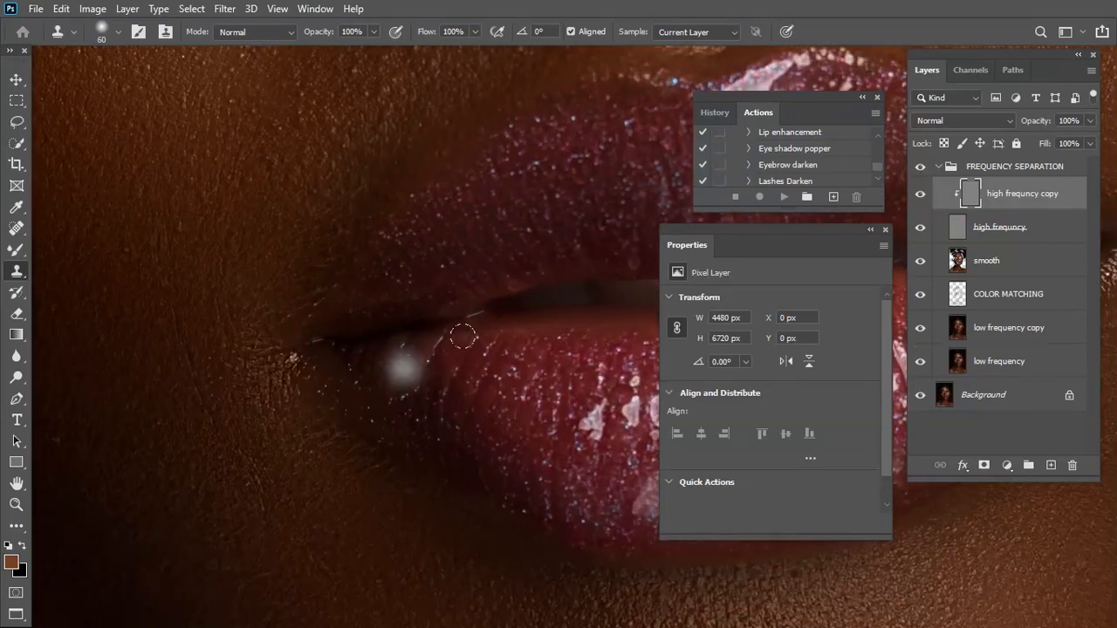
key([)
alt+click(311, 373)
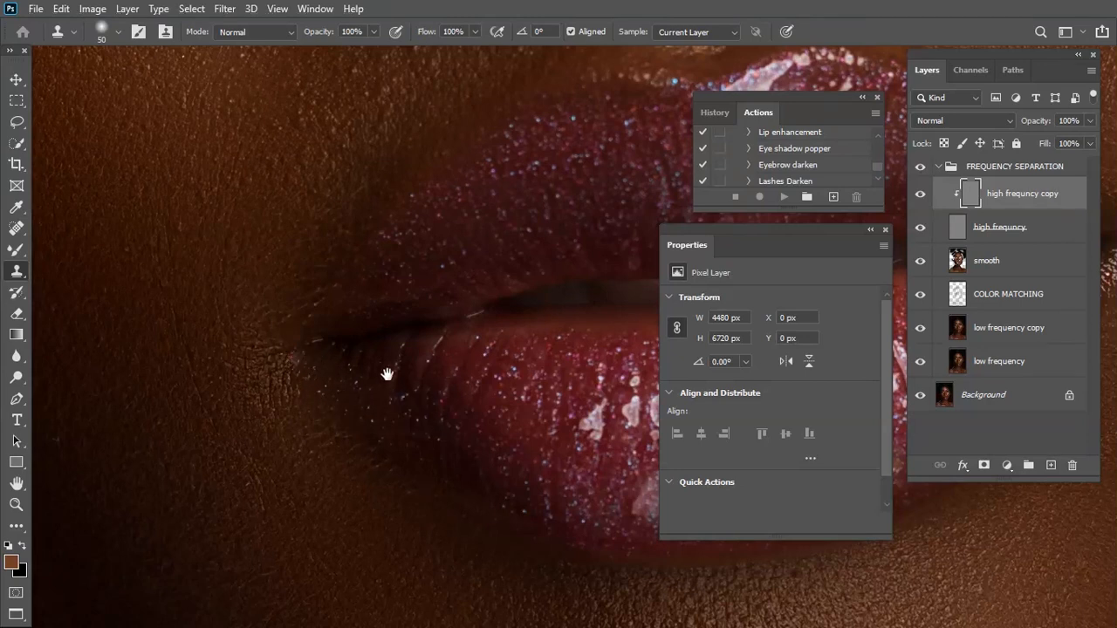
Clone clean texture over the specks along the chin's edge and below the opposite mouth corner at 50 px
drag(396, 374, 171, 406)
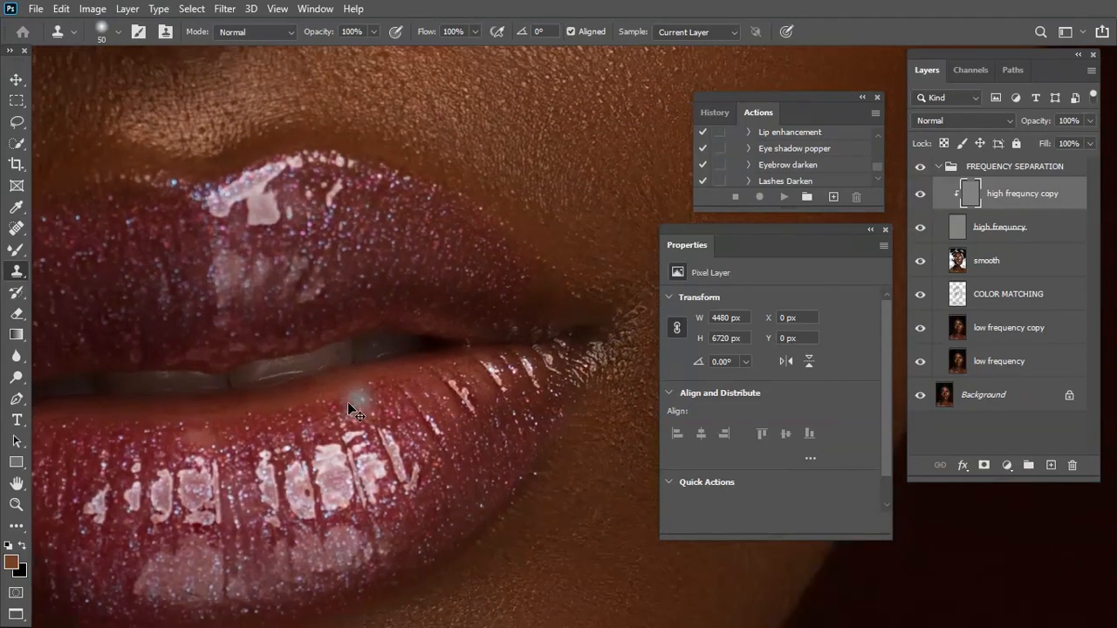
key(ctrl+minus)
key(ctrl+minus)
key(ctrl+minus)
key(ctrl+minus)
key(ctrl+minus)
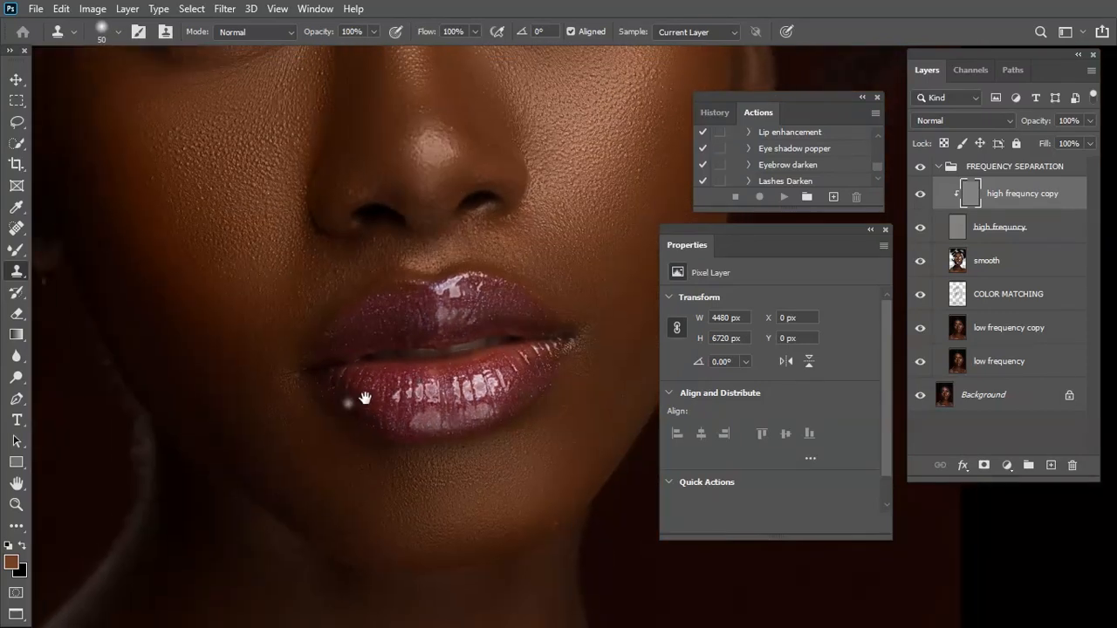
drag(490, 561, 425, 448)
key(Left)
key(ctrl+plus)
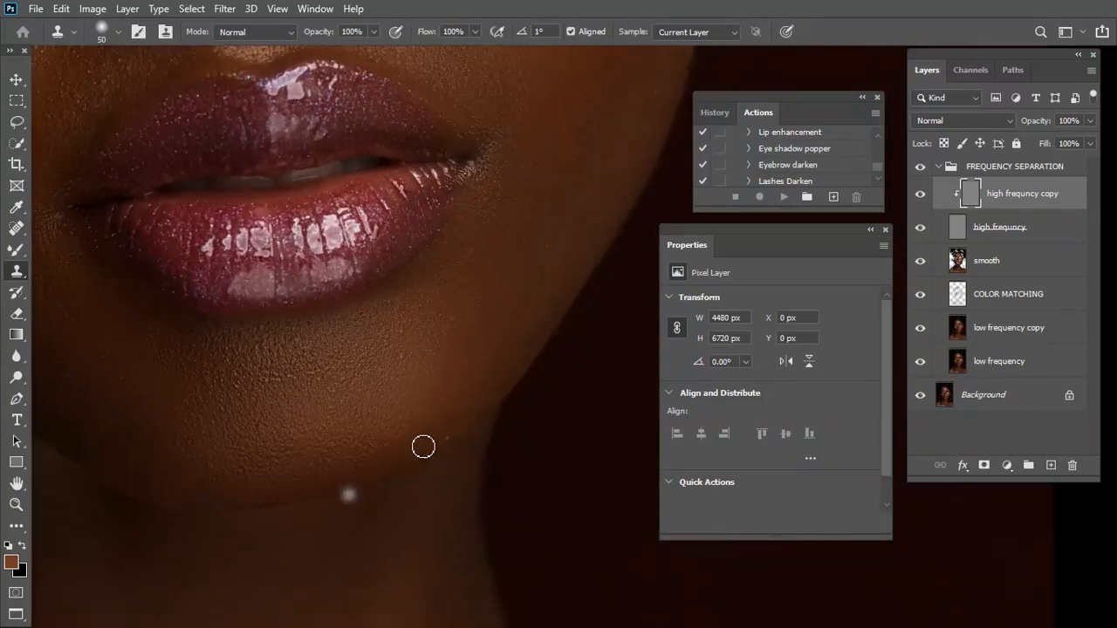
key(ctrl+plus)
key(bracketright)
key(bracketleft)
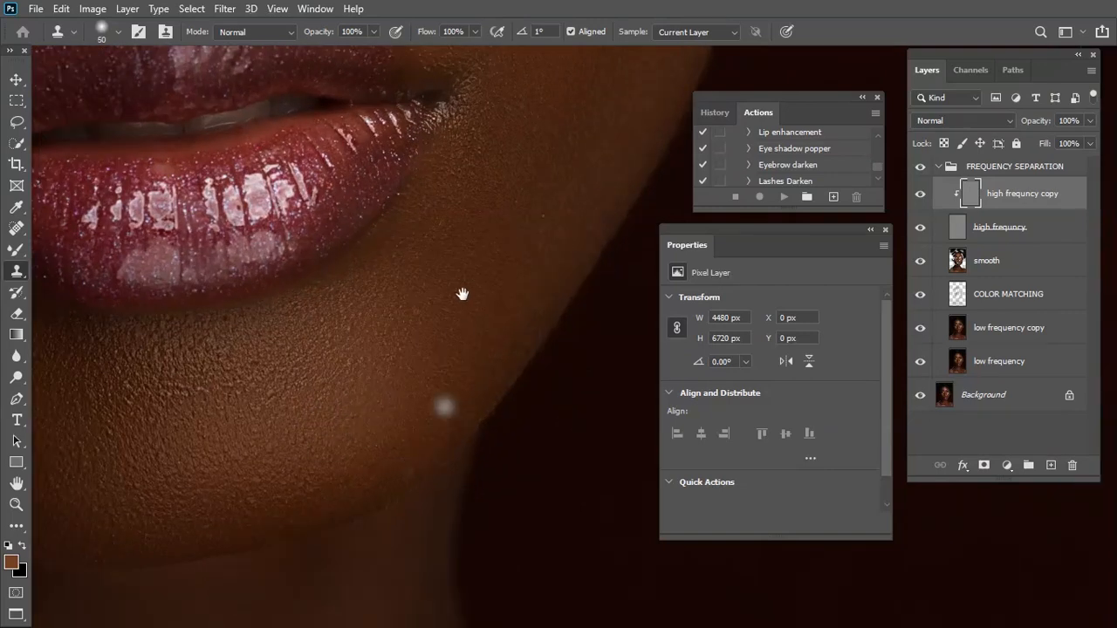
drag(444, 404, 418, 539)
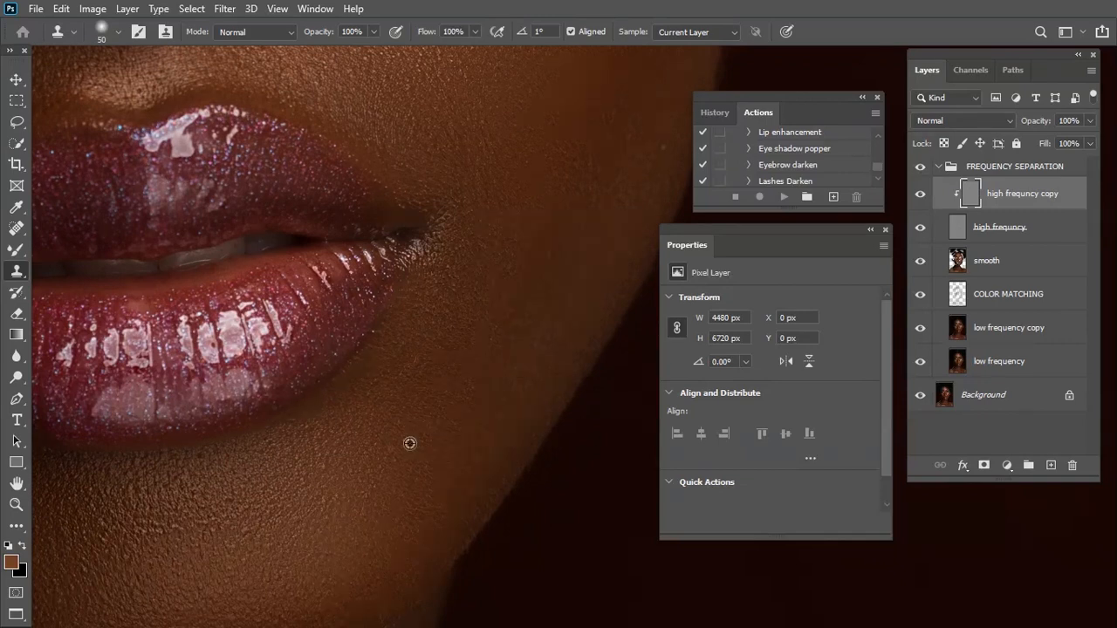
drag(397, 452, 447, 463)
Remove the small raised spots on the shoulder and upper chest with the Clone Stamp at 70 px
drag(438, 260, 456, 451)
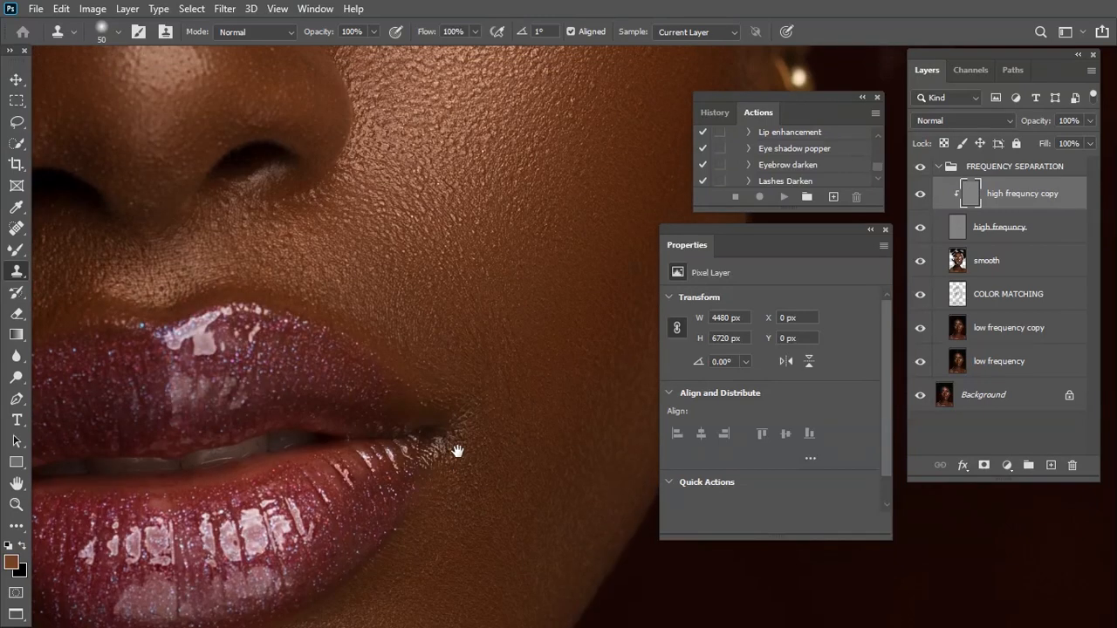
drag(454, 196, 471, 386)
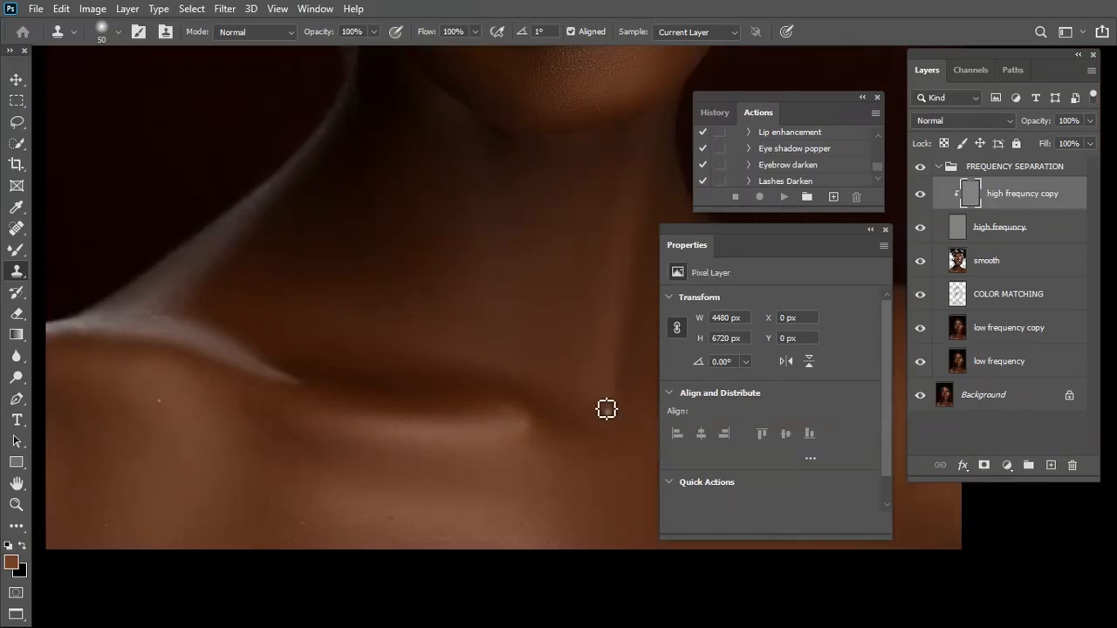
drag(536, 355, 498, 366)
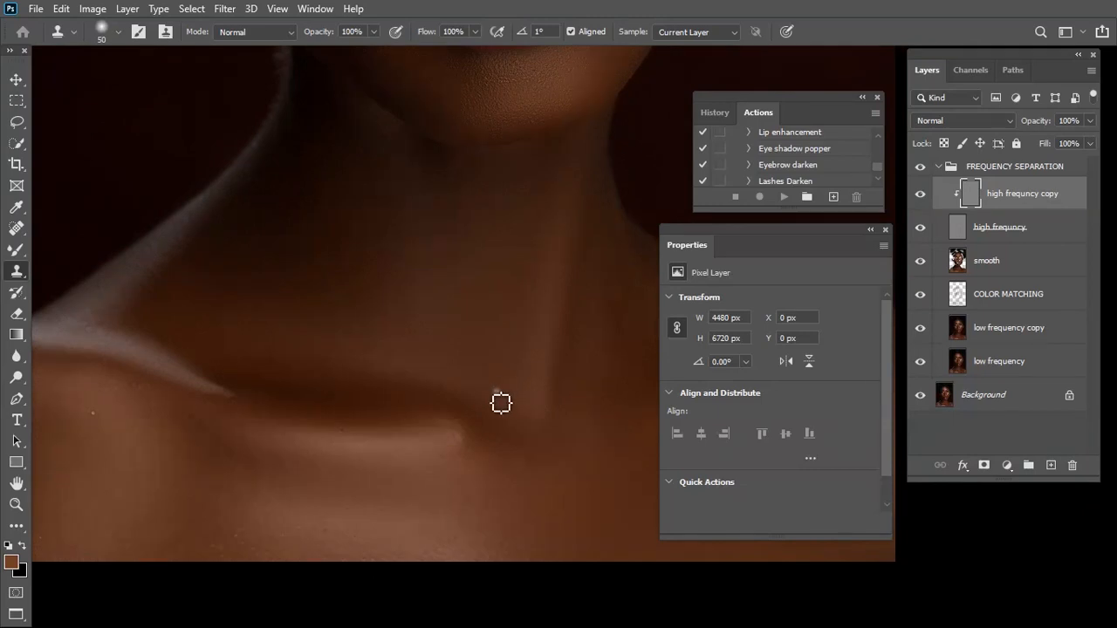
drag(448, 404, 462, 422)
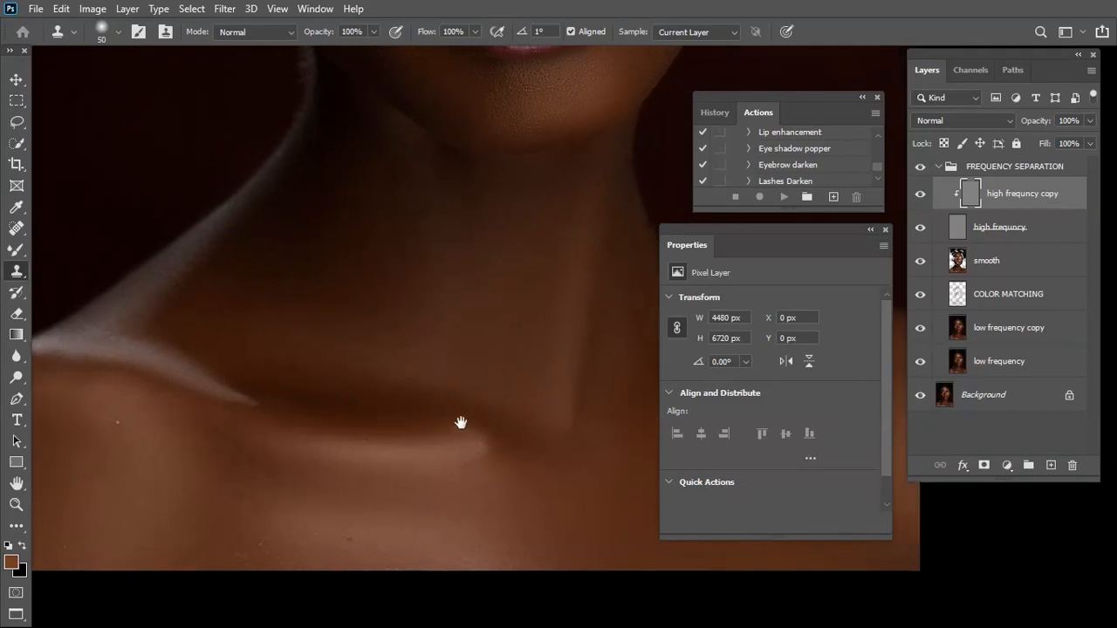
scroll(491, 441, up, 1)
scroll(461, 444, down, 1)
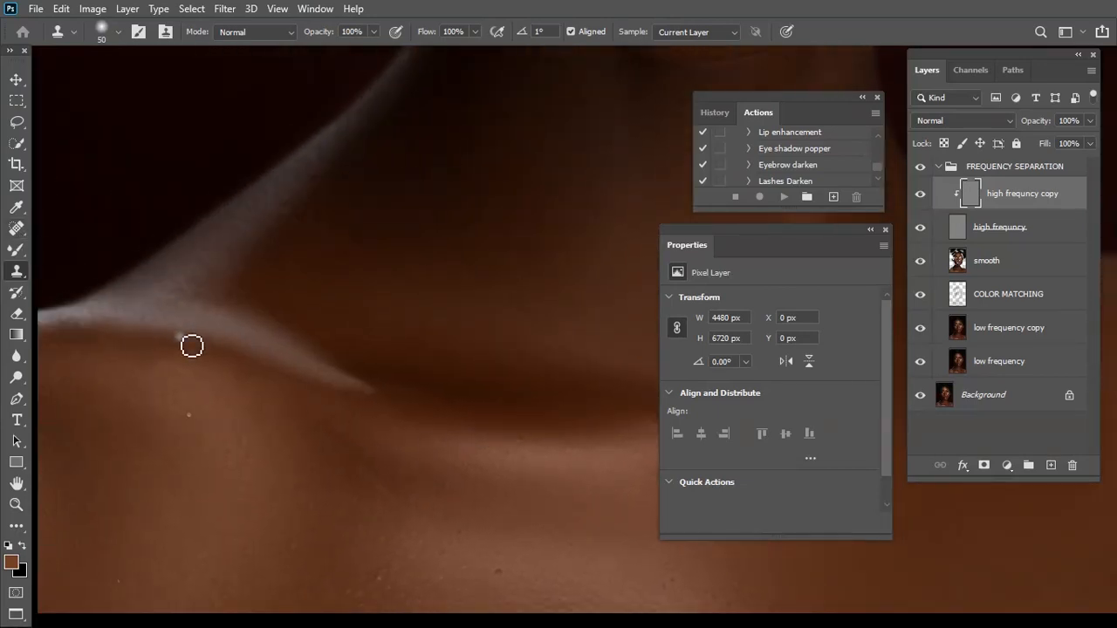
scroll(200, 347, up, 1)
drag(225, 521, 469, 551)
drag(398, 501, 436, 459)
key(bracketright)
key(bracketright)
alt+click(281, 417)
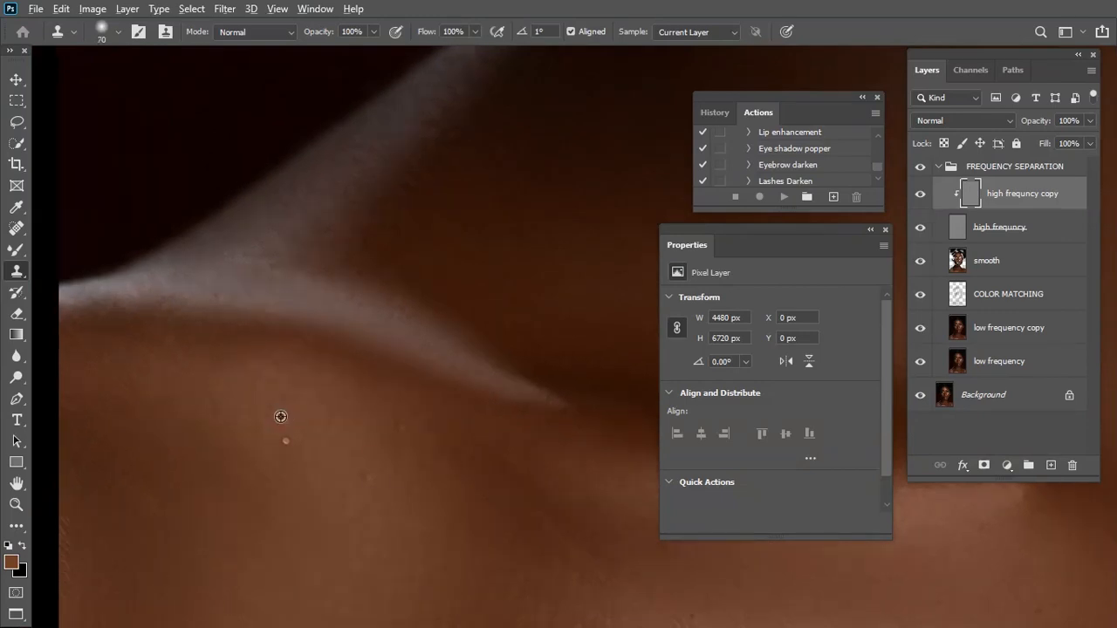
click(288, 442)
drag(423, 352, 306, 448)
alt+click(161, 522)
drag(386, 513, 521, 444)
drag(526, 353, 451, 402)
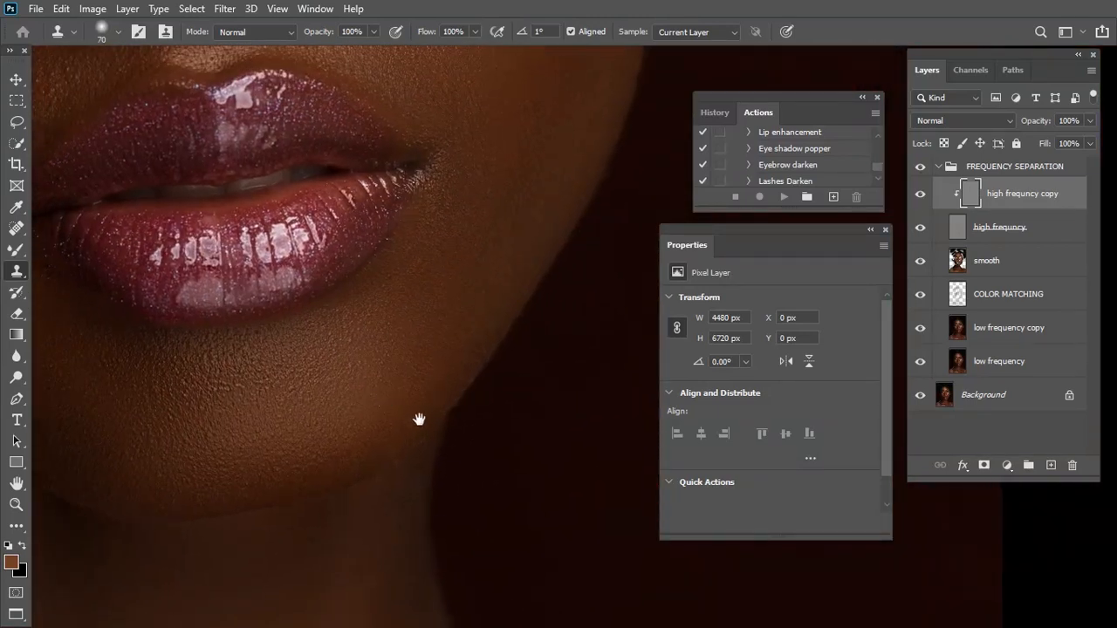
Even out the skin texture along the lower chin with the Clone Stamp at 60 px
drag(293, 455, 337, 473)
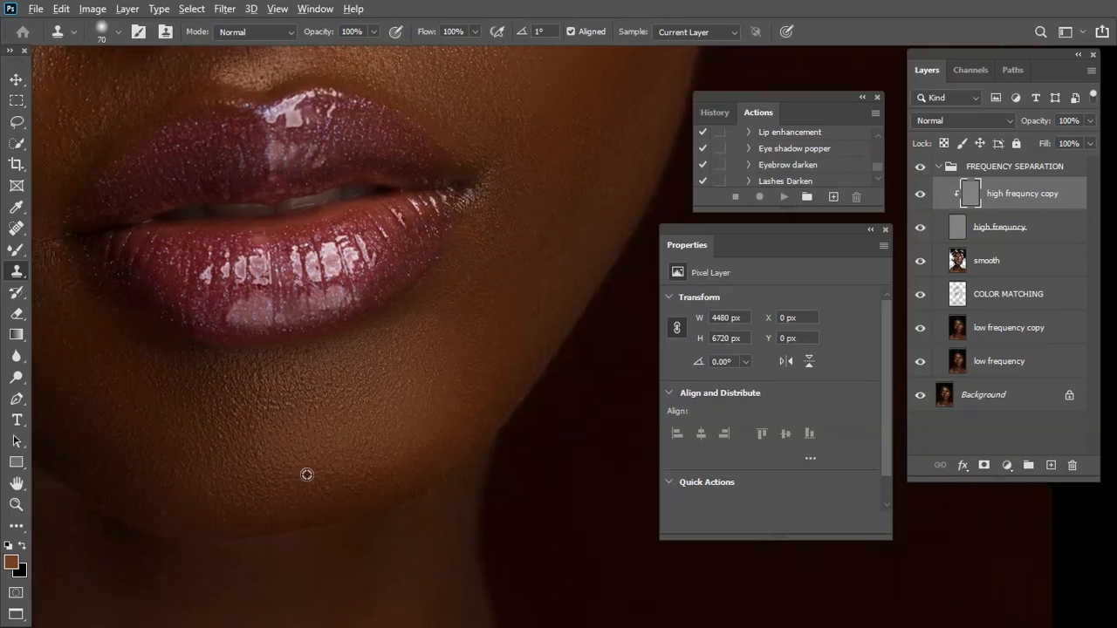
scroll(328, 466, up, 1)
scroll(348, 489, up, 1)
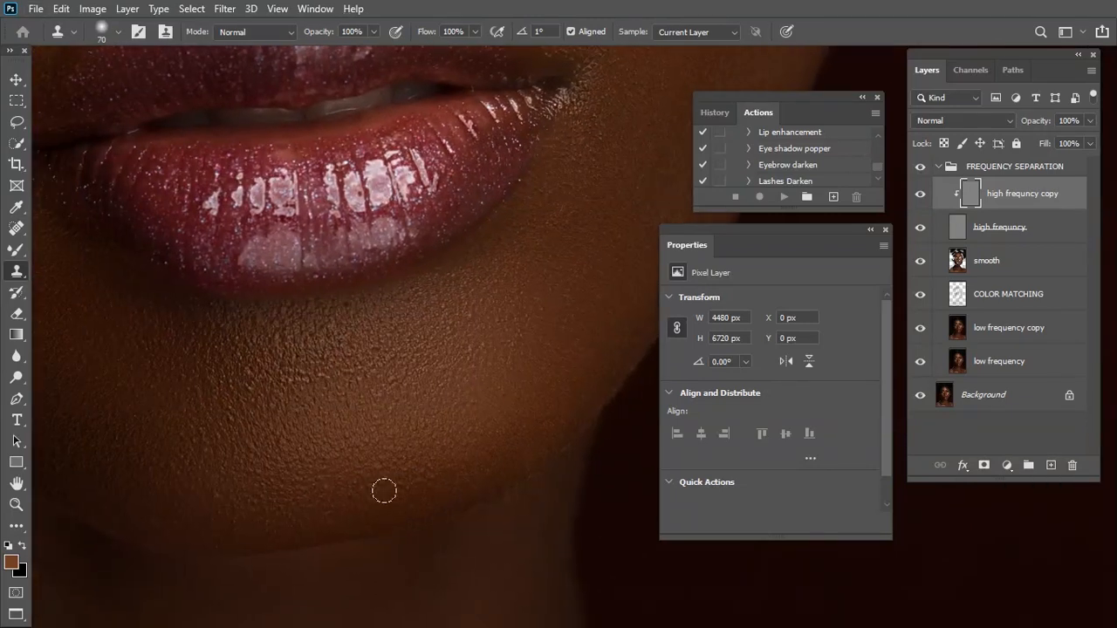
key(bracketleft)
alt+click(353, 477)
drag(385, 489, 526, 494)
drag(335, 305, 537, 572)
drag(293, 194, 520, 487)
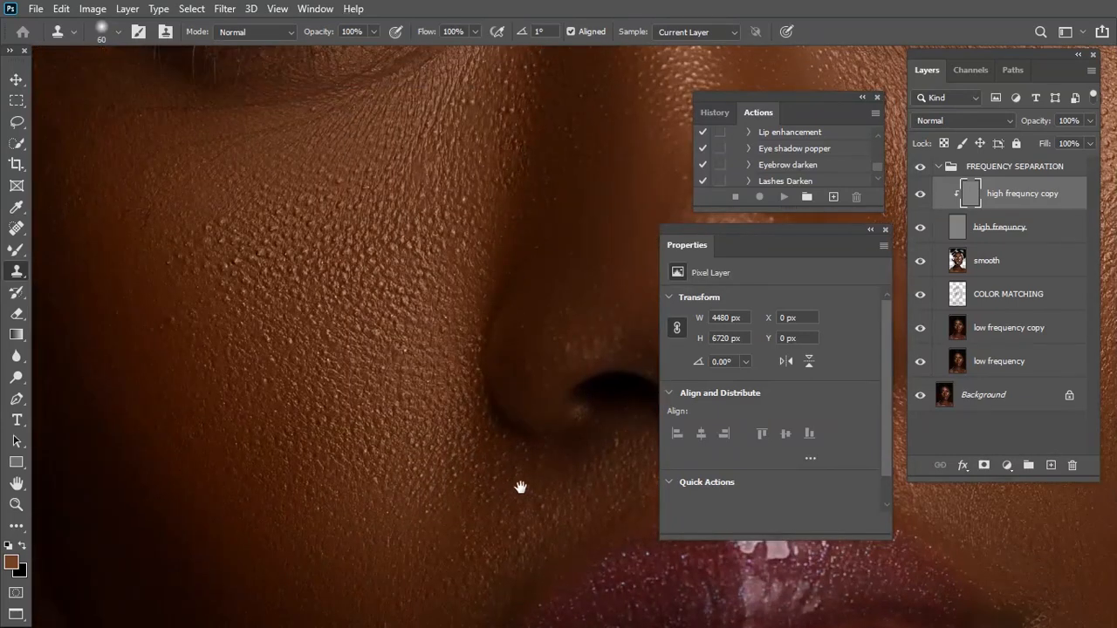
Even out the rough skin texture on the cheek beside the nose with the Clone Stamp at 60 px
drag(485, 378, 492, 471)
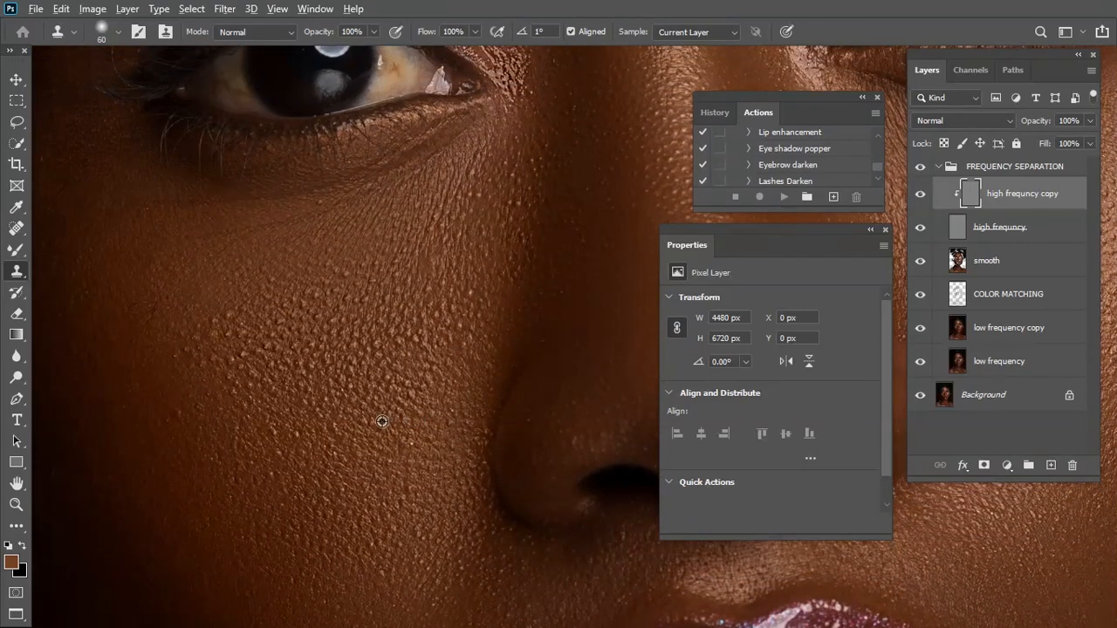
mouse_move(407, 439)
mouse_down()
mouse_move(397, 427)
mouse_move(384, 526)
mouse_up()
alt+click(380, 448)
alt+click(391, 518)
alt+click(309, 442)
drag(309, 459, 285, 464)
alt+click(289, 451)
alt+click(285, 458)
click(302, 471)
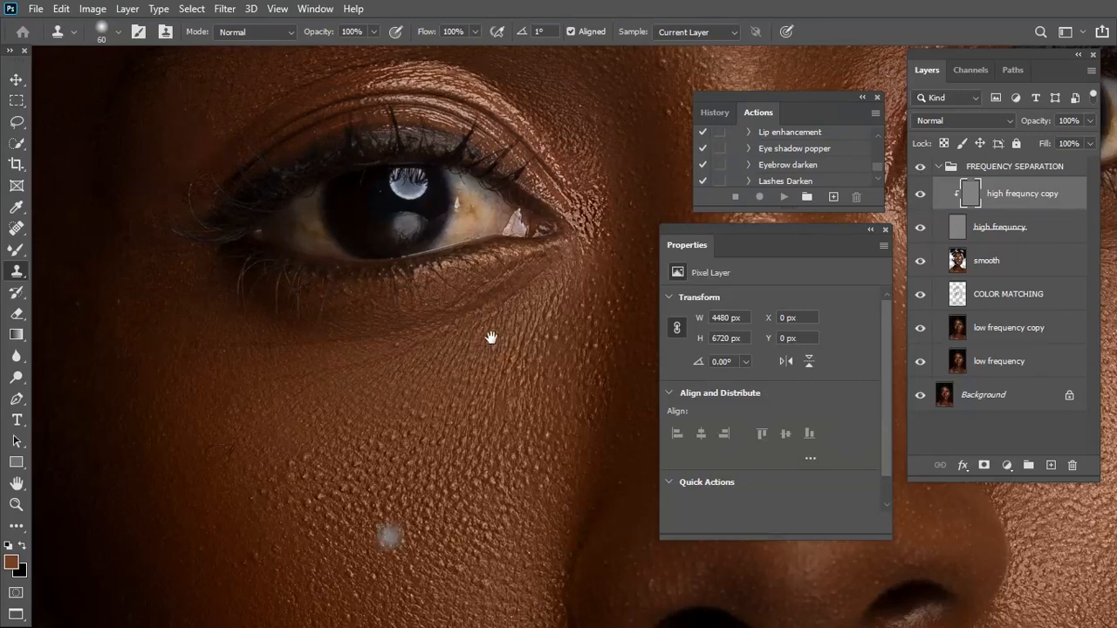
Clone clean skin texture over the blemishes on the forehead and above the eyebrow at 60 px
drag(491, 337, 351, 413)
drag(544, 162, 494, 423)
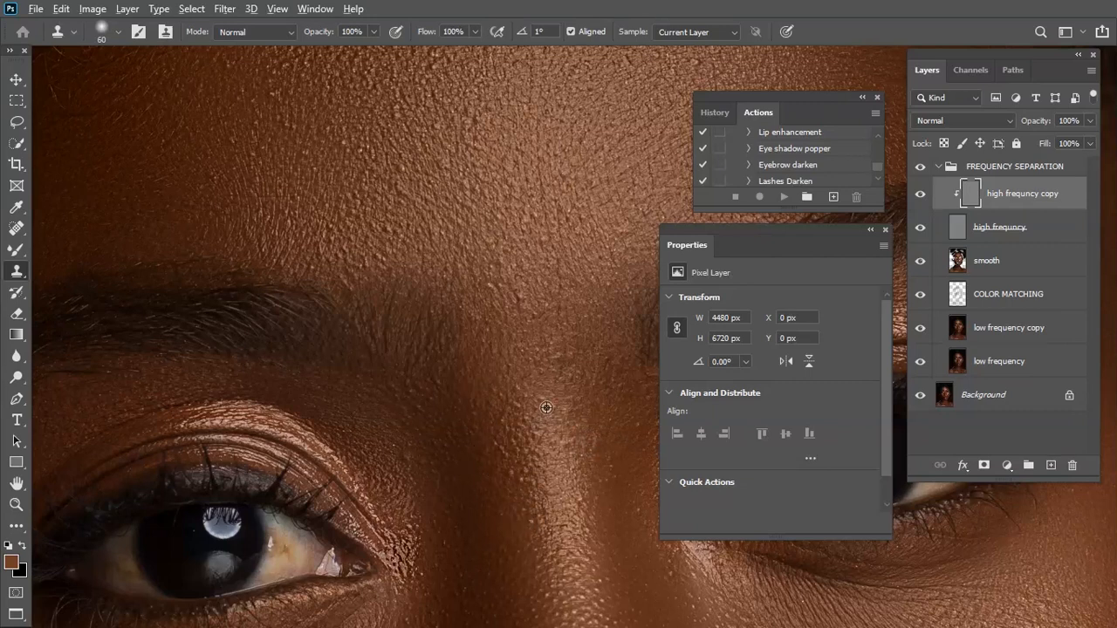
scroll(511, 452, up, 3)
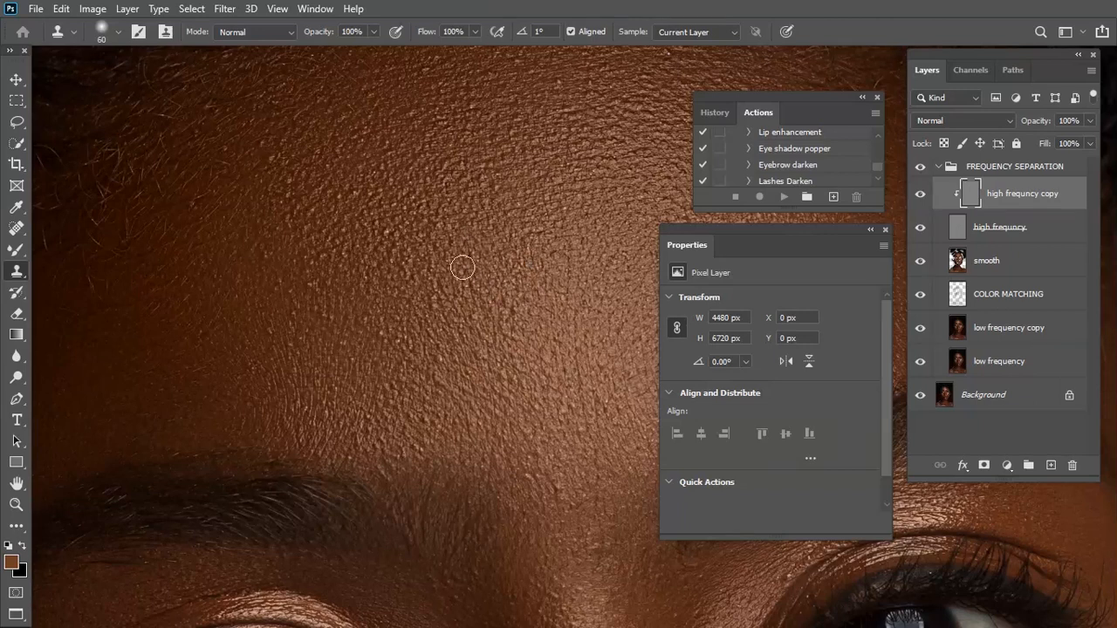
scroll(462, 270, up, 3)
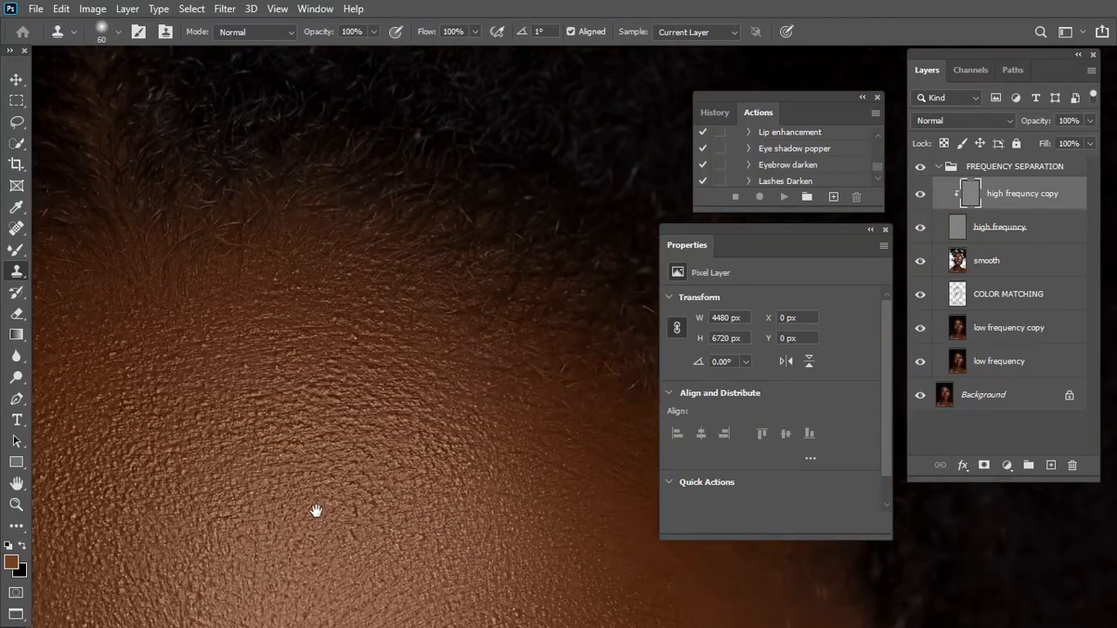
scroll(481, 302, up, 3)
drag(334, 334, 358, 341)
drag(458, 447, 476, 131)
drag(511, 494, 404, 237)
drag(471, 201, 437, 386)
alt+click(337, 244)
drag(373, 270, 374, 295)
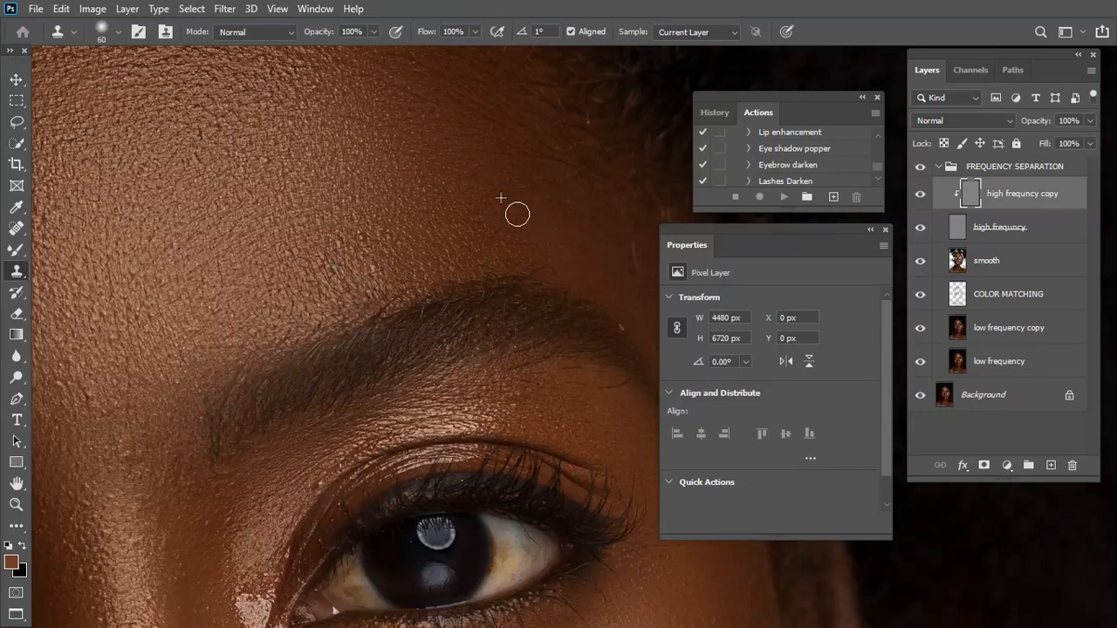
Reduce the Clone Stamp to 25 px and remove the light stray hairs at the eyebrow's outer end and temple
drag(597, 395, 404, 352)
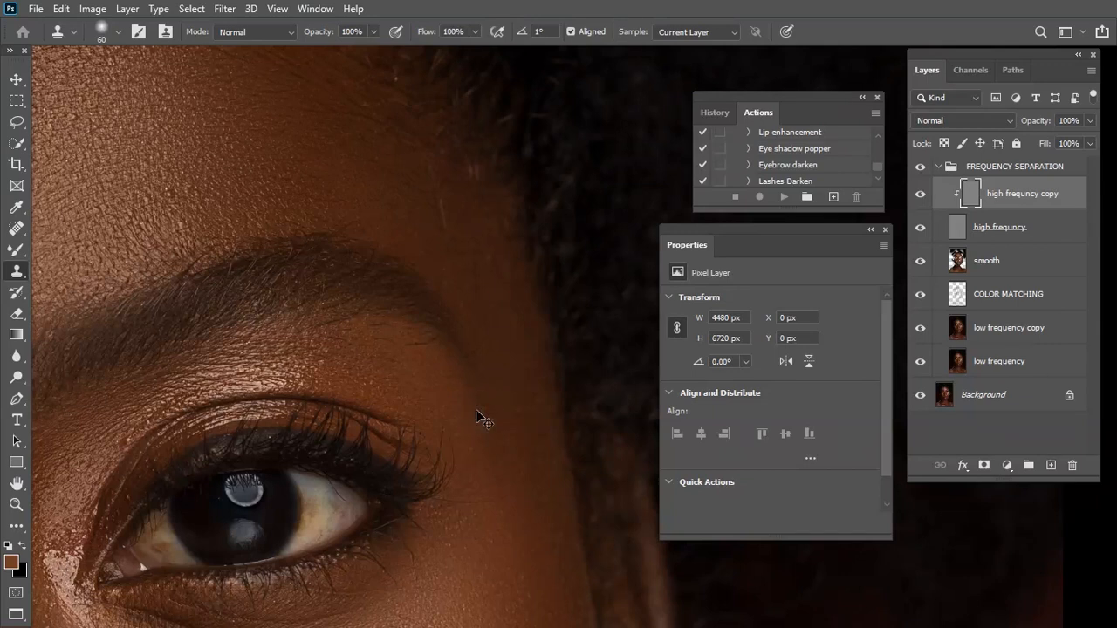
scroll(477, 410, up, 2)
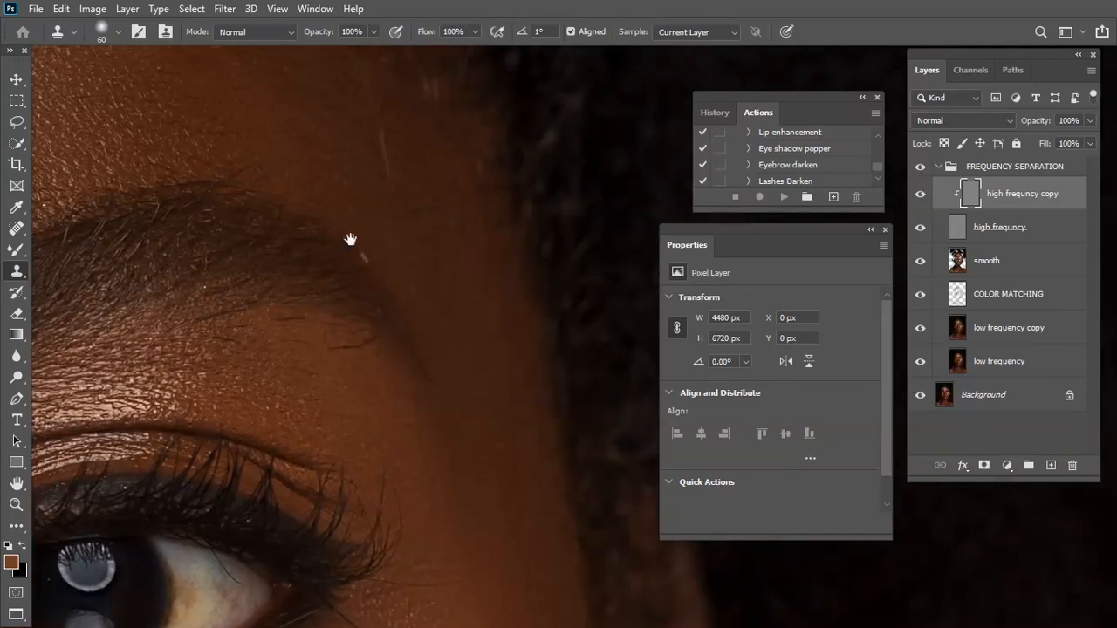
drag(350, 239, 400, 352)
key(bracketleft)
key(bracketleft)
key(bracketleft)
key(bracketleft)
key(bracketleft)
key(bracketleft)
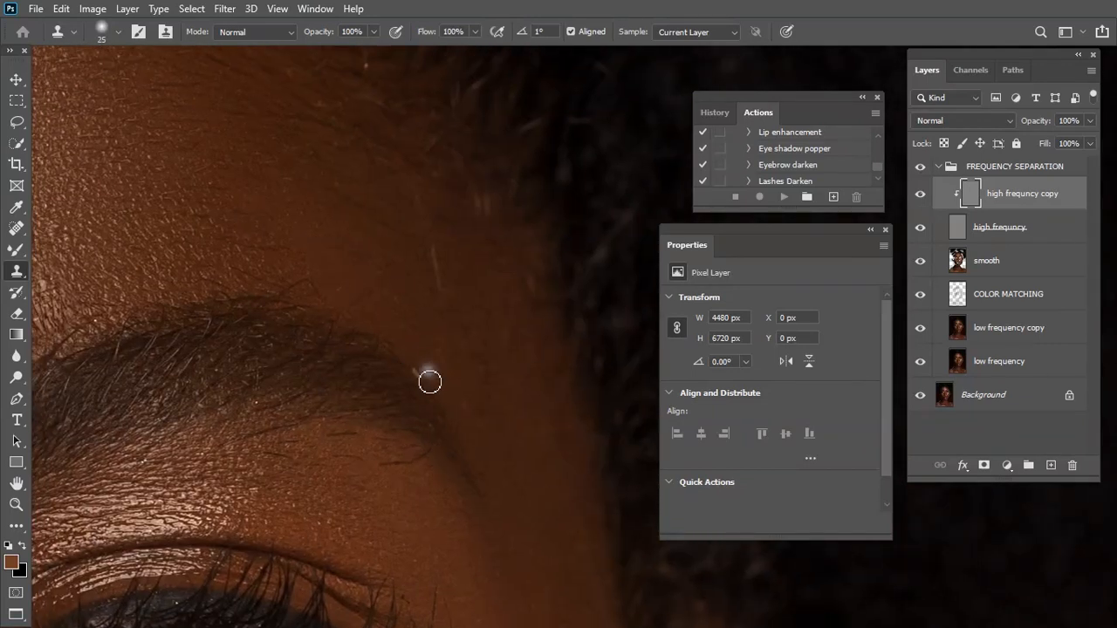
alt+click(424, 352)
drag(421, 372, 497, 336)
scroll(439, 462, down, 5)
drag(451, 408, 503, 358)
Clone over the small specks on the inner upper eyelid with the 25 px brush
drag(217, 568, 284, 486)
drag(223, 254, 315, 467)
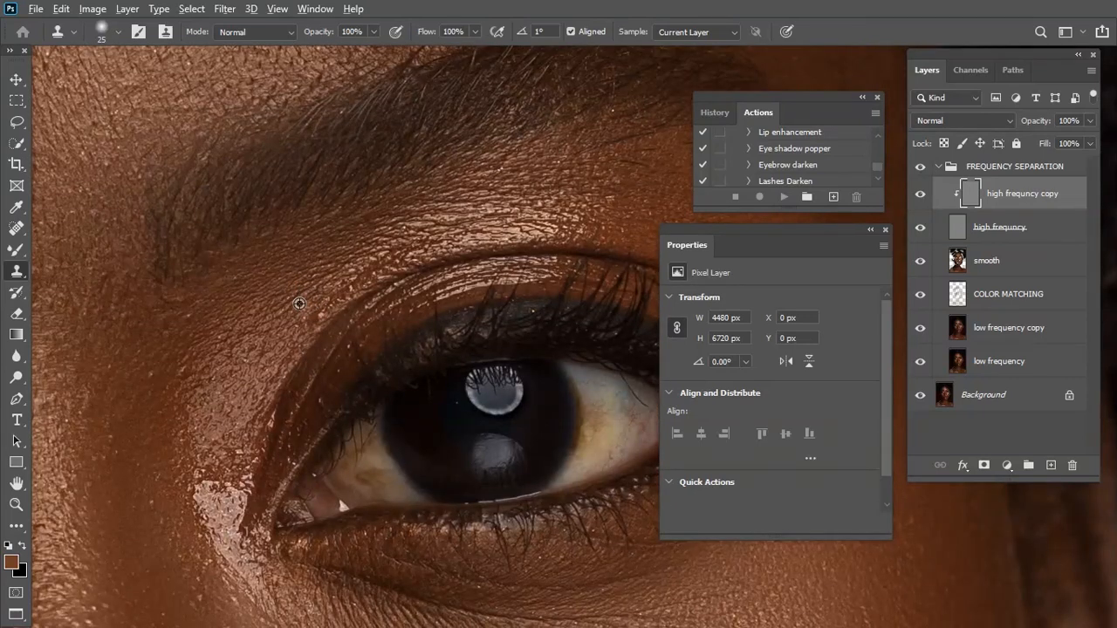
alt+click(308, 296)
drag(326, 317, 316, 328)
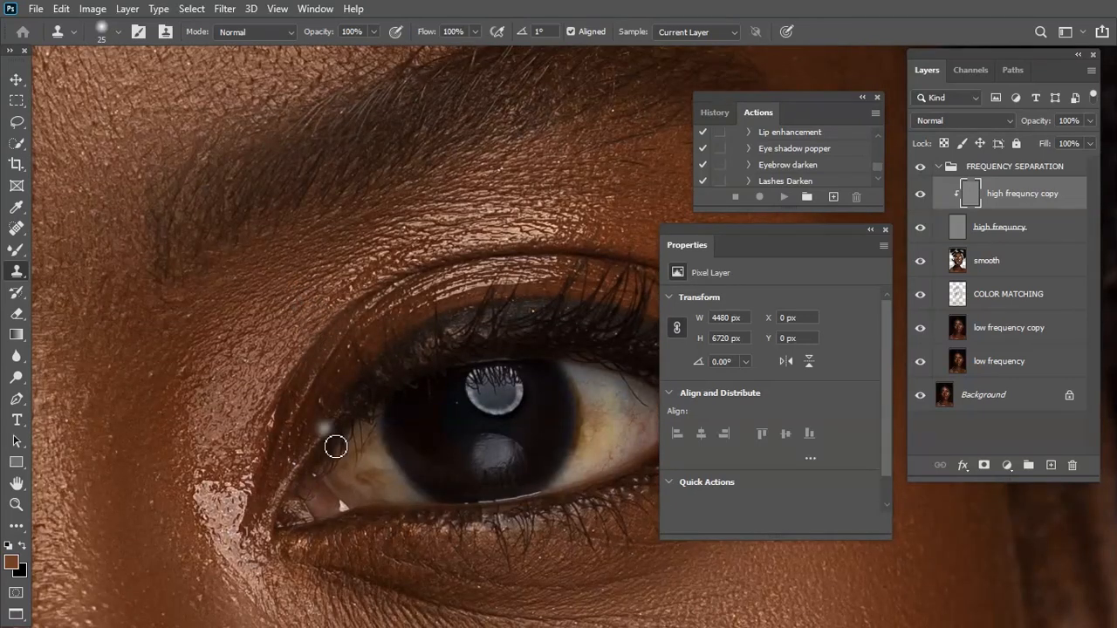
Remove the small dark spot and specks along the side of the nose below the inner eye corner at 25 px
drag(209, 550, 372, 348)
drag(365, 434, 409, 298)
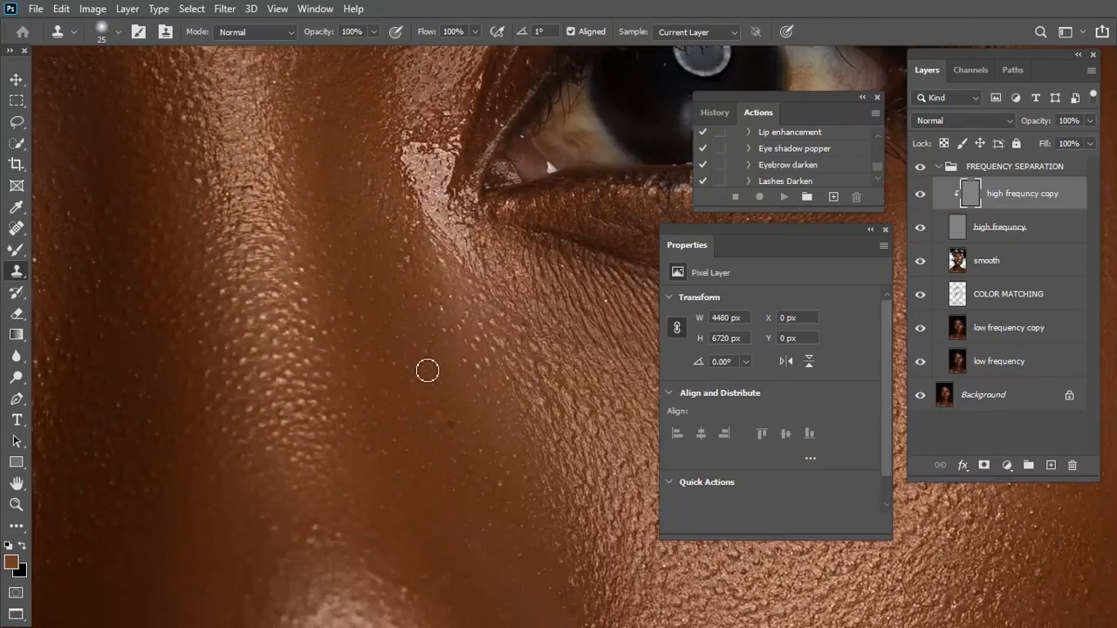
alt+click(440, 403)
drag(453, 432, 457, 428)
mouse_move(475, 499)
mouse_down()
mouse_move(433, 337)
mouse_move(456, 326)
mouse_up()
alt+click(444, 332)
drag(344, 463, 487, 342)
mouse_move(421, 440)
mouse_down()
mouse_move(442, 394)
mouse_move(445, 402)
mouse_up()
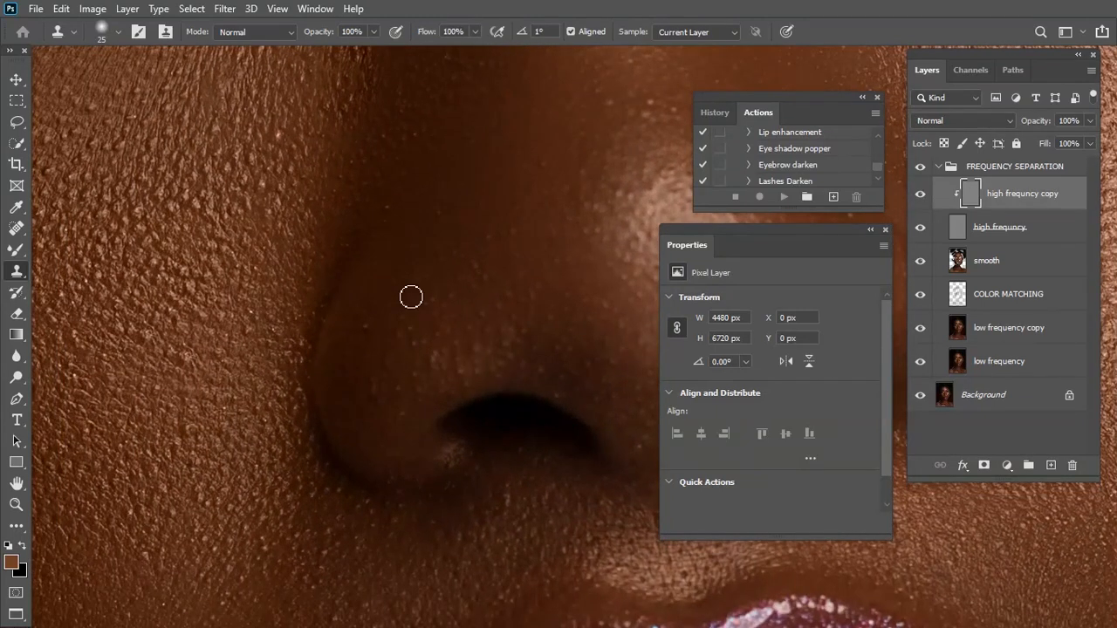
Select and collapse the FREQUENCY SEPARATION layer group
key(ctrl+0)
mouse_move(510, 425)
mouse_down()
mouse_move(460, 403)
mouse_move(483, 441)
mouse_up()
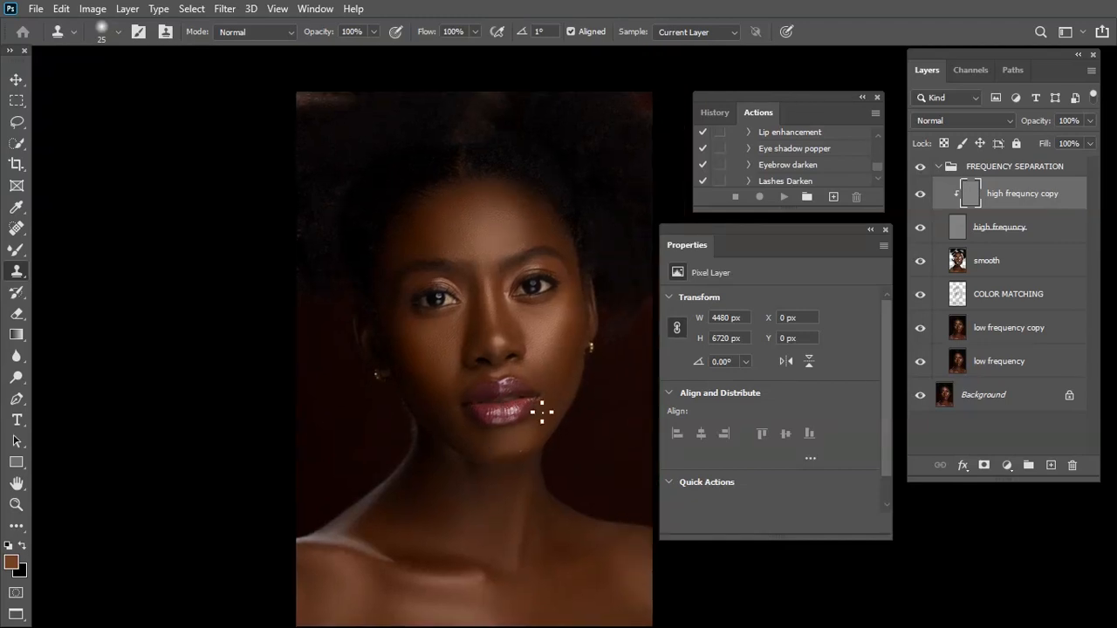
click(1011, 162)
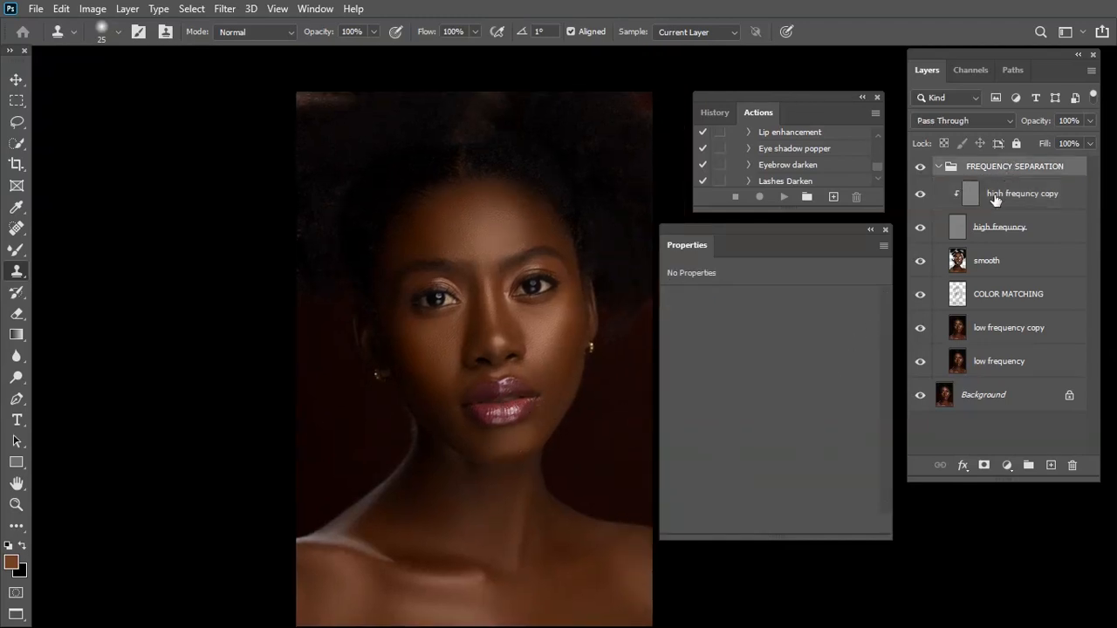
click(938, 167)
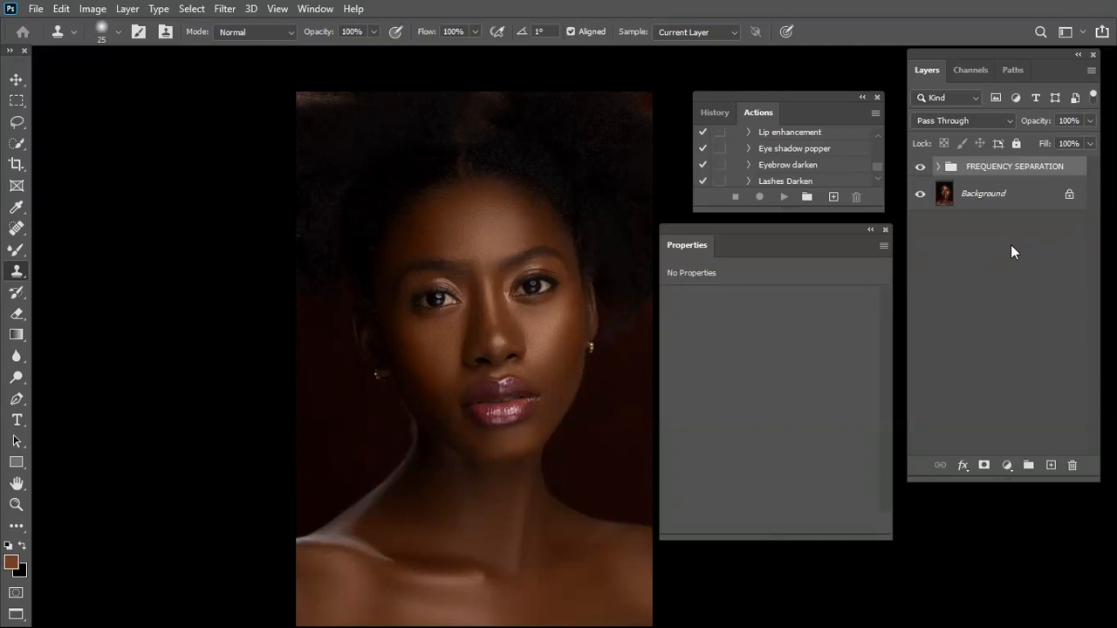
Add a Curves adjustment layer above the FREQUENCY SEPARATION group and duplicate it
click(1008, 464)
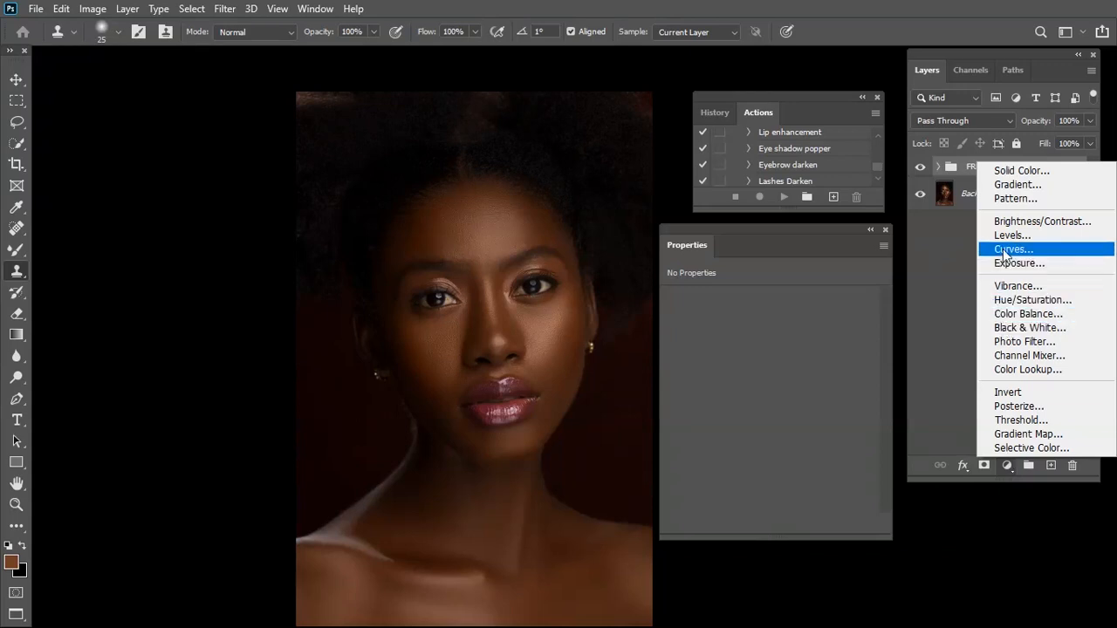
click(1003, 250)
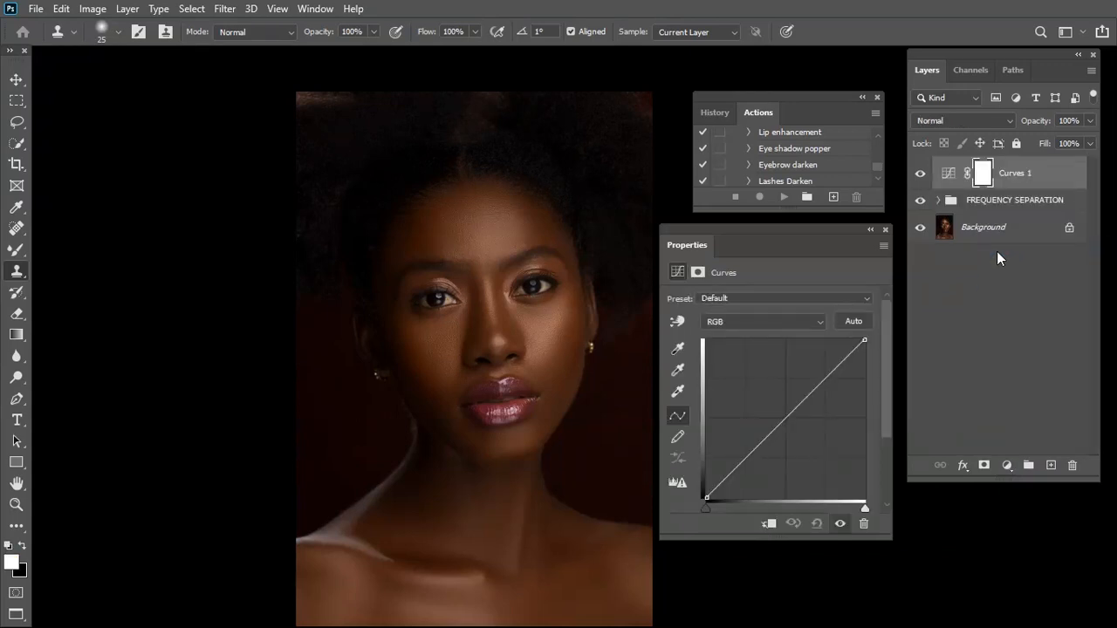
click(885, 231)
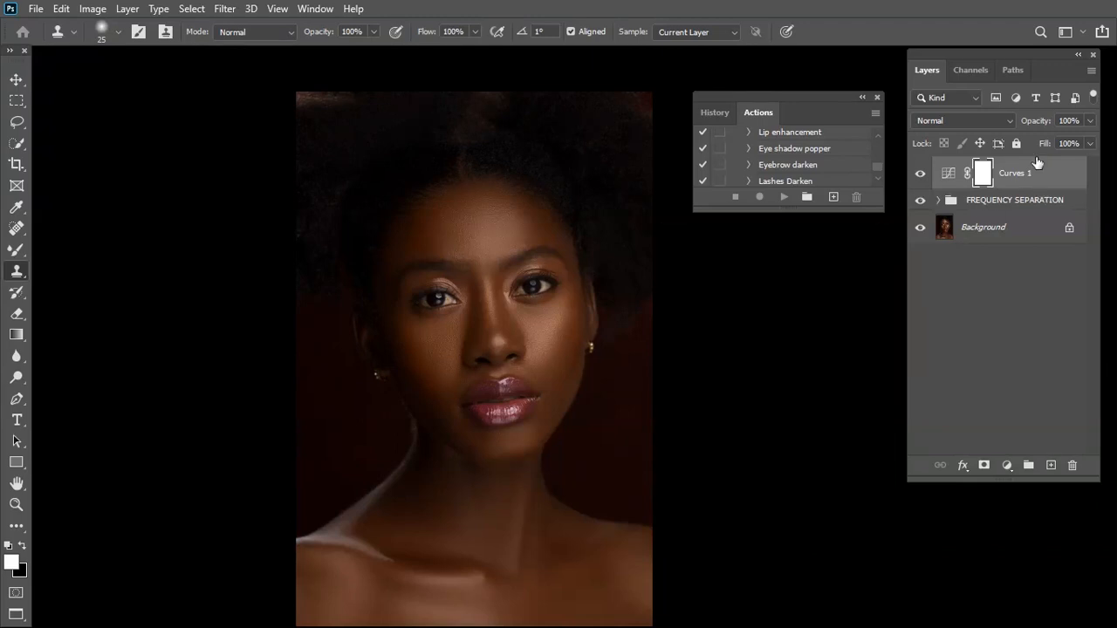
drag(1022, 172, 1050, 468)
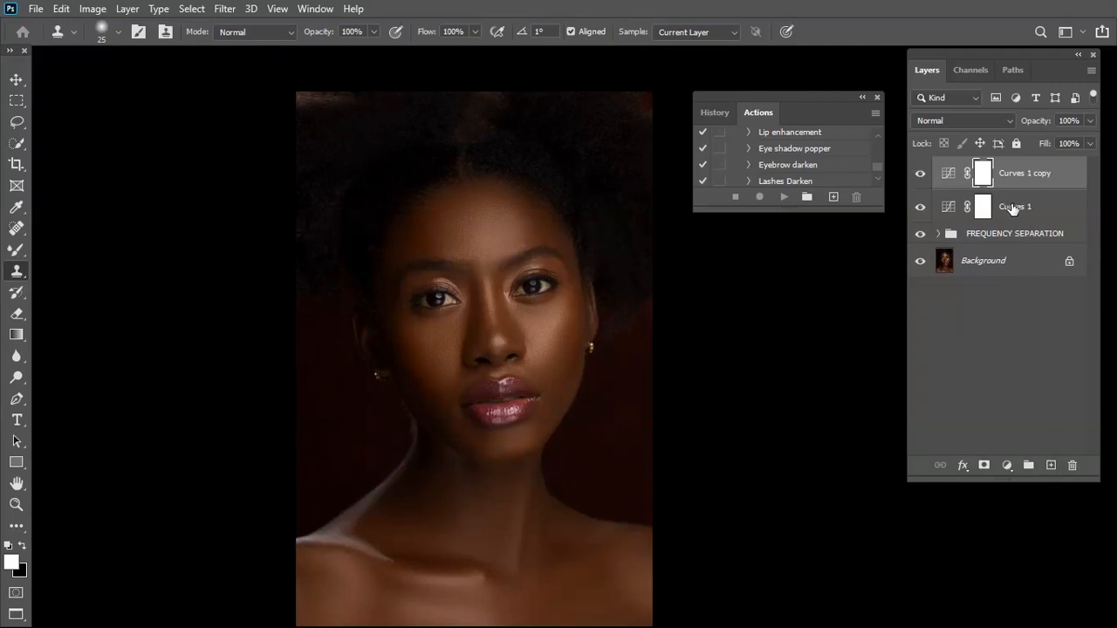
Group the two Curves layers, name the group "dorge and burn" and expand it
shift+click(1012, 207)
drag(1031, 183, 1027, 465)
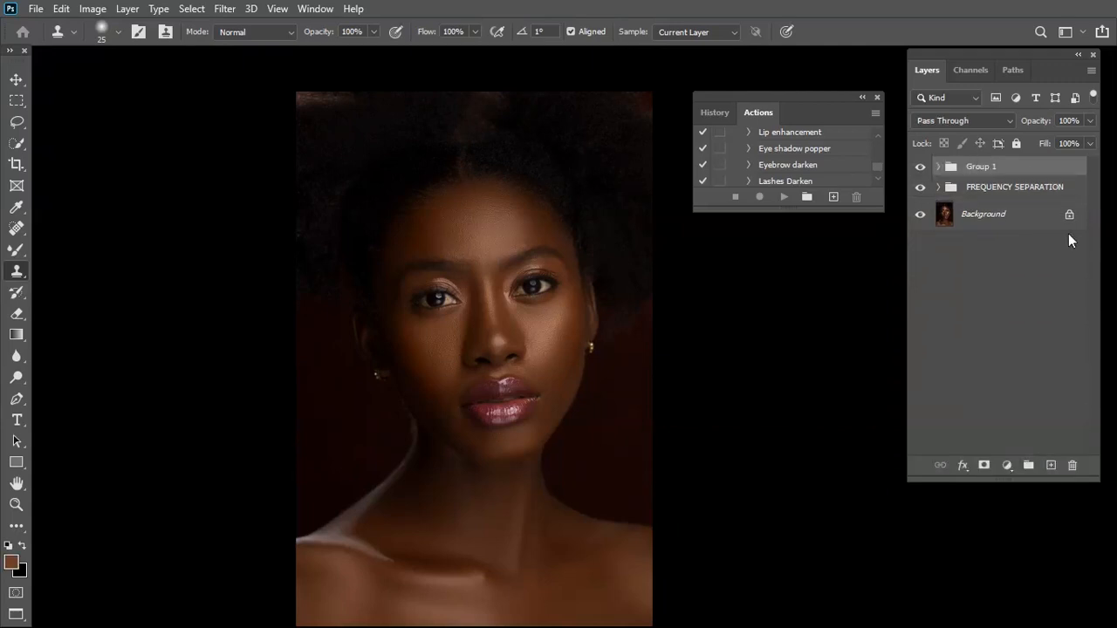
double_click(987, 168)
text(dodge and burn)
key(Return)
click(938, 166)
Rename the lower Curves layer "dorge" and the upper copy "burn"
click(1039, 230)
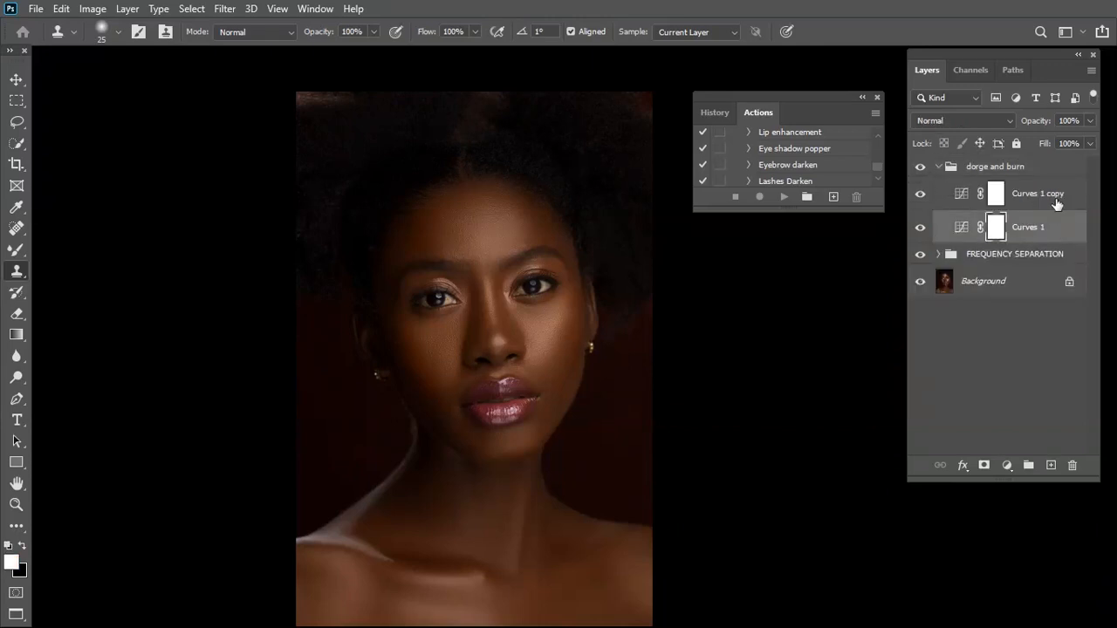
double_click(1029, 226)
text(do)
double_click(1037, 228)
click(1055, 227)
key(Return)
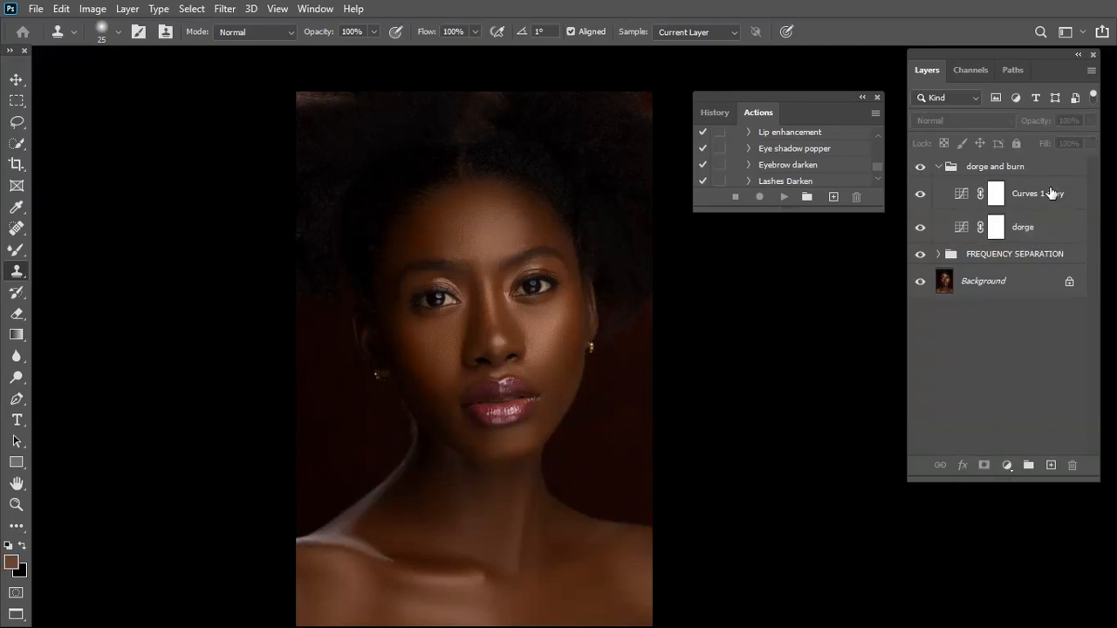
double_click(1042, 192)
text(burn)
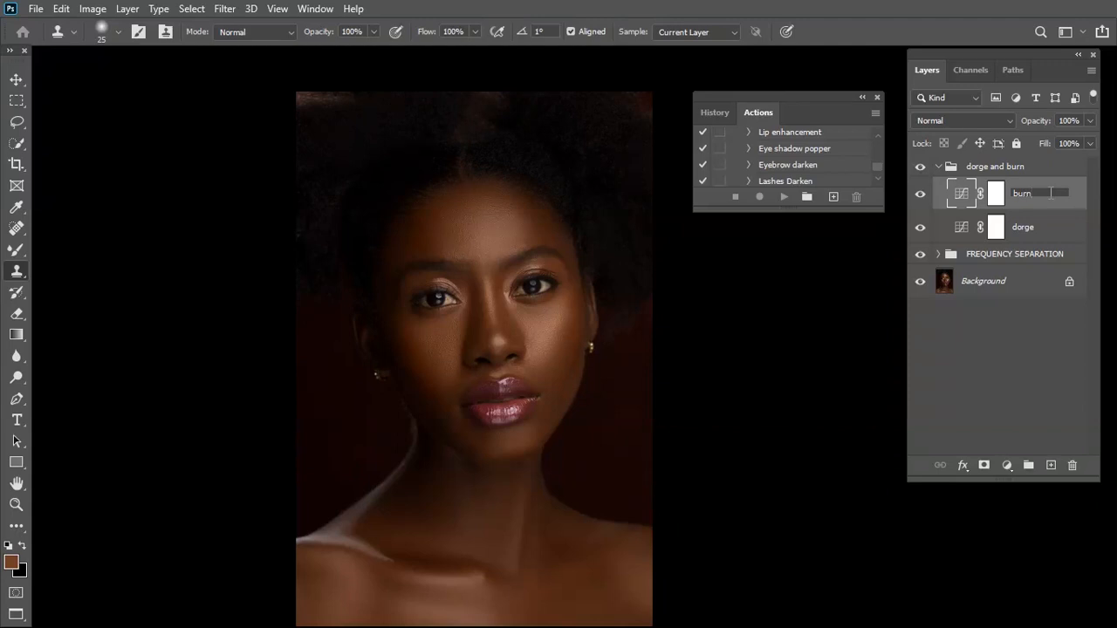
key(Return)
Set the blend mode of the dorge Curves layer to Screen
click(1023, 227)
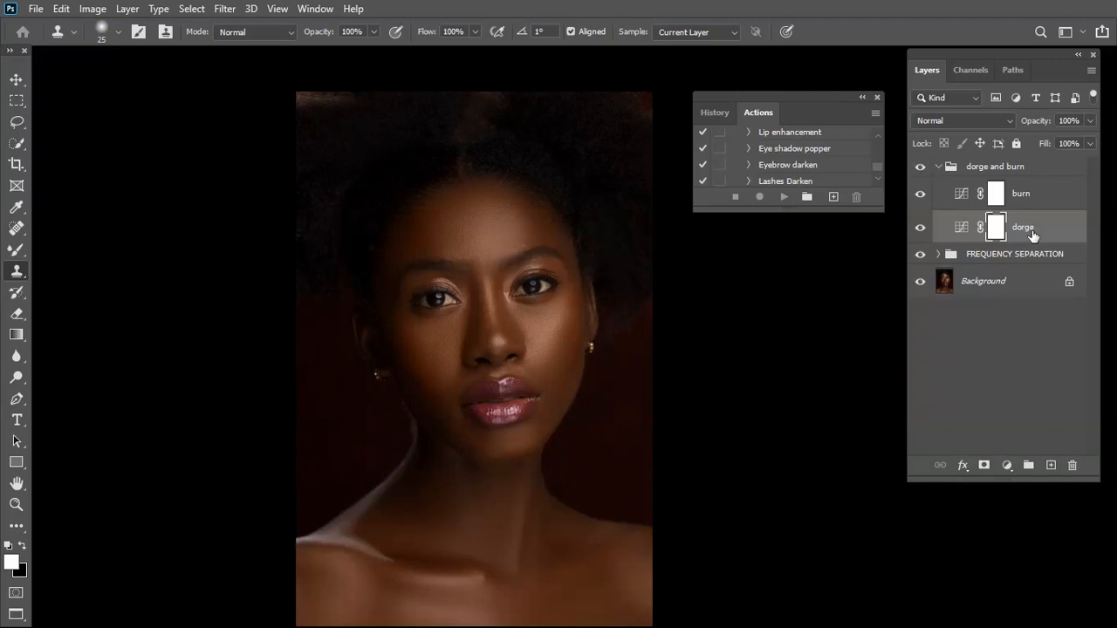
click(1035, 199)
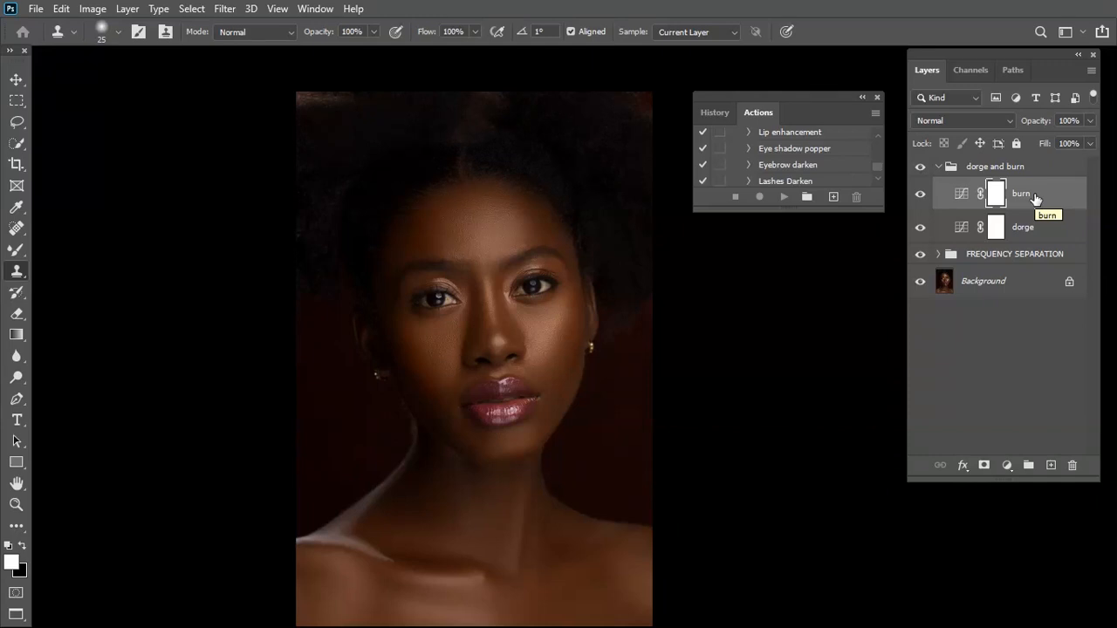
click(1035, 233)
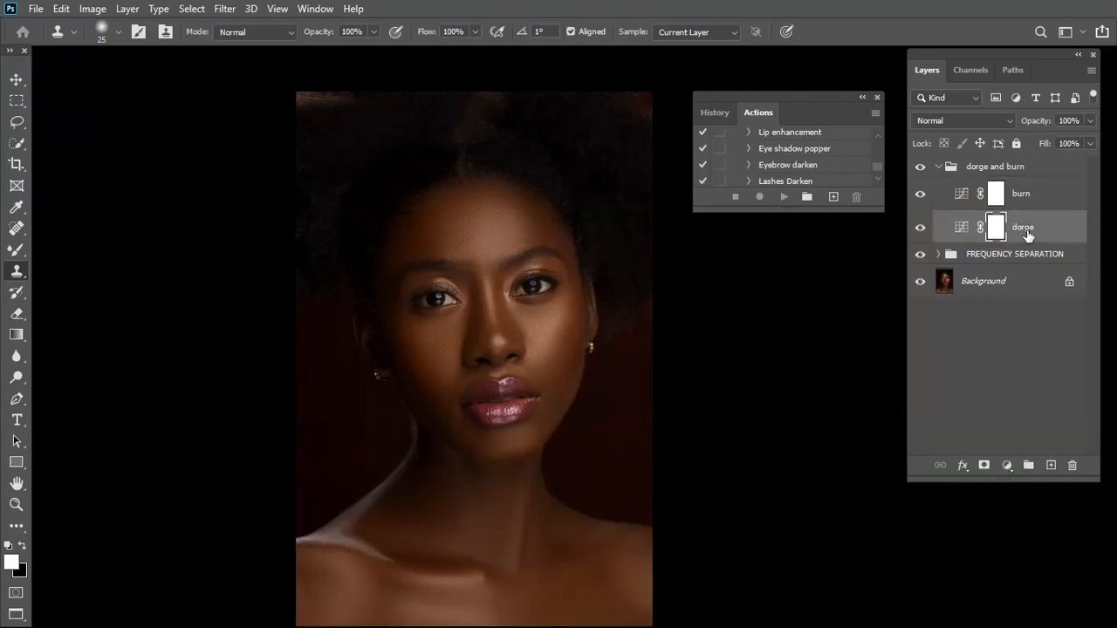
click(954, 122)
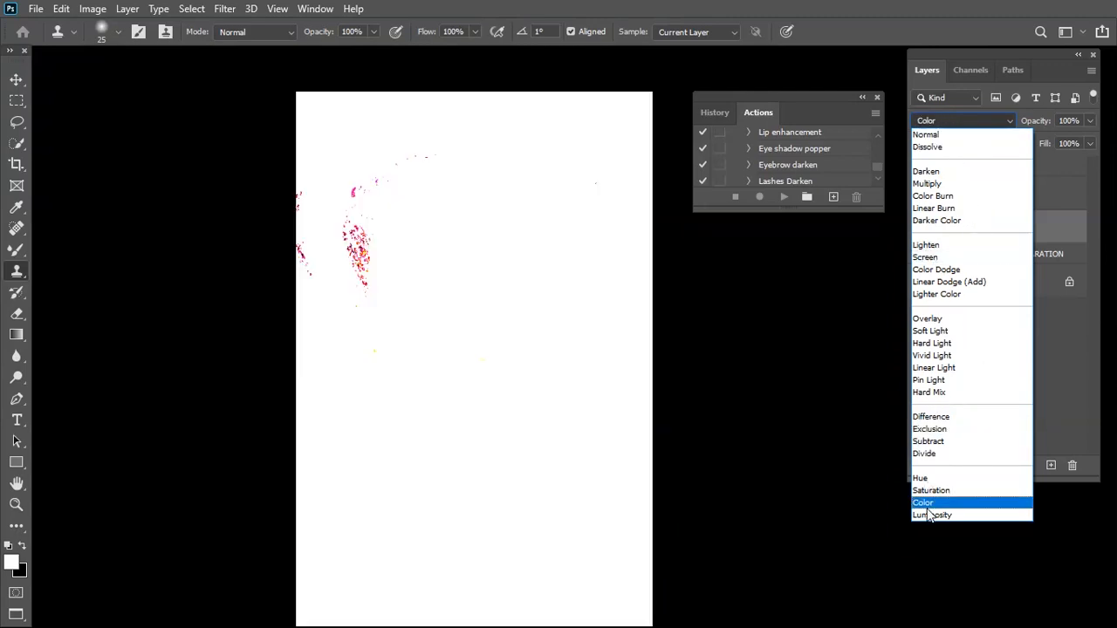
click(957, 261)
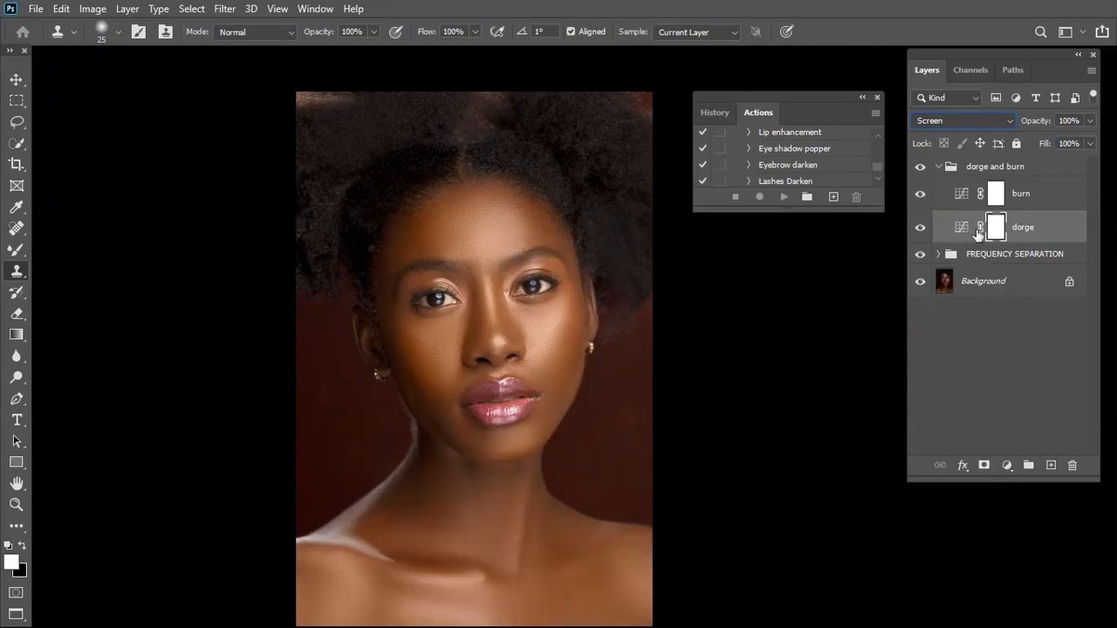
Invert the layer mask of the dorge layer to black
double_click(961, 229)
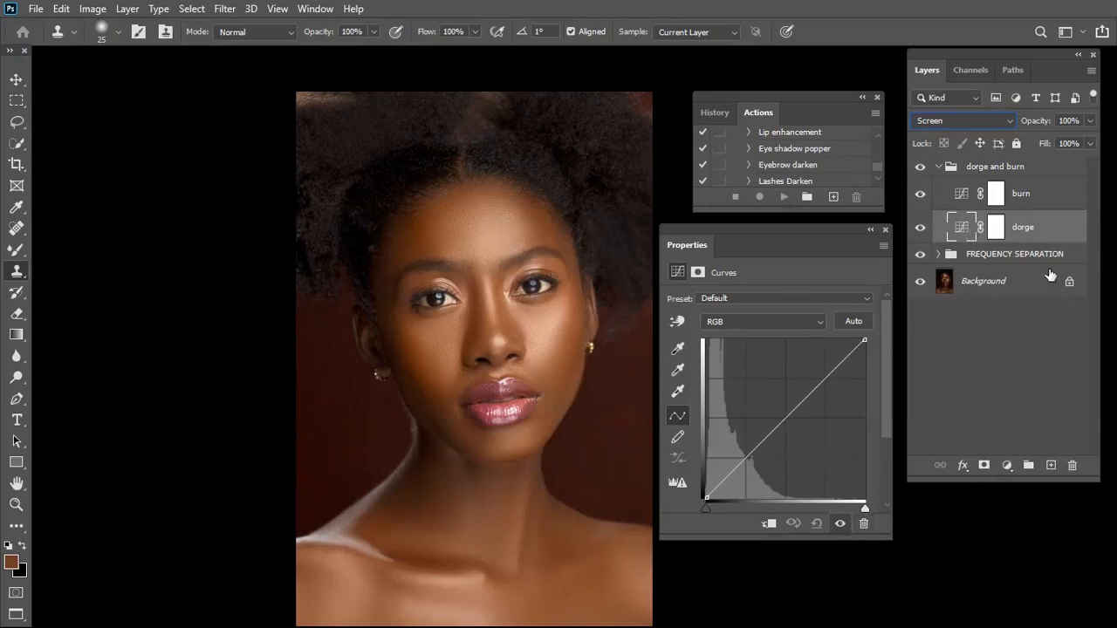
click(997, 228)
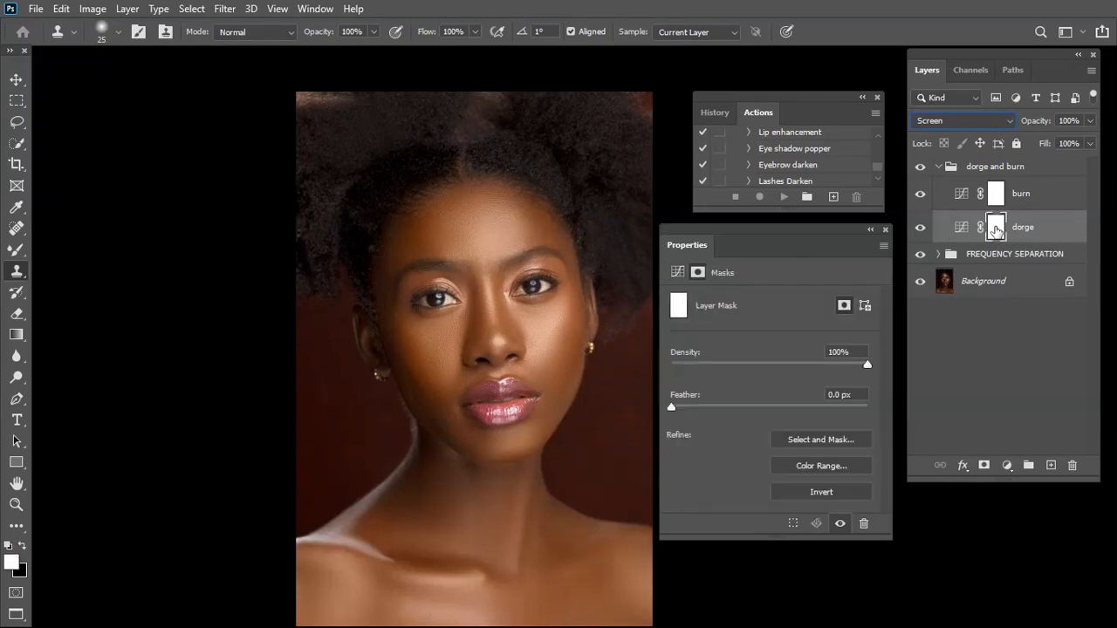
click(821, 492)
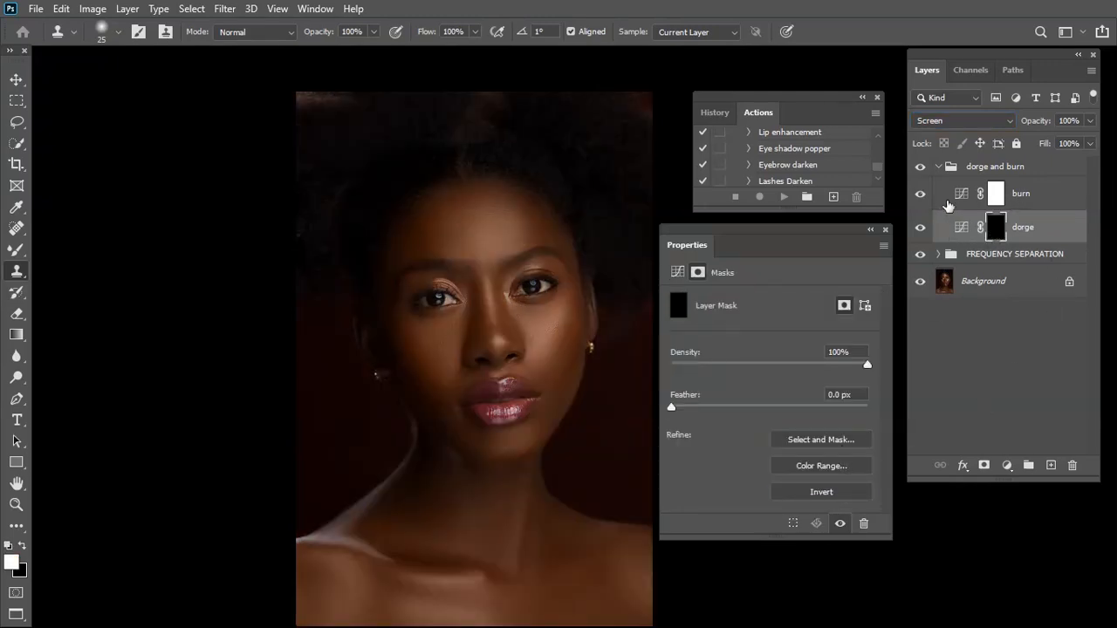
Set the blend mode of the burn Curves layer to Multiply
click(1044, 203)
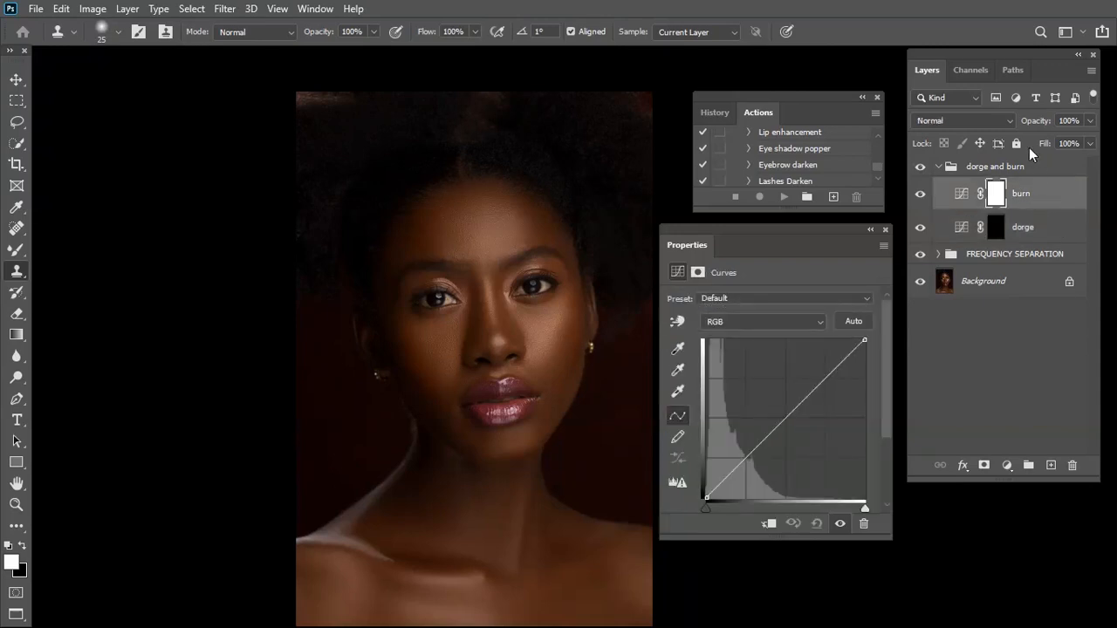
click(987, 122)
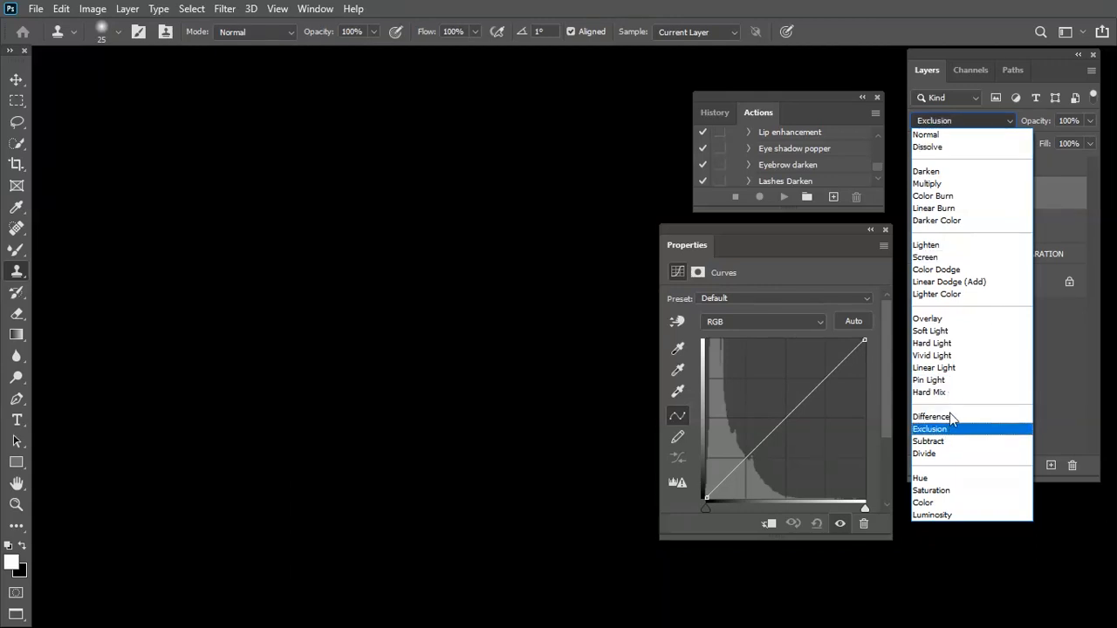
click(965, 183)
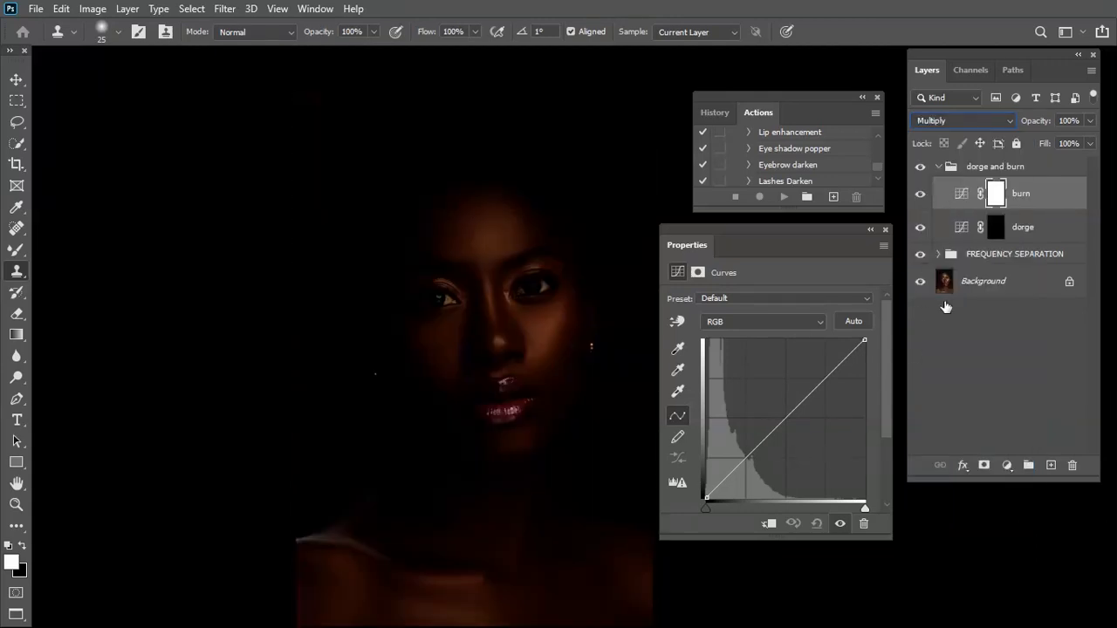
Invert the layer mask of the burn layer to black and close the mask properties
click(998, 197)
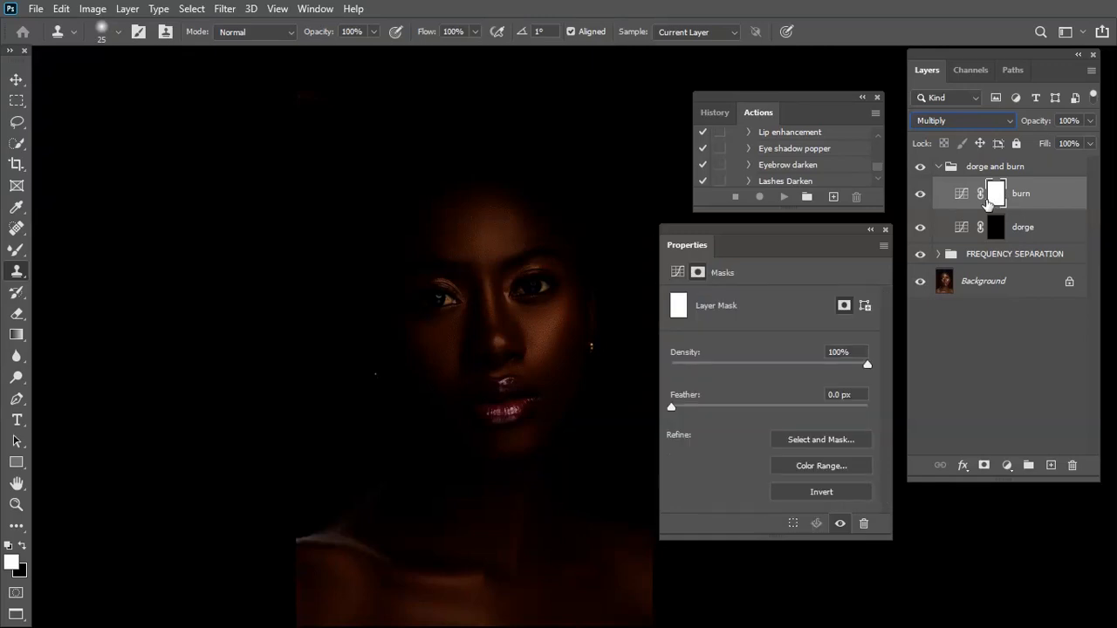
click(821, 492)
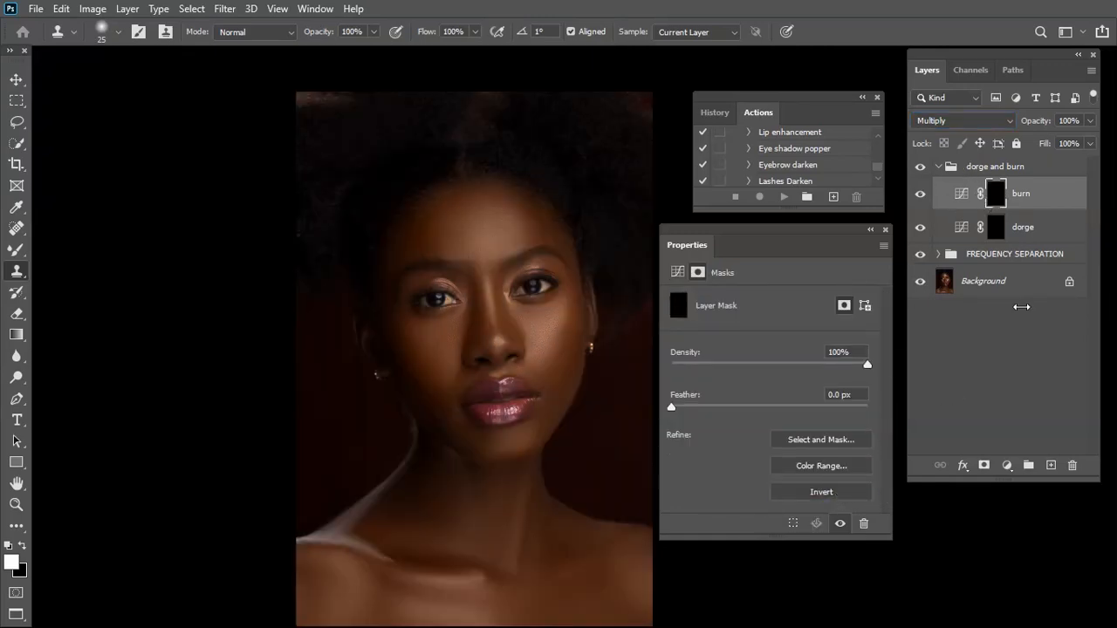
click(885, 230)
Collapse the dorge and burn group and duplicate it
click(1011, 171)
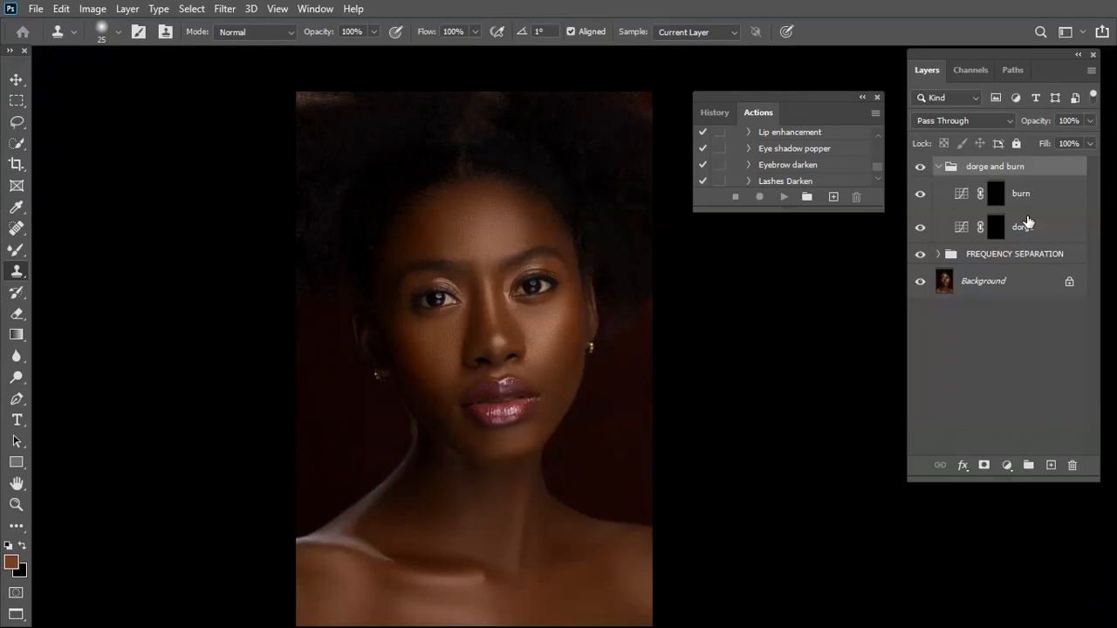
click(938, 167)
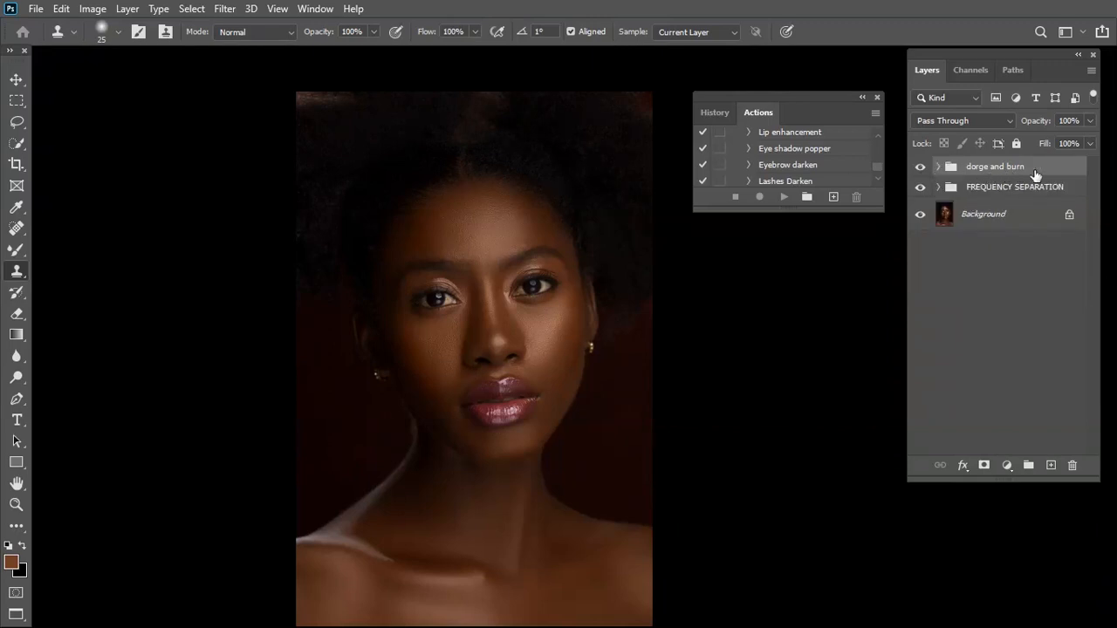
mouse_move(996, 175)
mouse_down()
mouse_move(1047, 240)
mouse_move(1050, 465)
mouse_up()
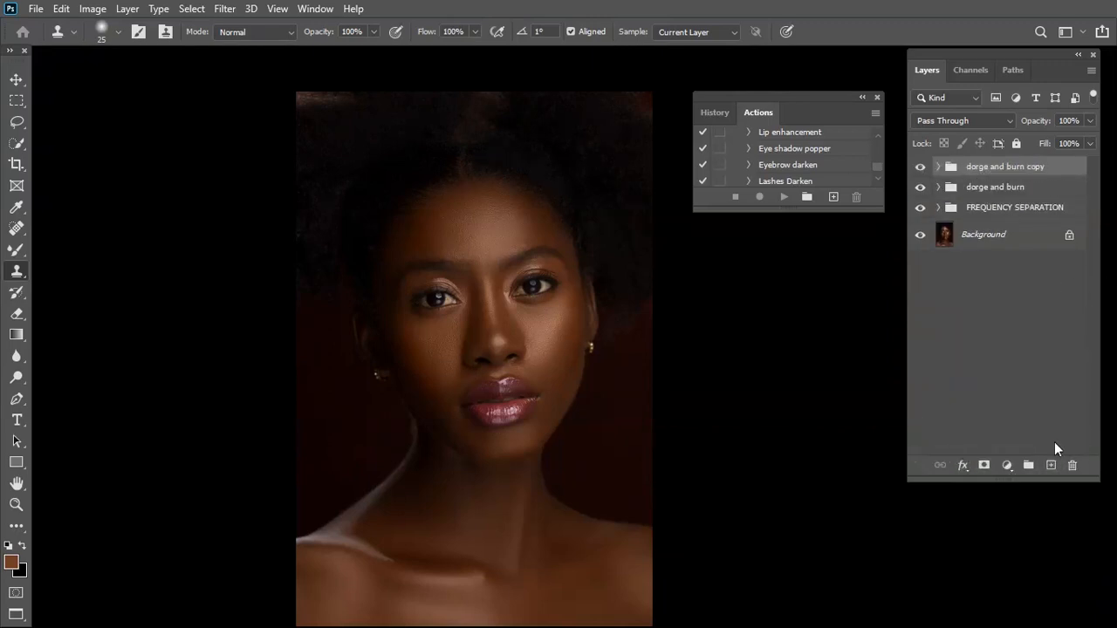
Add the prefix "global" to the name of the duplicated dorge and burn group
double_click(978, 168)
click(1034, 152)
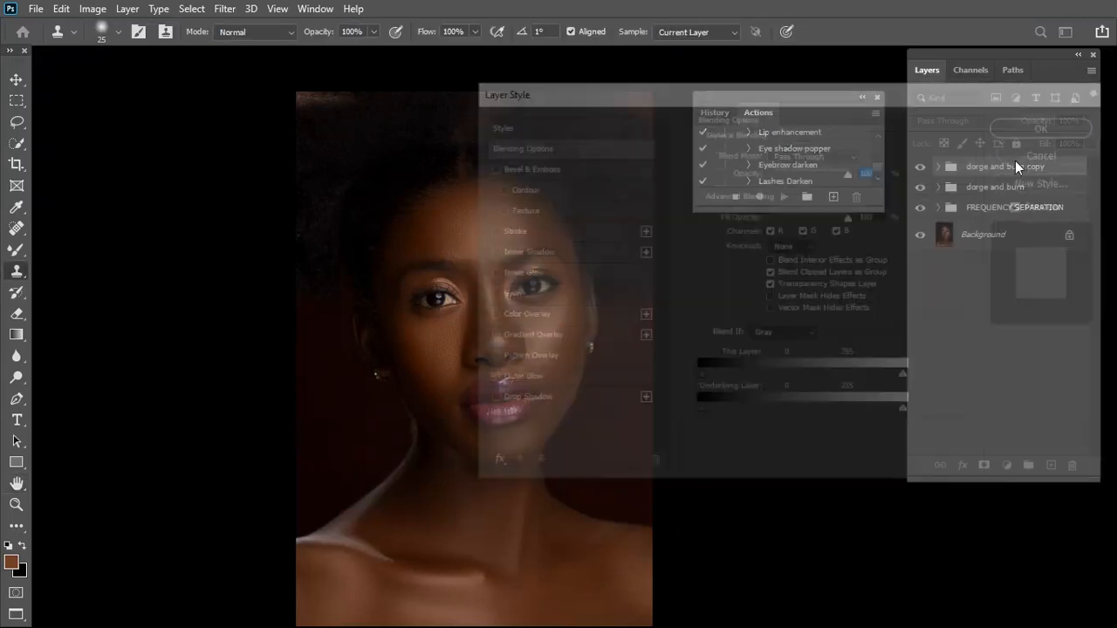
double_click(987, 168)
click(969, 166)
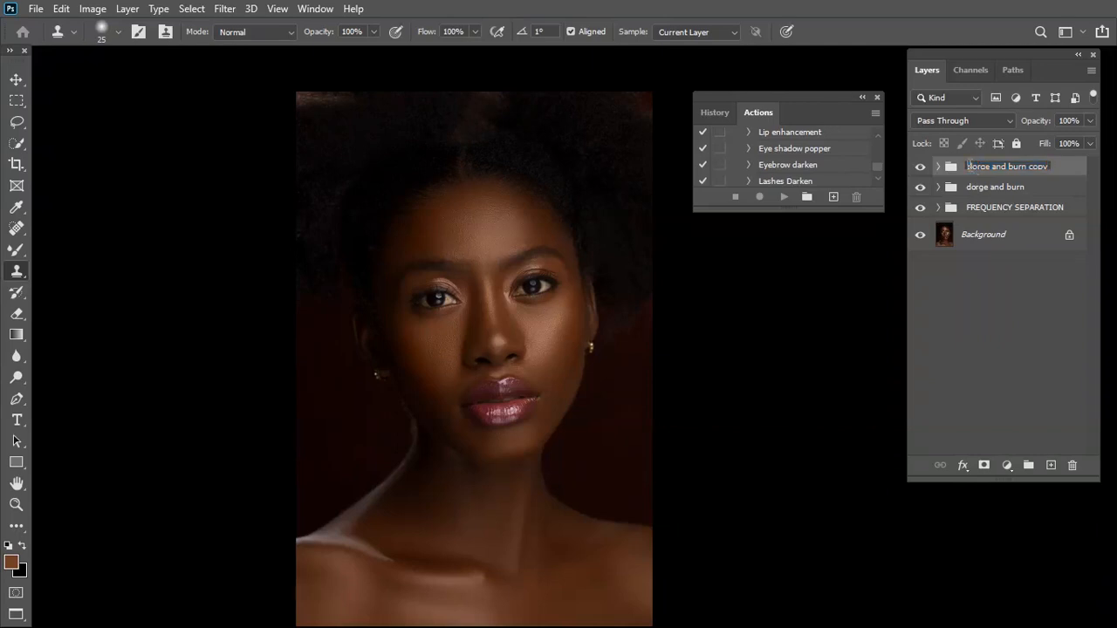
text(global)
Rename the original dorge and burn group "local dorge and burn"
double_click(981, 188)
click(968, 188)
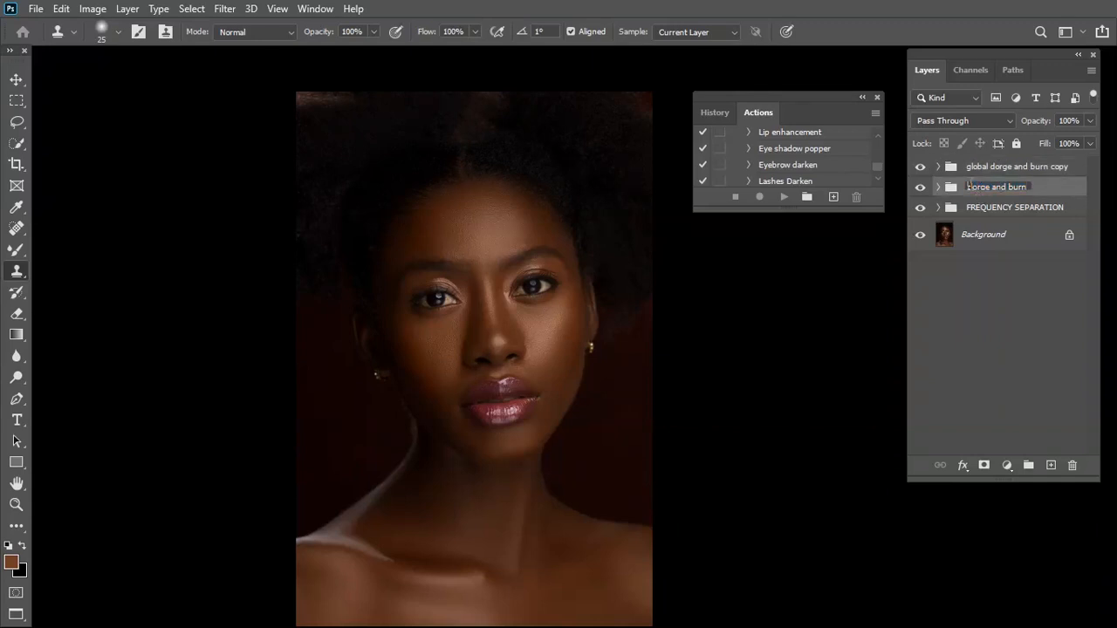
text(local)
key(BackSpace)
key(BackSpace)
text(ola)
key(BackSpace)
key(BackSpace)
Remove "copy" from the duplicated group's name so it reads "global dorge and burn"
key(BackSpace)
text(al)
double_click(1076, 165)
click(1076, 166)
key(BackSpace)
key(BackSpace)
key(BackSpace)
key(Return)
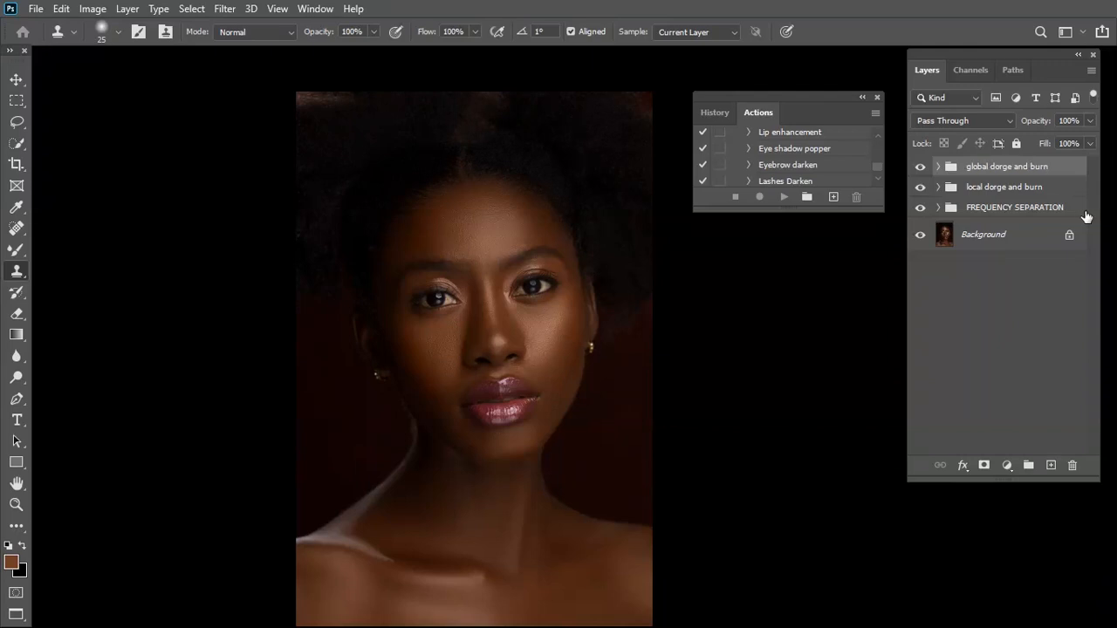
click(981, 192)
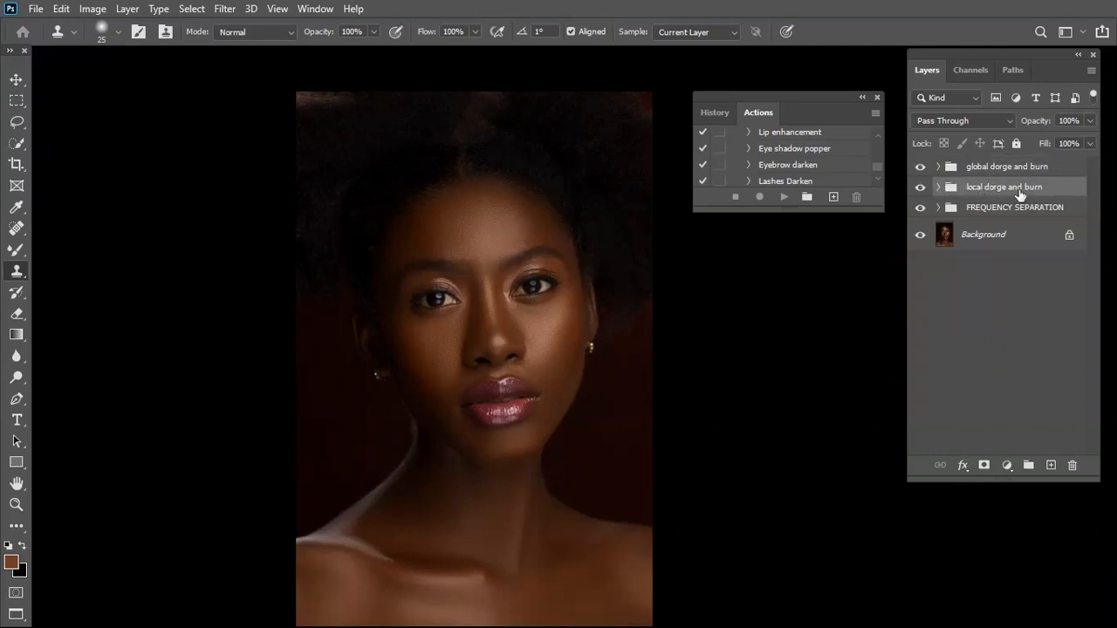
key(ctrl+plus)
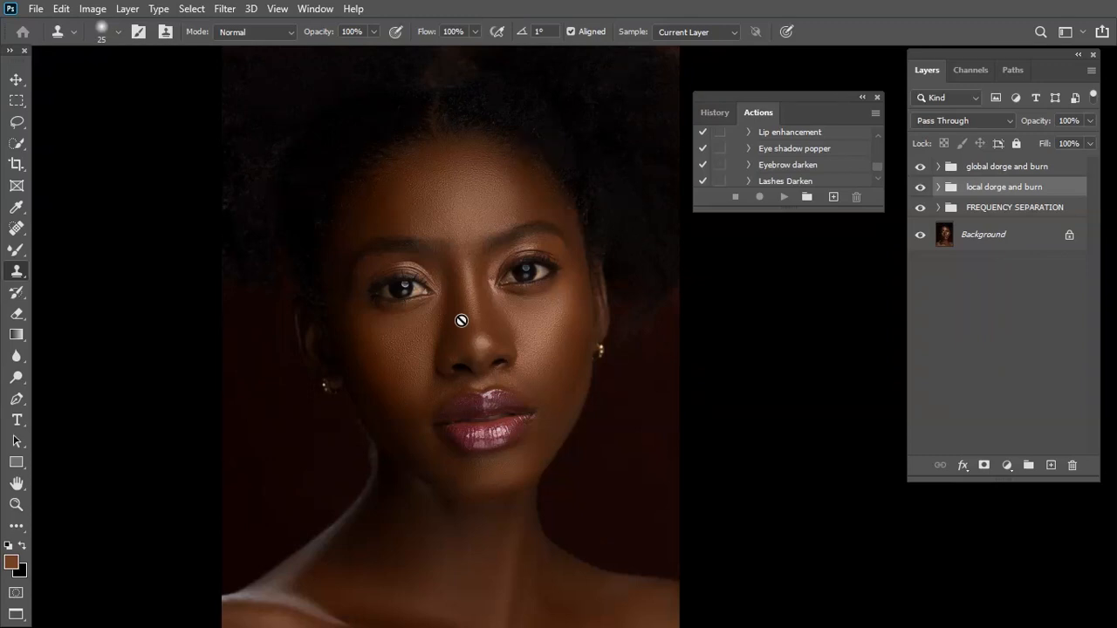
key(ctrl+plus)
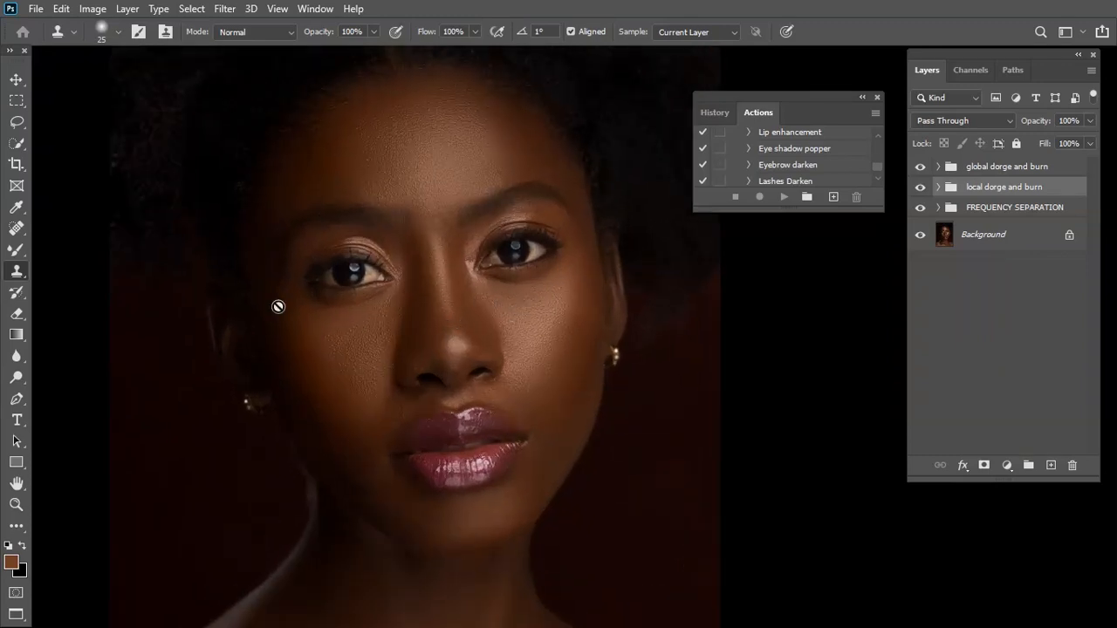
click(17, 250)
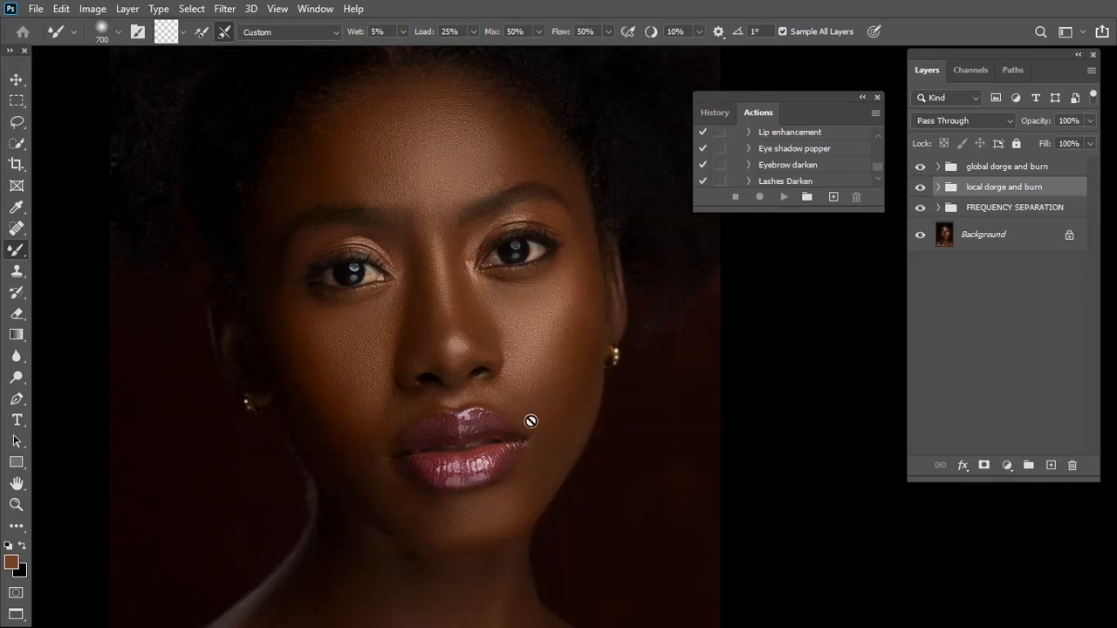
click(1005, 174)
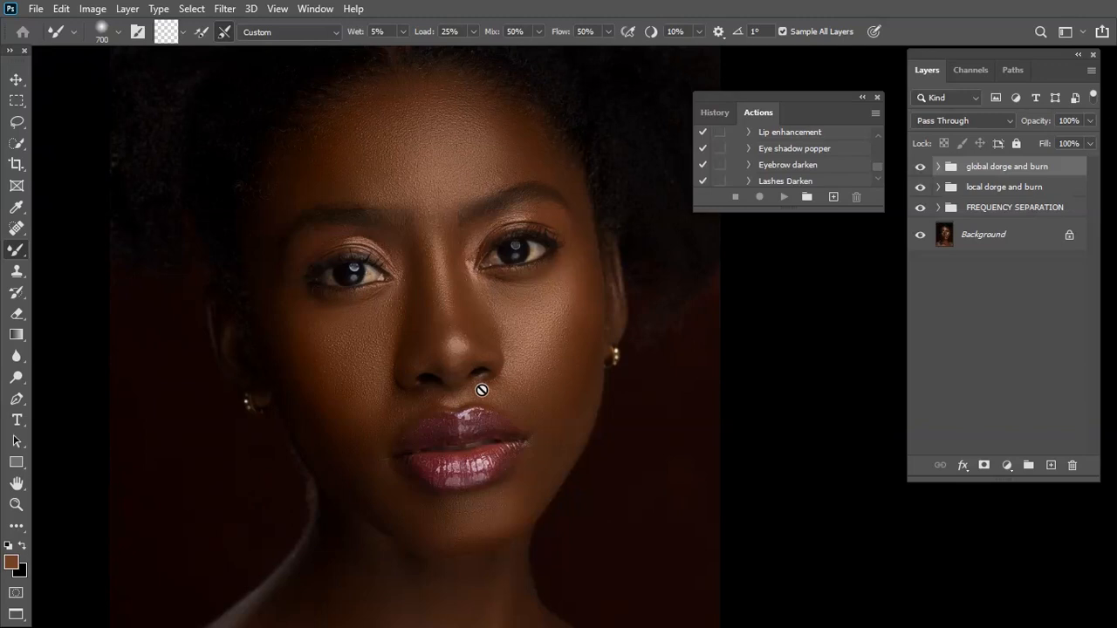
scroll(571, 340, down, 1)
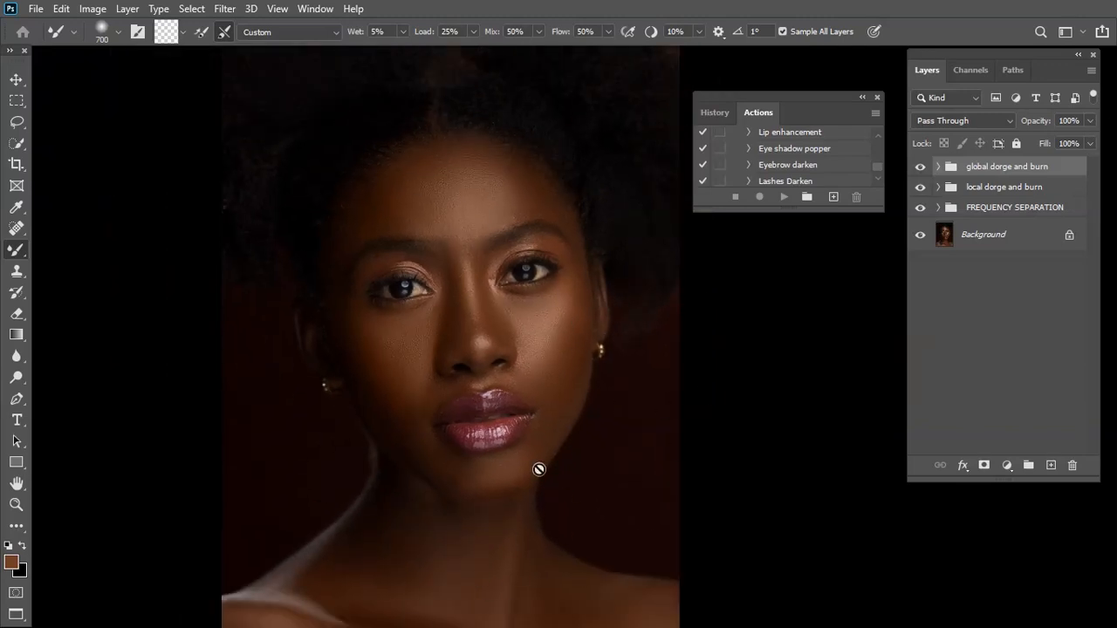
scroll(563, 491, down, 2)
scroll(623, 422, up, 1)
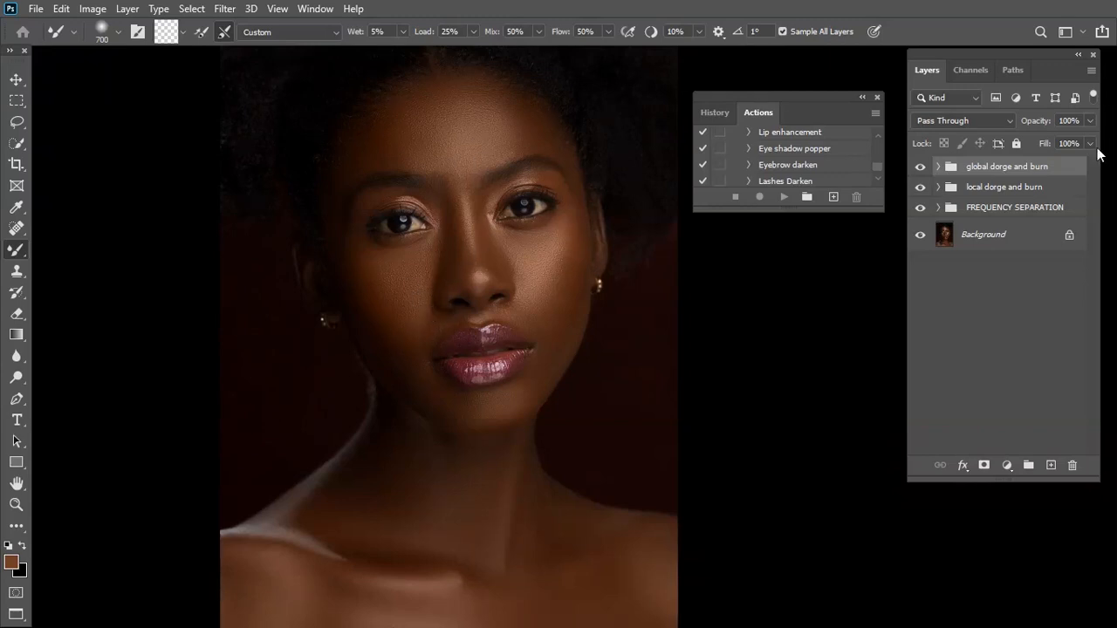
click(1009, 187)
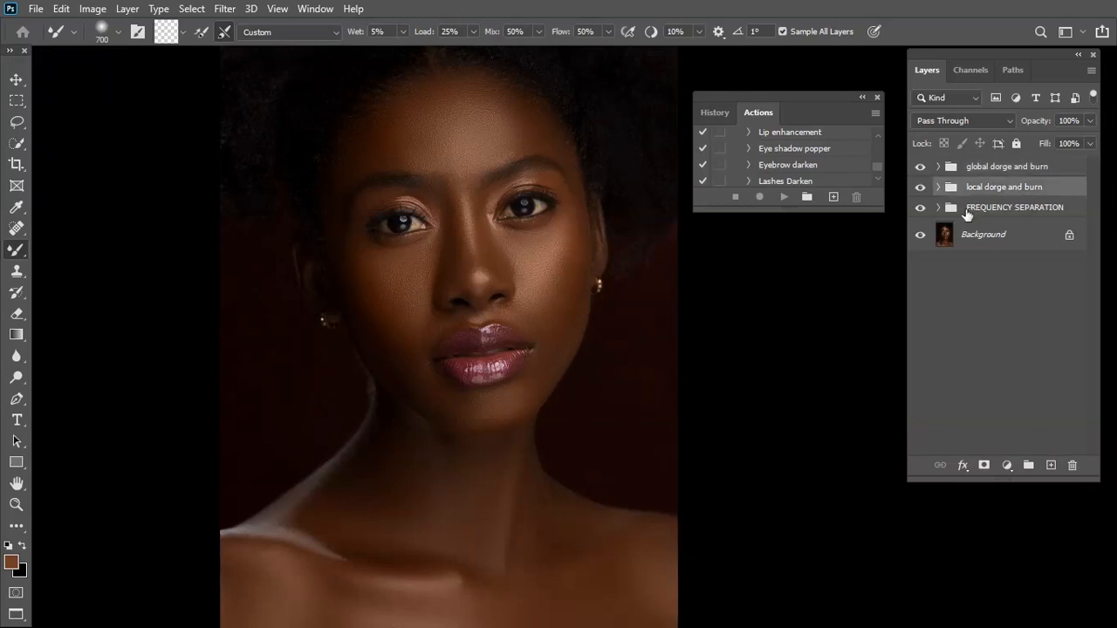
Add a Solid Color fill layer above the global dorge and burn group in neutral grey 807f7e, with 50% brightness
click(995, 168)
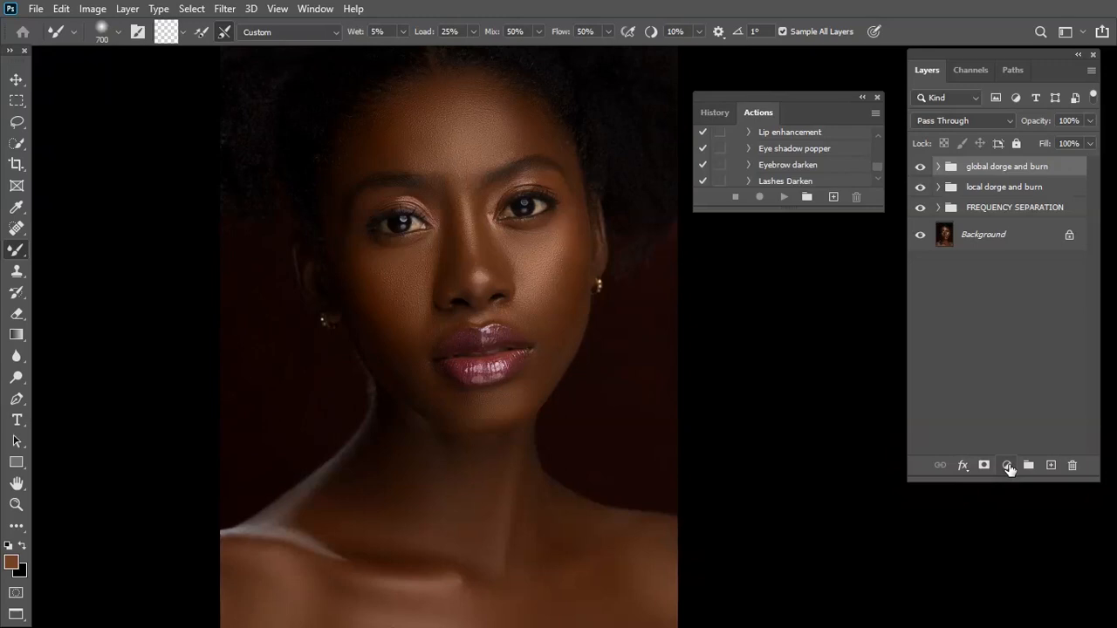
click(1008, 466)
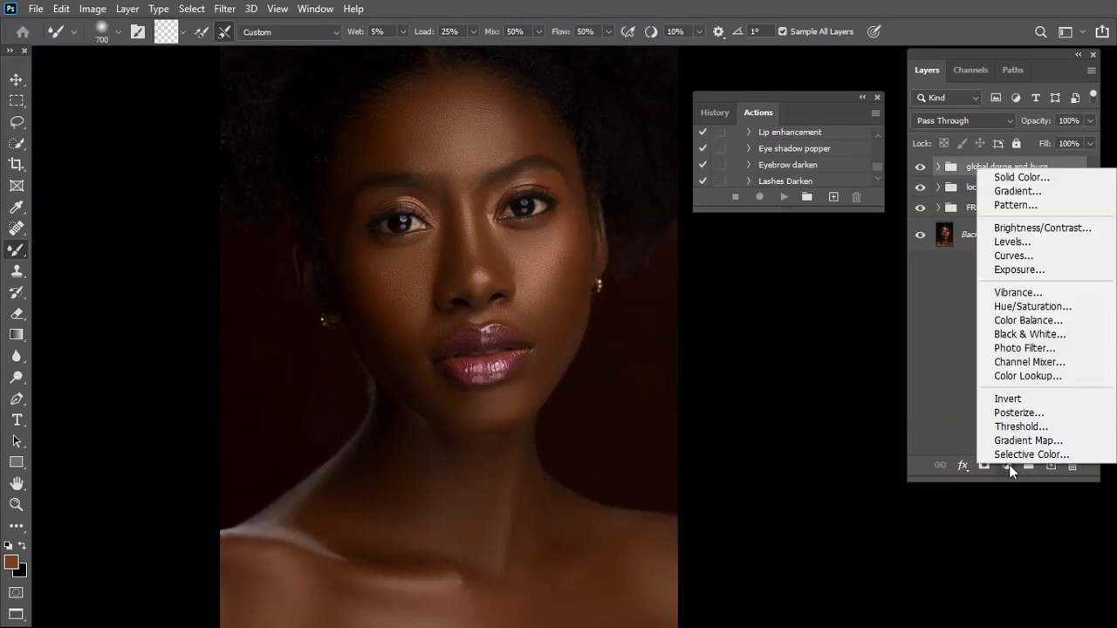
click(1047, 180)
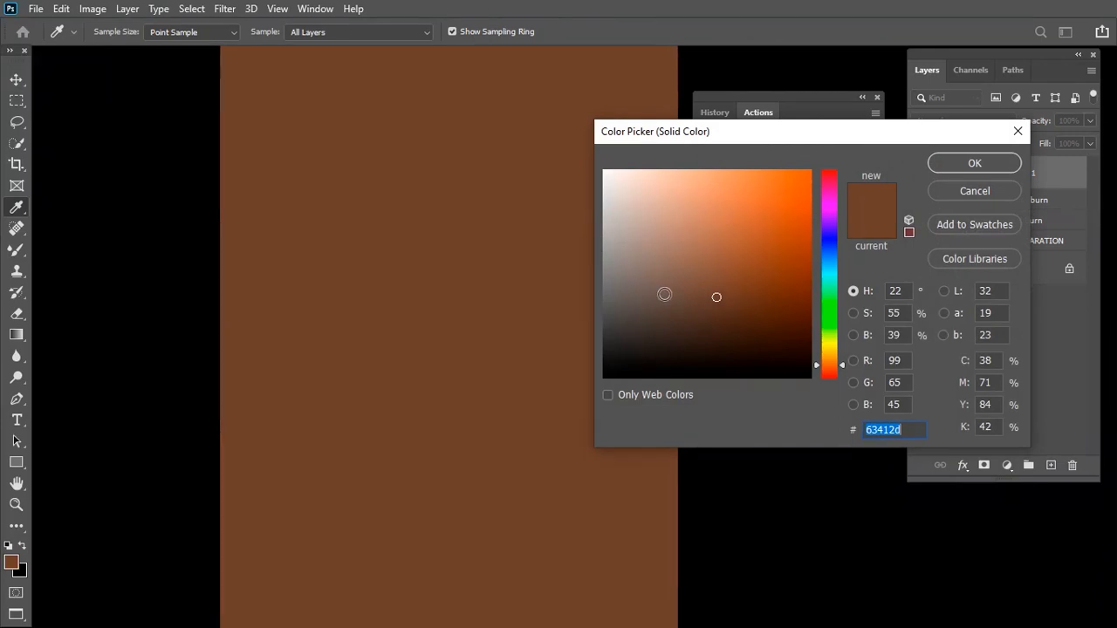
click(908, 335)
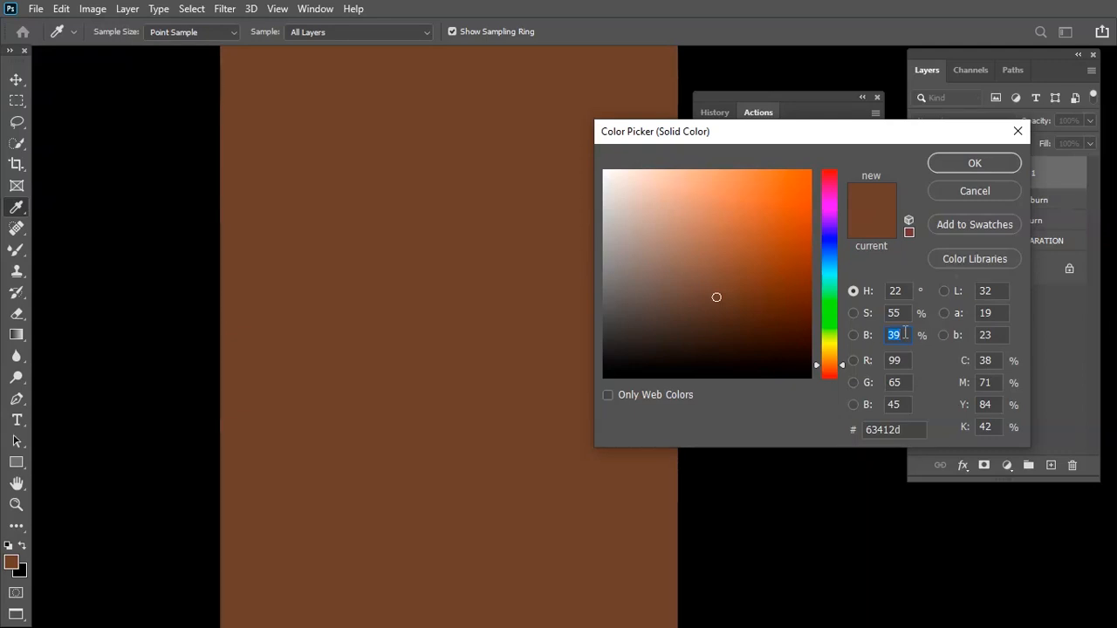
text(50)
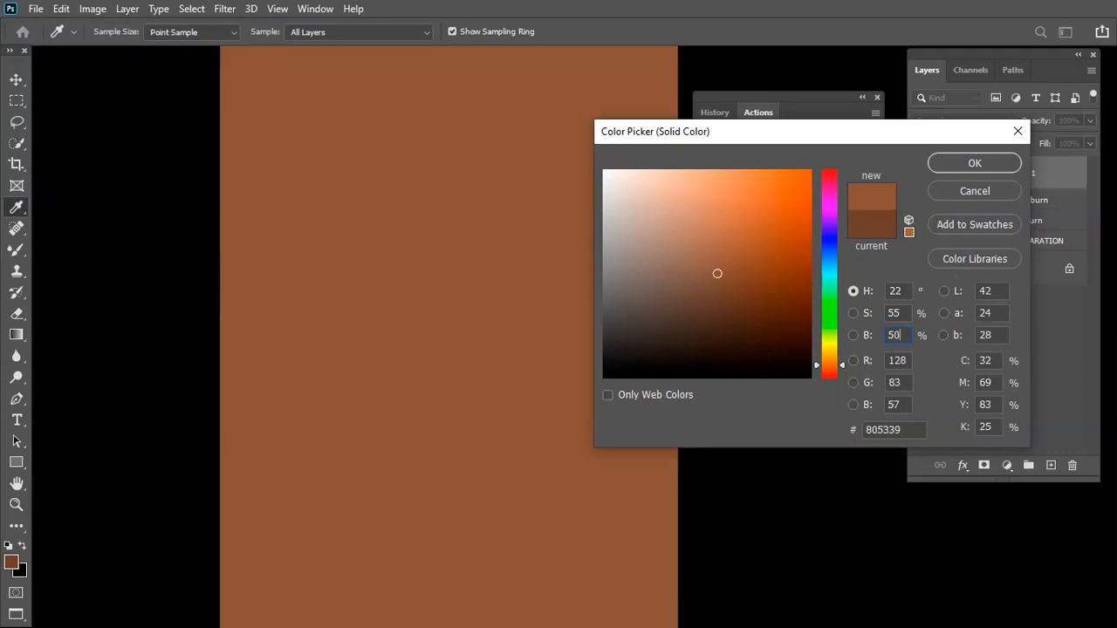
mouse_move(667, 281)
mouse_down()
mouse_move(601, 280)
mouse_move(601, 291)
mouse_up()
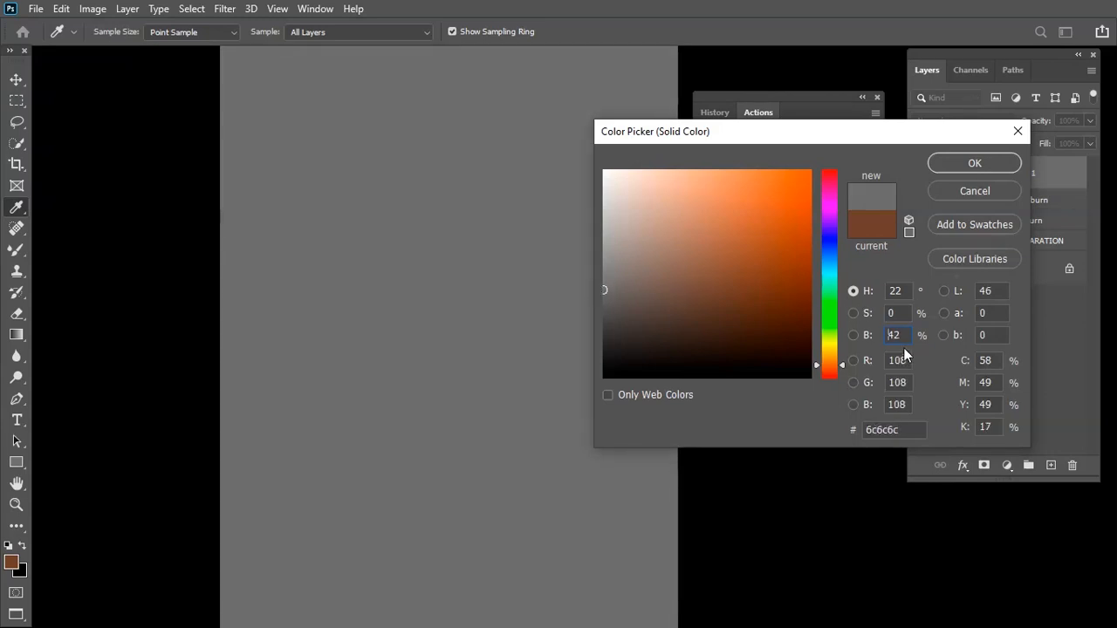
text(50)
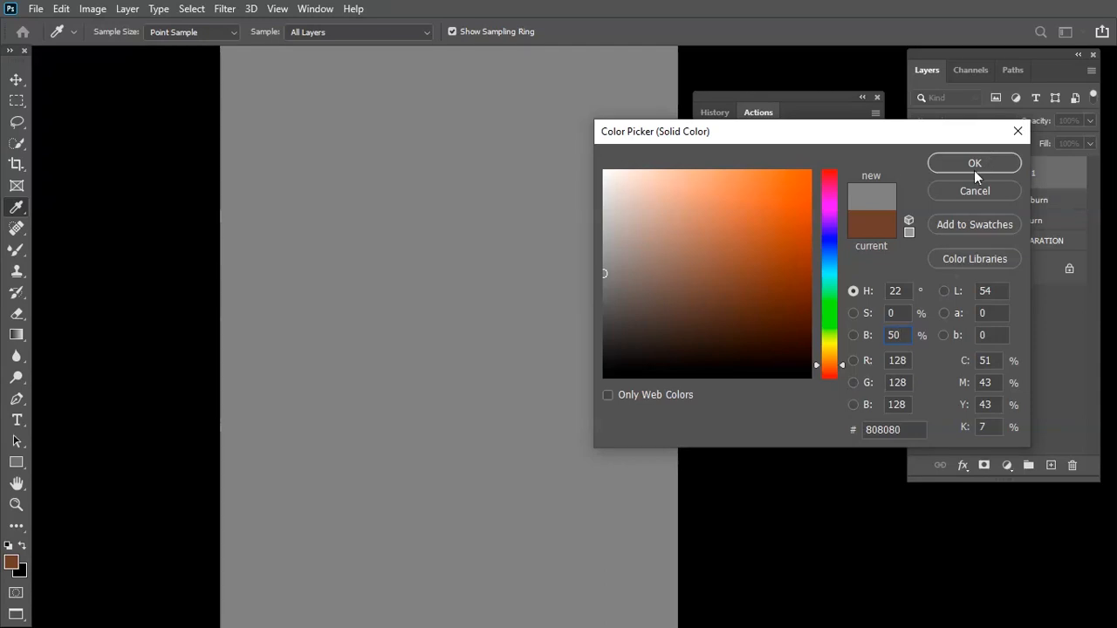
click(607, 282)
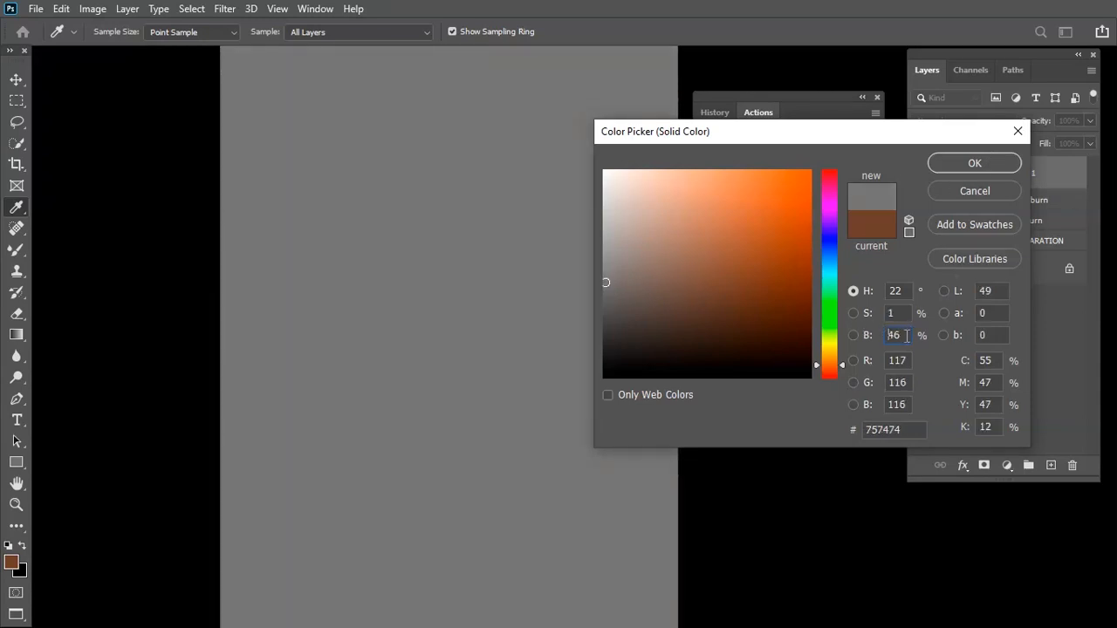
text(50)
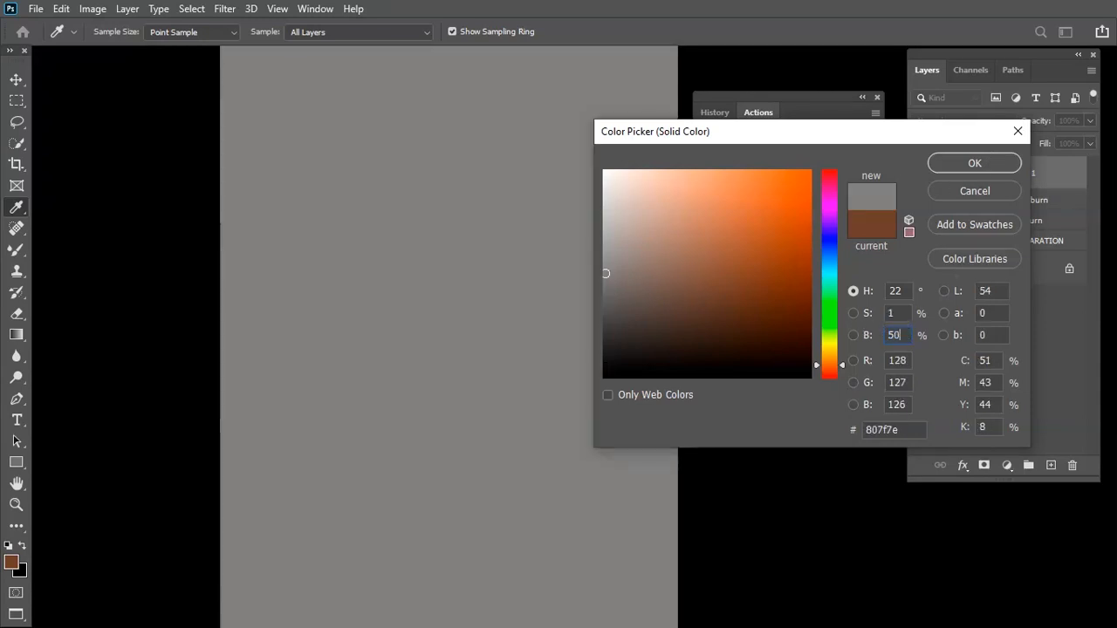
click(985, 162)
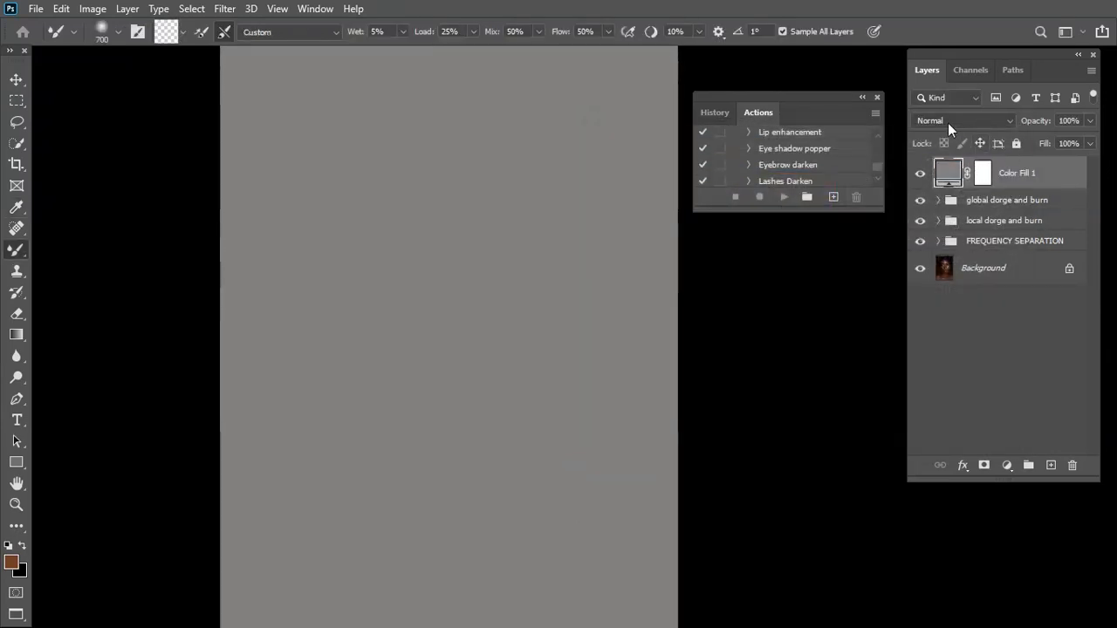
Set the grey fill layer's blend mode to Color and stamp the visible image onto a new layer above it
click(936, 119)
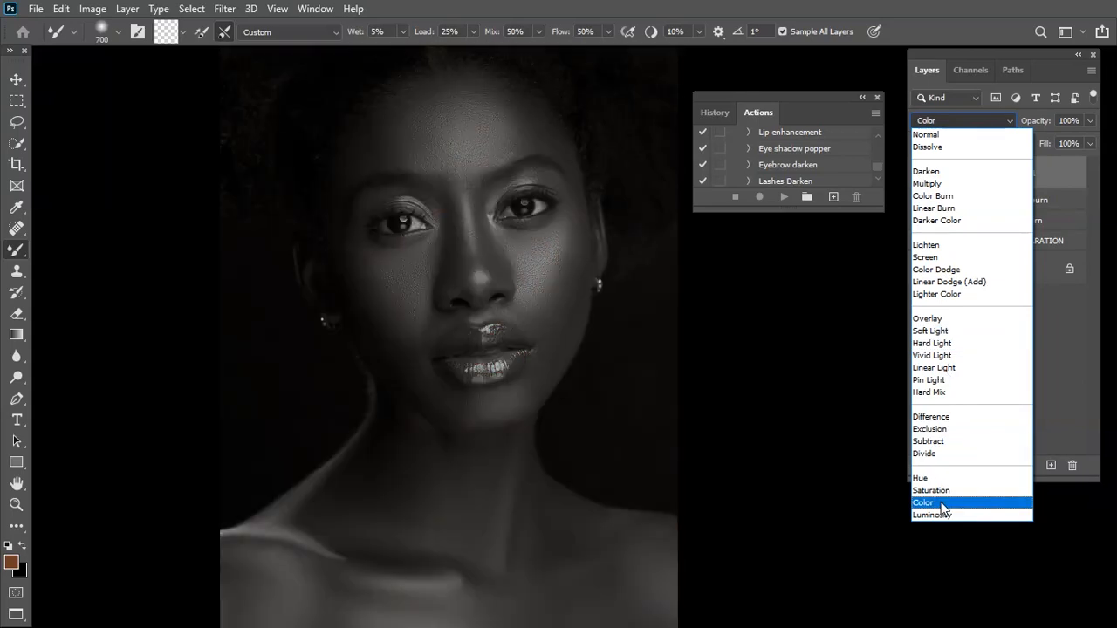
click(941, 503)
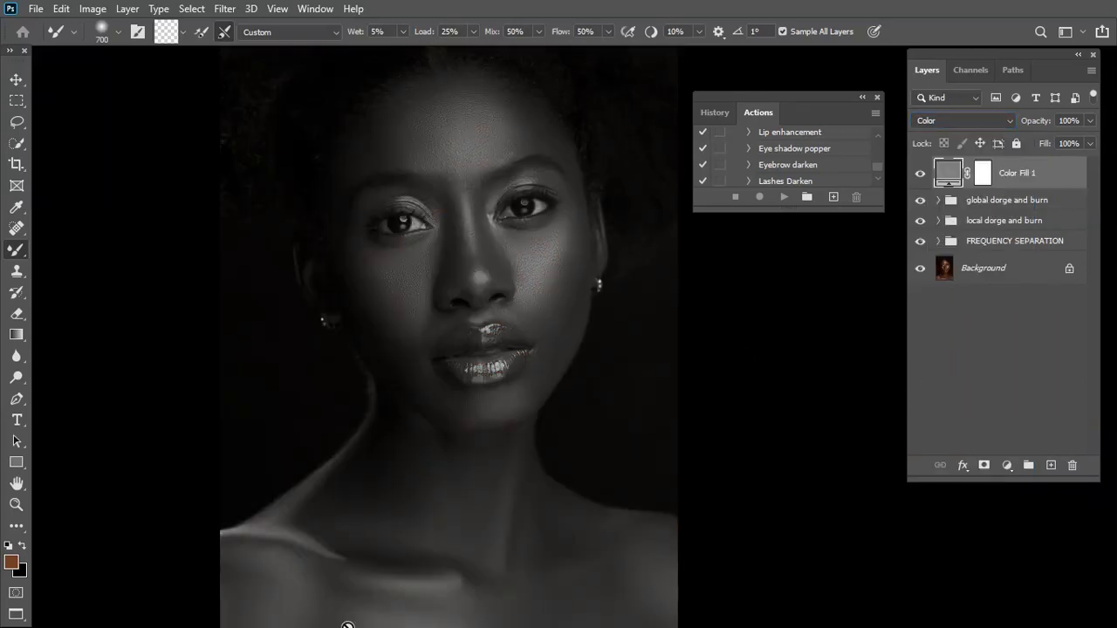
key(ctrl+minus)
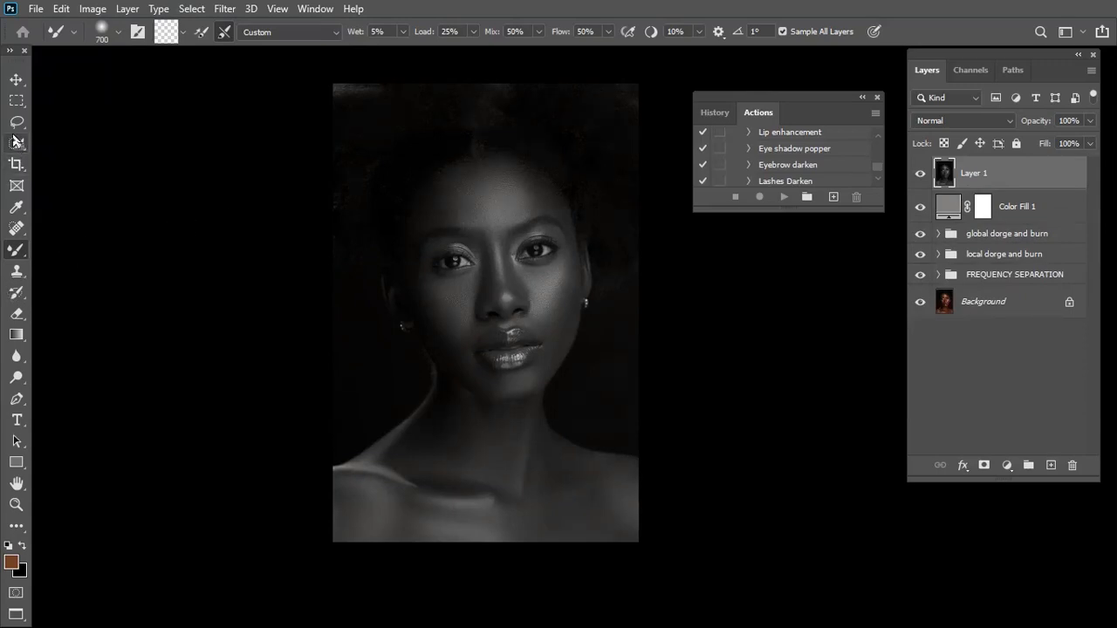
Switch to the regular Brush tool and set its opacity to 100%
key(p)
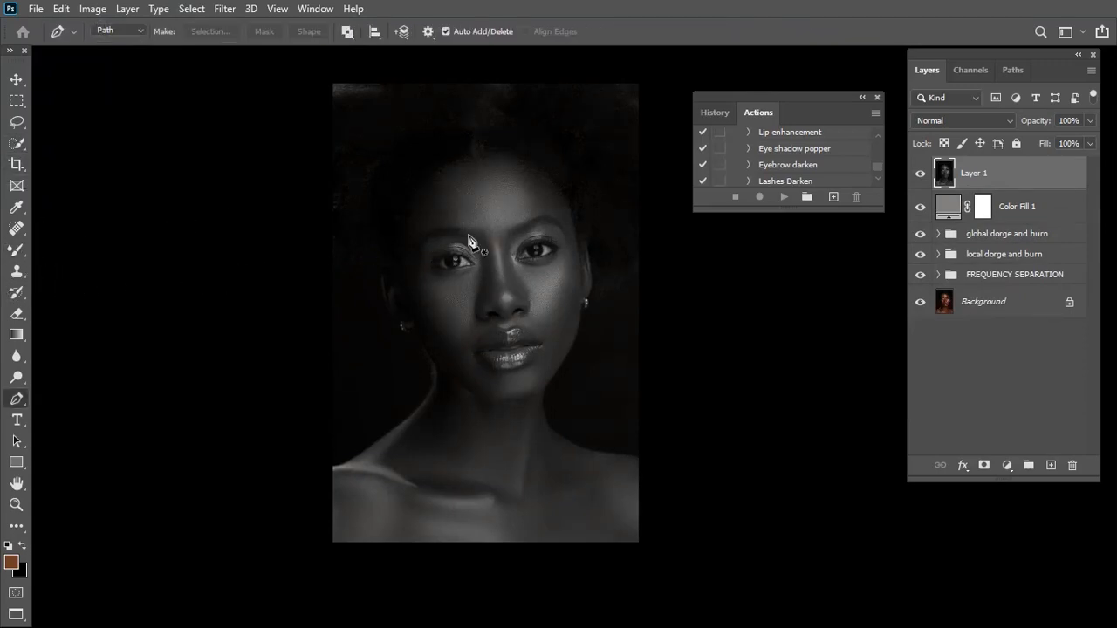
key(ctrl+plus)
key(ctrl+plus)
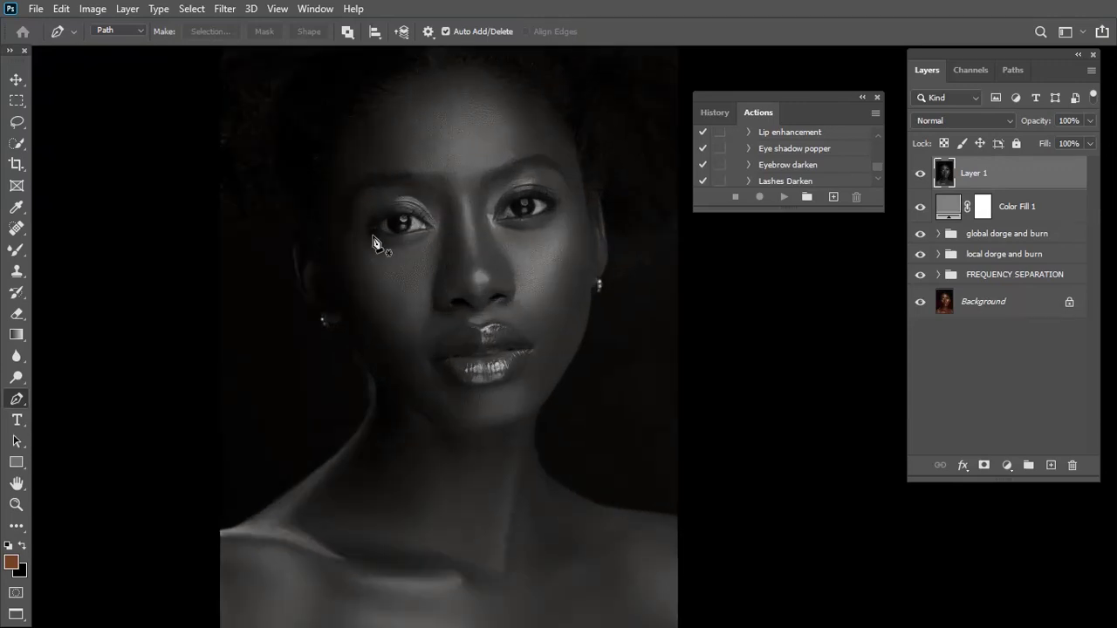
click(26, 252)
click(74, 248)
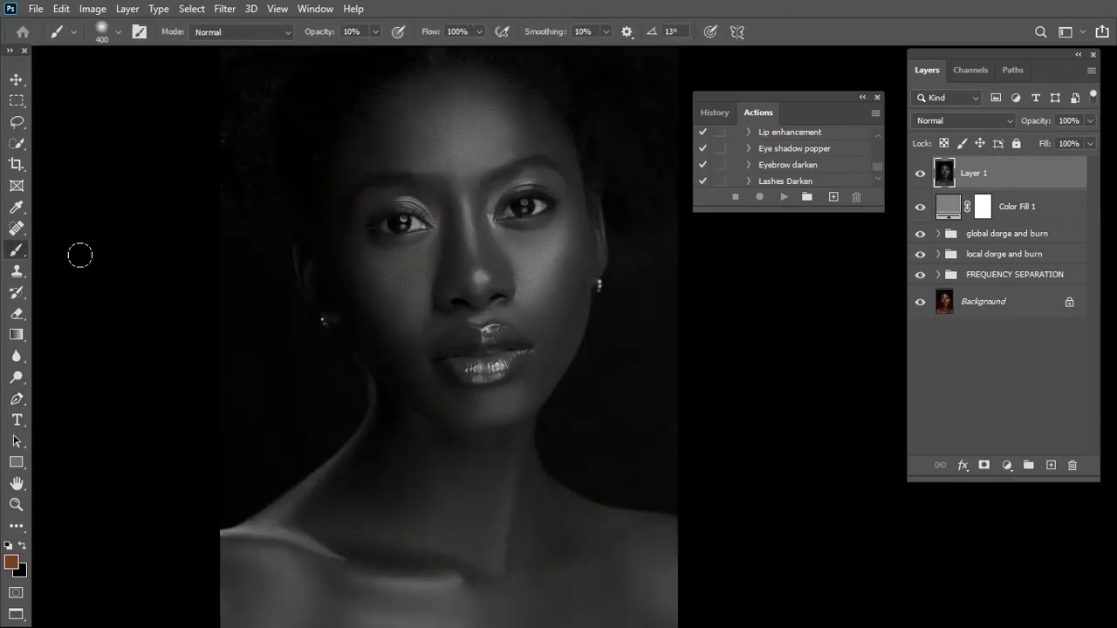
click(377, 32)
drag(385, 50, 526, 60)
click(521, 208)
Set the foreground colour to orange ff5e00 for the Brush tool
click(13, 564)
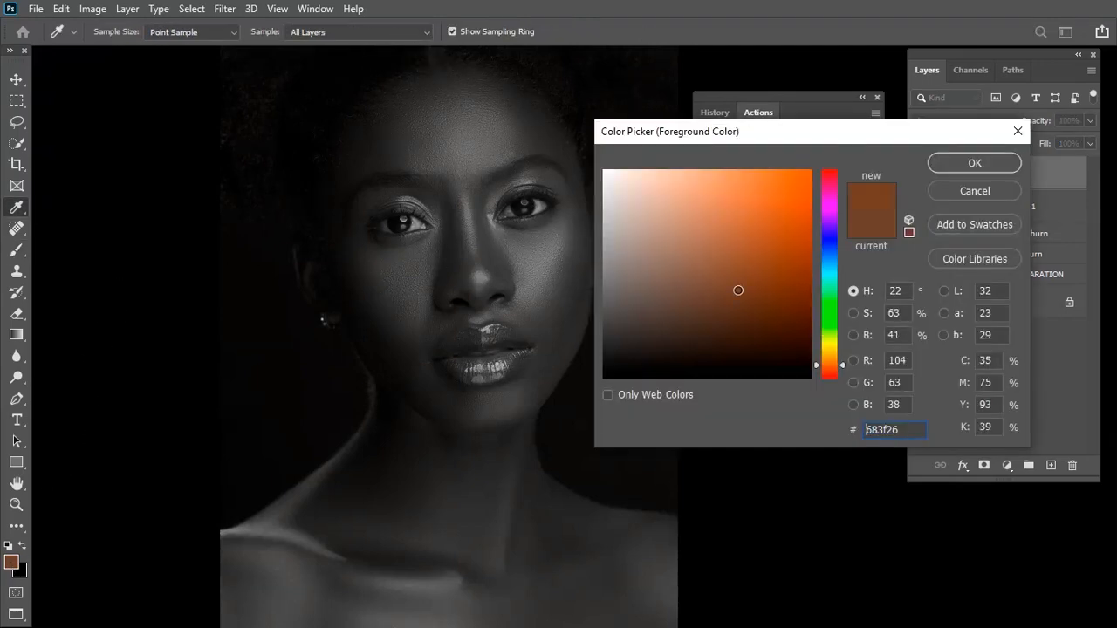
text(ff5e00)
key(Return)
key(b)
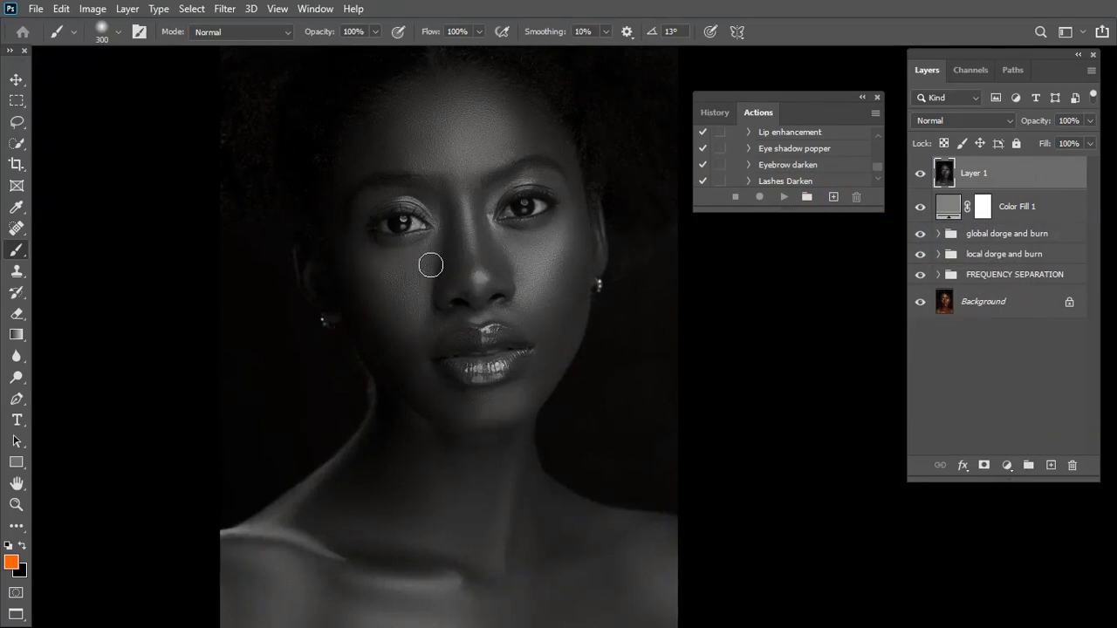
Reduce the brush size to 150 and outline the highlight areas on both cheeks in orange
key(bracketleft)
key(bracketleft)
key(bracketleft)
key(bracketleft)
mouse_move(364, 259)
mouse_down()
mouse_move(437, 258)
mouse_move(430, 338)
mouse_move(414, 361)
mouse_move(374, 307)
mouse_move(363, 266)
mouse_up()
mouse_move(504, 241)
mouse_down()
mouse_move(585, 243)
mouse_move(567, 322)
mouse_move(552, 329)
mouse_move(536, 313)
mouse_move(522, 267)
mouse_up()
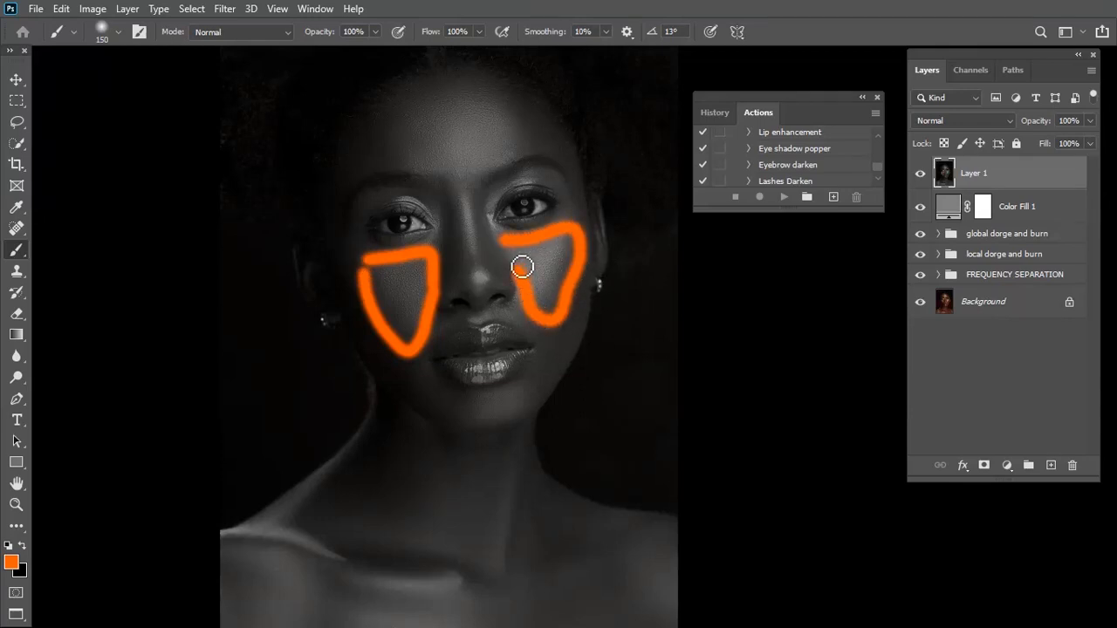
Outline the highlight areas on the forehead, nose bridge and chin in orange
scroll(414, 165, up, 2)
click(388, 183)
mouse_move(397, 176)
mouse_down()
mouse_move(464, 133)
mouse_move(521, 135)
mouse_move(544, 174)
mouse_move(534, 195)
mouse_move(483, 222)
mouse_move(401, 205)
mouse_up()
mouse_move(454, 237)
mouse_down()
mouse_move(467, 295)
mouse_move(487, 309)
mouse_move(496, 284)
mouse_move(483, 234)
mouse_up()
mouse_move(471, 433)
mouse_down()
mouse_move(502, 471)
mouse_move(532, 462)
mouse_move(529, 415)
mouse_up()
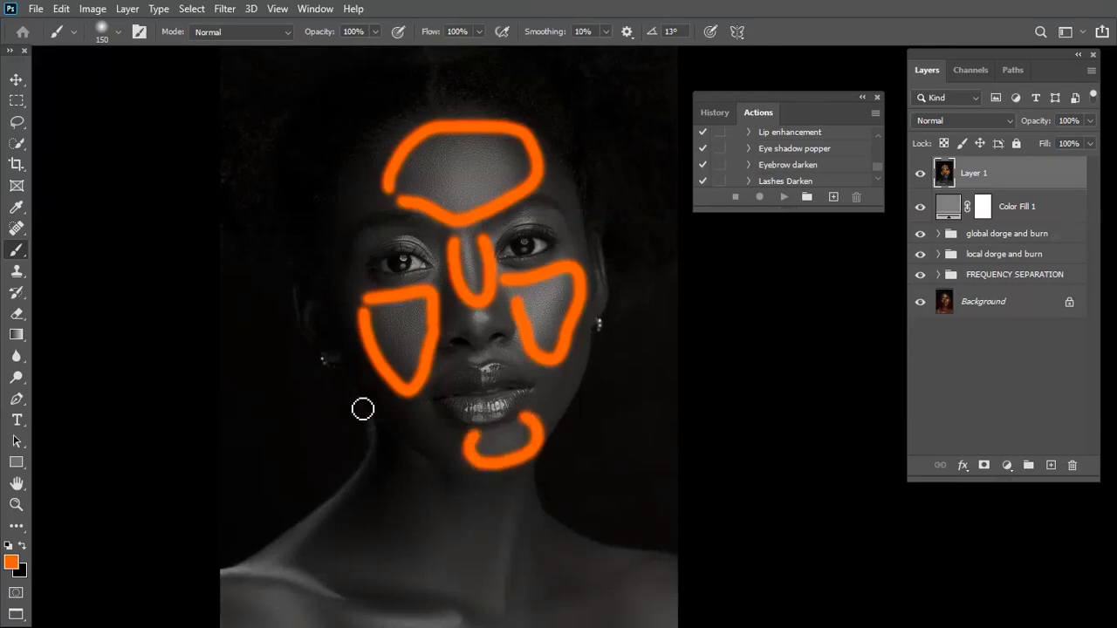
Set the foreground colour to blue 3600ff and outline the shadow areas on both temples, the sides of the face and the jawline
click(12, 562)
click(834, 232)
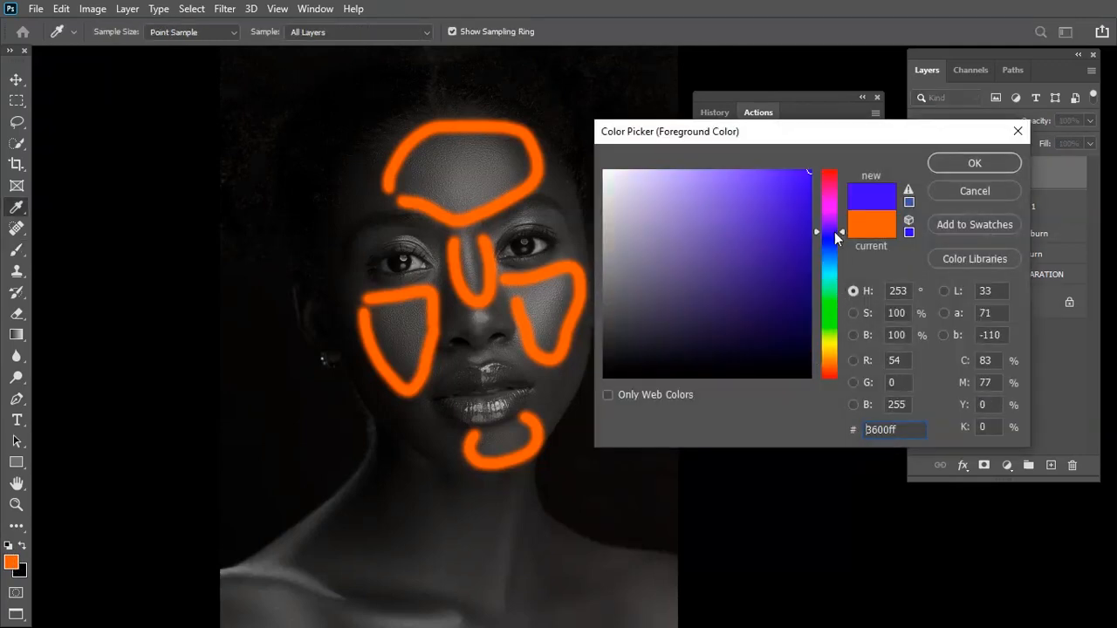
click(966, 162)
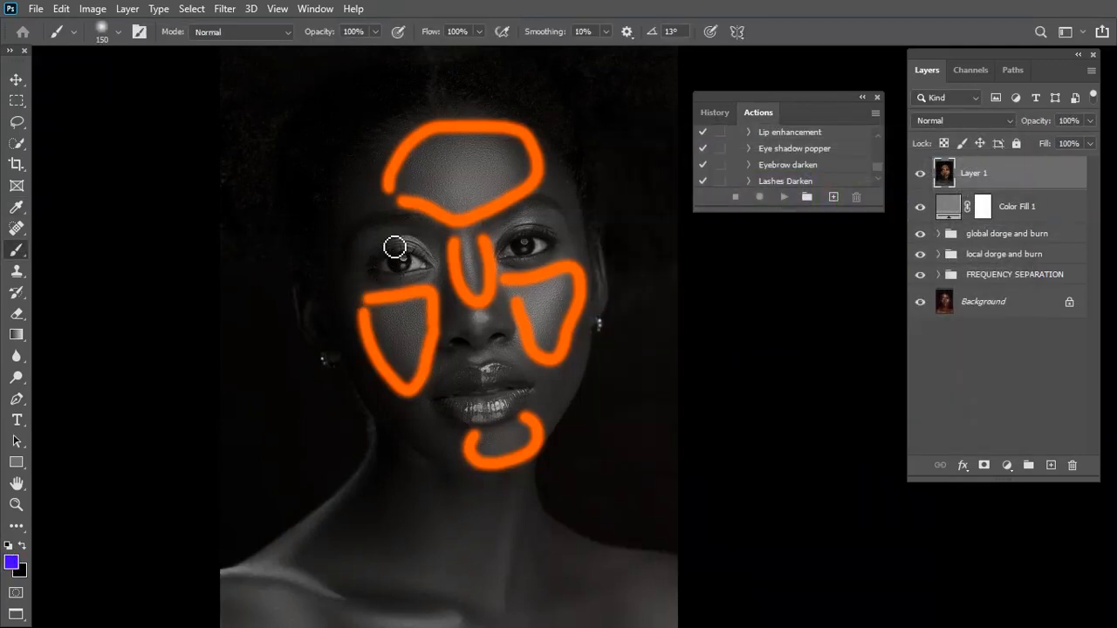
mouse_move(367, 186)
mouse_down()
mouse_move(341, 209)
mouse_move(362, 239)
mouse_move(387, 199)
mouse_up()
mouse_move(564, 166)
mouse_down()
mouse_move(589, 204)
mouse_move(582, 250)
mouse_move(555, 179)
mouse_up()
mouse_move(596, 308)
mouse_down()
mouse_move(596, 354)
mouse_move(568, 417)
mouse_move(548, 394)
mouse_move(541, 410)
mouse_up()
mouse_move(399, 405)
mouse_down()
mouse_move(453, 411)
mouse_move(470, 429)
mouse_move(456, 462)
mouse_move(423, 447)
mouse_up()
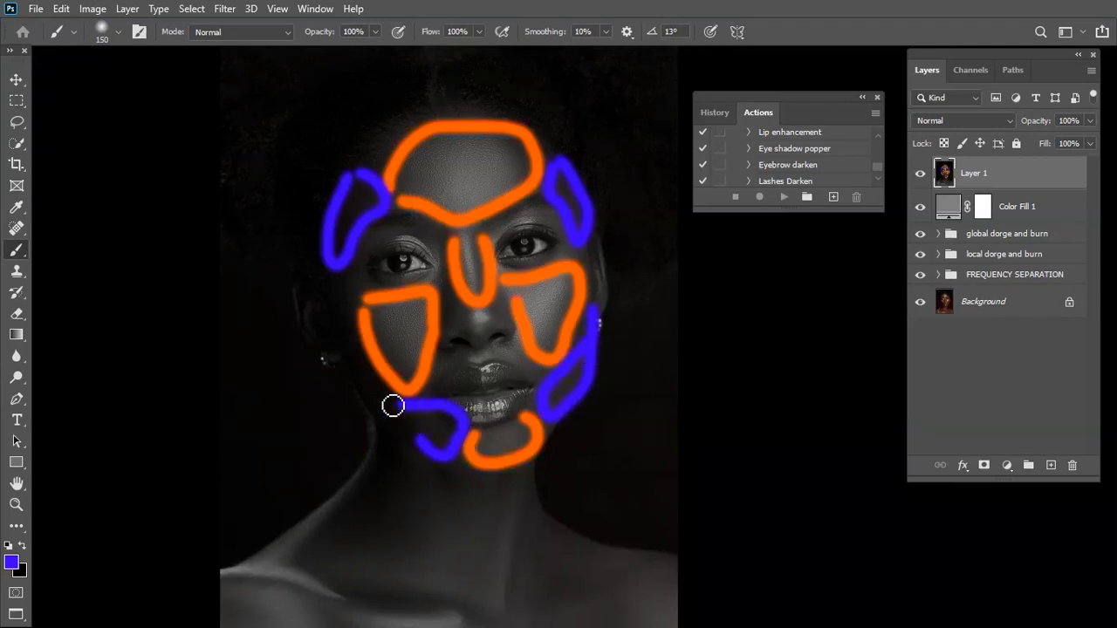
mouse_move(344, 347)
mouse_down()
mouse_move(395, 431)
mouse_move(362, 322)
mouse_move(372, 291)
mouse_move(343, 282)
mouse_up()
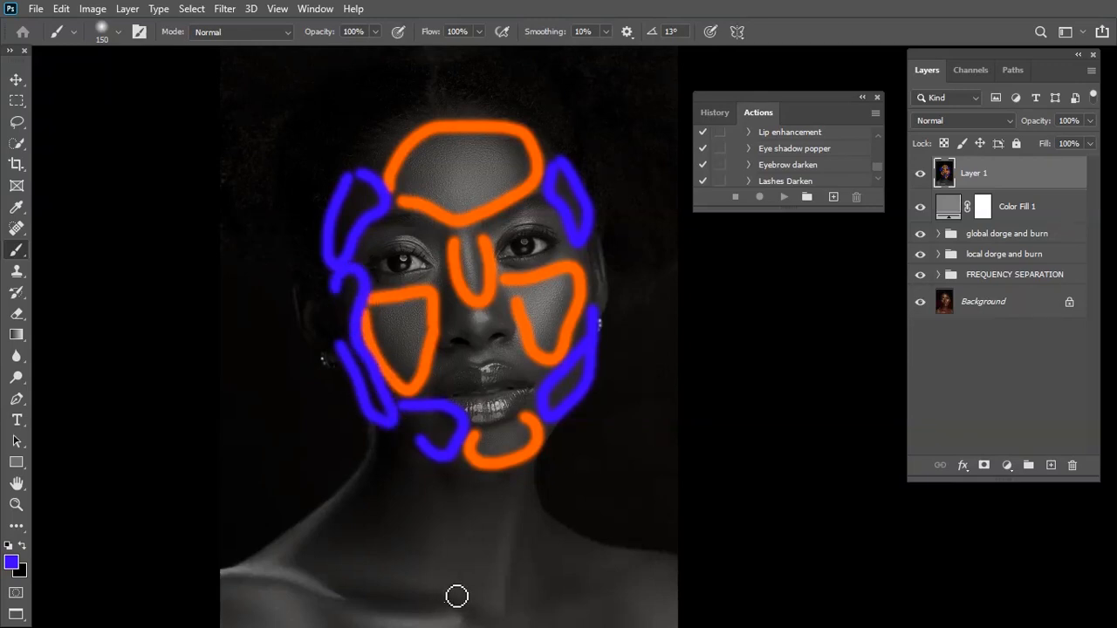
Outline the shadow areas on the neck, shoulders and chest in blue
scroll(425, 483, down, 3)
mouse_move(368, 356)
mouse_down()
mouse_move(338, 437)
mouse_move(394, 486)
mouse_move(451, 459)
mouse_move(388, 381)
mouse_up()
scroll(437, 578, down, 1)
mouse_move(299, 476)
mouse_down()
mouse_move(321, 526)
mouse_move(367, 480)
mouse_move(349, 463)
mouse_up()
drag(250, 479, 219, 548)
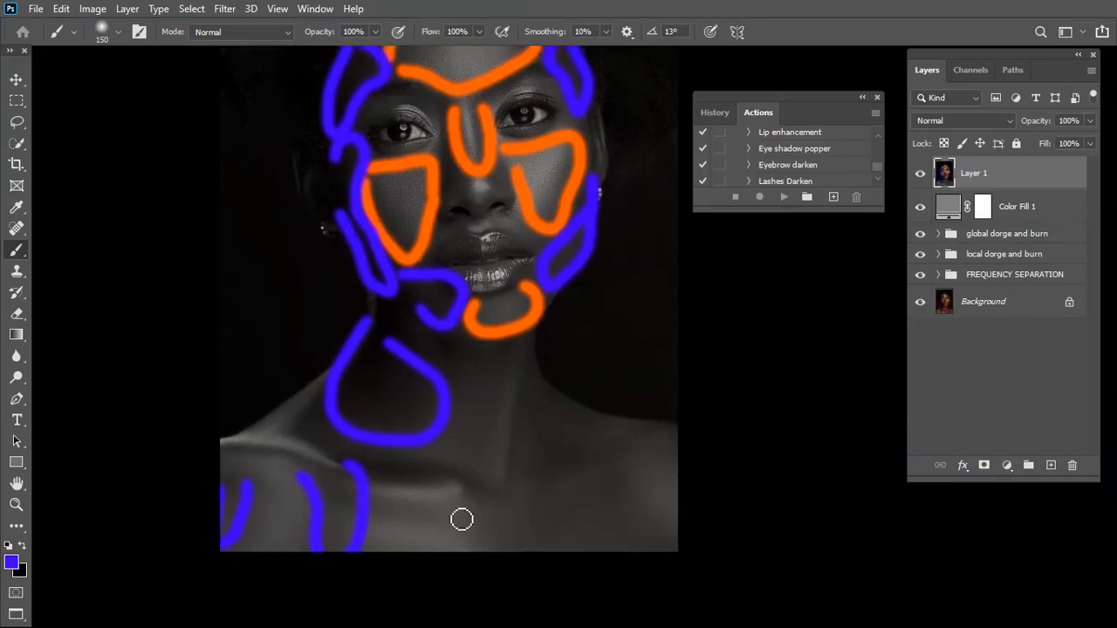
scroll(669, 517, up, 1)
mouse_move(584, 526)
mouse_down()
mouse_move(550, 605)
mouse_move(645, 605)
mouse_move(674, 587)
mouse_move(579, 501)
mouse_up()
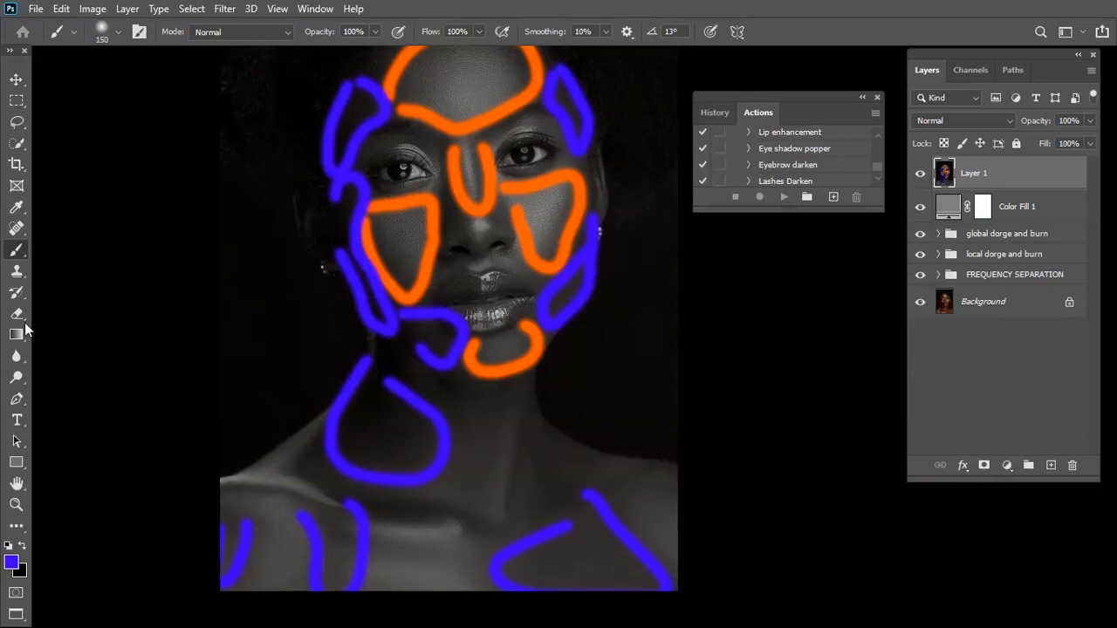
Sample orange from the existing marks and outline the highlight areas on the shoulder and the centre of the chest
click(11, 561)
click(490, 170)
click(975, 163)
mouse_move(373, 541)
mouse_down()
mouse_move(374, 593)
mouse_move(463, 620)
mouse_move(498, 582)
mouse_move(424, 526)
mouse_up()
mouse_move(249, 550)
mouse_down()
mouse_move(246, 577)
mouse_move(269, 614)
mouse_move(315, 574)
mouse_move(304, 524)
mouse_move(277, 510)
mouse_move(229, 534)
mouse_up()
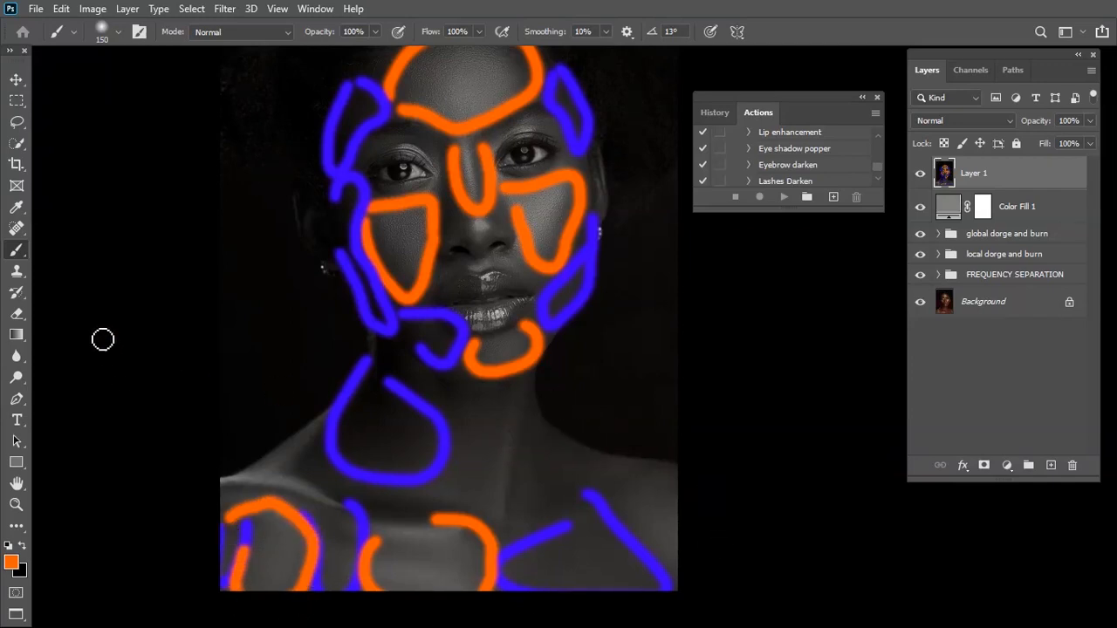
Sample blue from the existing marks and outline the shadow between the side of the neck and the shoulder
click(10, 562)
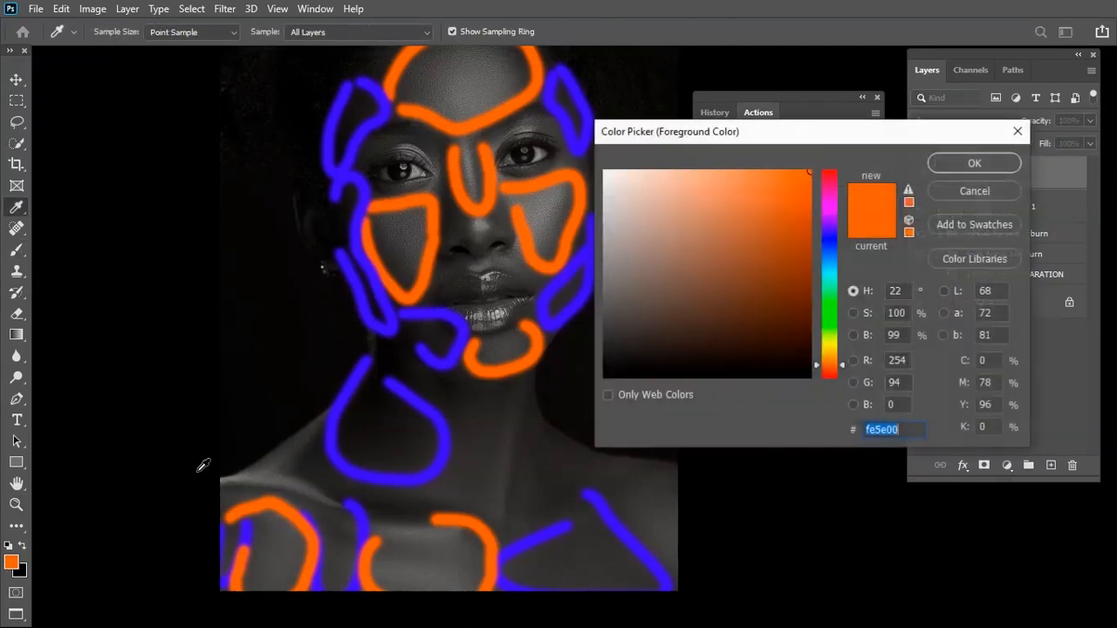
click(354, 388)
click(975, 163)
drag(517, 403, 518, 433)
mouse_move(524, 474)
mouse_down()
mouse_move(543, 523)
mouse_move(603, 493)
mouse_move(663, 483)
mouse_move(525, 417)
mouse_up()
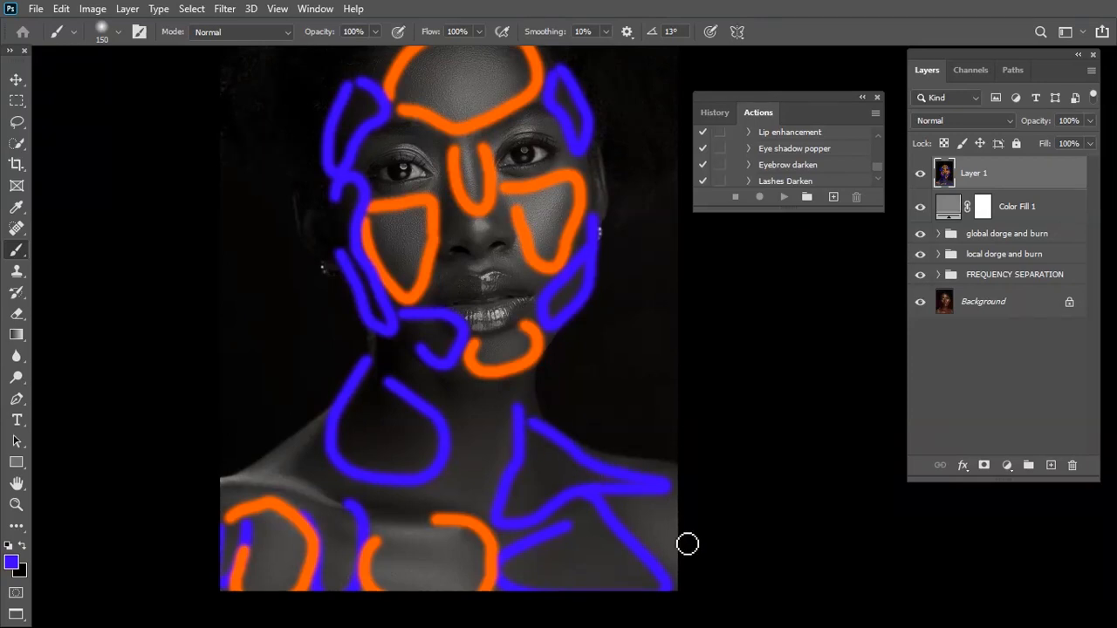
Sample orange again and mark the highlight on the shoulder beside the blue shadow outlines
click(10, 561)
click(277, 502)
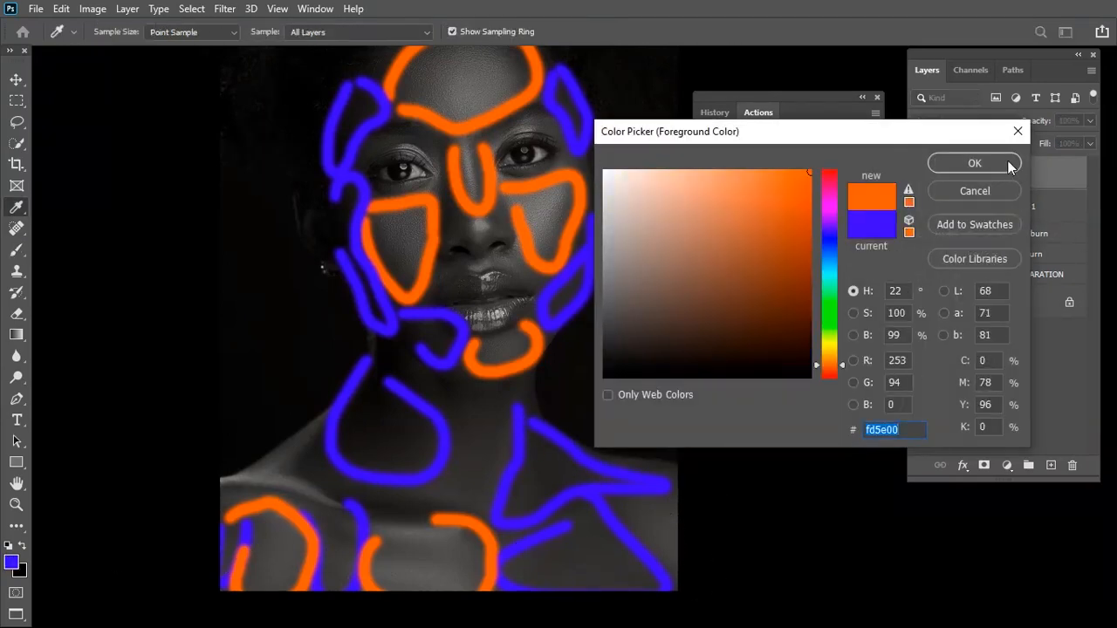
click(974, 164)
mouse_move(686, 491)
mouse_down()
mouse_move(630, 509)
mouse_move(689, 584)
mouse_up()
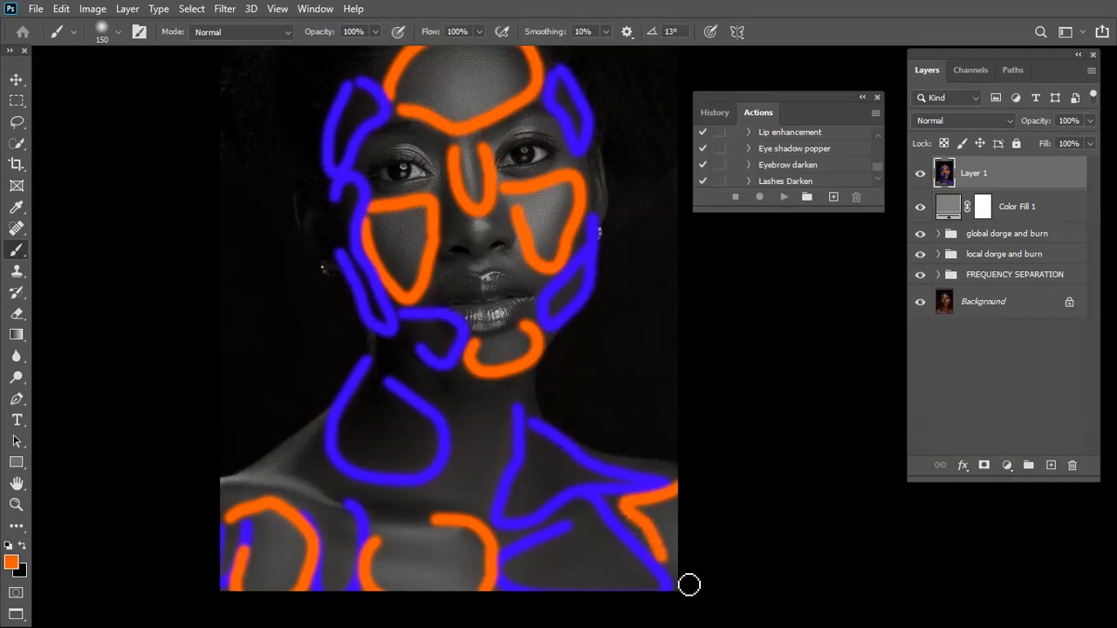
Delete Layer 1, which holds the orange and blue light and shadow markings
scroll(523, 340, up, 2)
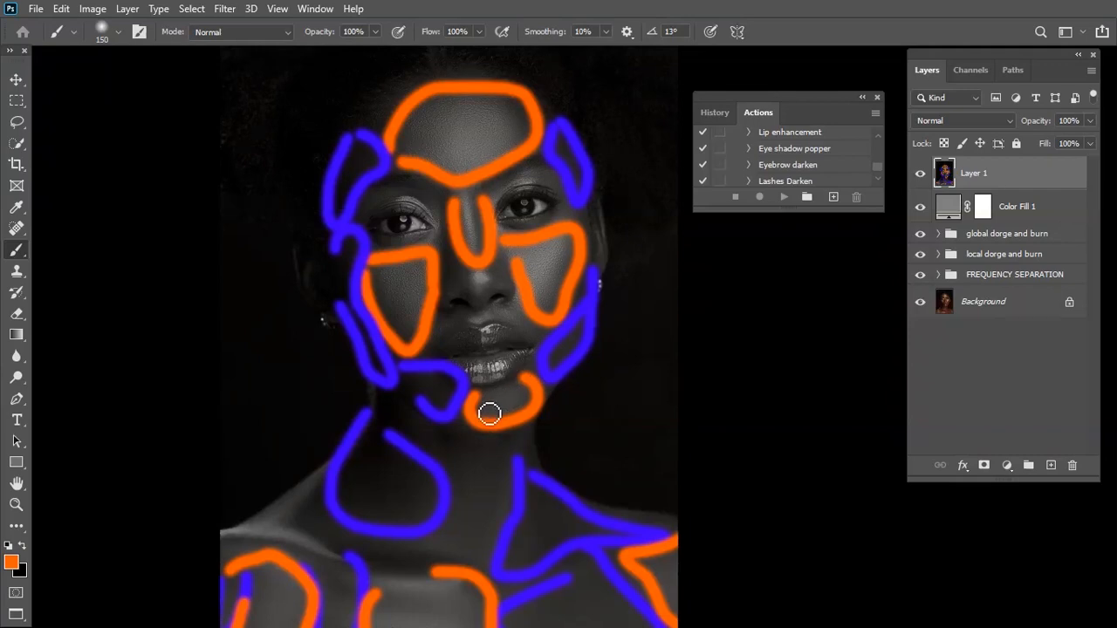
scroll(332, 578, down, 2)
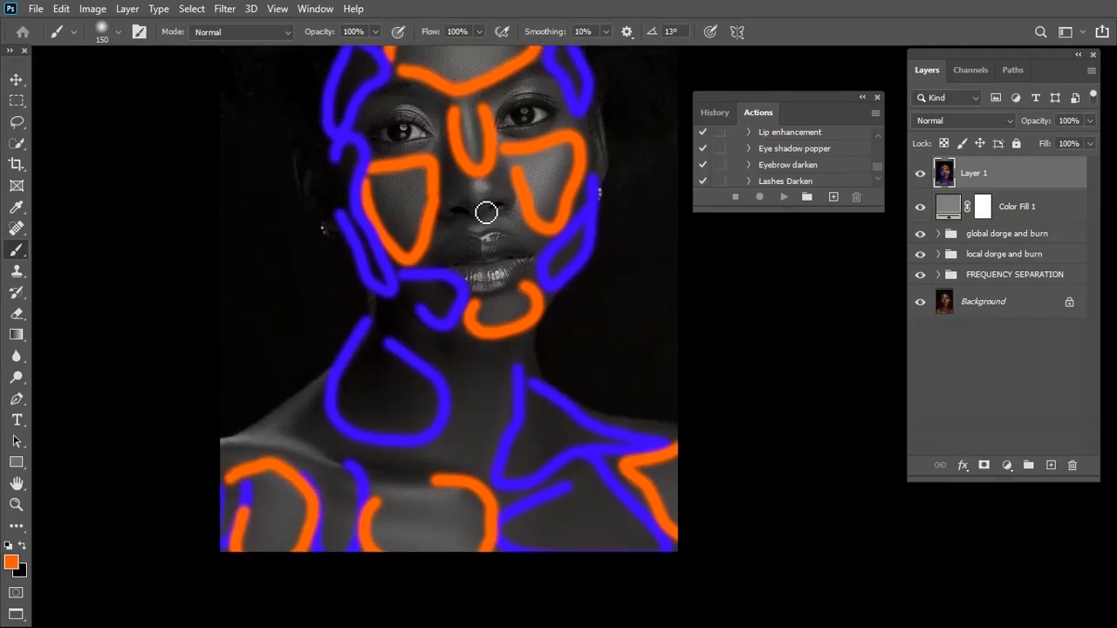
scroll(593, 397, up, 1)
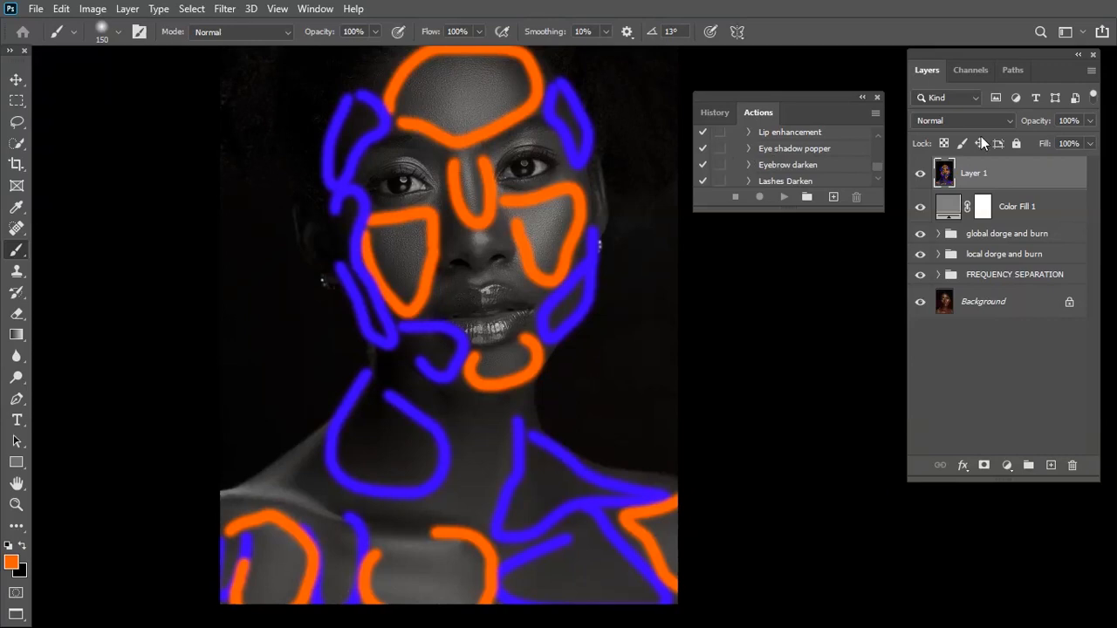
drag(1000, 178, 1071, 467)
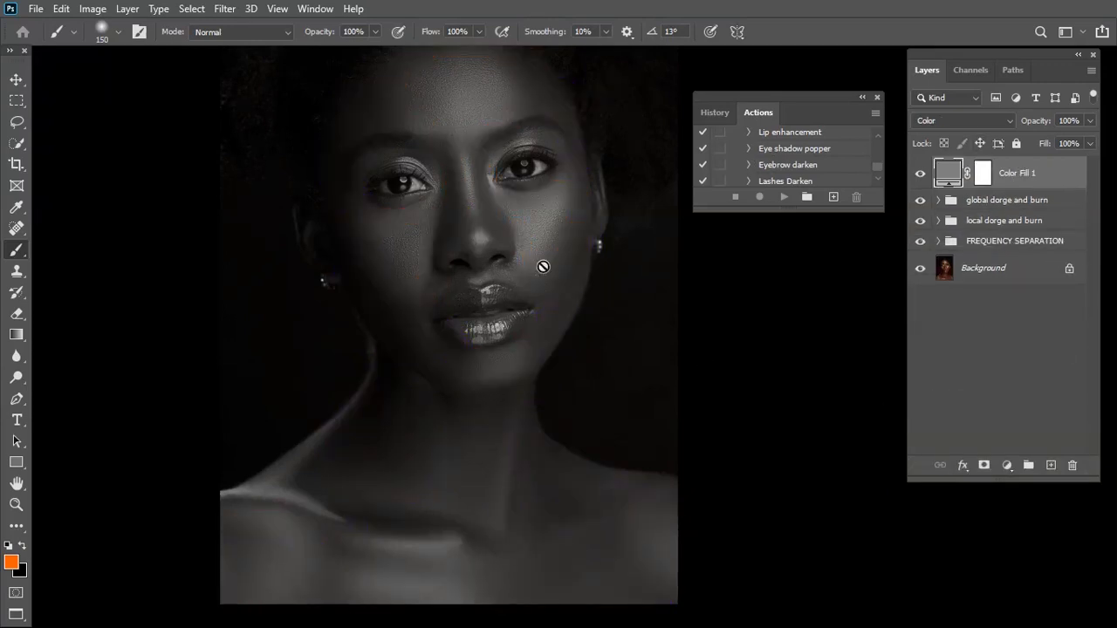
Expand the local dorge and burn group and select its dorge curves layer for painting on the mask
drag(507, 277, 546, 339)
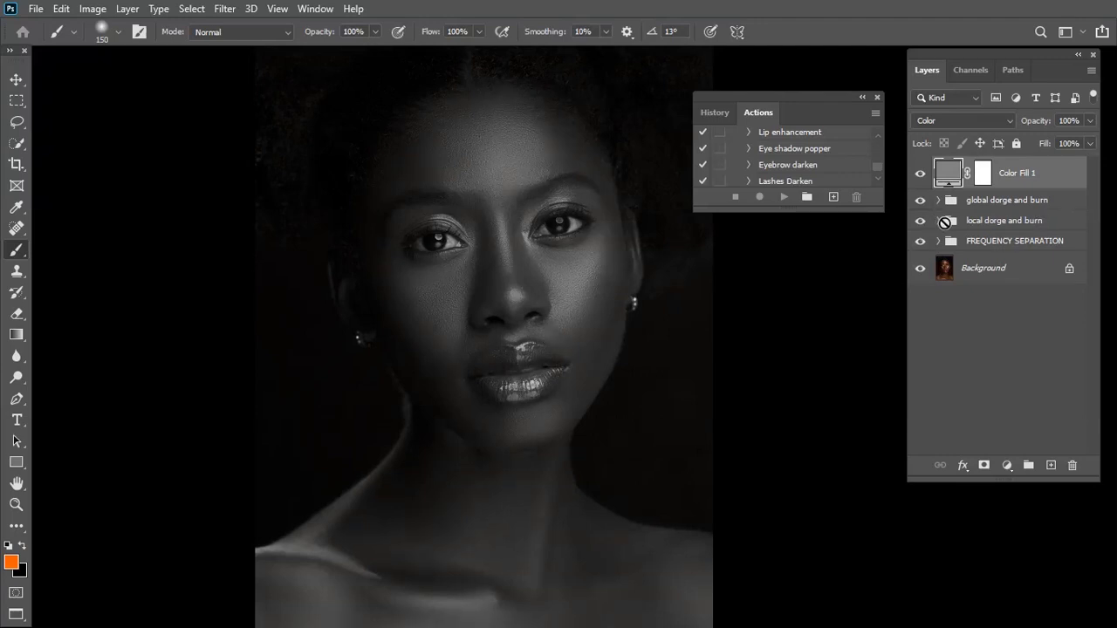
click(937, 221)
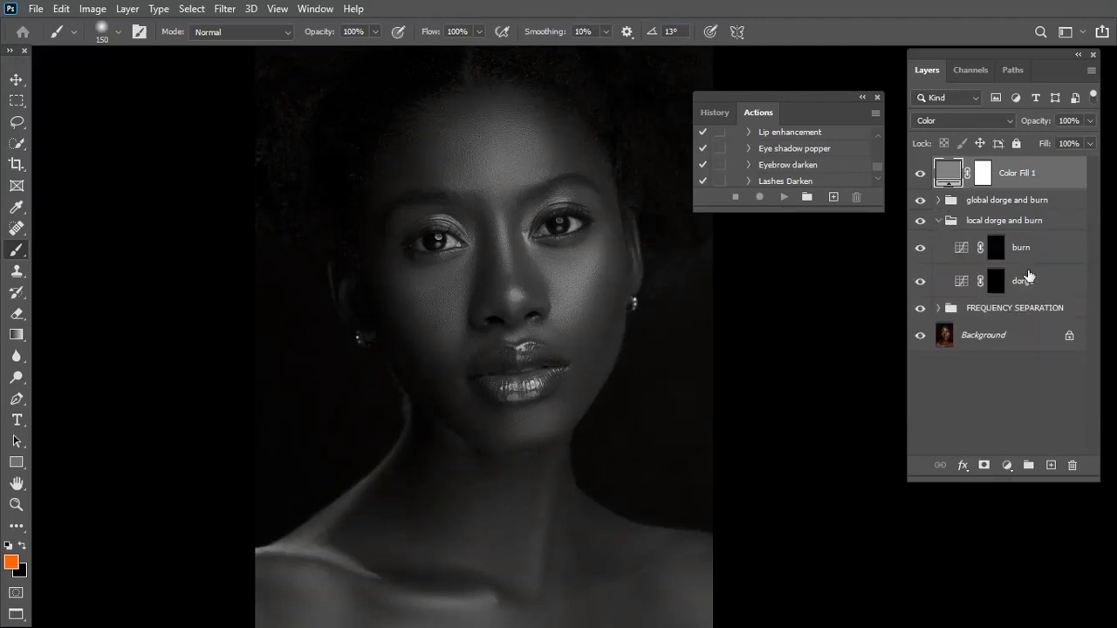
click(1028, 276)
scroll(419, 171, up, 3)
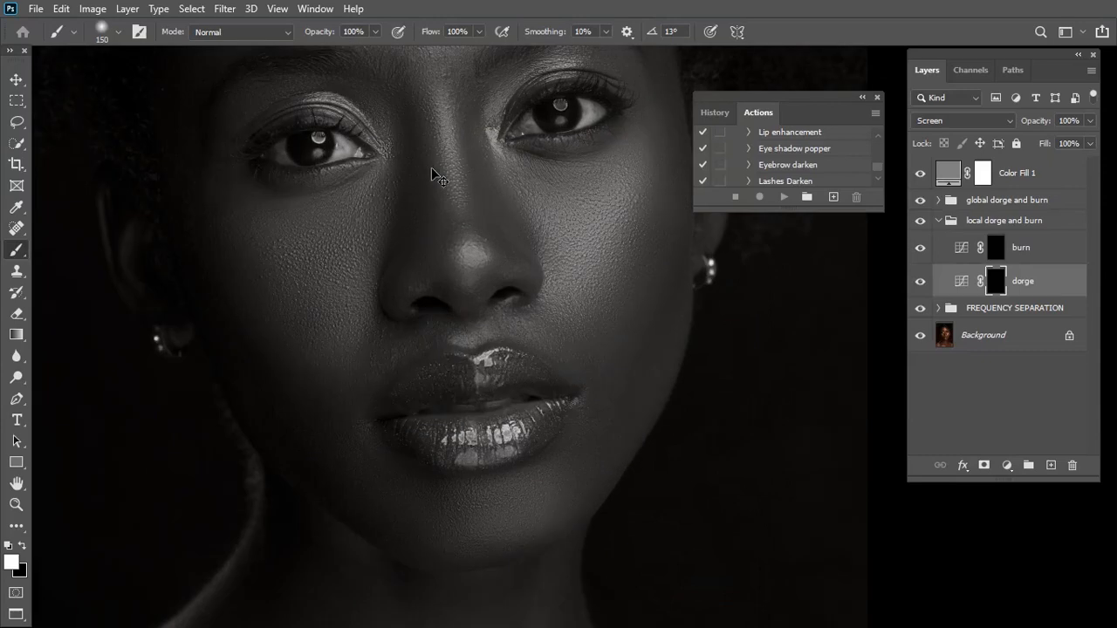
drag(467, 462, 558, 387)
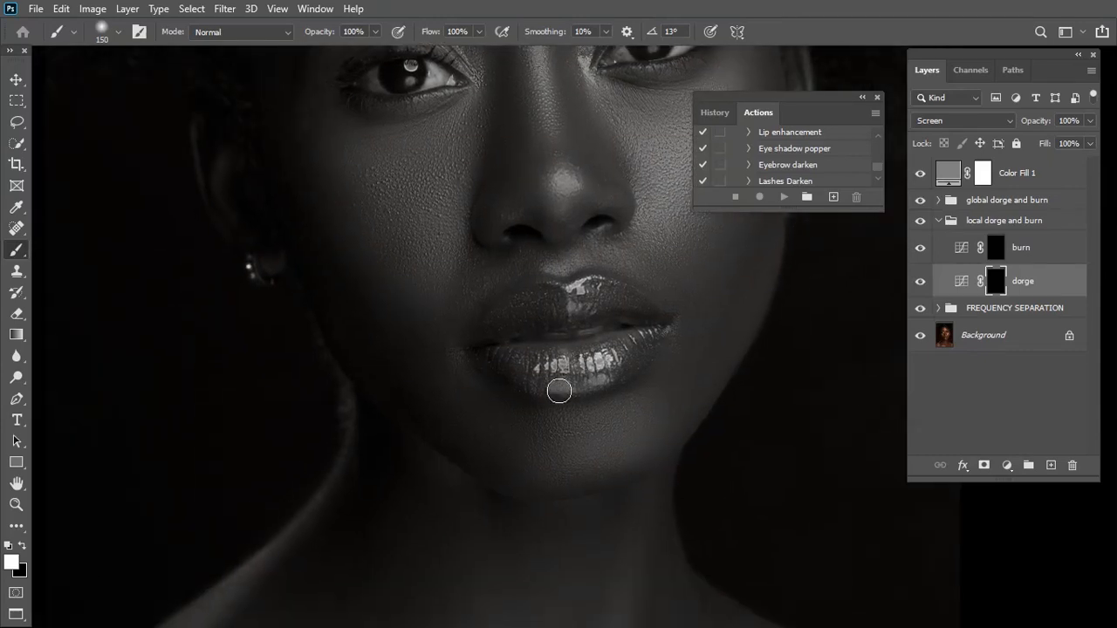
Set the brush opacity to 2% and the brush size to 60 for fine dodging around the mouth
scroll(559, 387, up, 2)
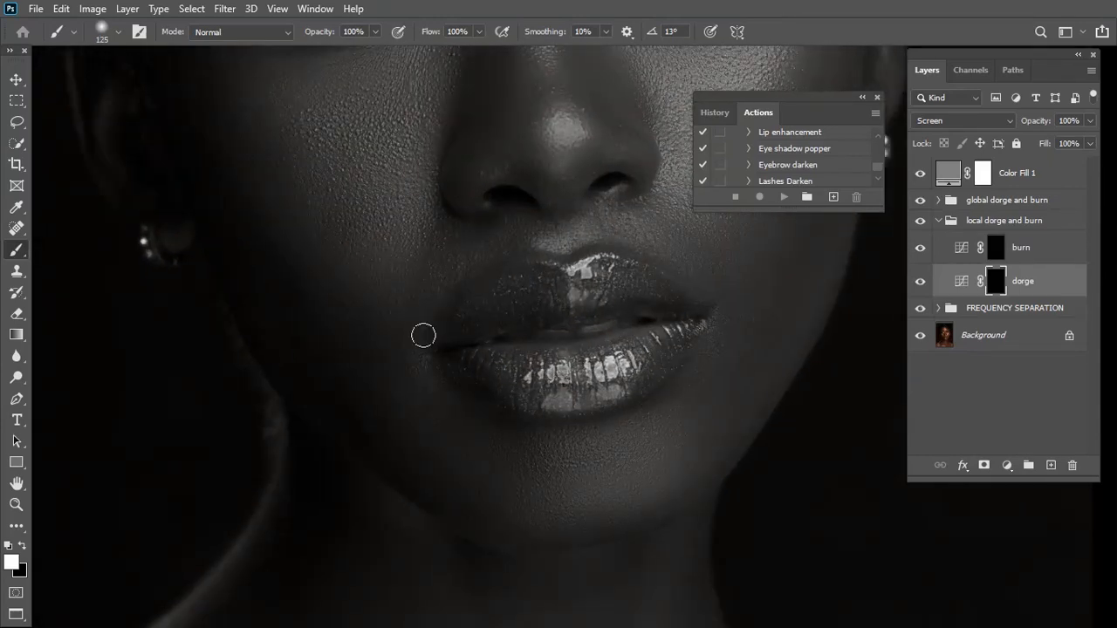
scroll(463, 267, up, 5)
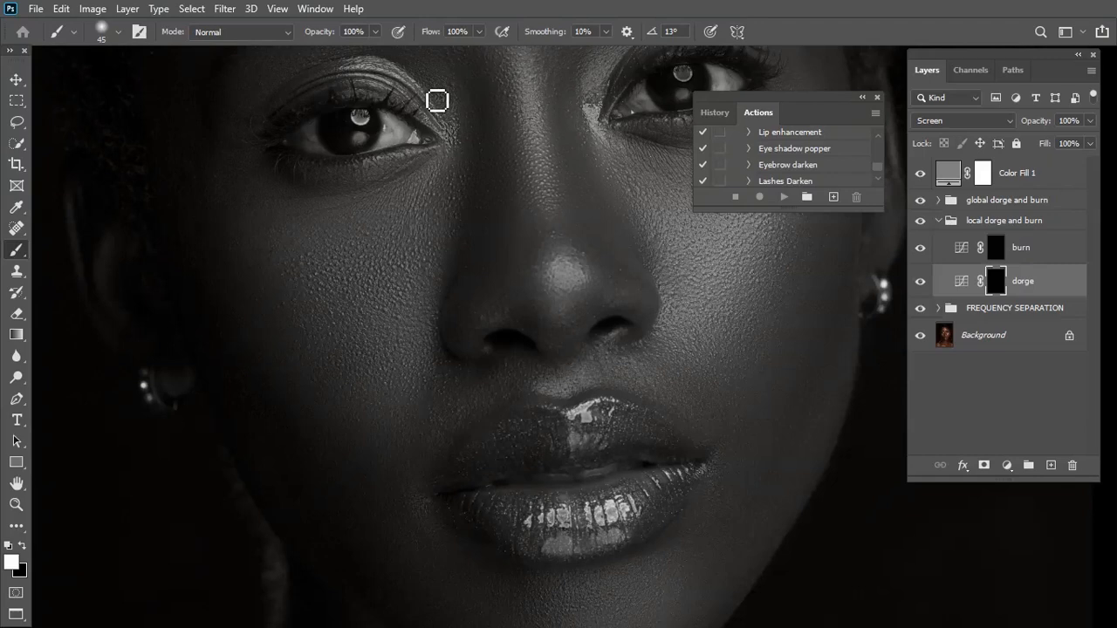
click(375, 32)
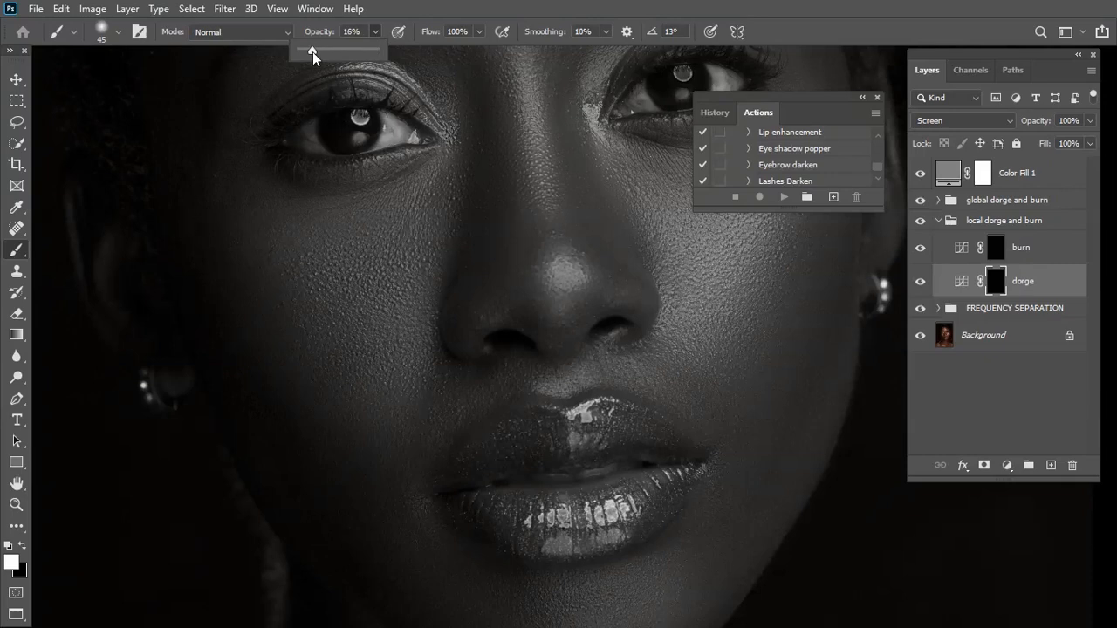
drag(312, 54, 308, 56)
drag(455, 466, 541, 374)
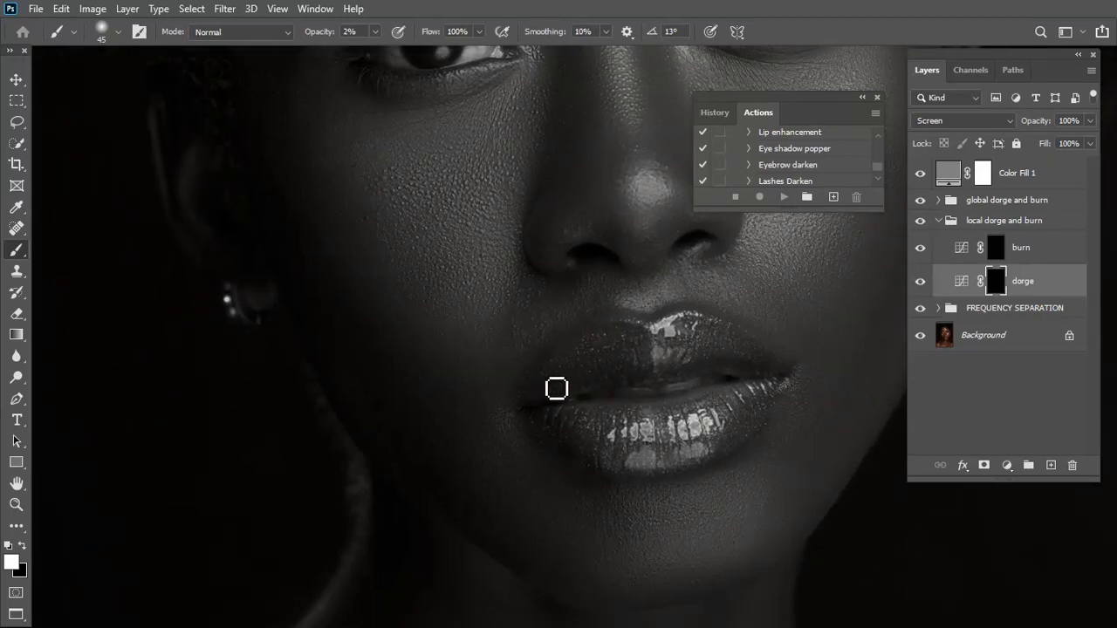
key(ctrl+plus)
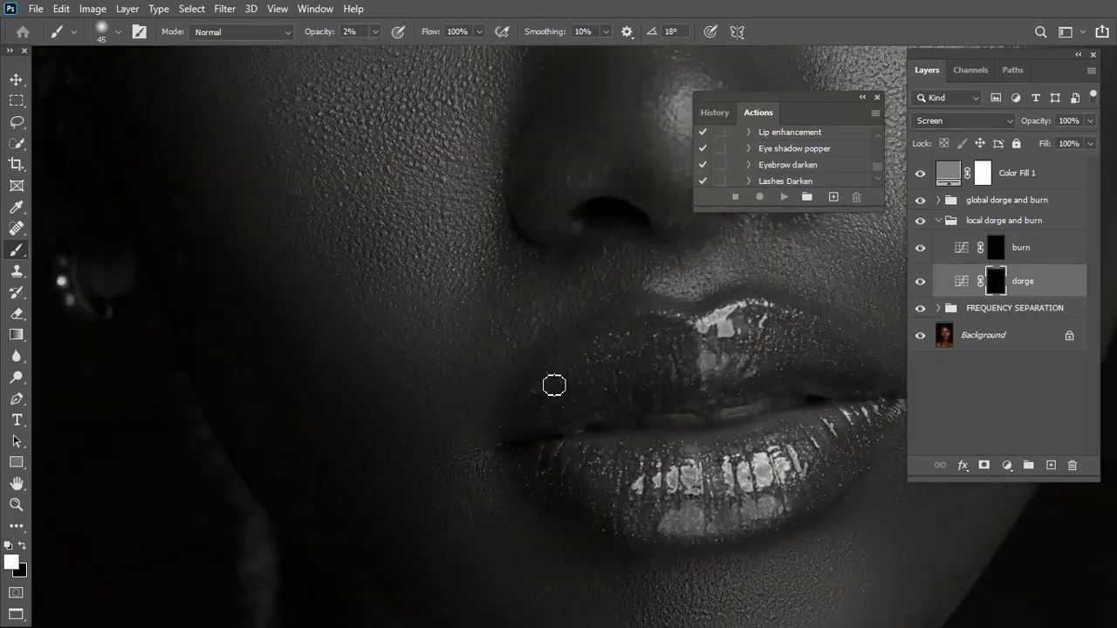
scroll(585, 341, up, 1)
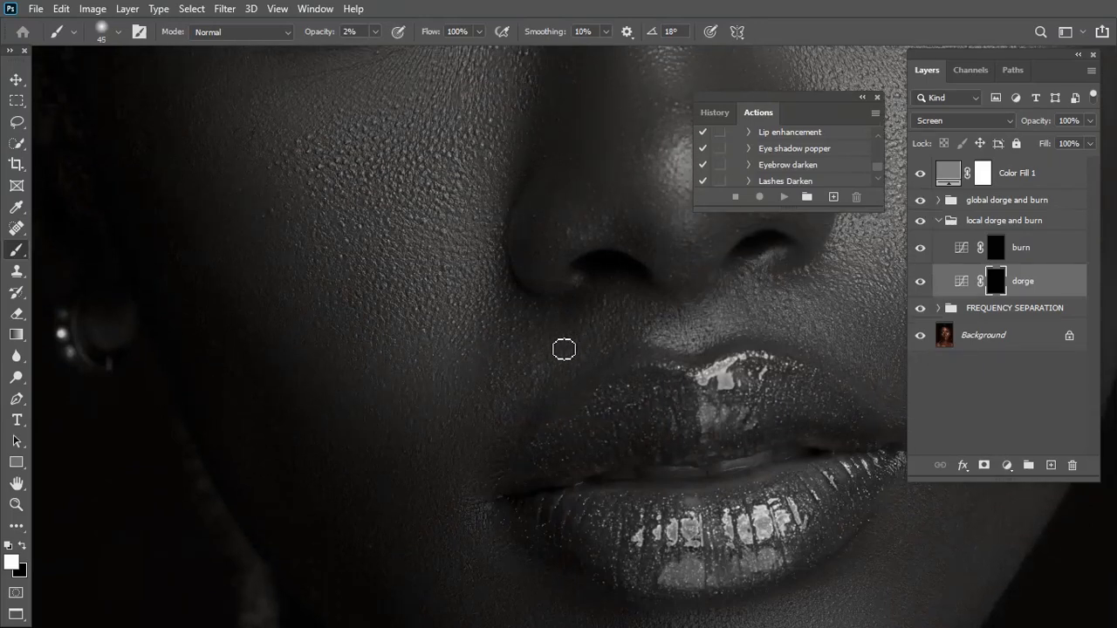
key(bracketright)
key(bracketright)
key(bracketright)
Examine the skin on the chin, cheeks, eye areas and forehead up close for uneven light and dark patches
mouse_move(514, 370)
mouse_down()
mouse_move(451, 294)
mouse_move(428, 166)
mouse_up()
mouse_move(555, 485)
mouse_down()
mouse_move(529, 389)
mouse_move(503, 380)
mouse_up()
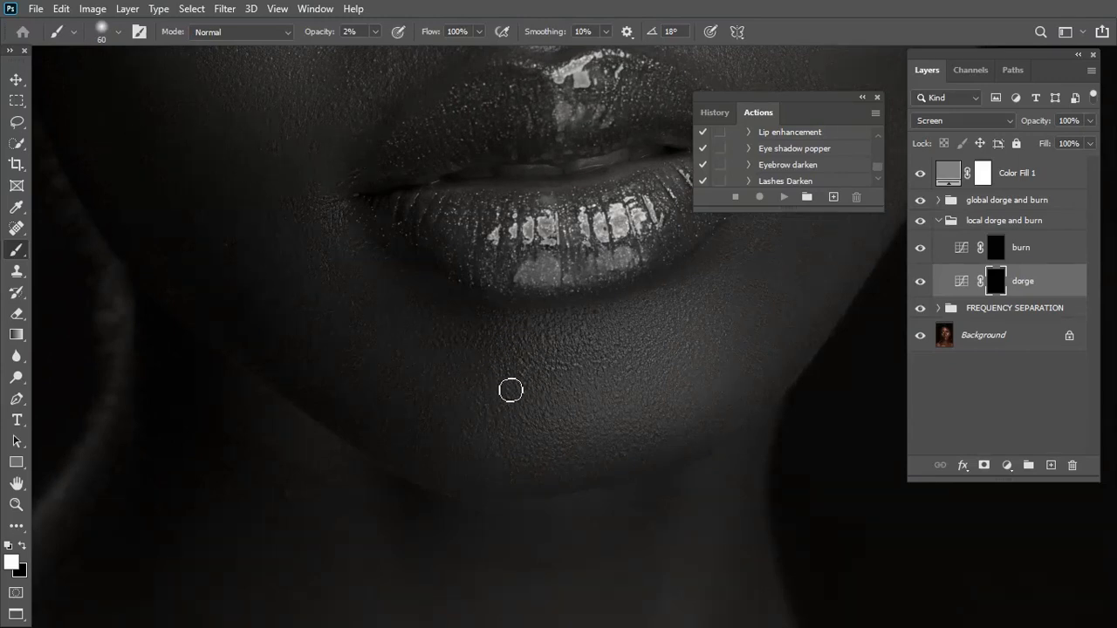
drag(509, 389, 481, 503)
drag(498, 326, 493, 489)
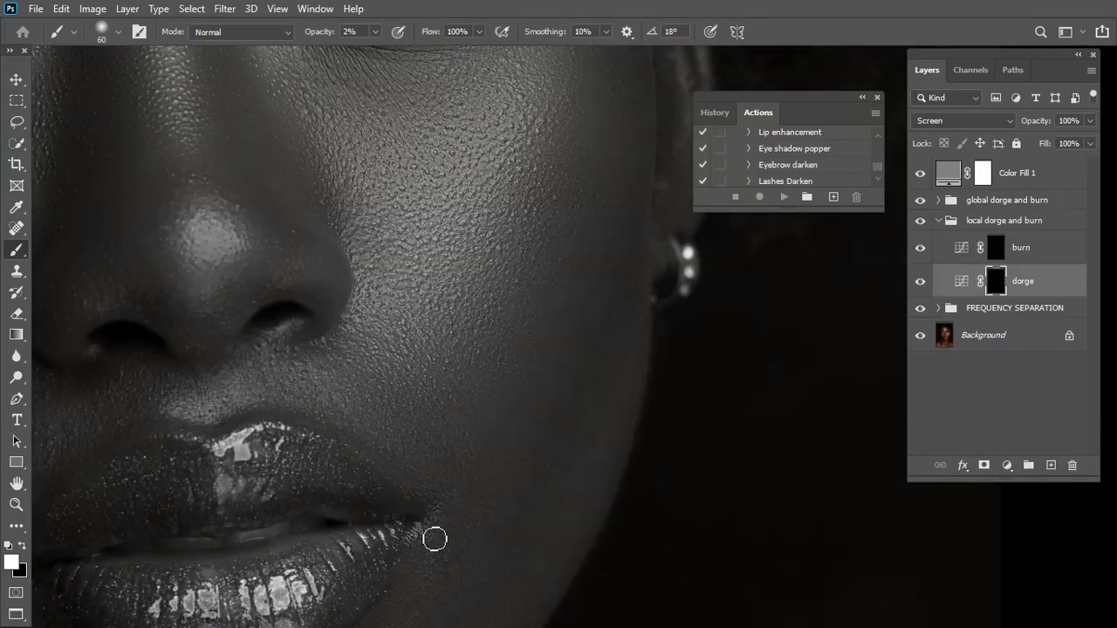
drag(444, 349, 559, 506)
drag(507, 312, 552, 427)
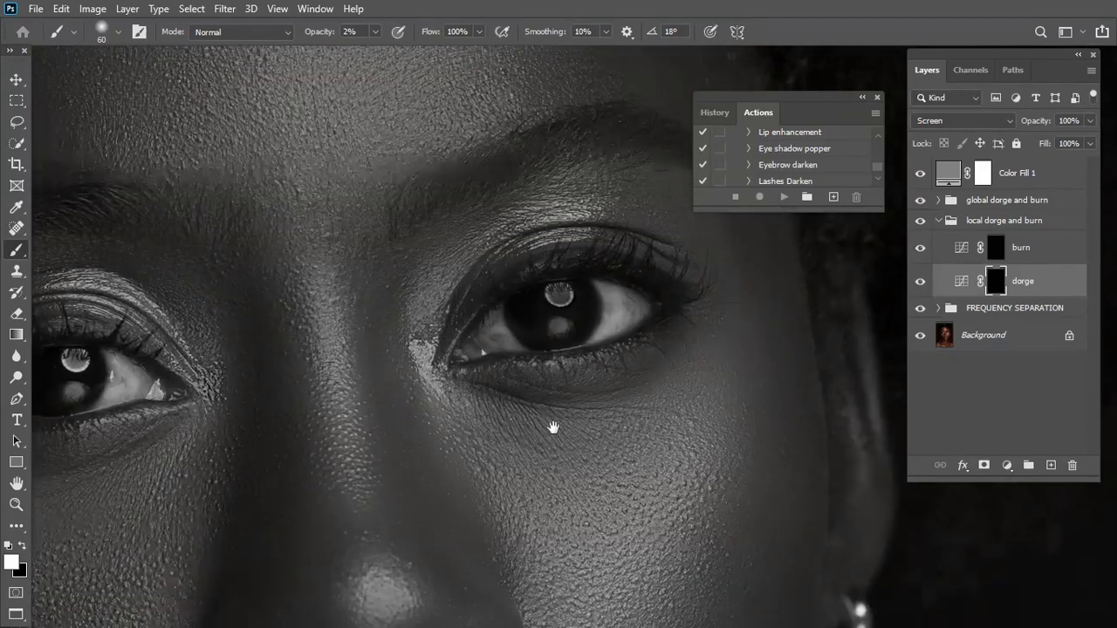
drag(538, 266, 567, 367)
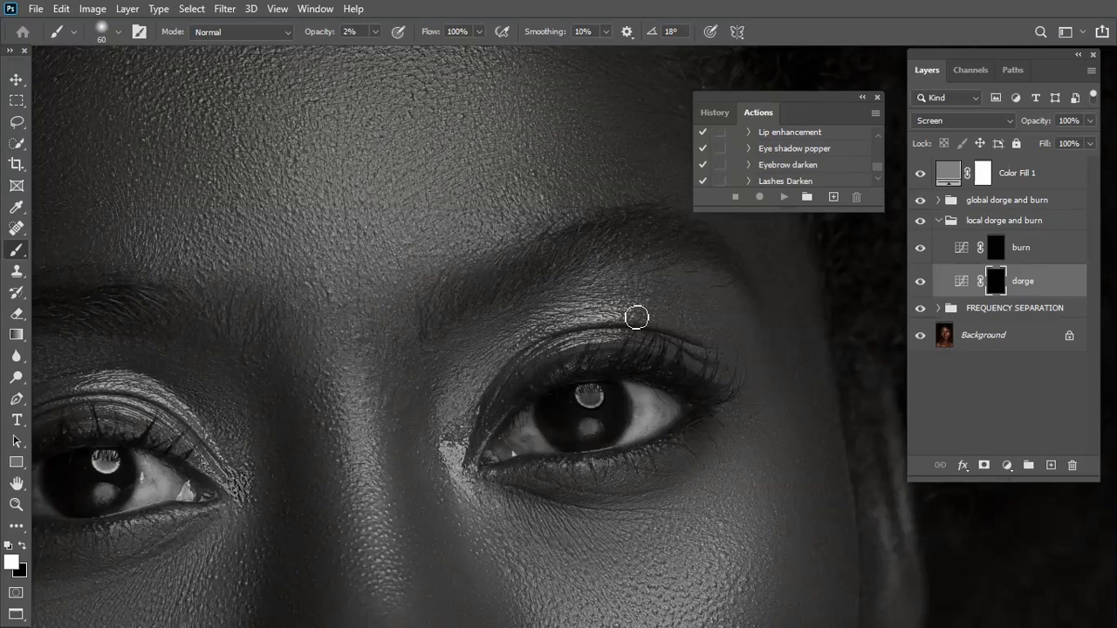
drag(634, 311, 650, 370)
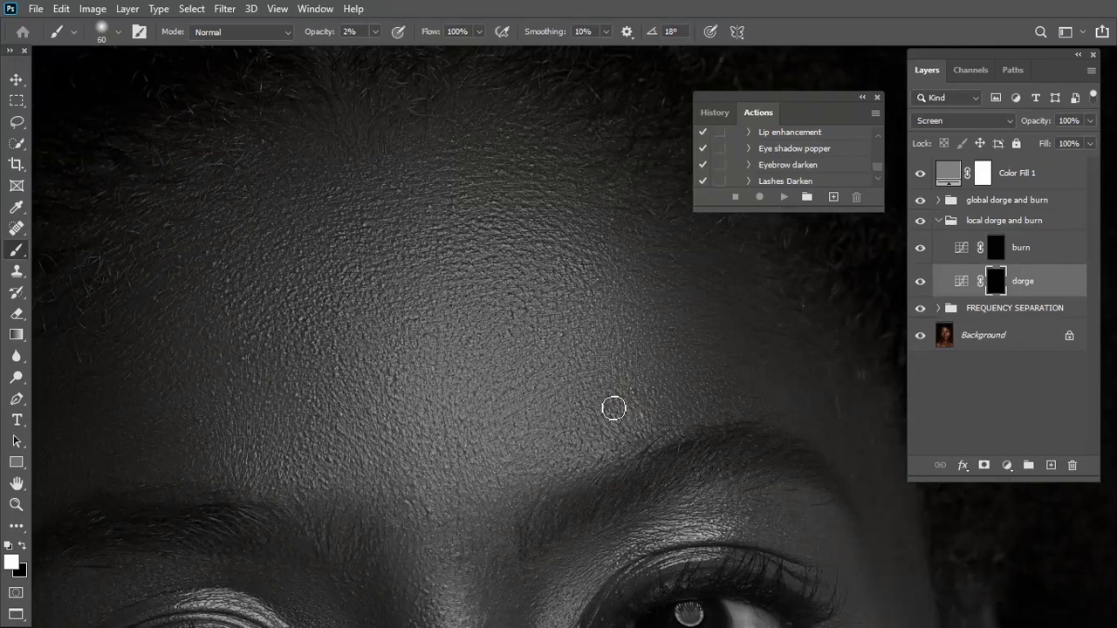
drag(669, 424, 638, 385)
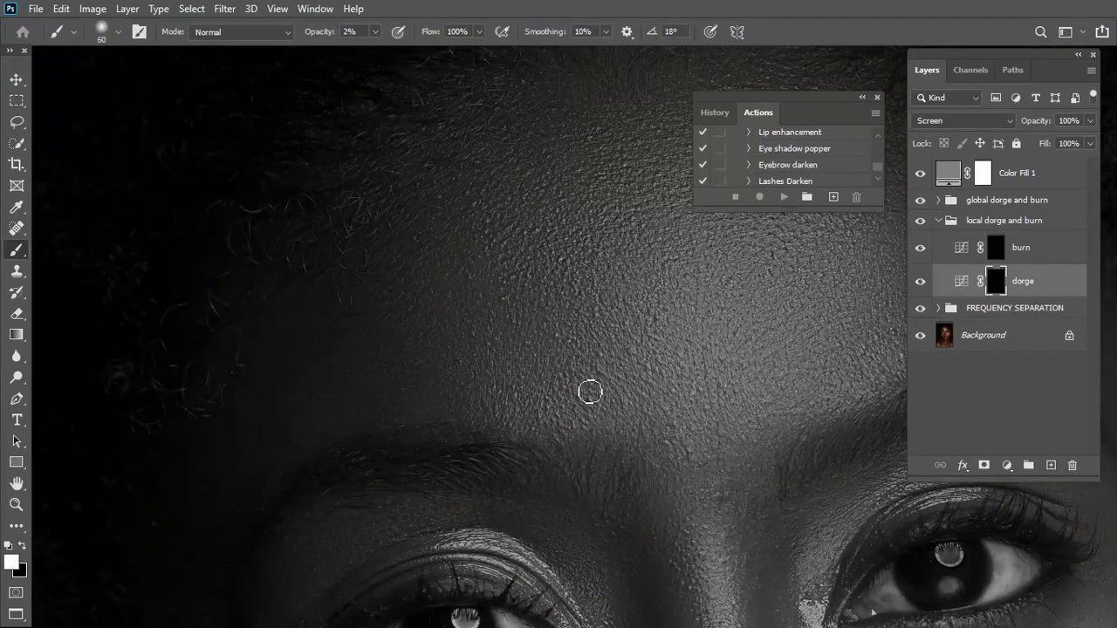
drag(573, 550, 555, 352)
drag(594, 412, 590, 335)
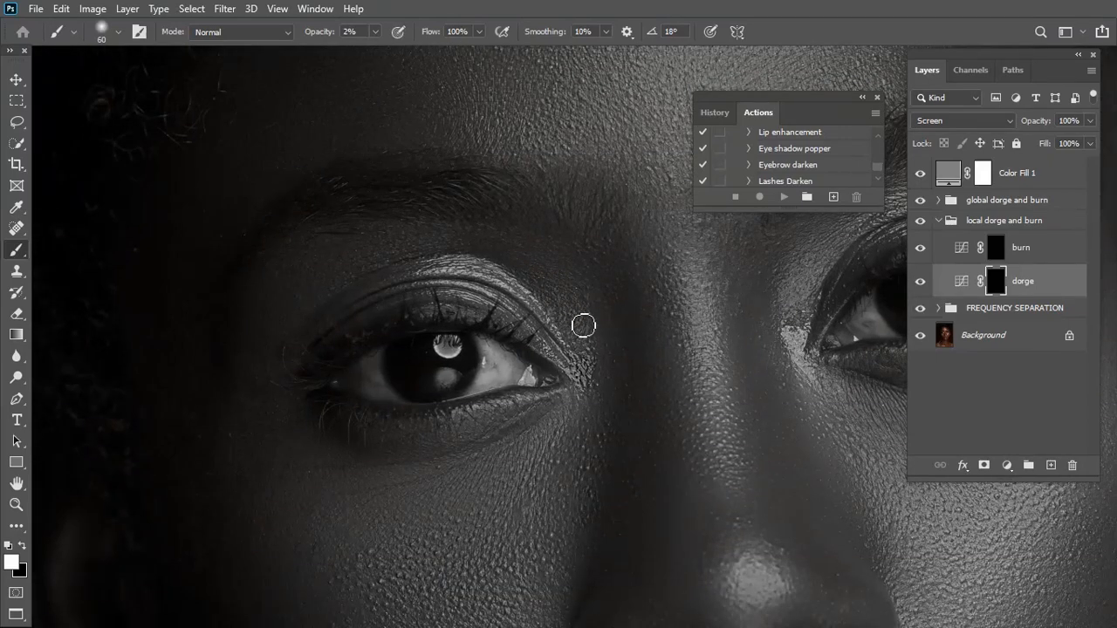
drag(475, 472, 533, 319)
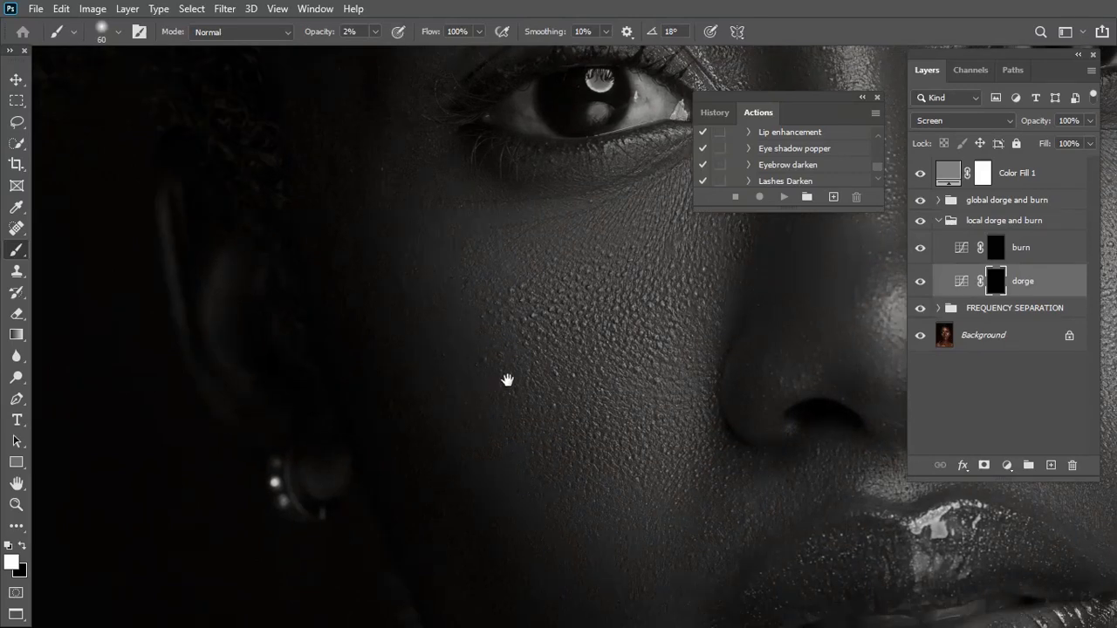
Dodge the small dark patches on the cheek, shoulder and collarbone on the local dorge mask with the 2% brush
drag(507, 380, 497, 347)
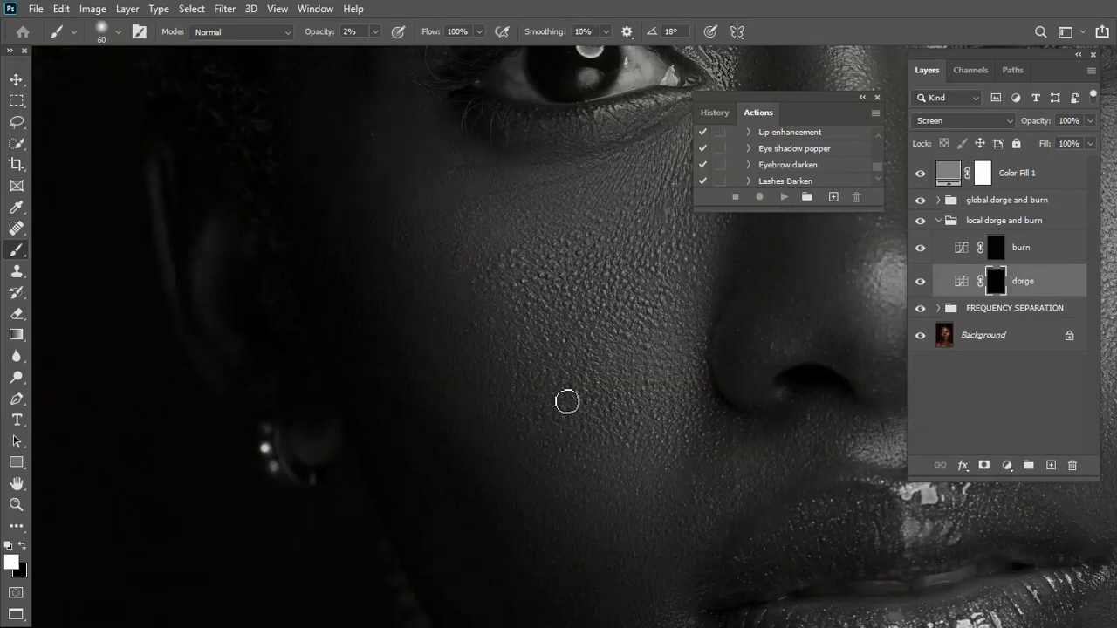
drag(597, 455, 576, 309)
drag(636, 460, 690, 286)
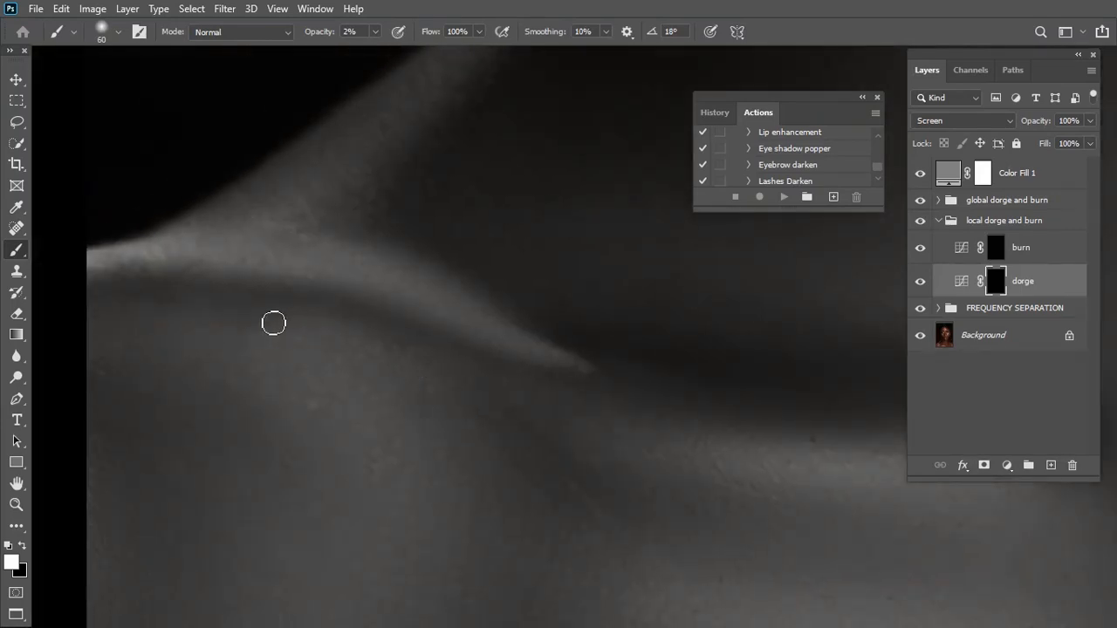
mouse_move(296, 328)
mouse_down()
mouse_move(379, 321)
mouse_move(368, 318)
mouse_up()
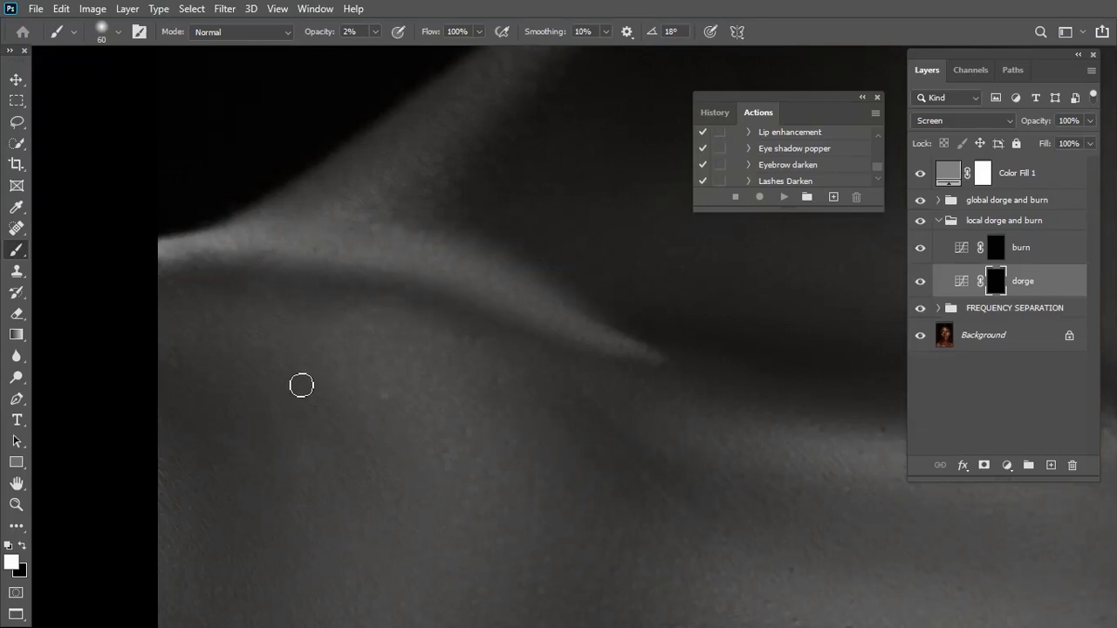
click(918, 283)
drag(492, 464, 453, 563)
drag(530, 381, 568, 353)
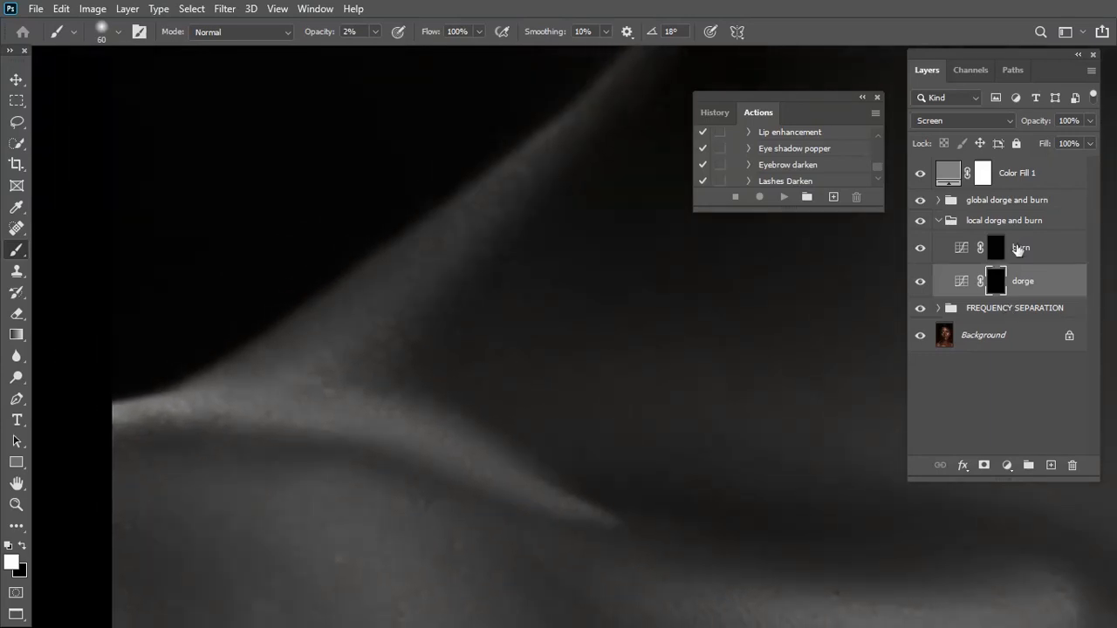
Select the burn layer's mask in the local dorge and burn group and set the brush size to 90
click(989, 253)
drag(630, 387, 646, 451)
drag(705, 296, 720, 474)
key(ctrl+minus)
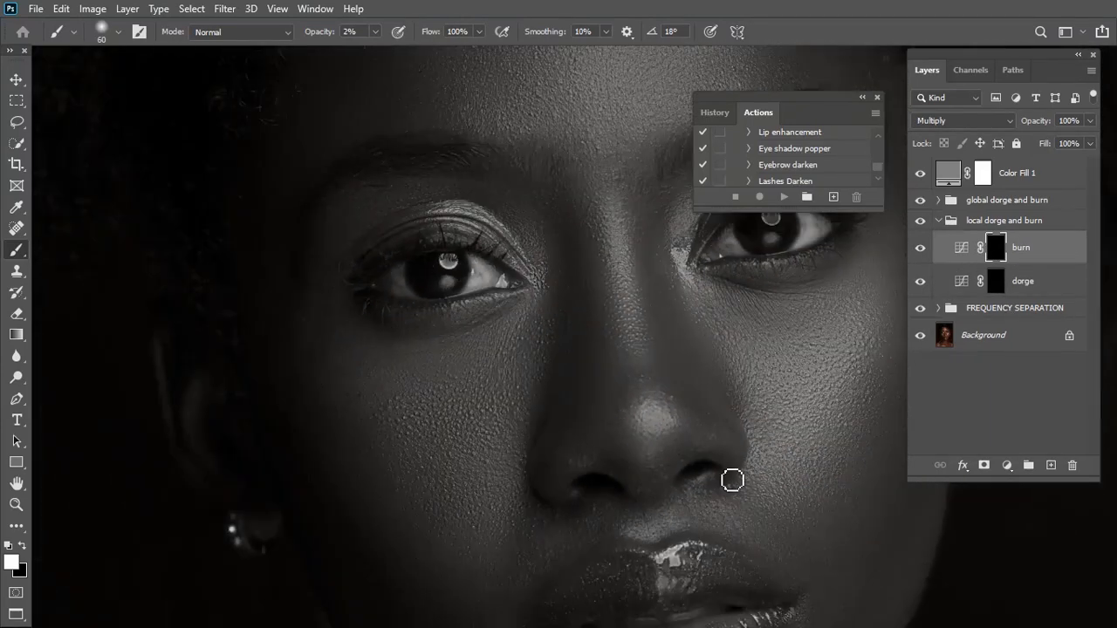
key(ctrl+minus)
drag(544, 154, 590, 297)
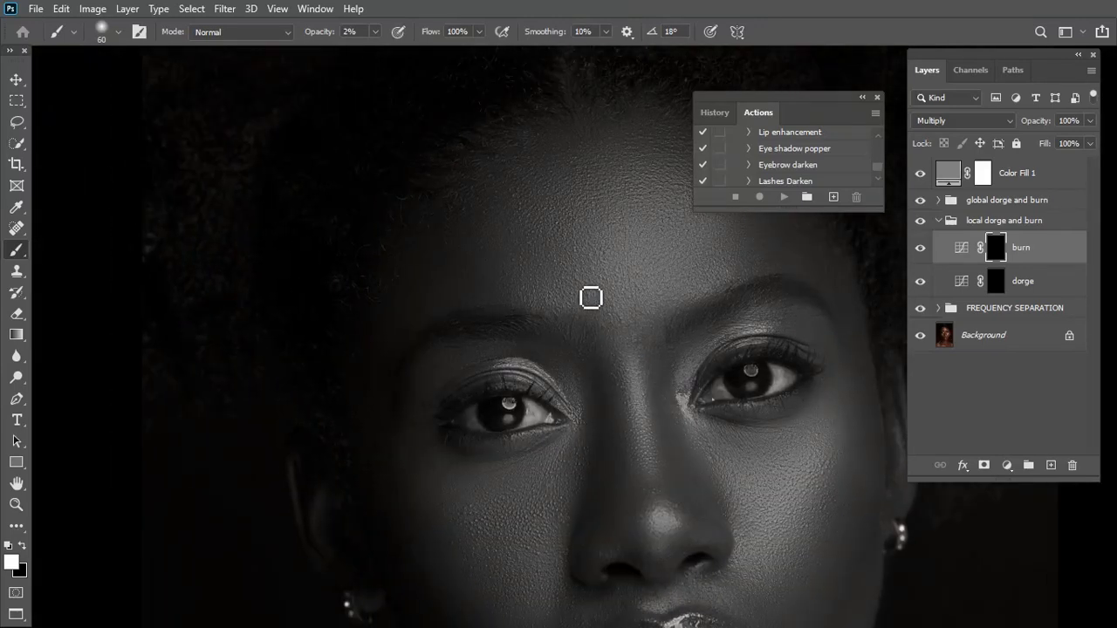
key(bracketright)
key(bracketright)
key(bracketright)
Burn the small bright patches on the forehead, around the eyes and on the cheeks on the local burn mask
drag(599, 422, 605, 368)
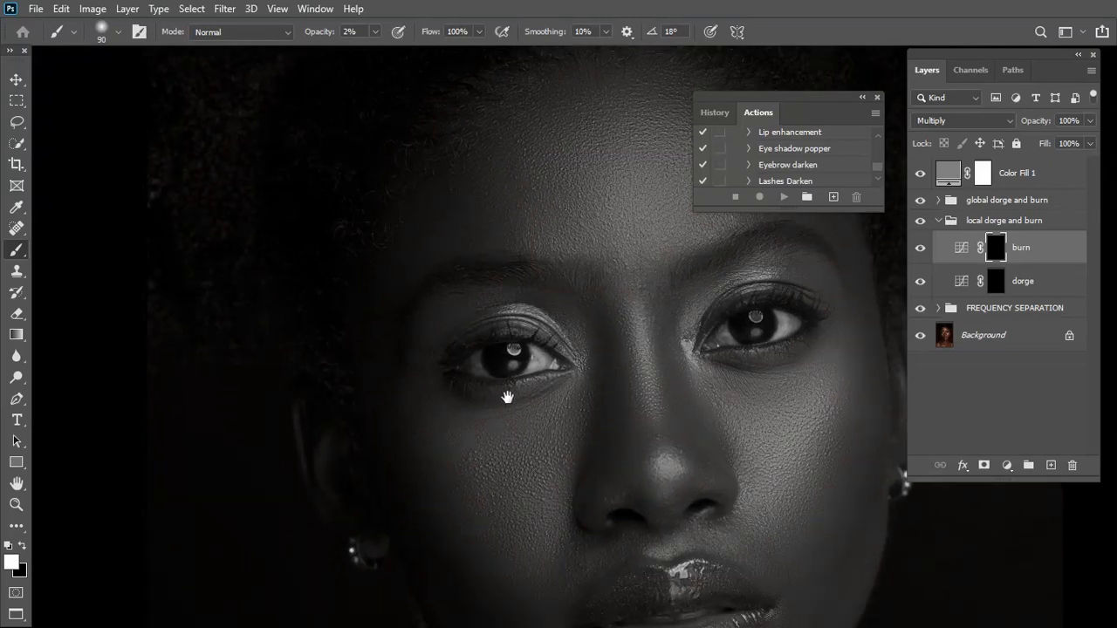
drag(507, 397, 525, 369)
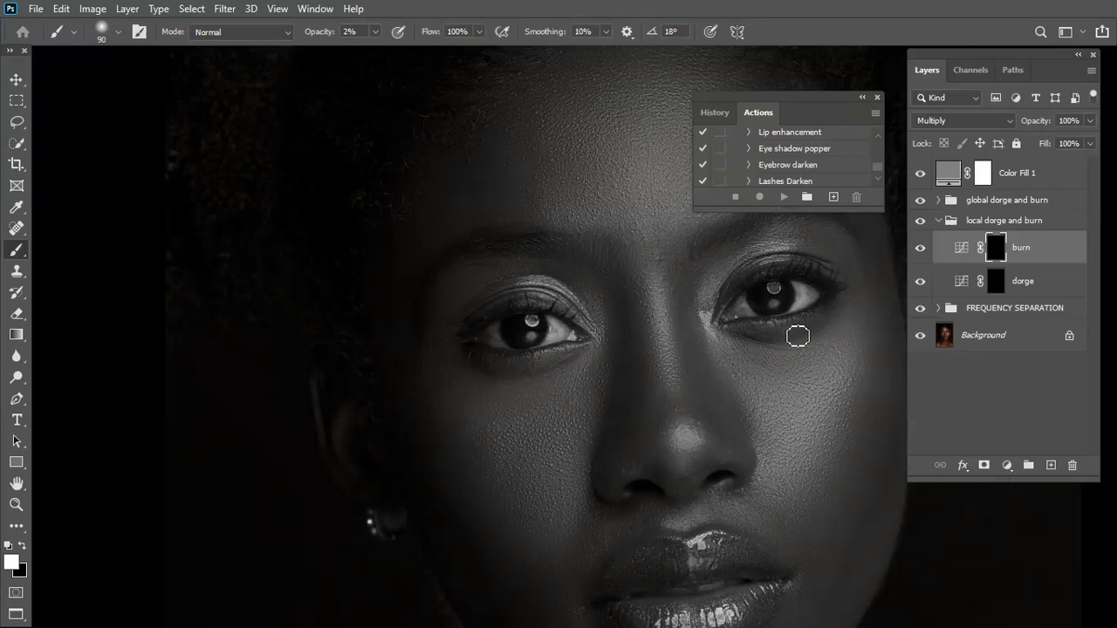
drag(776, 323, 658, 367)
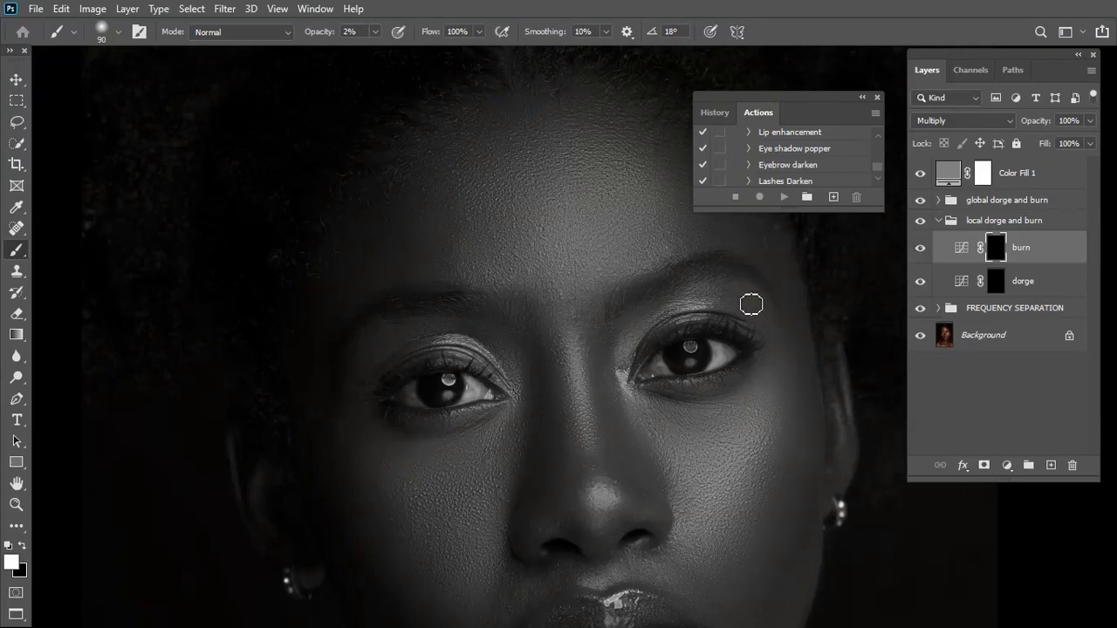
drag(786, 439, 698, 384)
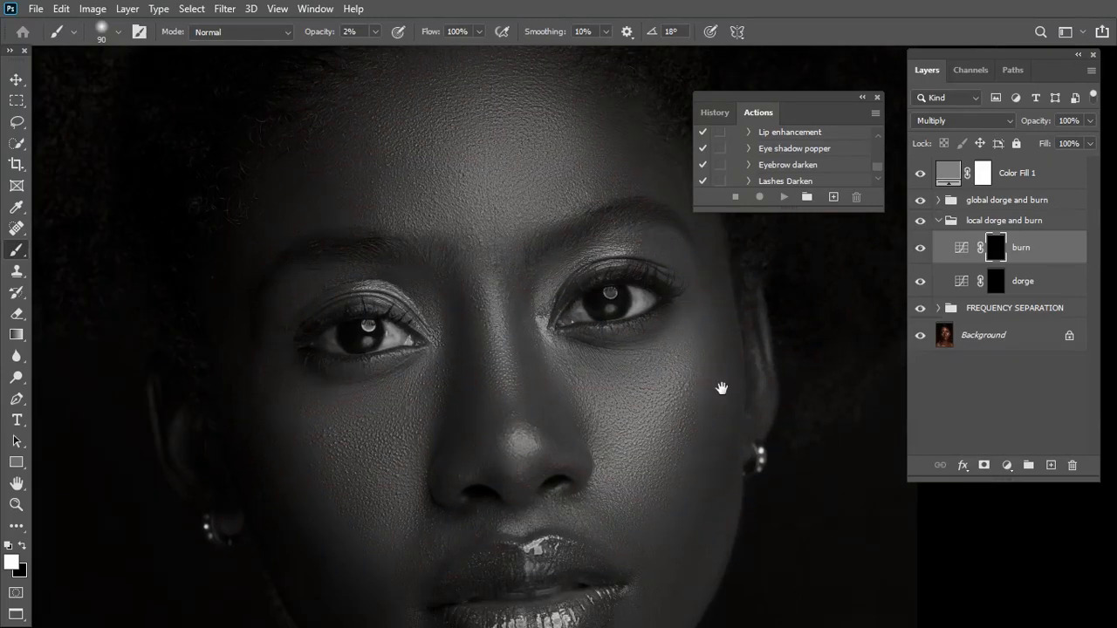
drag(635, 343, 618, 298)
drag(613, 404, 631, 363)
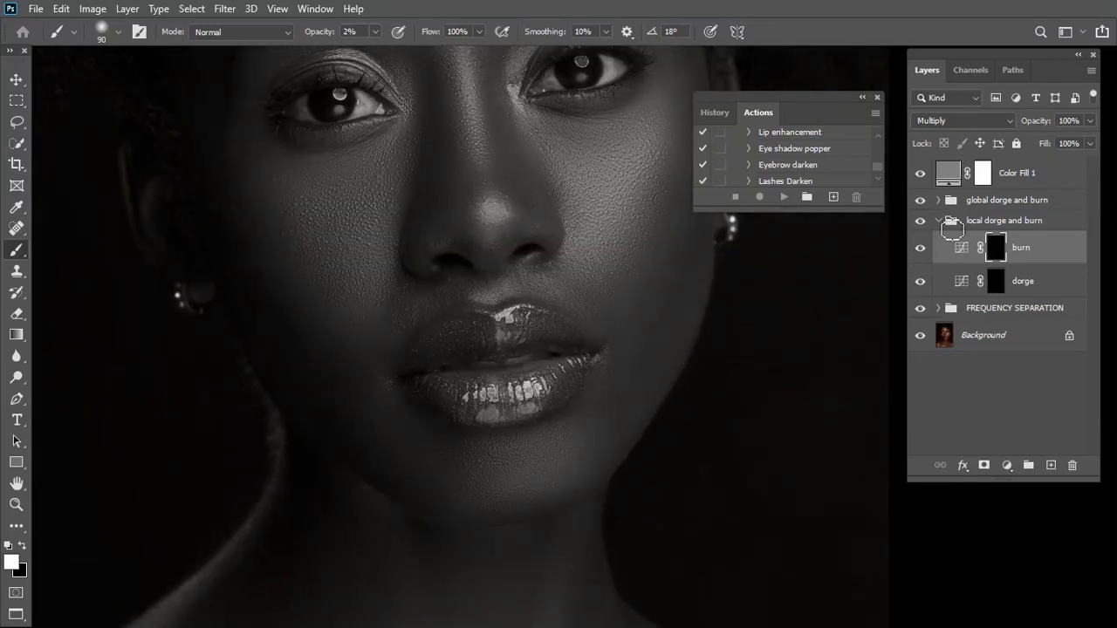
Collapse the local dorge and burn group and select the dorge layer's mask in the global dorge and burn group
click(939, 221)
click(963, 207)
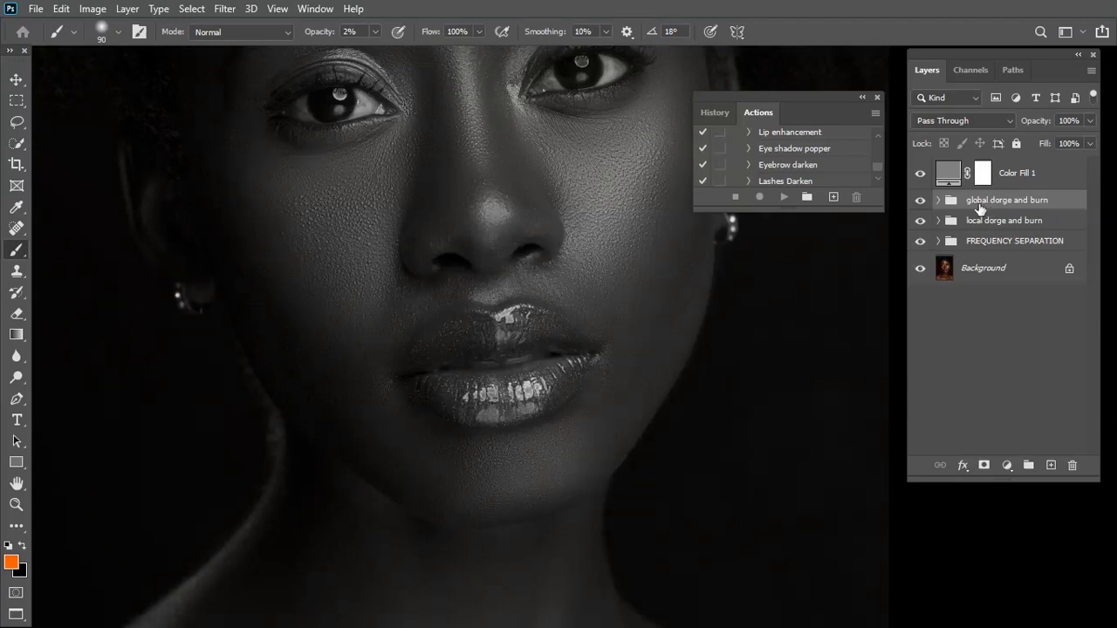
click(938, 199)
click(1029, 230)
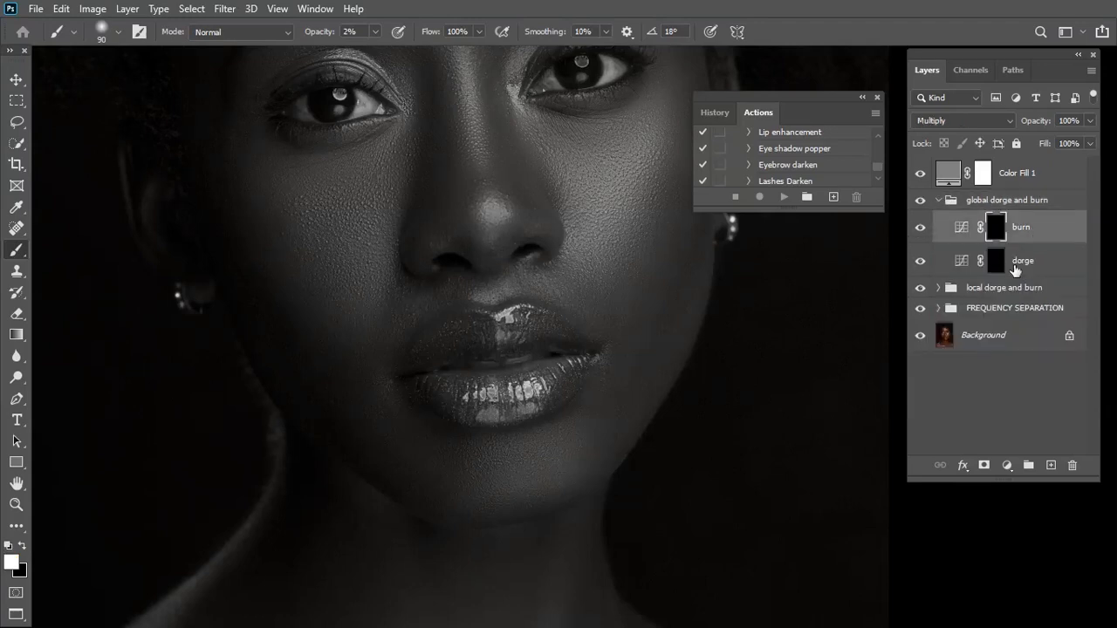
click(1022, 261)
key(ctrl+minus)
key(ctrl+minus)
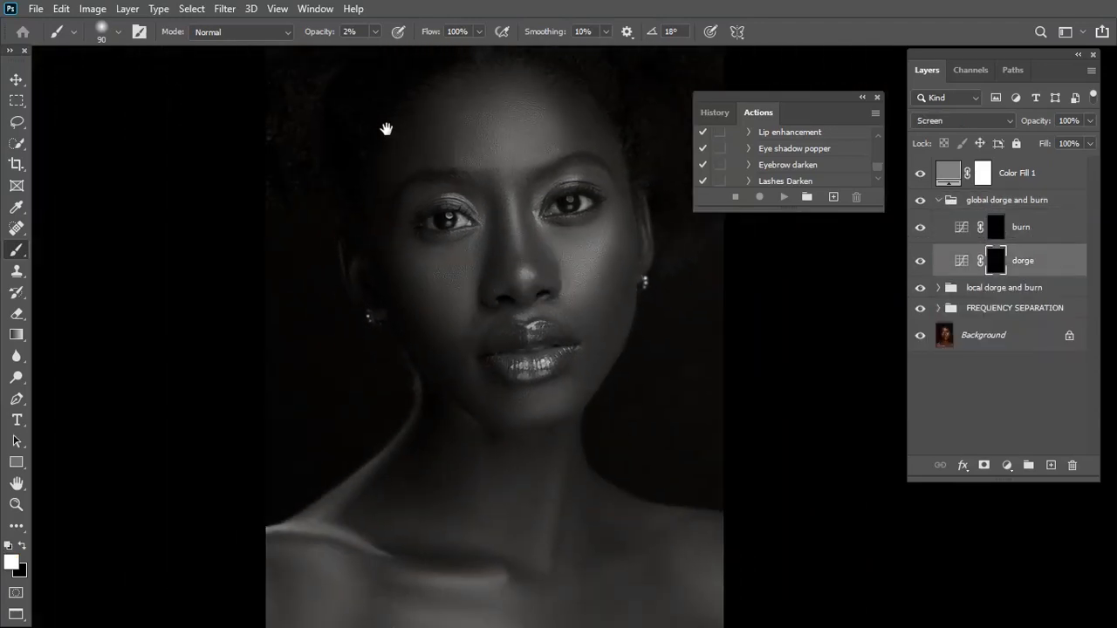
drag(386, 127, 427, 237)
Set the brush opacity to 1% and the brush size to 175 for broad dodging on the face
click(376, 32)
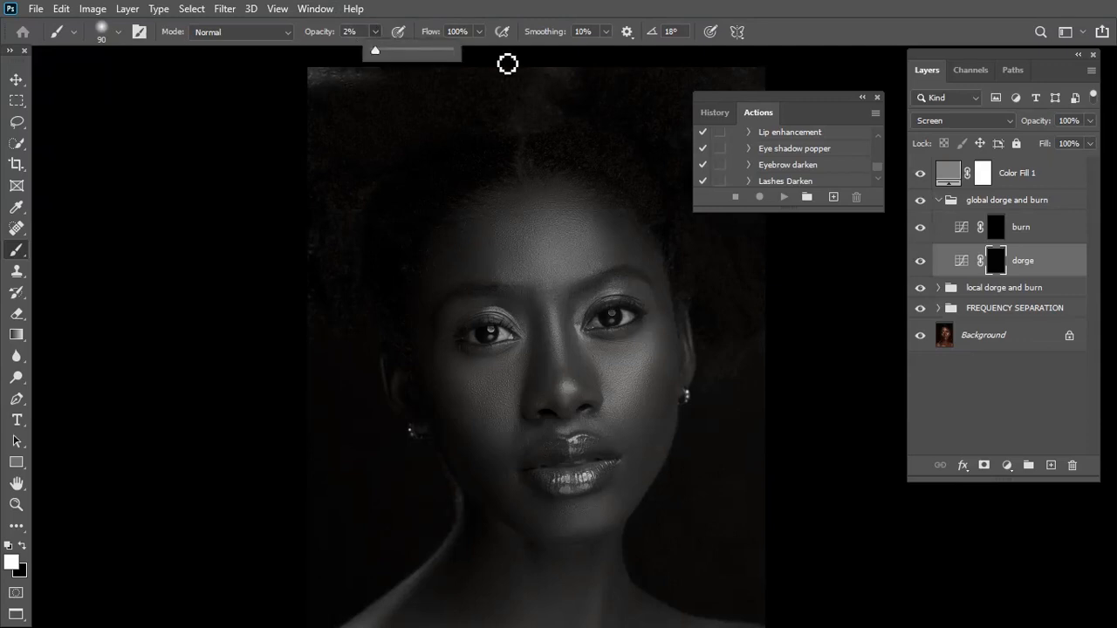
click(507, 65)
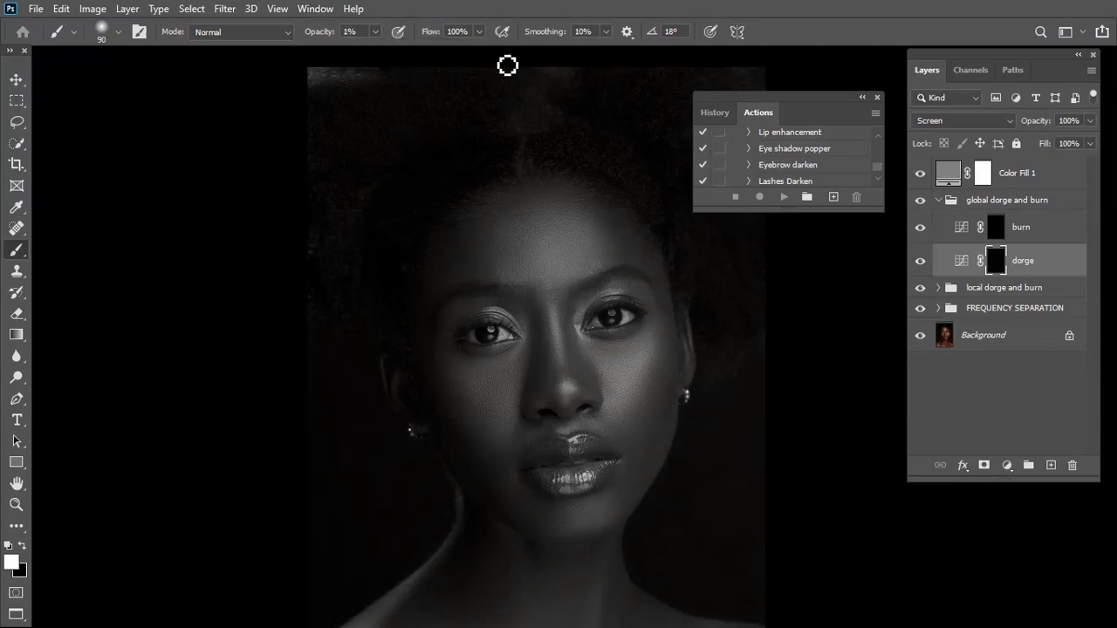
key(bracketright)
key(bracketright)
key(bracketright)
scroll(531, 340, down, 3)
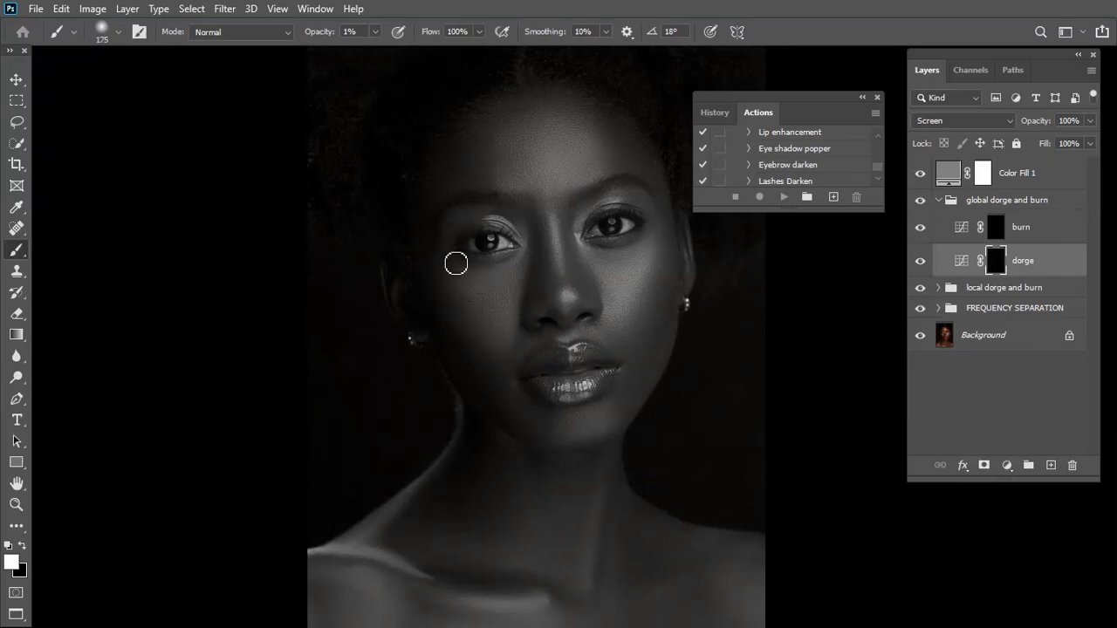
Dodge the broad highlight areas of the face on the global dorge mask, adapting the brush size to each area
key(bracketright)
key(bracketright)
Dodge the highlights along the shoulder and collarbones on the global dorge mask with a brush size of about 250
key(bracketright)
key(bracketright)
key(bracketleft)
key(bracketright)
key(bracketleft)
key(bracketleft)
key(bracketleft)
scroll(486, 494, down, 4)
key(bracketright)
key(bracketright)
key(bracketright)
Dodge the remaining broad highlights on the chest and cheeks, enlarging the brush to 500
key(bracketright)
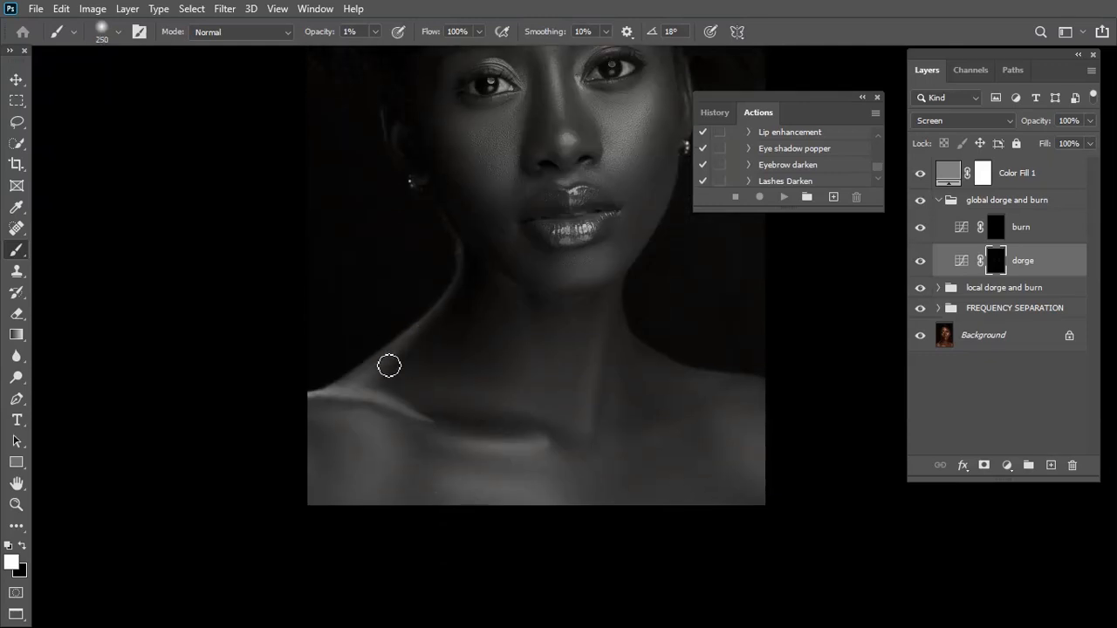
drag(335, 399, 408, 413)
key(bracketright)
key(bracketleft)
drag(463, 446, 537, 445)
key(bracketright)
key(bracketright)
key(bracketleft)
key(bracketleft)
key(bracketleft)
key(bracketright)
scroll(515, 296, up, 5)
key(bracketleft)
key(bracketright)
key(bracketright)
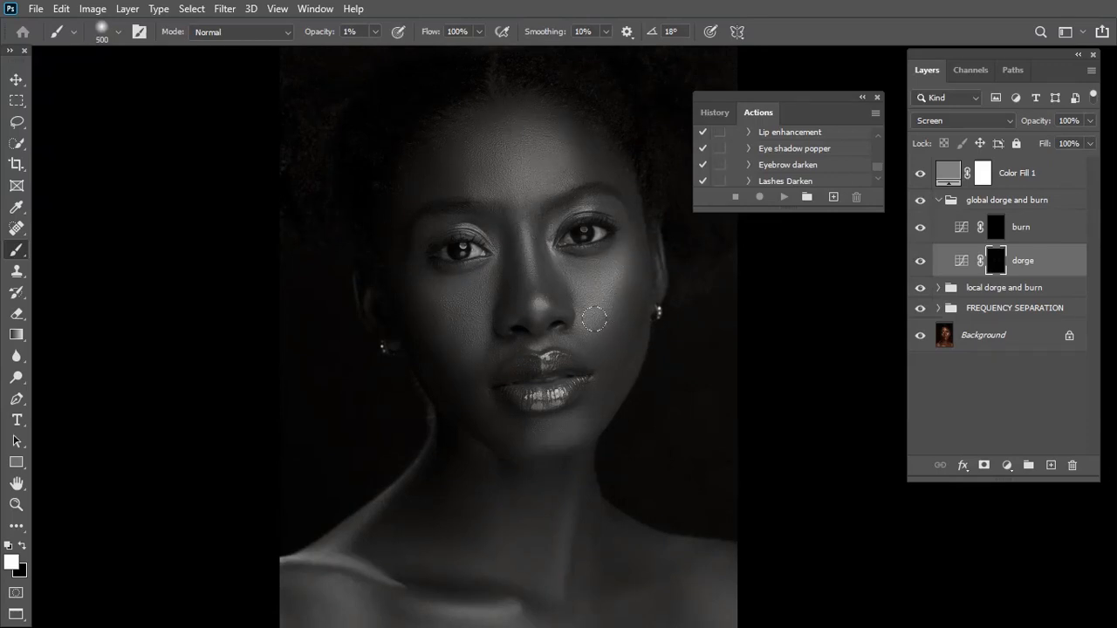
Select the global burn layer's mask and burn the broad shadow areas along the hairline and edges of the face
click(995, 229)
key(bracketleft)
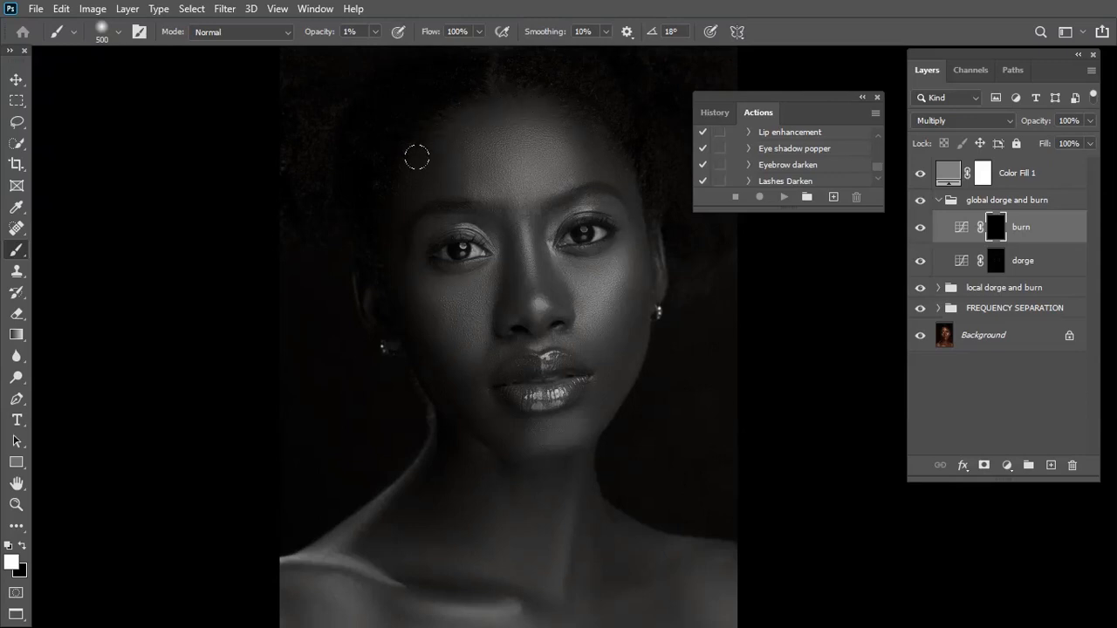
key(bracketleft)
key(bracketleft)
key(bracketleft)
key(bracketright)
key(bracketright)
key(bracketleft)
key(bracketleft)
key(bracketright)
key(bracketleft)
key(bracketright)
Burn the smaller shadows beside the ear and along the cheek on the global burn mask with a brush size of 125 to 150
key(bracketleft)
key(bracketleft)
scroll(462, 231, up, 2)
key(bracketleft)
key(bracketleft)
key(bracketleft)
key(bracketleft)
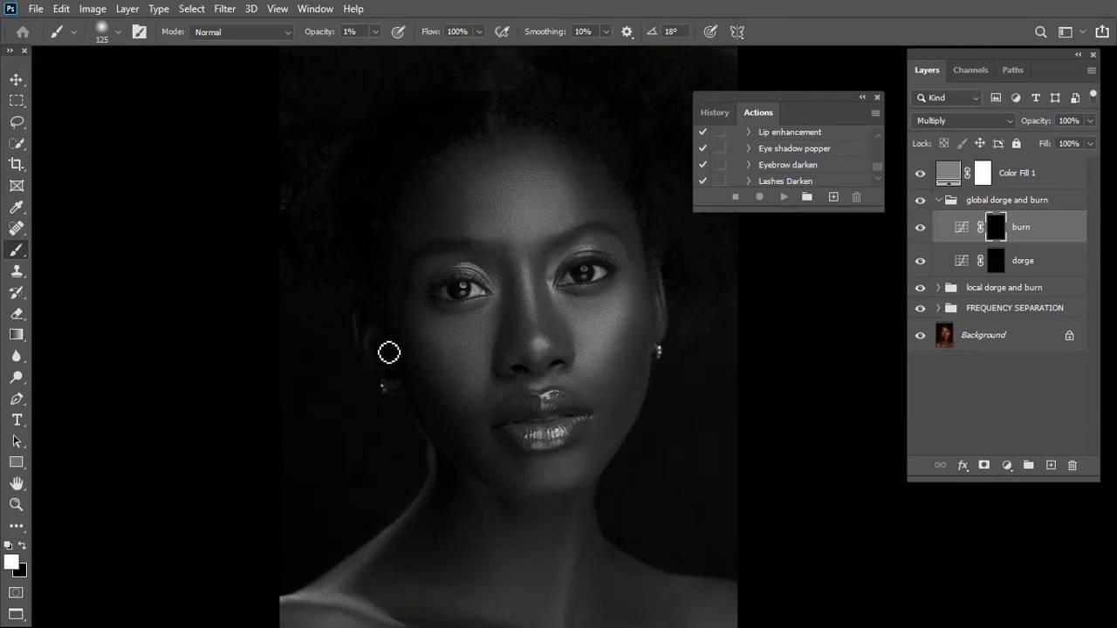
key(bracketright)
key(bracketright)
key(bracketright)
key(bracketleft)
key(bracketleft)
key(bracketleft)
key(bracketleft)
key(bracketright)
key(bracketright)
scroll(559, 343, up, 4)
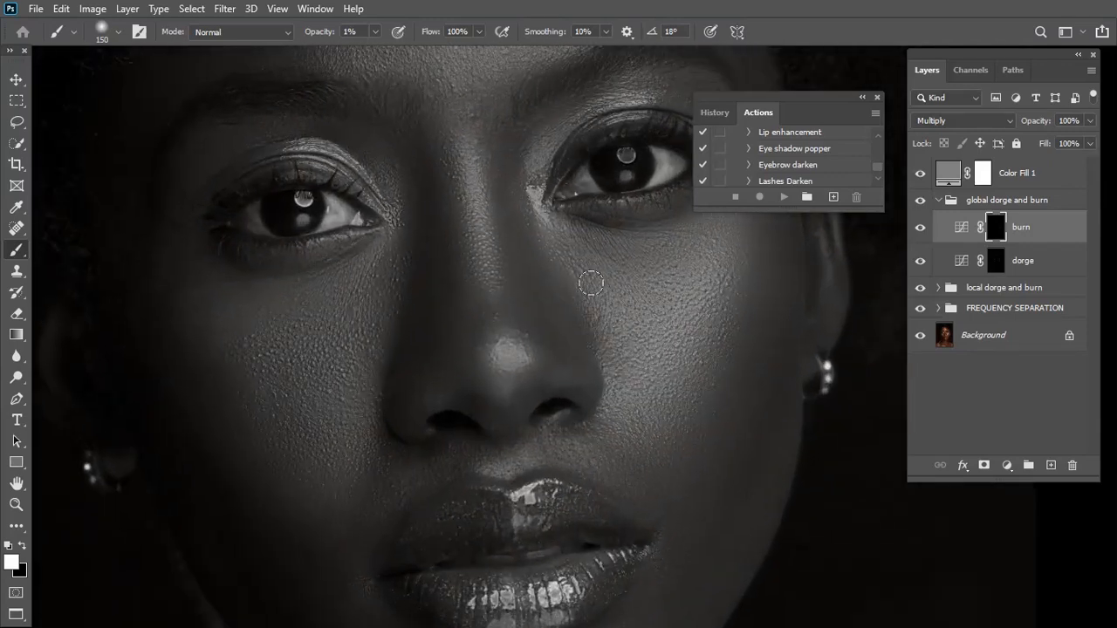
Burn the shadows around both eyes on the global burn mask, reducing the brush size to 60
drag(545, 278, 495, 376)
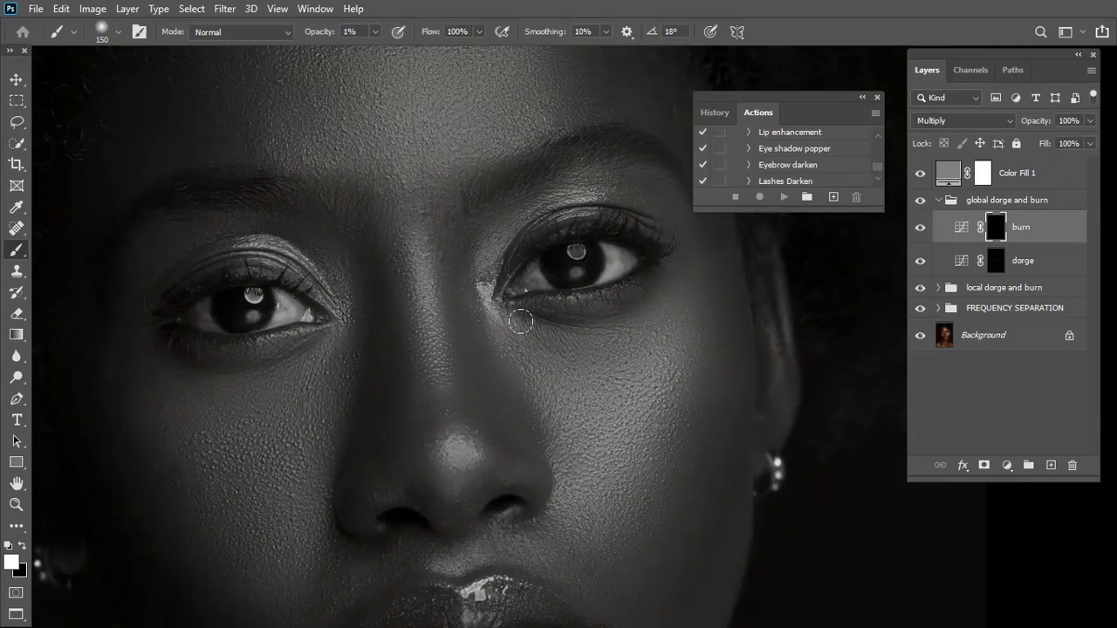
scroll(526, 332, up, 2)
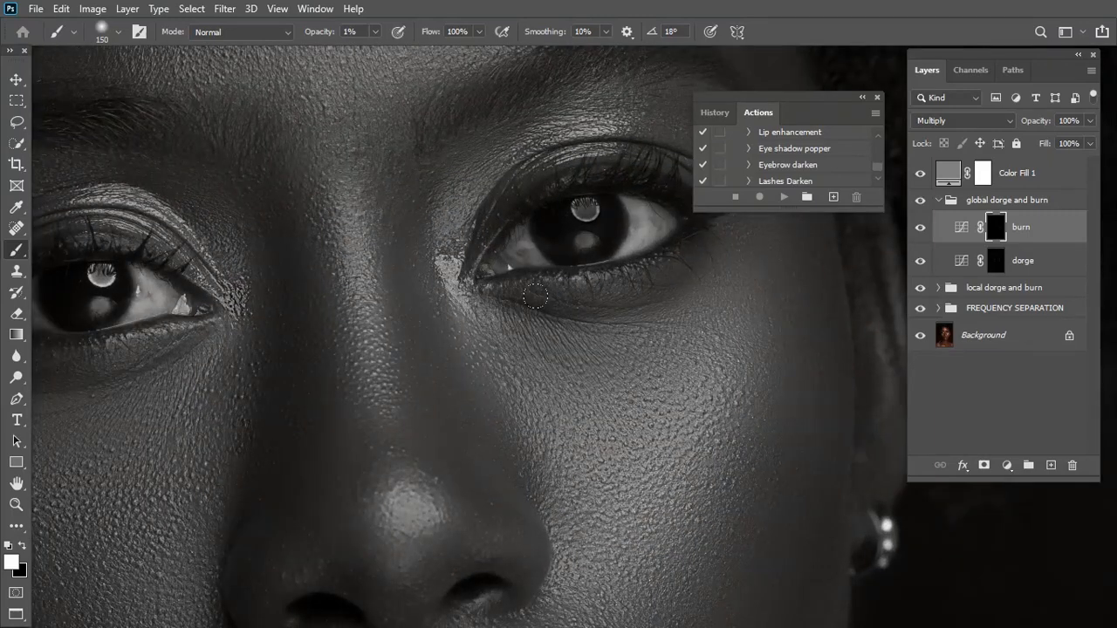
key(bracketleft)
drag(185, 294, 430, 273)
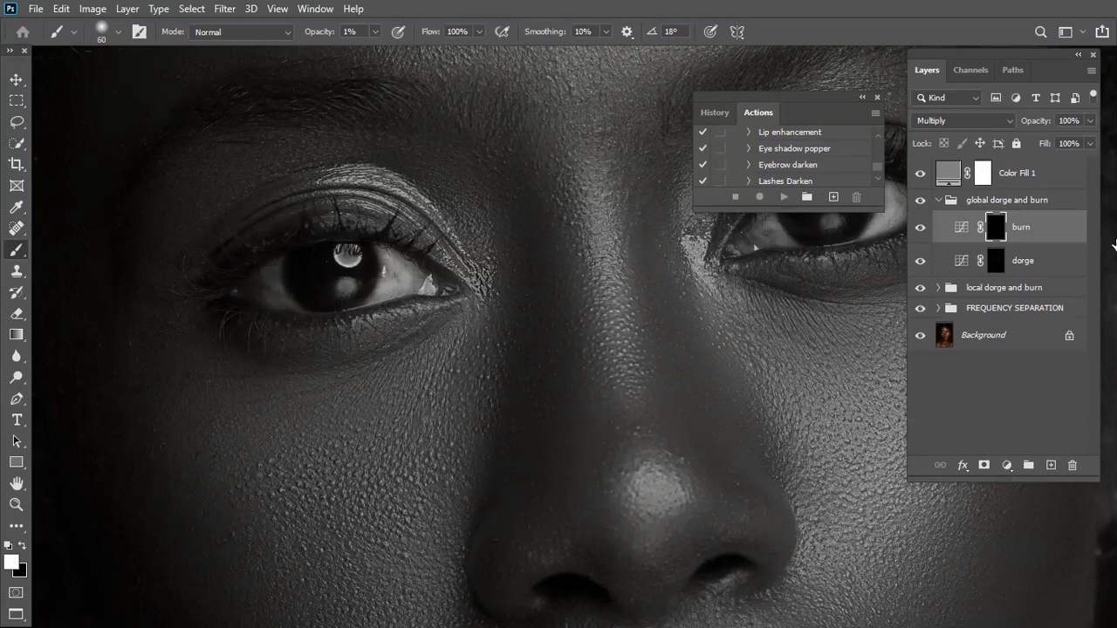
Dodge the whites of both eyes on the global dorge layer's mask
click(997, 266)
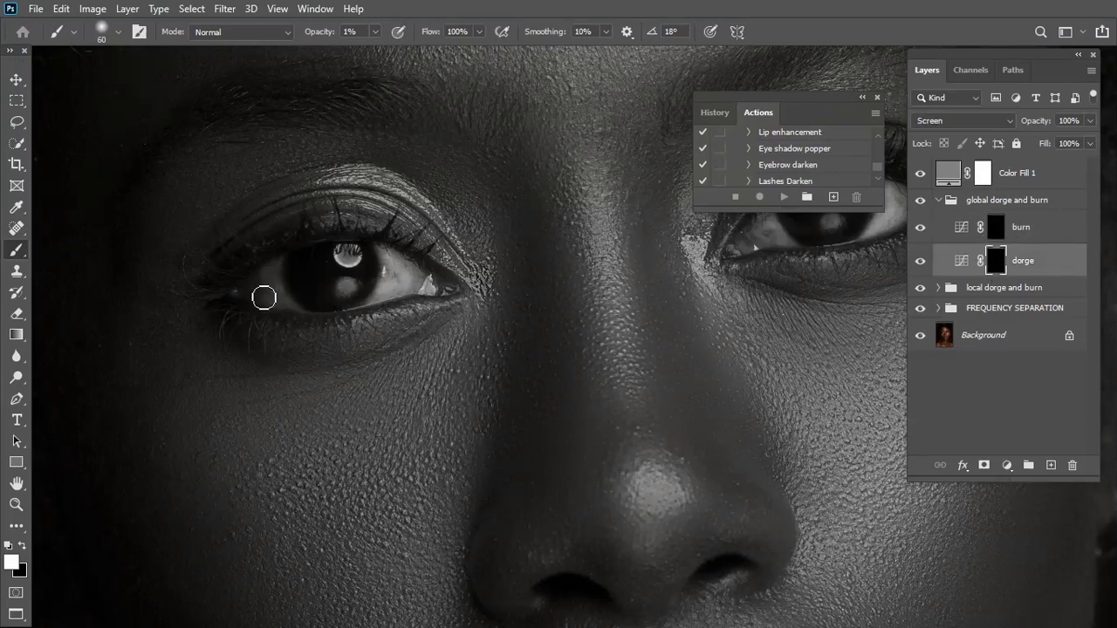
mouse_move(383, 264)
mouse_down()
mouse_move(387, 293)
mouse_move(391, 273)
mouse_move(395, 297)
mouse_up()
drag(572, 294, 190, 348)
mouse_move(512, 256)
mouse_down()
mouse_move(503, 244)
mouse_move(514, 258)
mouse_move(506, 282)
mouse_move(527, 272)
mouse_move(386, 292)
mouse_move(407, 296)
mouse_up()
Select the global burn layer's mask again and burn the shadows of the lips with a brush size of about 100
click(995, 226)
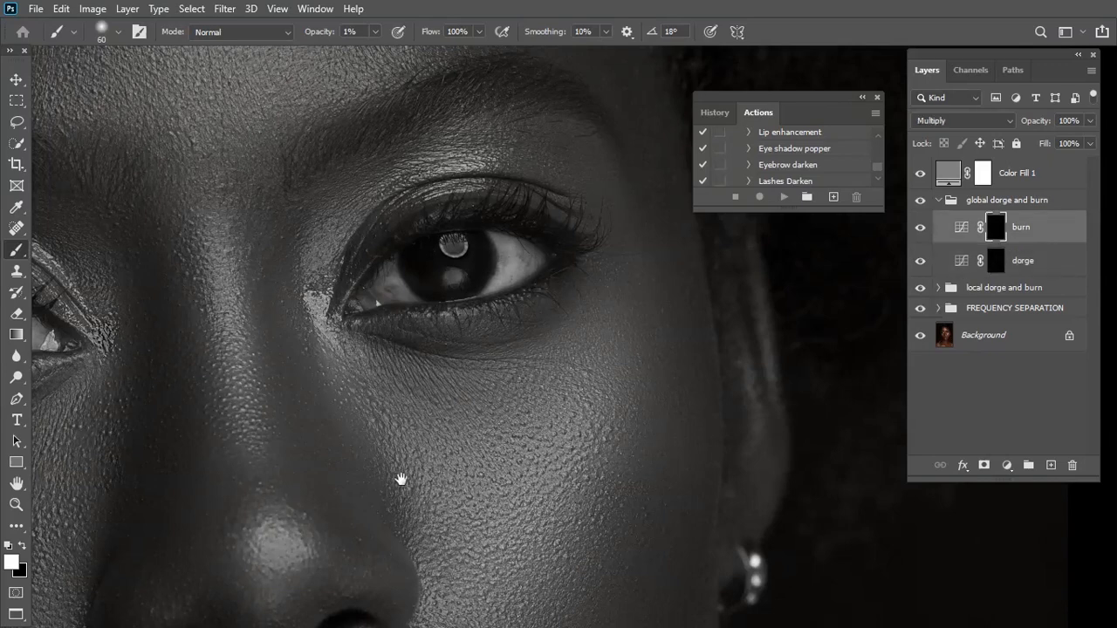
drag(401, 480, 497, 295)
key(ctrl+0)
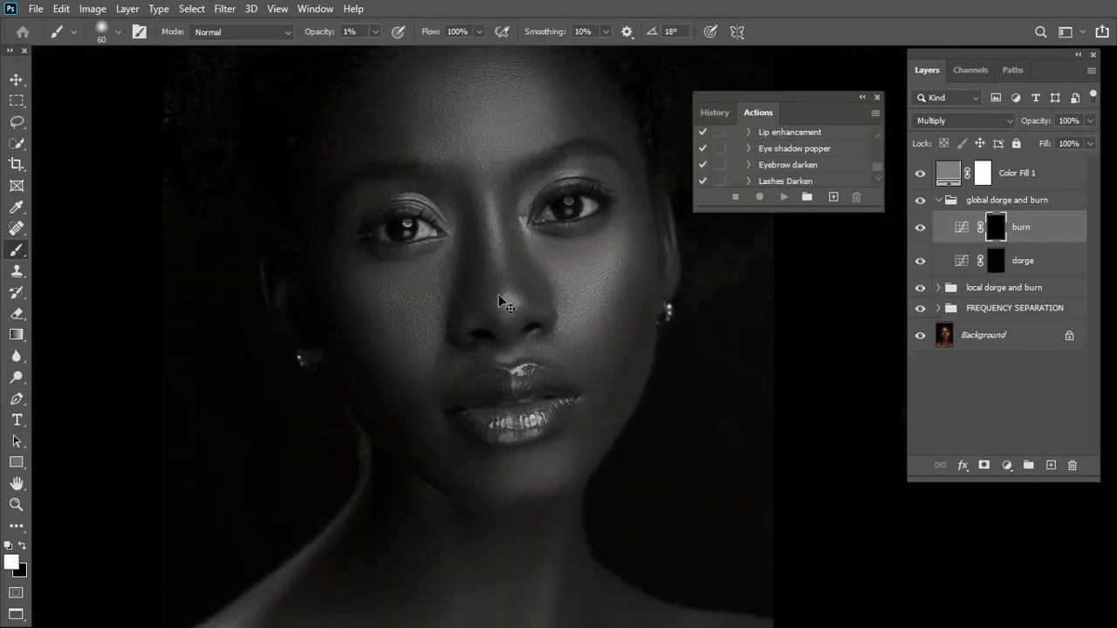
scroll(498, 294, up, 3)
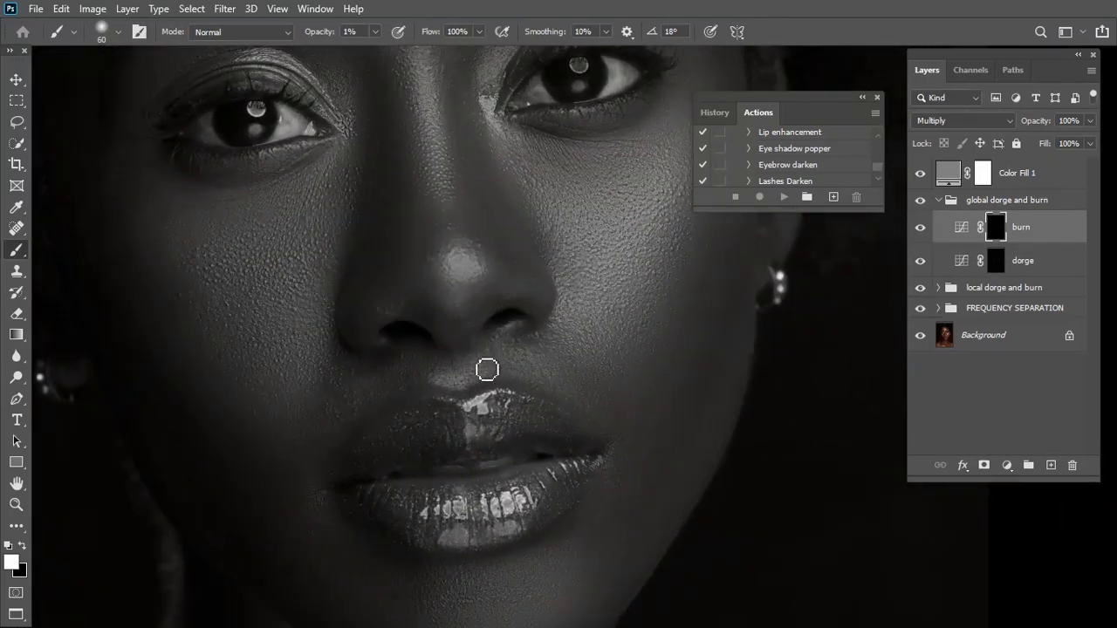
key(bracketright)
key(bracketright)
key(bracketright)
key(bracketright)
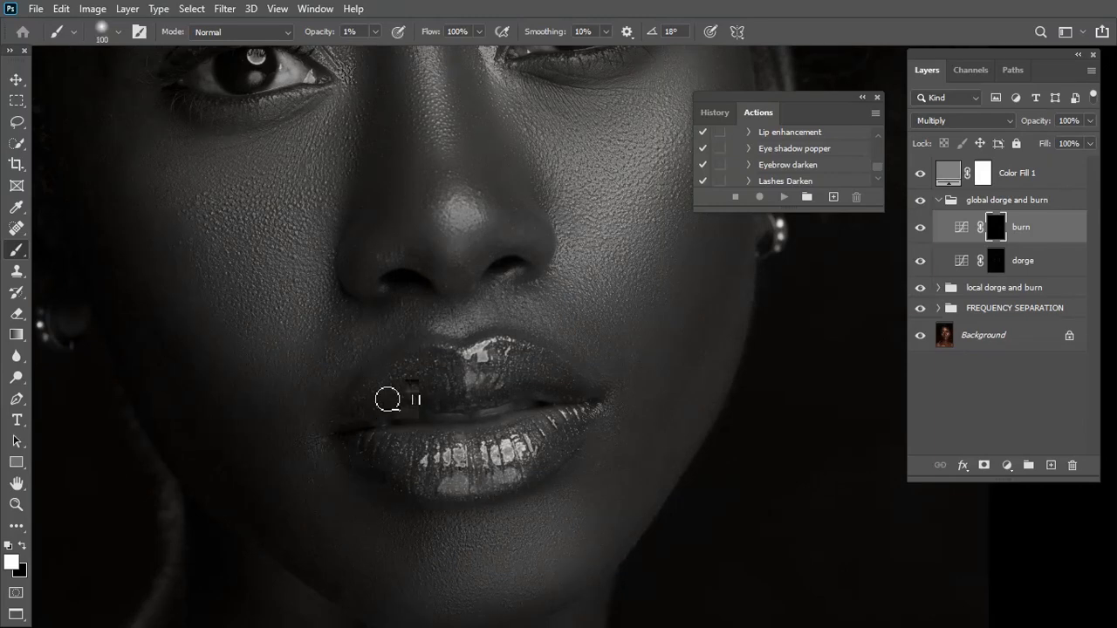
key(bracketright)
key(bracketleft)
Dodge the lip highlights on the global dorge mask, switching to the burn mask for touch-ups, with a smaller brush
click(997, 256)
click(995, 230)
click(997, 264)
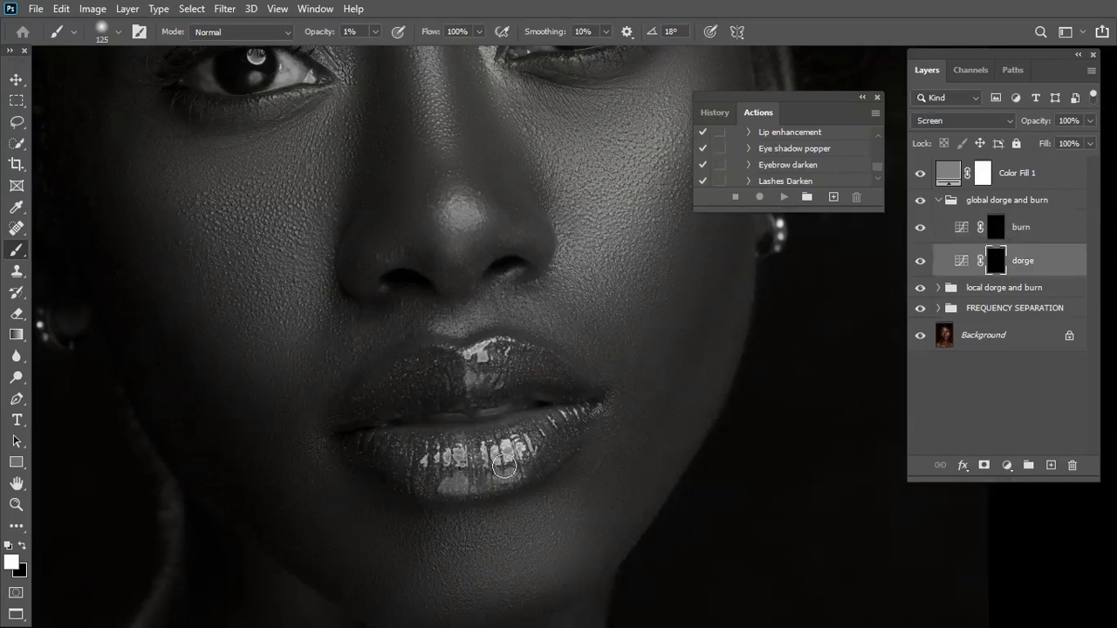
key(bracketleft)
key(bracketleft)
mouse_move(483, 365)
mouse_down()
mouse_move(455, 337)
mouse_move(476, 335)
mouse_move(449, 334)
mouse_move(485, 326)
mouse_up()
scroll(497, 244, up, 1)
key(bracketright)
click(1001, 232)
click(1000, 253)
Dodge the large light areas of the whole portrait on the global dorge mask with a brush size of 200 and larger
key(ctrl+minus)
key(ctrl+minus)
key(ctrl+minus)
key(ctrl+minus)
key(ctrl+minus)
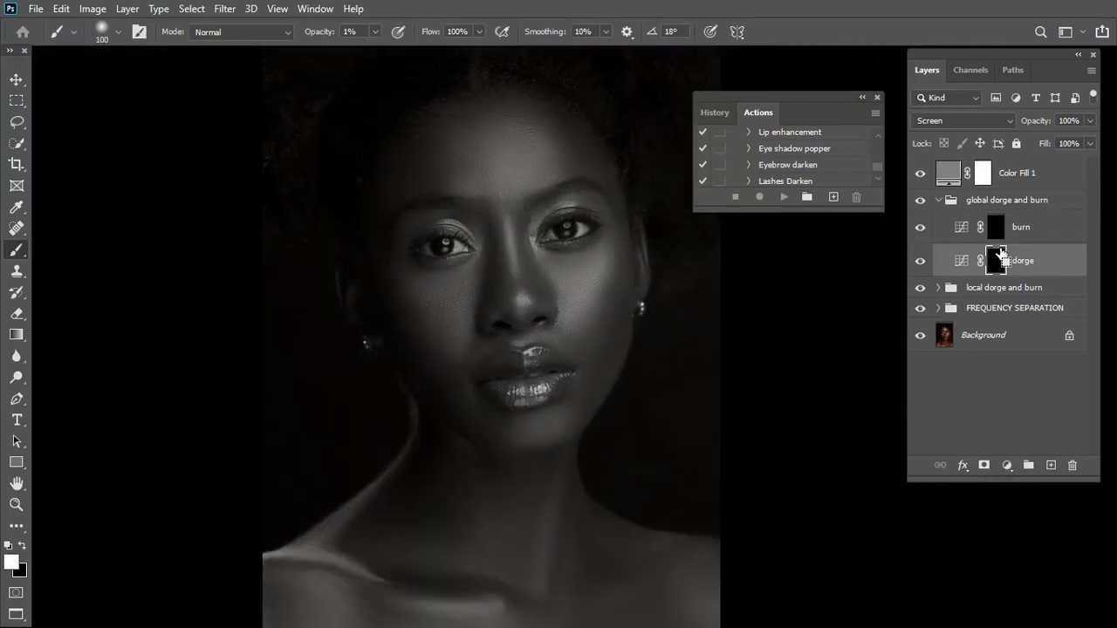
key(bracketright)
key(bracketright)
key(bracketright)
key(bracketright)
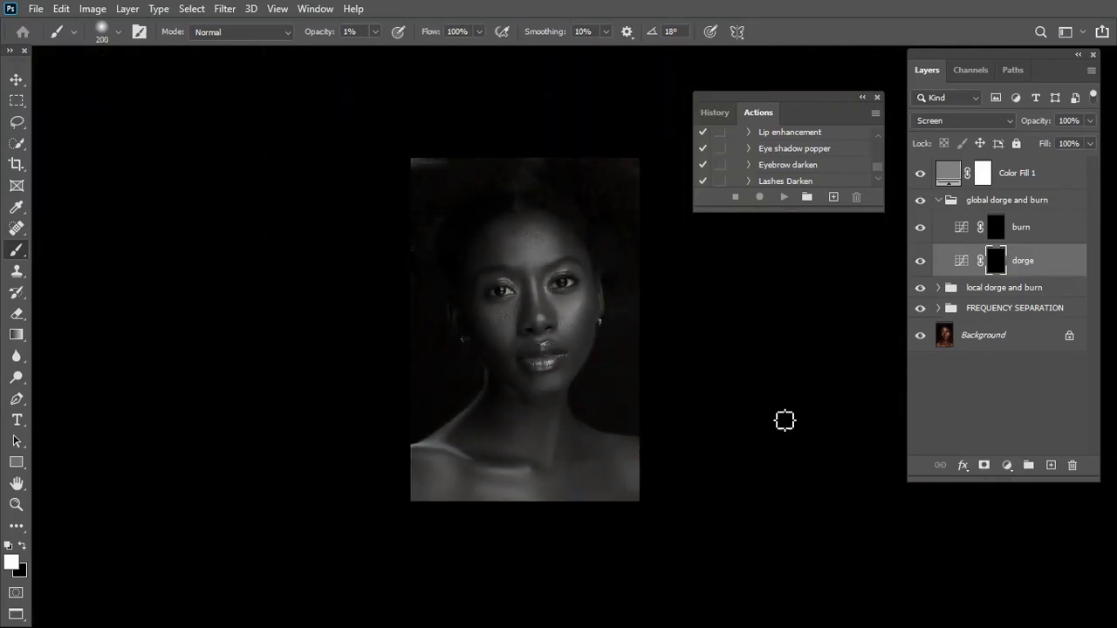
key(bracketright)
key(bracketright)
key(bracketright)
key(bracketright)
Burn the large shadow areas around the neck, shoulders and face on the global burn mask with a brush size of 600 to 700
click(996, 227)
key(bracketleft)
key(bracketright)
key(bracketright)
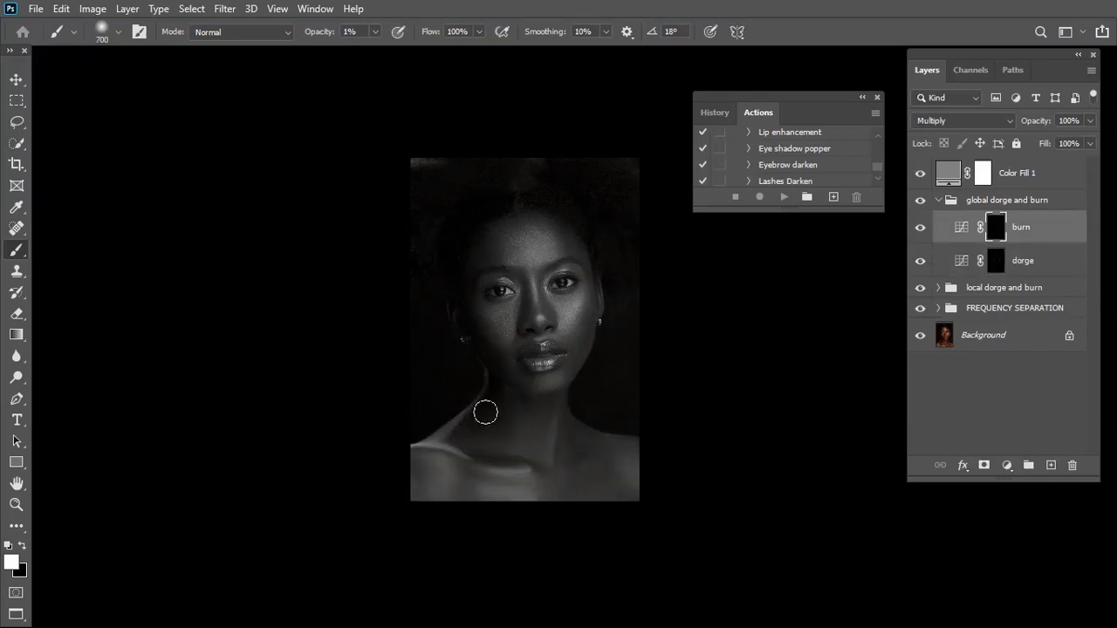
key(bracketleft)
key(bracketright)
key(bracketleft)
key(bracketleft)
key(bracketright)
key(ctrl+plus)
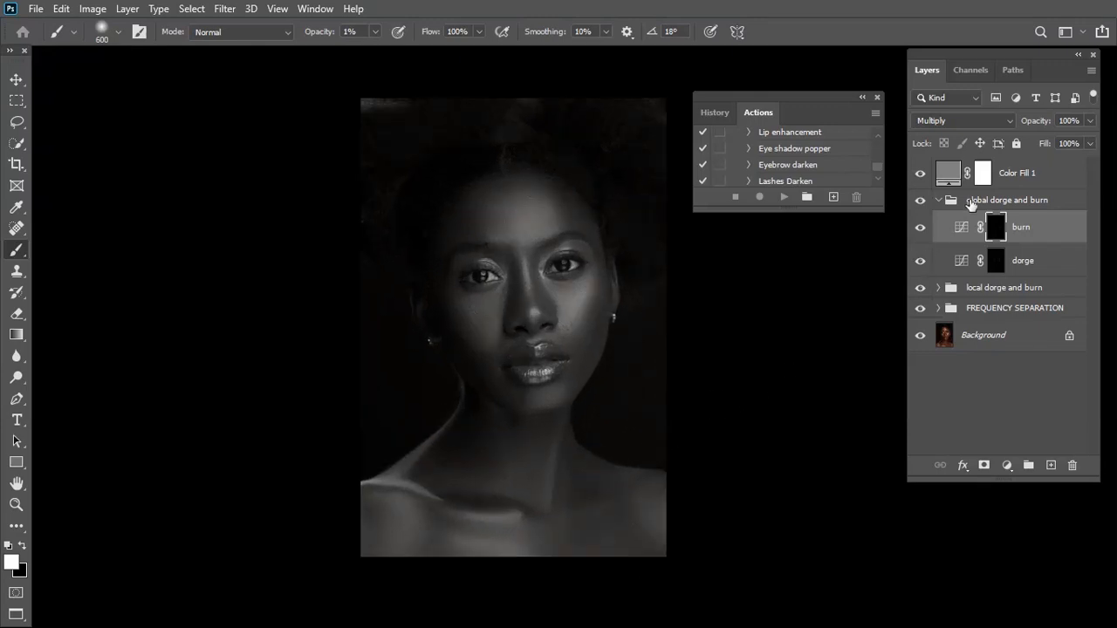
Delete the Color Fill 1 help layer and collapse the global dorge and burn group
click(1033, 177)
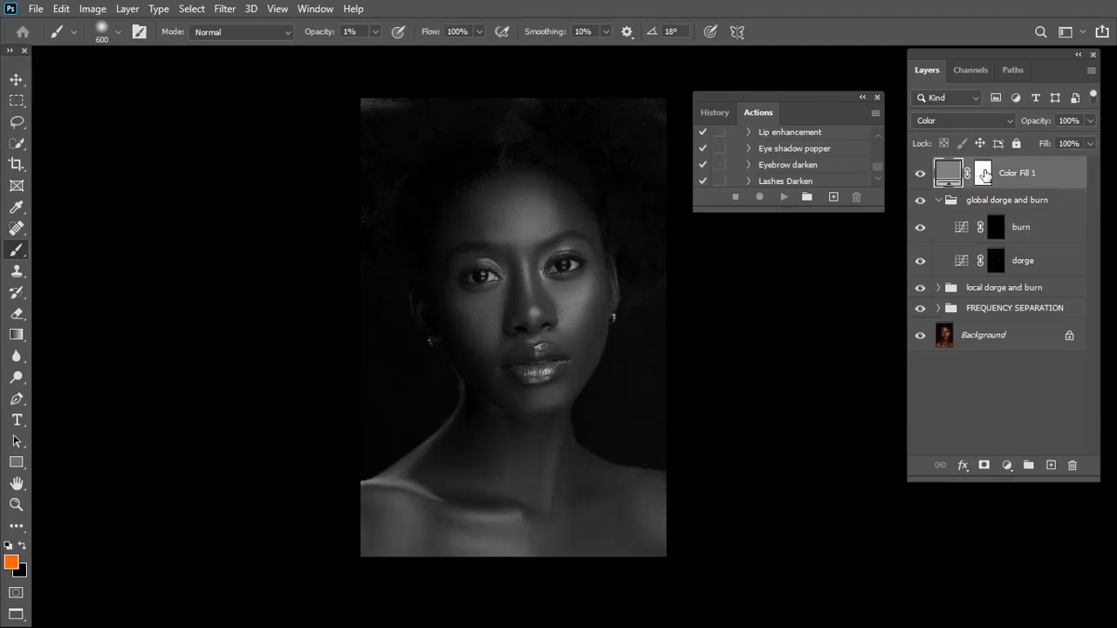
drag(1005, 177, 1070, 465)
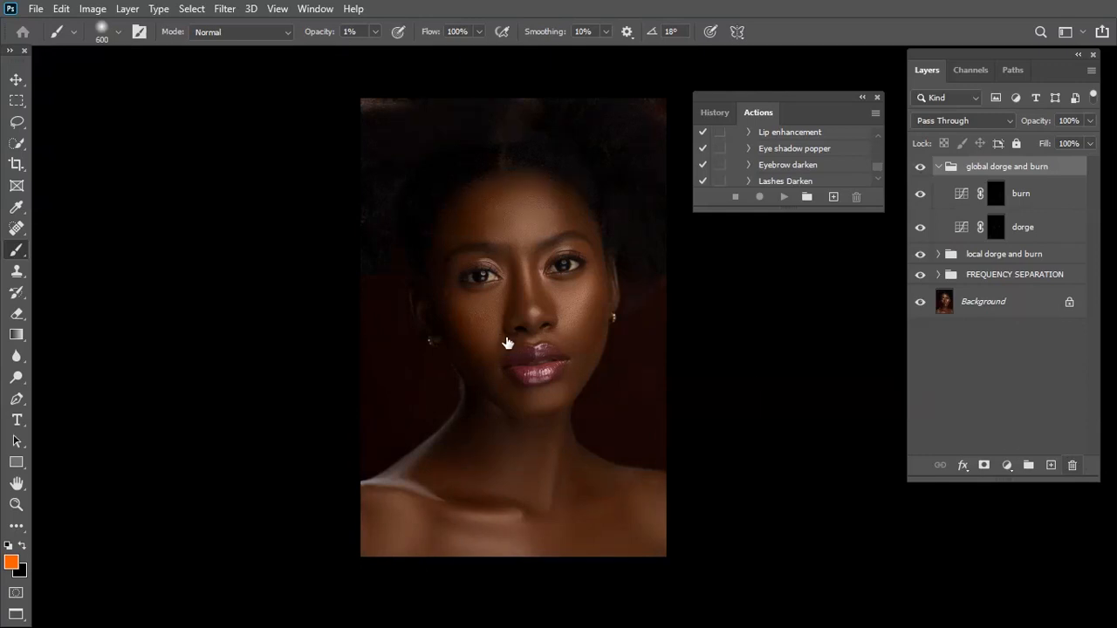
scroll(504, 338, up, 2)
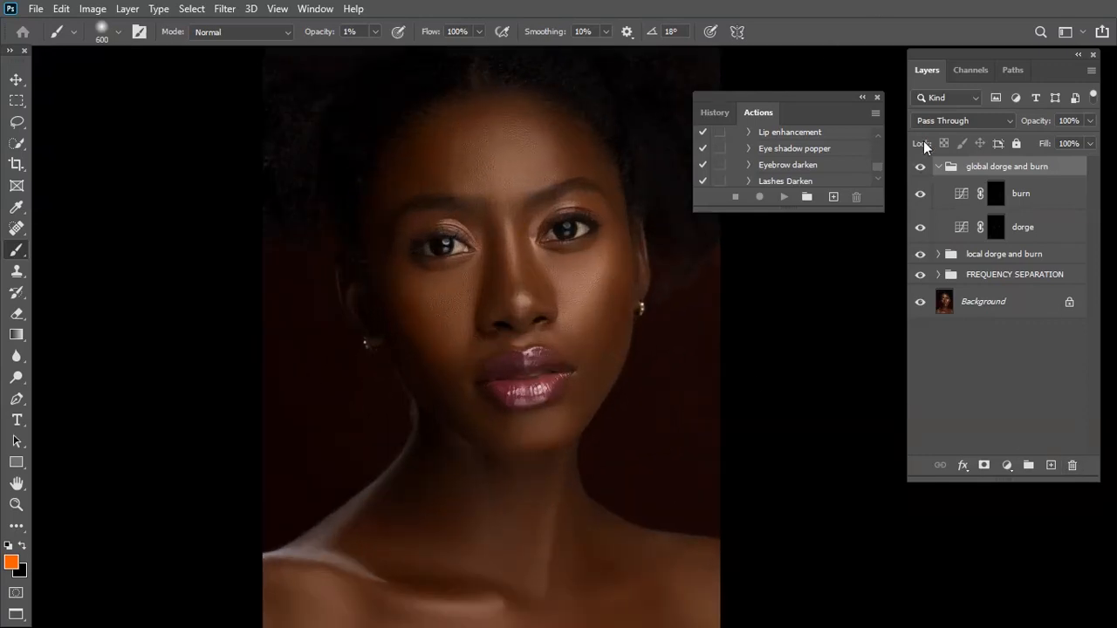
click(939, 167)
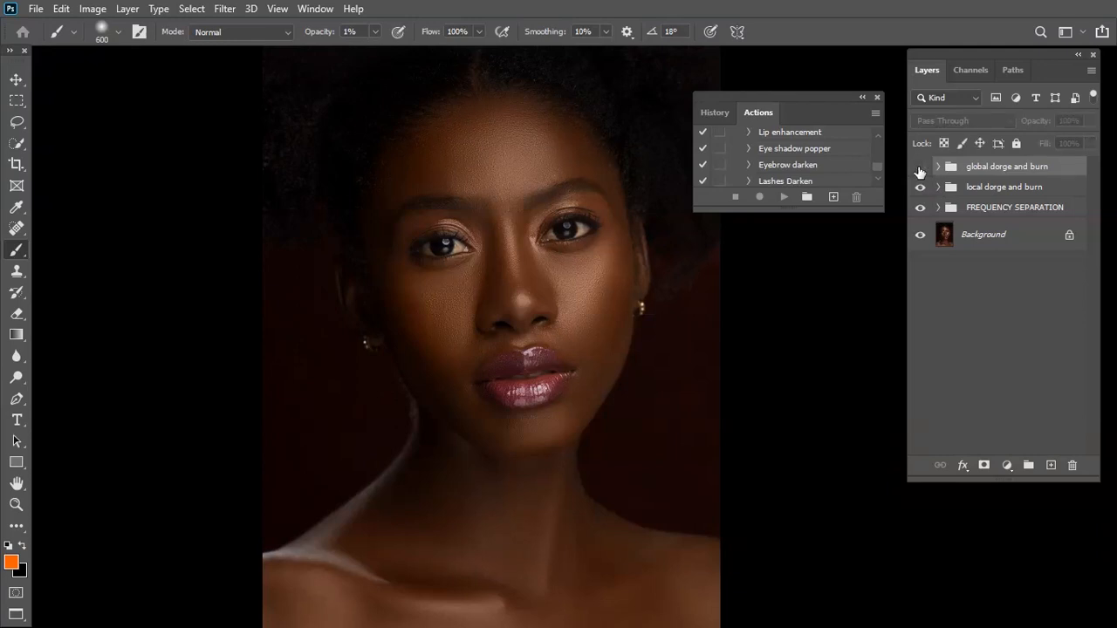
Hide and show the global and local dorge and burn groups to compare the portrait before and after the sculpting
click(920, 168)
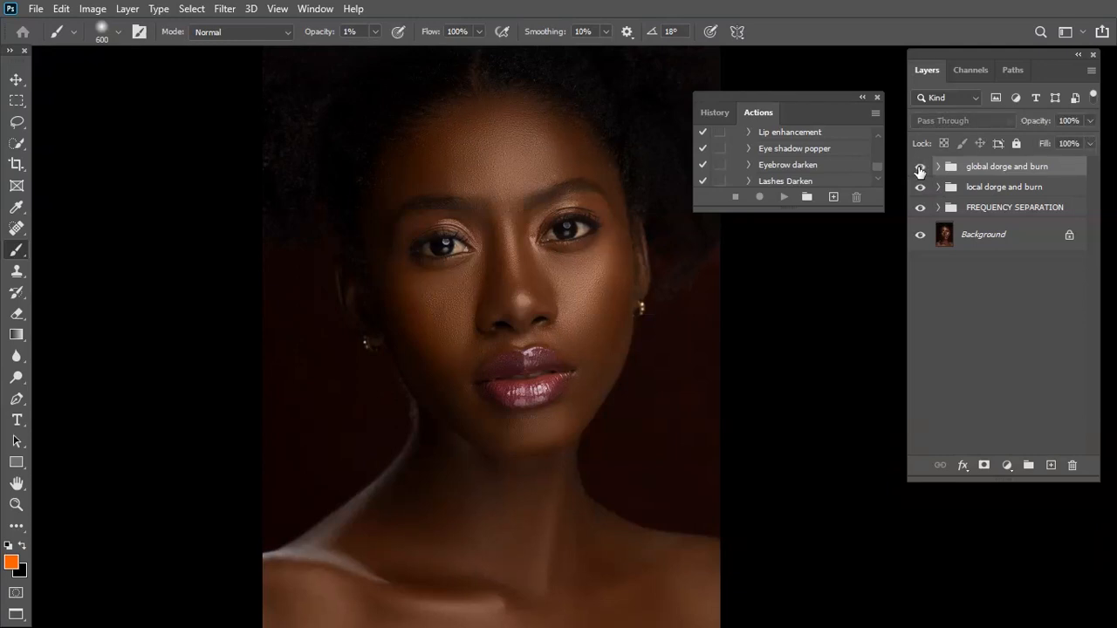
click(920, 168)
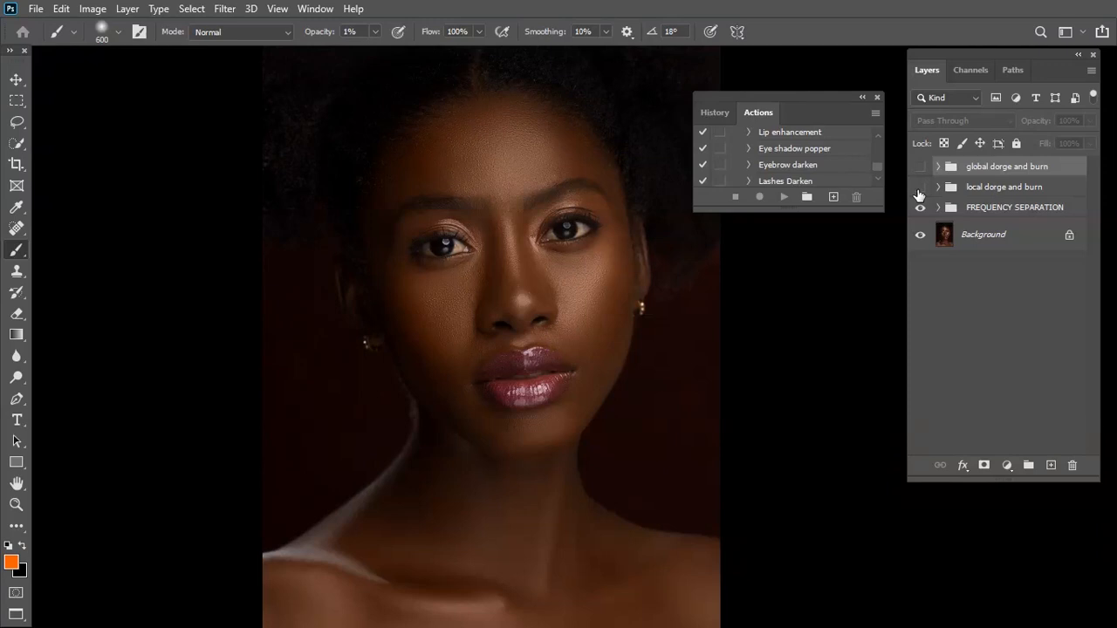
click(920, 167)
key(ctrl+minus)
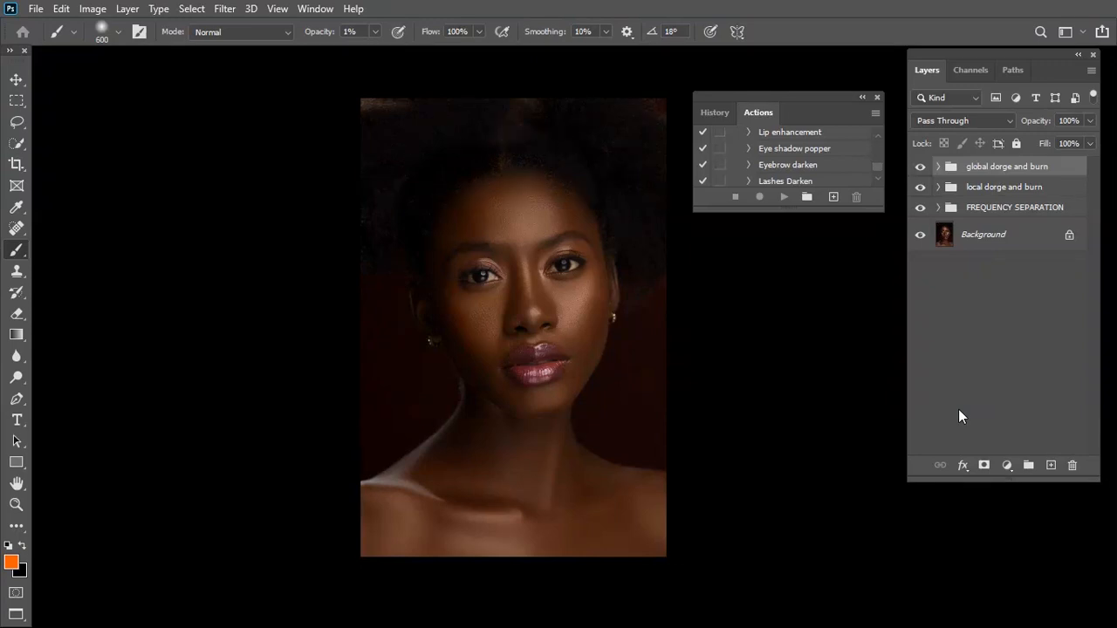
Stamp all visible layers into a new layer above the global dorge and burn group and convert it to a smart object
key(ctrl+plus)
drag(599, 444, 417, 367)
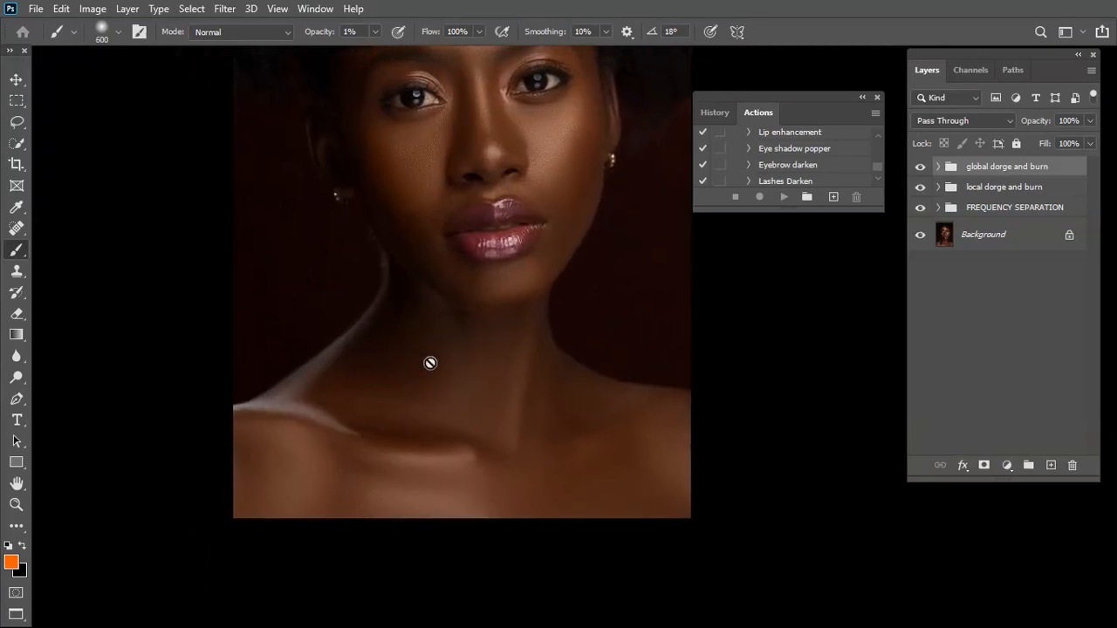
key(ctrl+minus)
drag(548, 326, 540, 447)
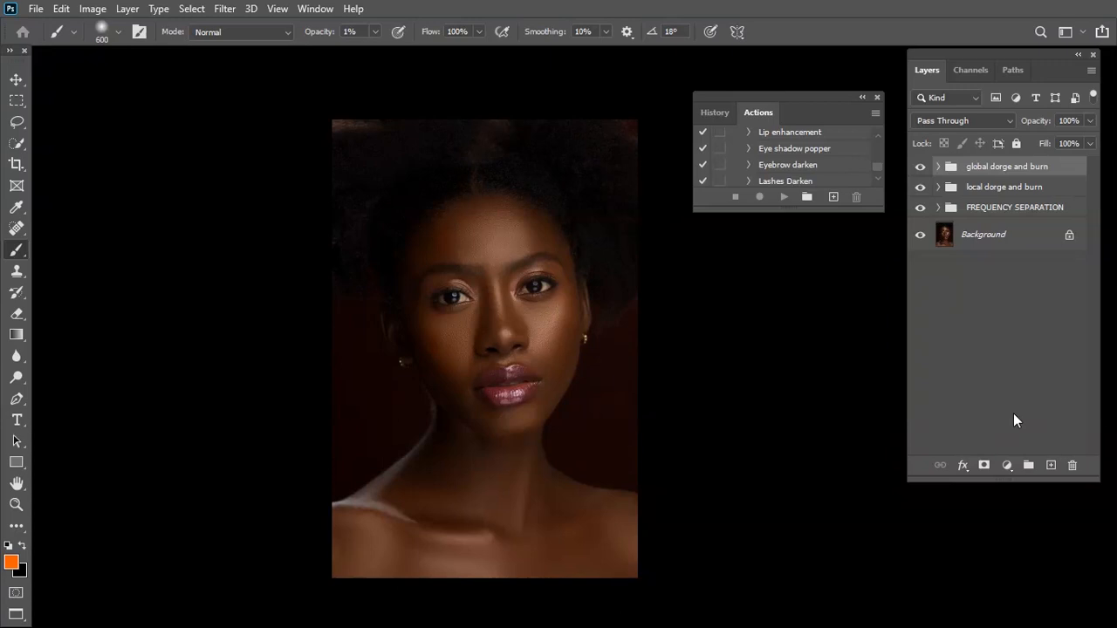
key(ctrl+shift+alt+e)
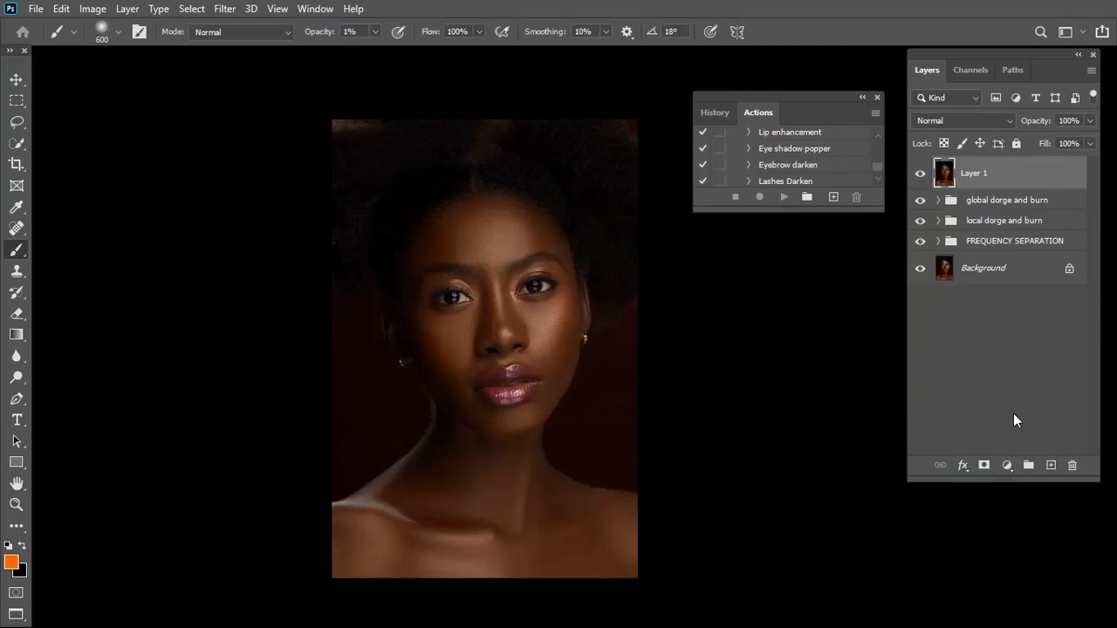
right_click(1007, 173)
click(914, 226)
Open the Camera Raw Filter on Layer 1 and check the face up close
click(222, 8)
click(276, 106)
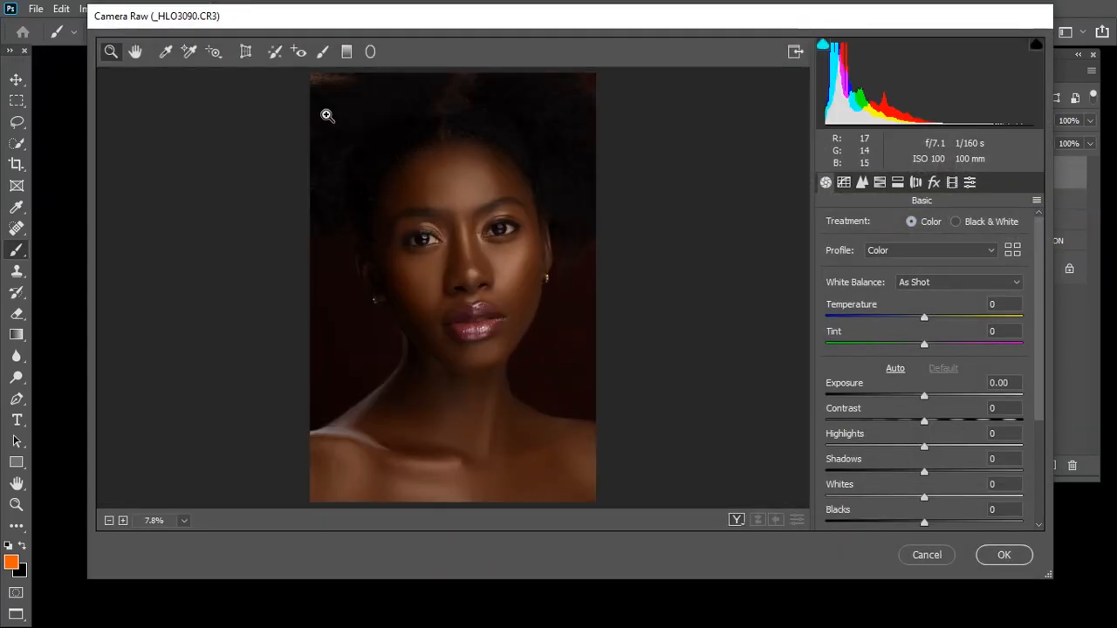
click(361, 210)
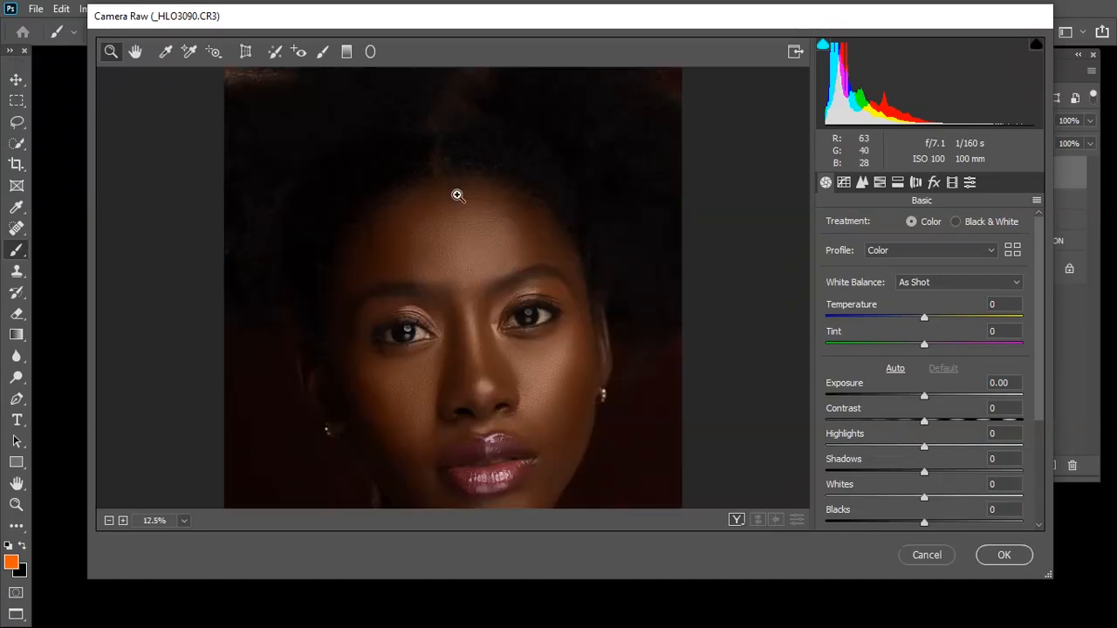
alt+click(457, 198)
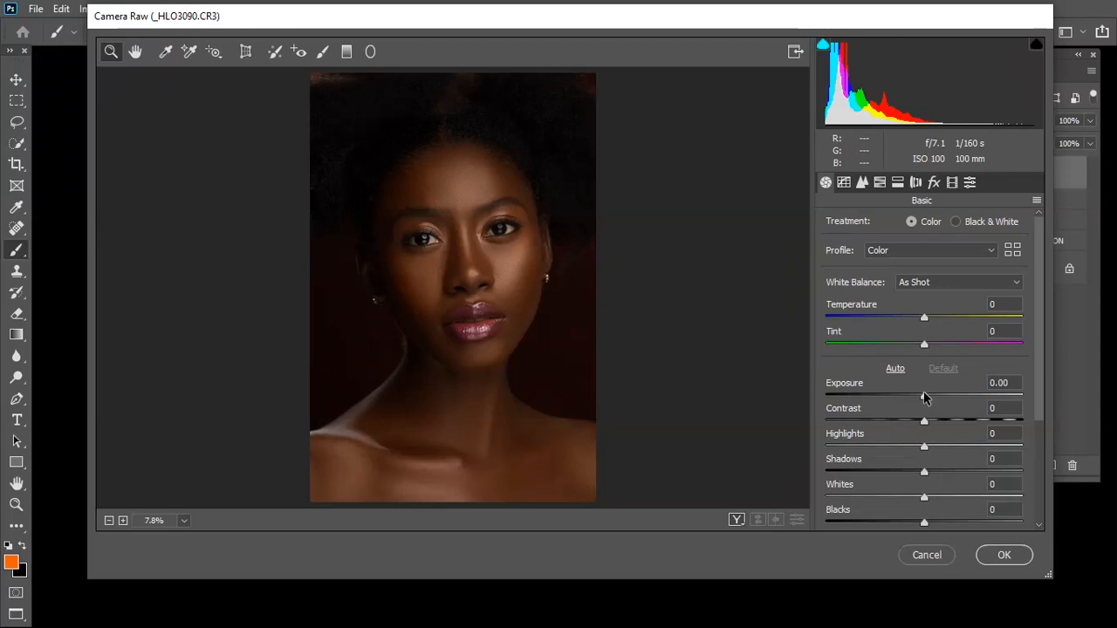
click(925, 320)
drag(925, 322, 928, 323)
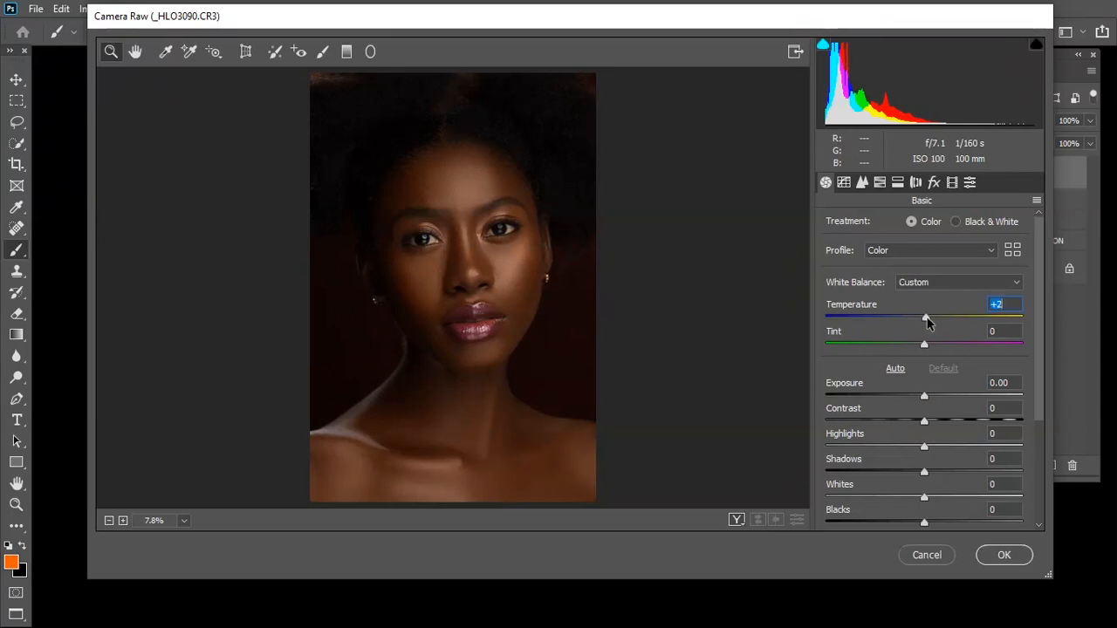
double_click(925, 320)
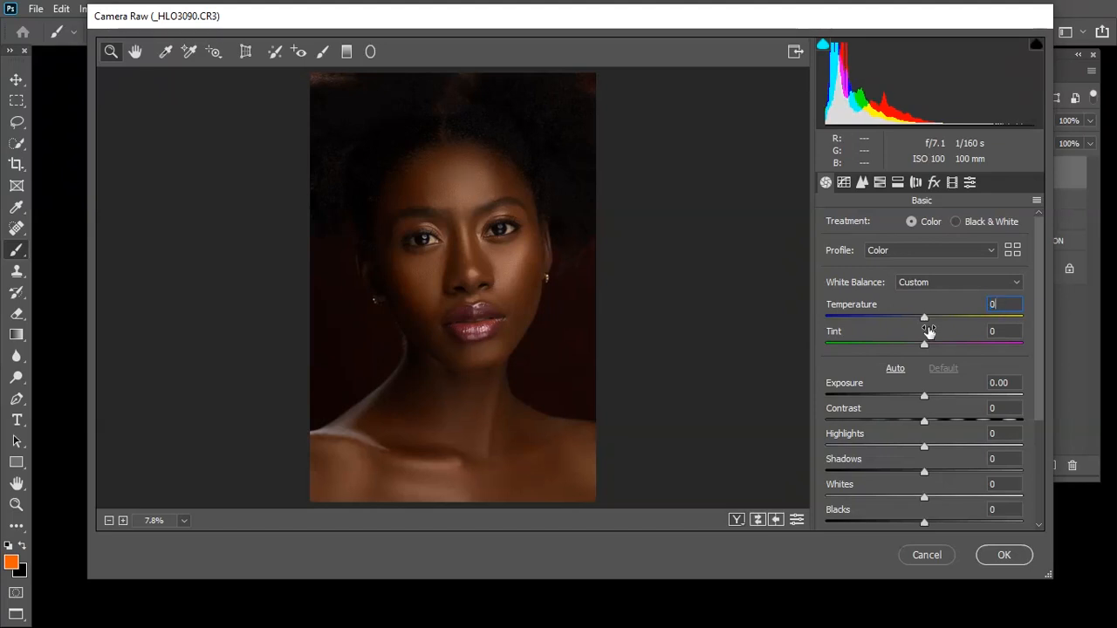
Set the basic tones to Exposure +0.15, Highlights -3, Shadows +4 and Blacks -3
click(924, 396)
drag(924, 397, 927, 396)
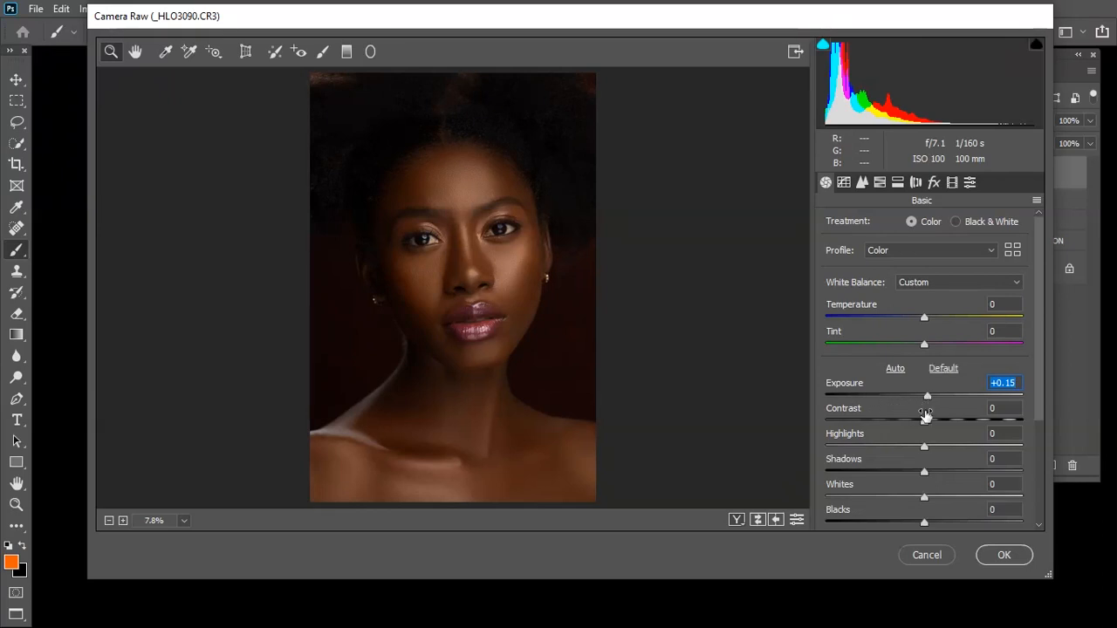
scroll(931, 438, down, 1)
scroll(935, 432, down, 1)
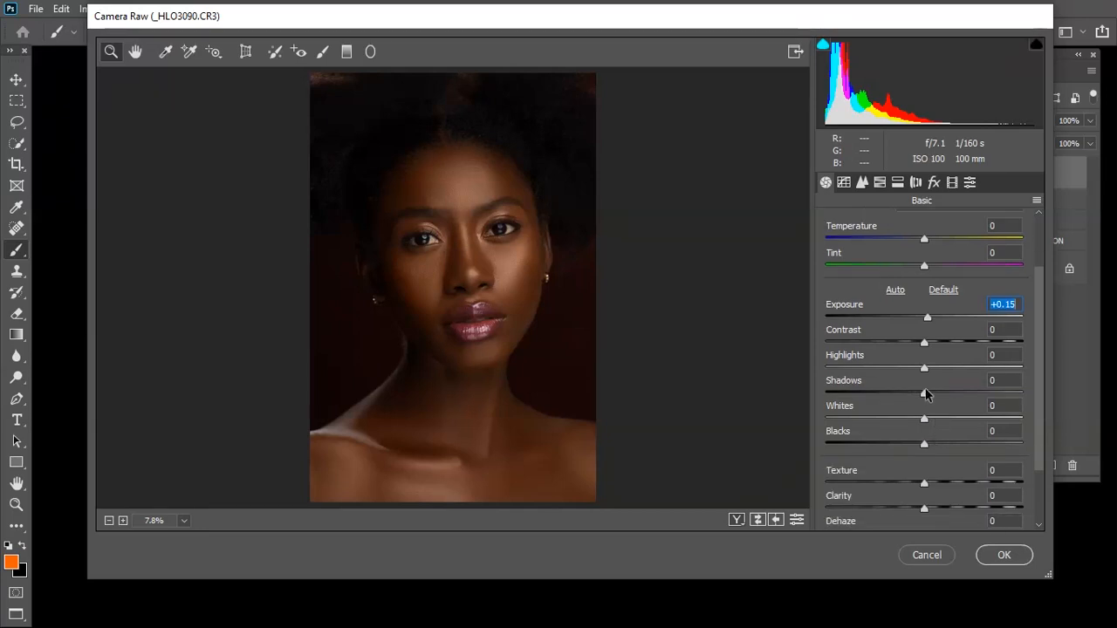
drag(924, 369, 922, 369)
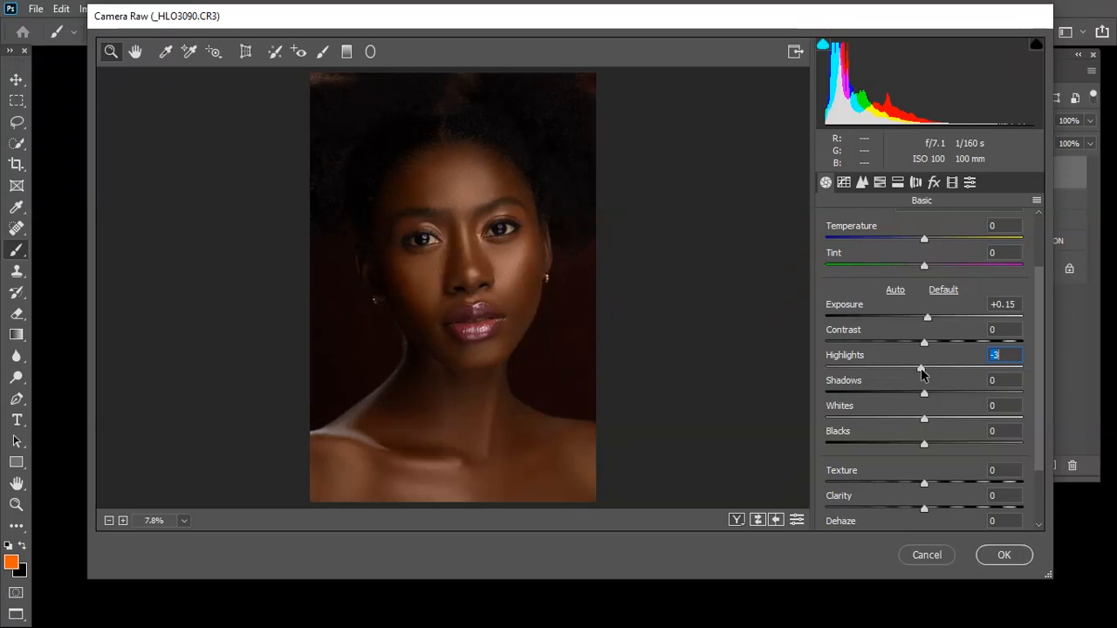
drag(924, 394, 930, 396)
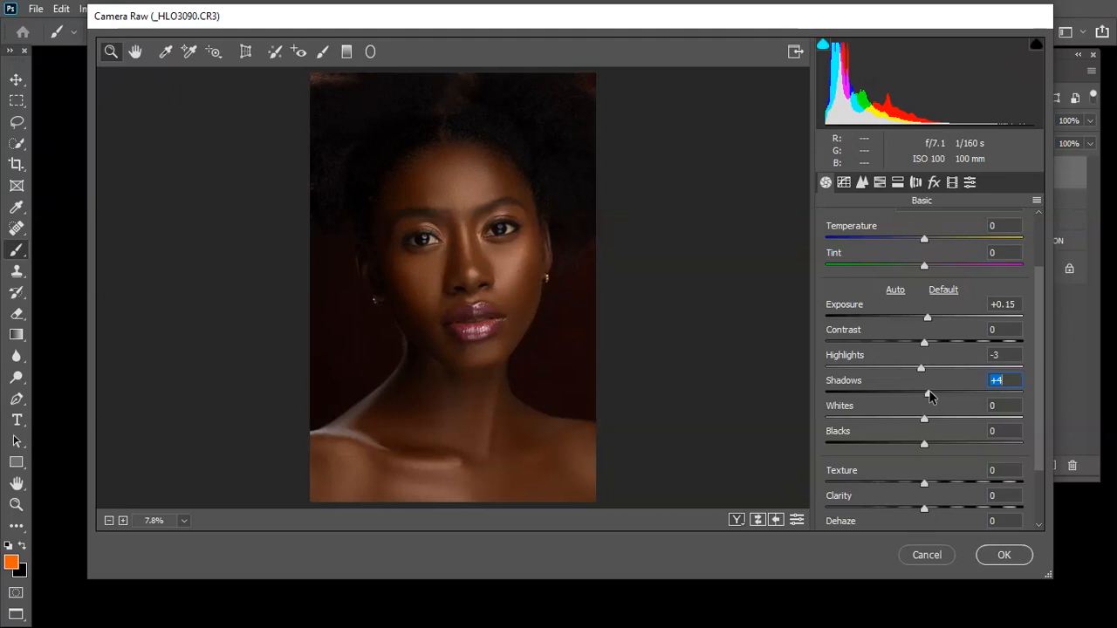
scroll(928, 408, down, 1)
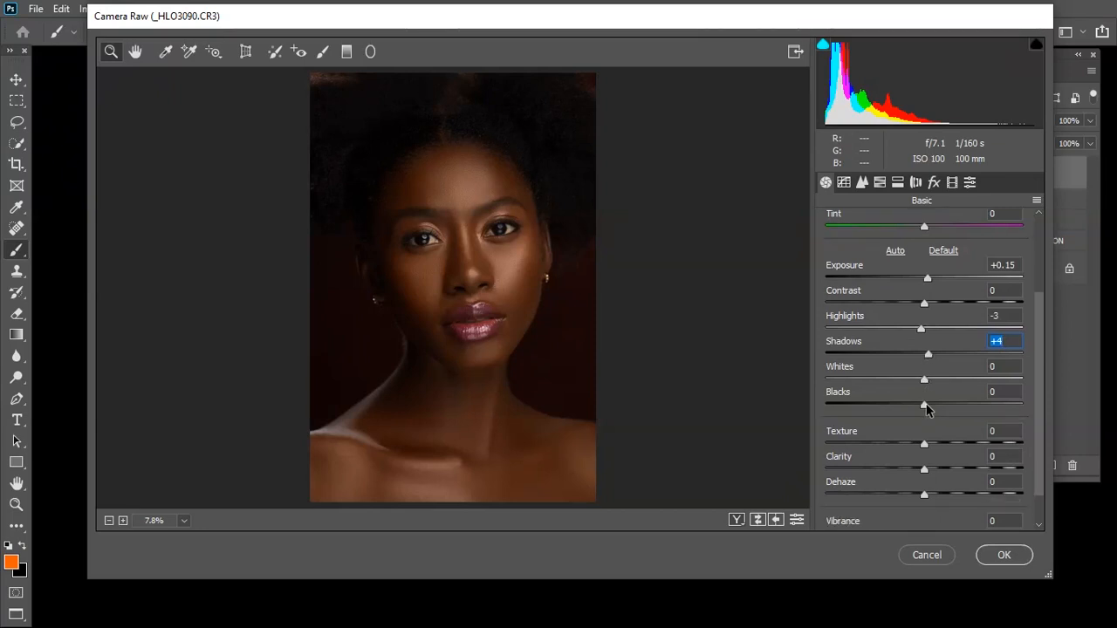
drag(924, 407, 921, 407)
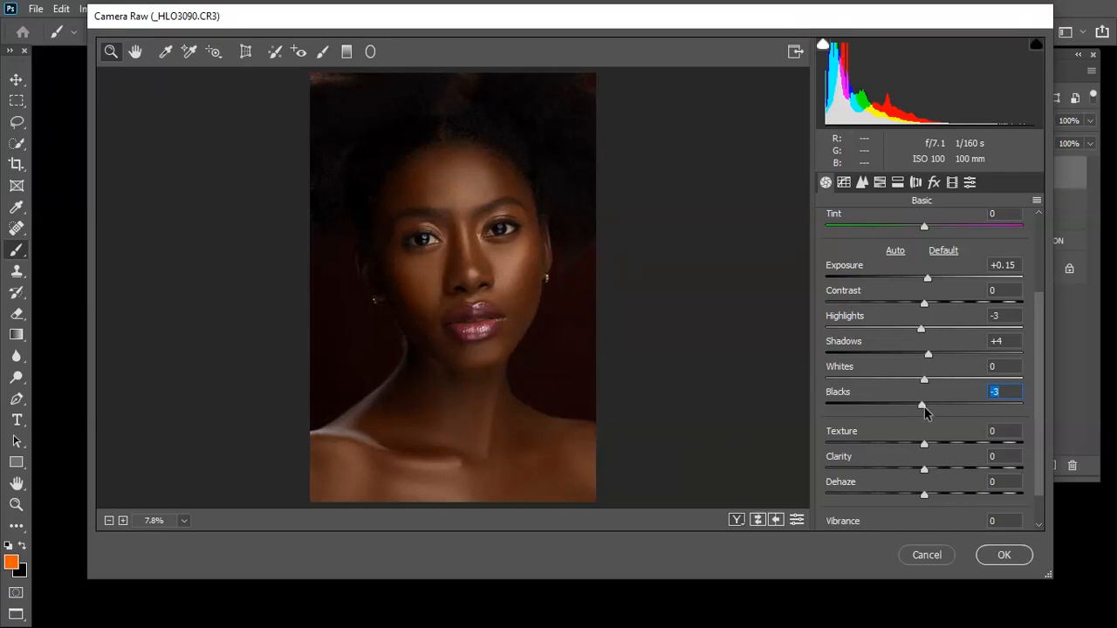
Set Dehaze to +2 and Vibrance to +3, and raise the overall Saturation slightly
scroll(936, 433, down, 1)
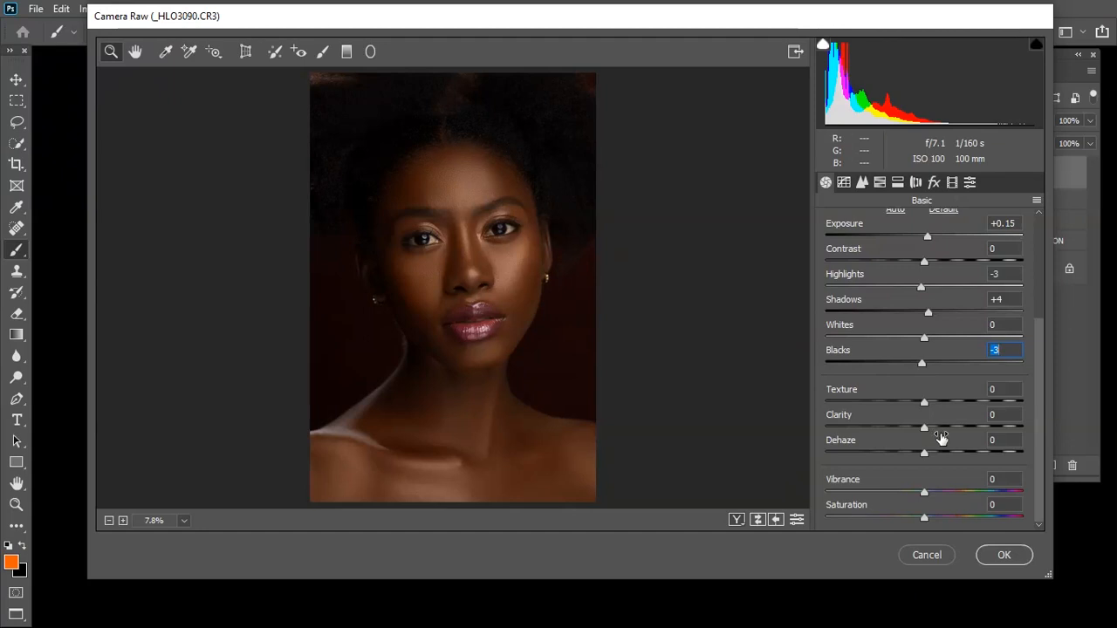
drag(923, 452, 928, 460)
click(523, 237)
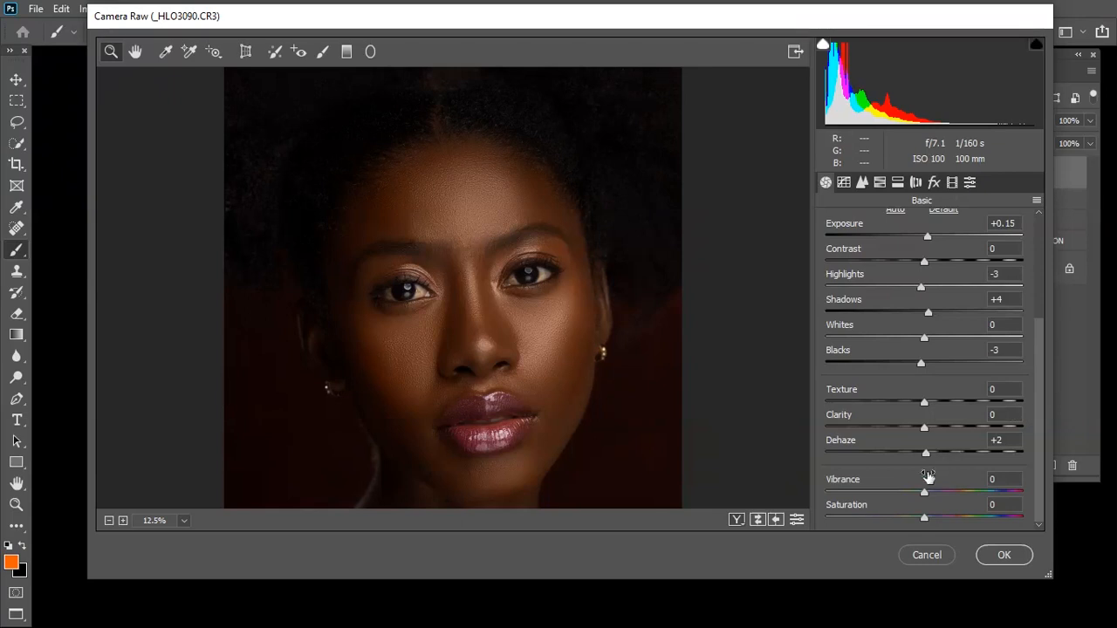
drag(928, 494, 929, 498)
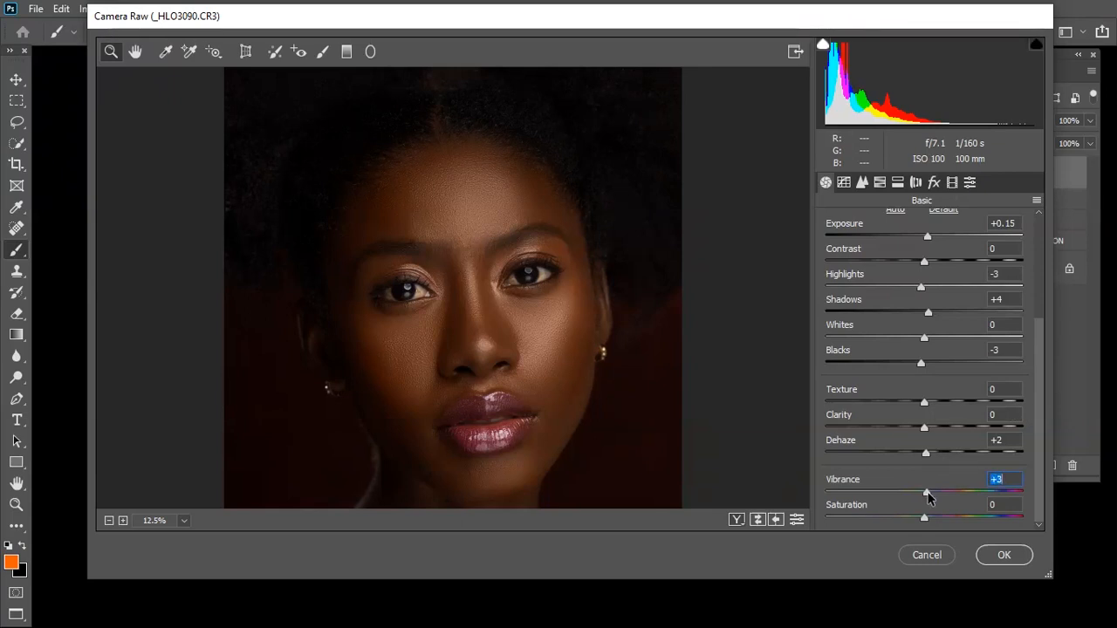
drag(924, 519, 925, 520)
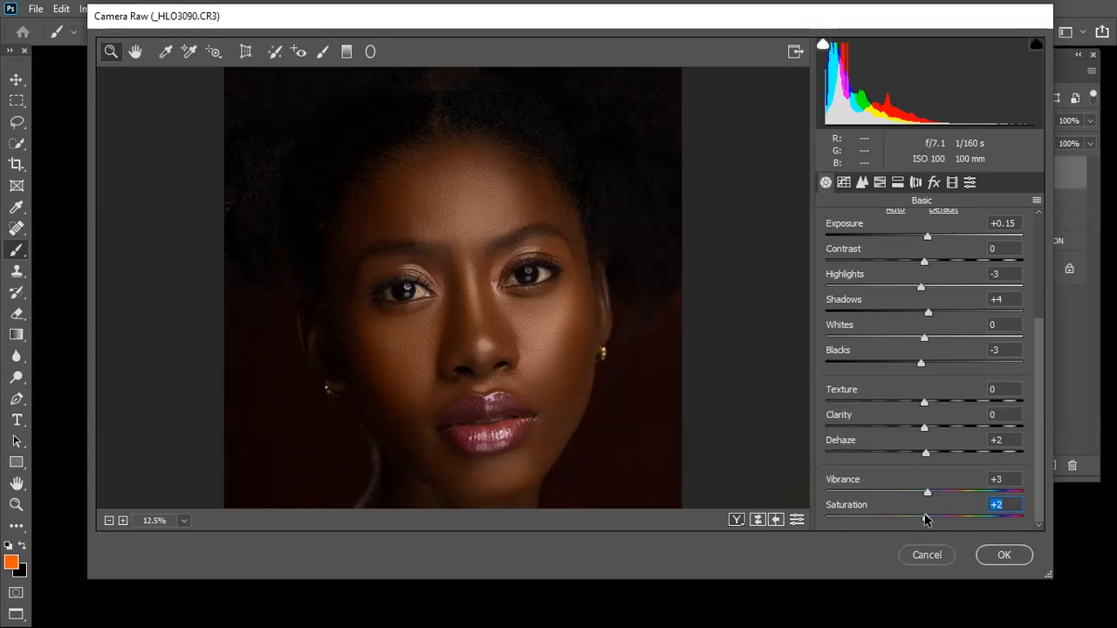
key(ctrl+0)
Set the HSL saturation of the Reds to +6 and the Oranges to +3
click(879, 181)
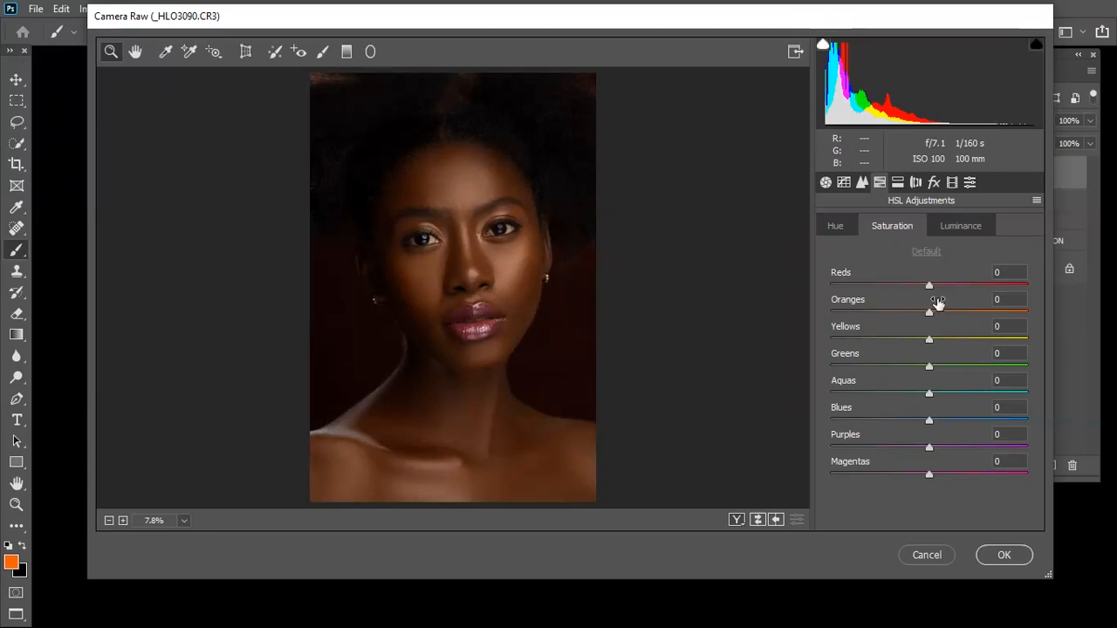
drag(928, 285, 933, 285)
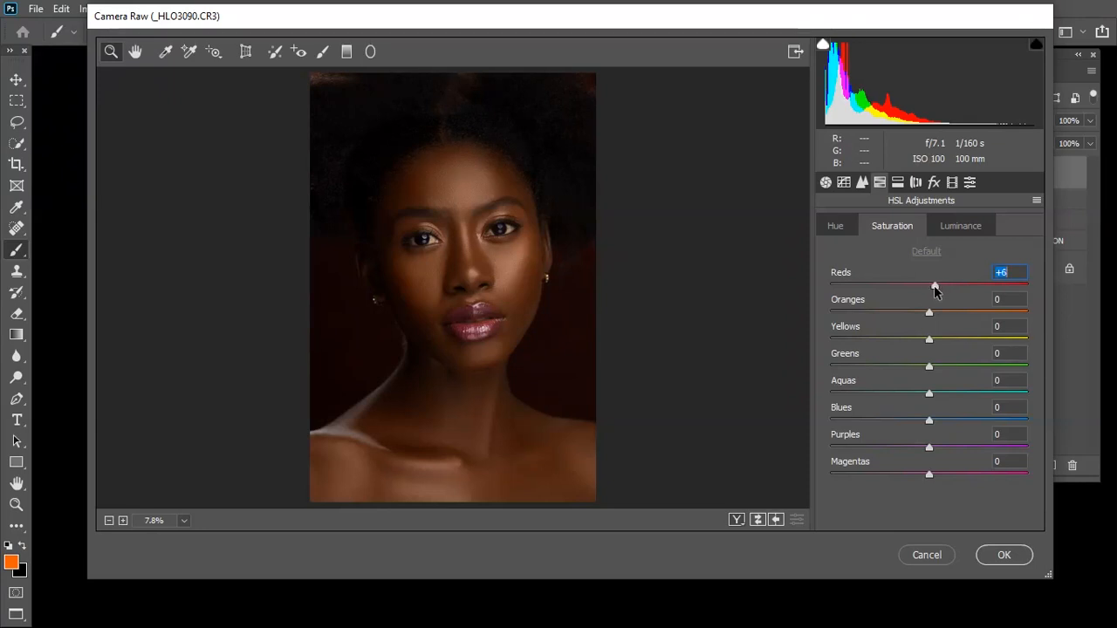
drag(929, 311, 934, 311)
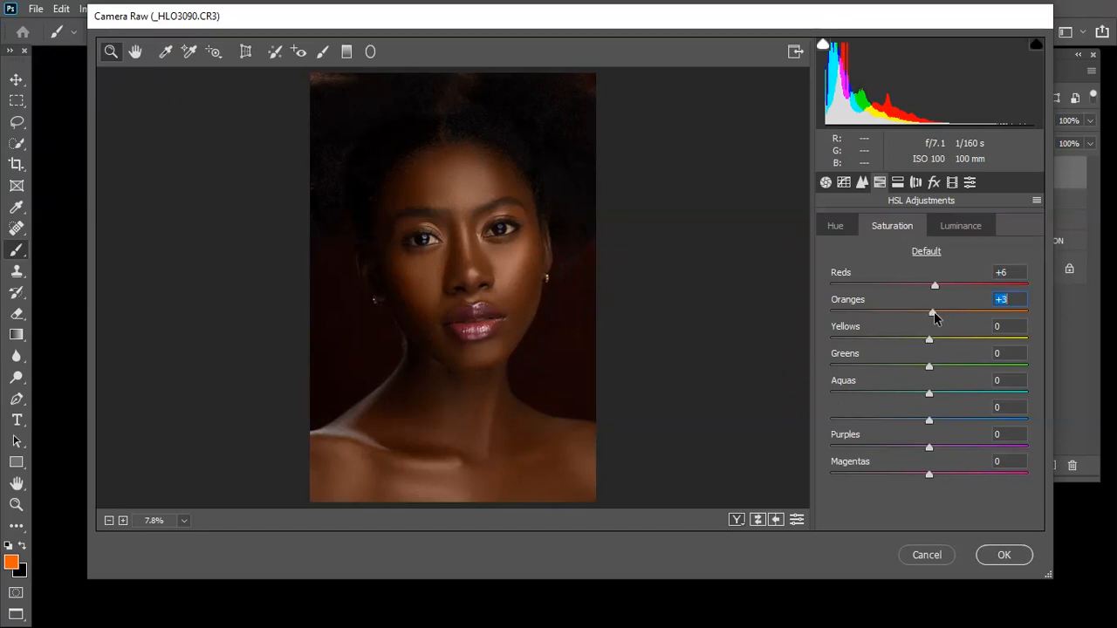
drag(351, 267, 357, 272)
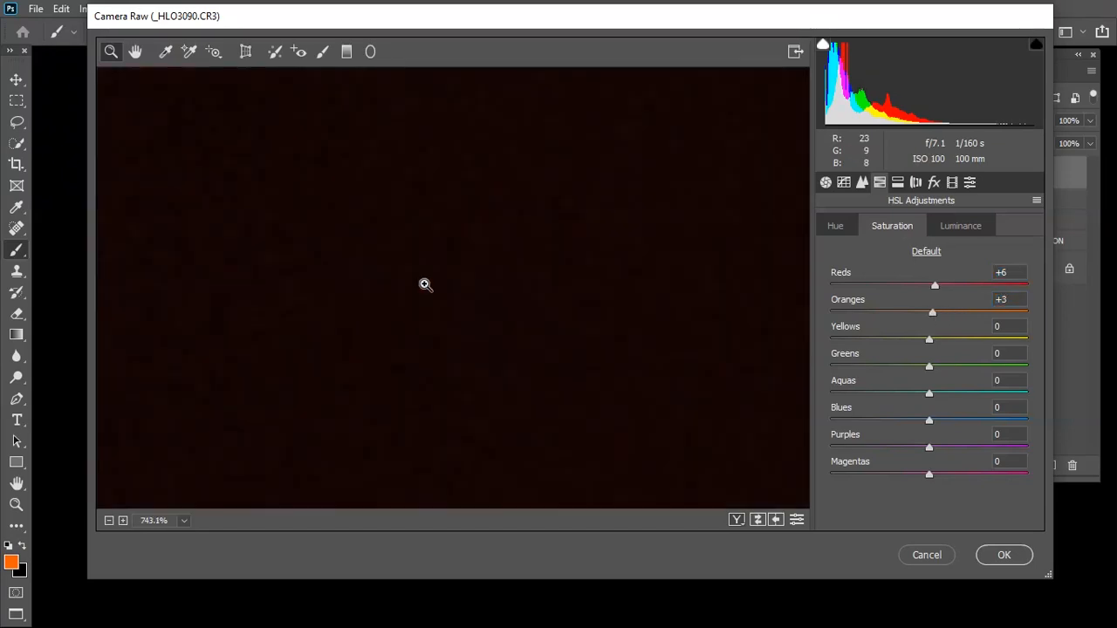
key(ctrl+0)
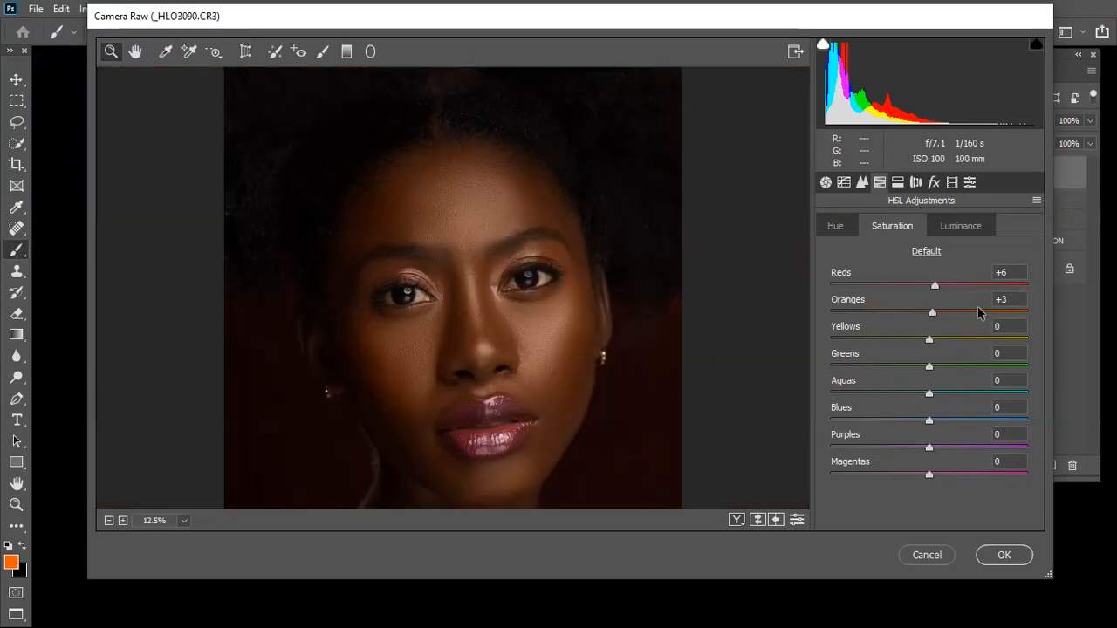
drag(930, 316, 931, 317)
Set the HSL saturation of the Blues to +9 and slightly raise the saturation of the Magentas and Purples
drag(929, 420, 937, 425)
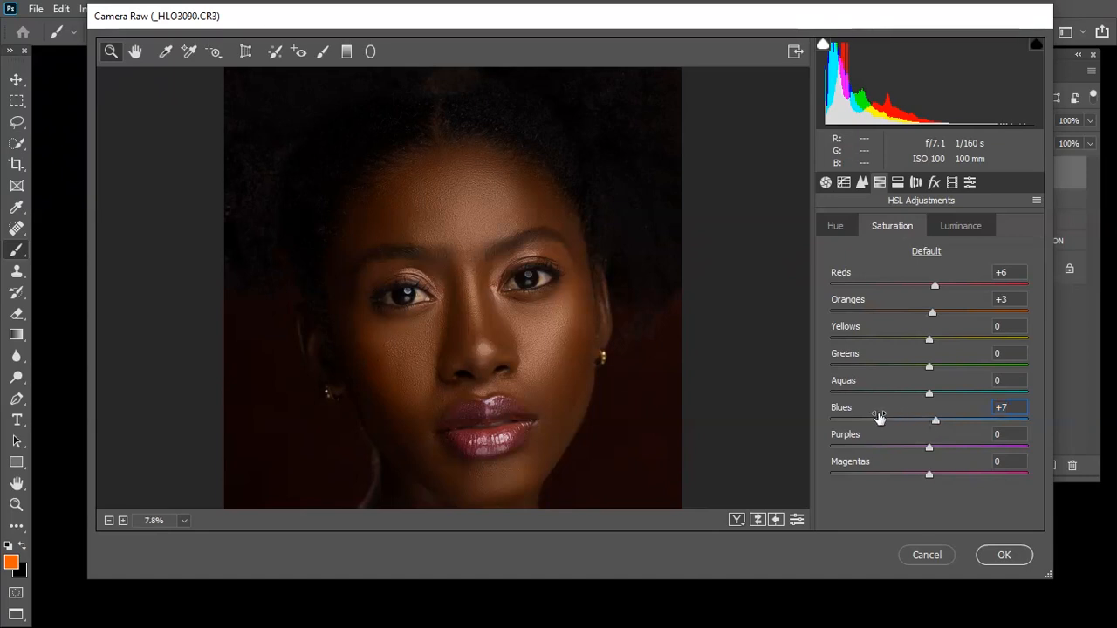
drag(933, 423, 937, 424)
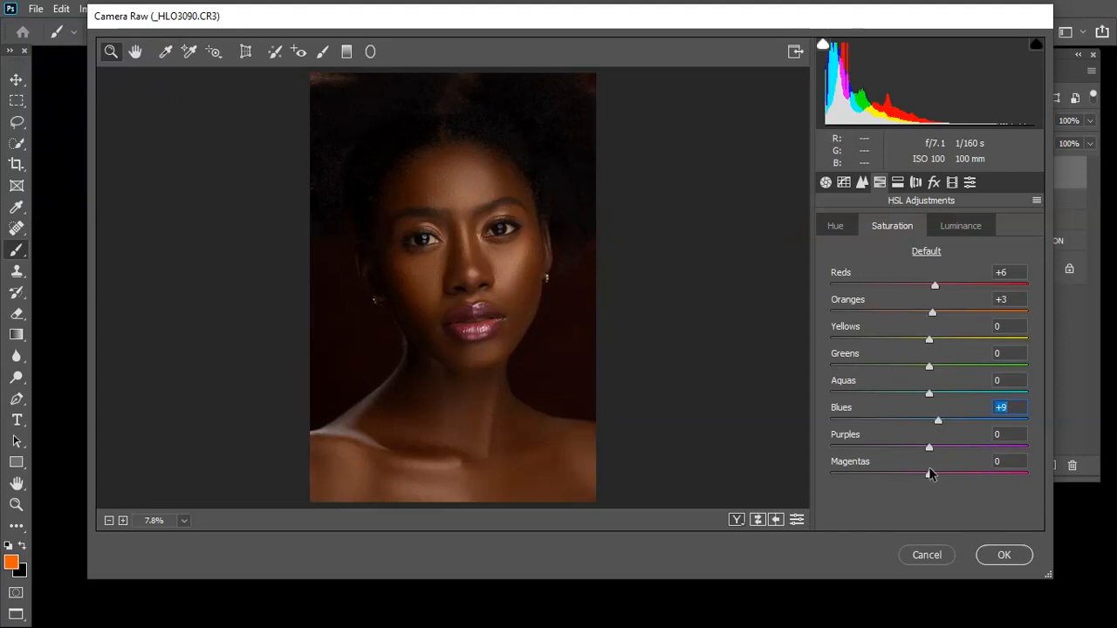
drag(929, 475, 936, 476)
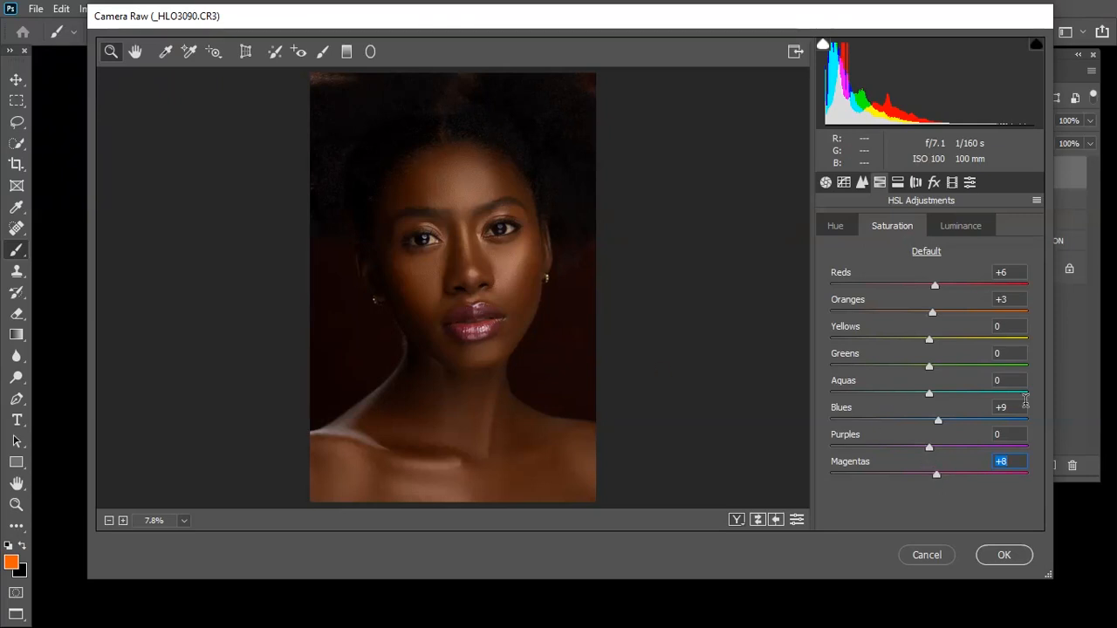
drag(931, 444, 936, 447)
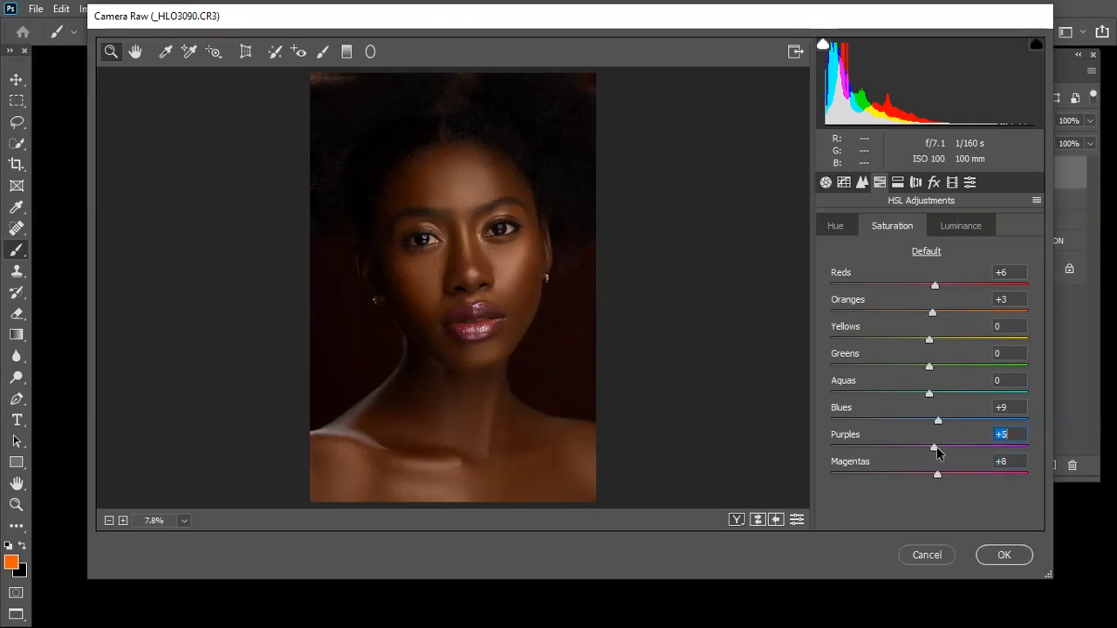
Set the Split Toning shadows saturation to 2 and the Calibration Blue Primary saturation to +11
click(897, 182)
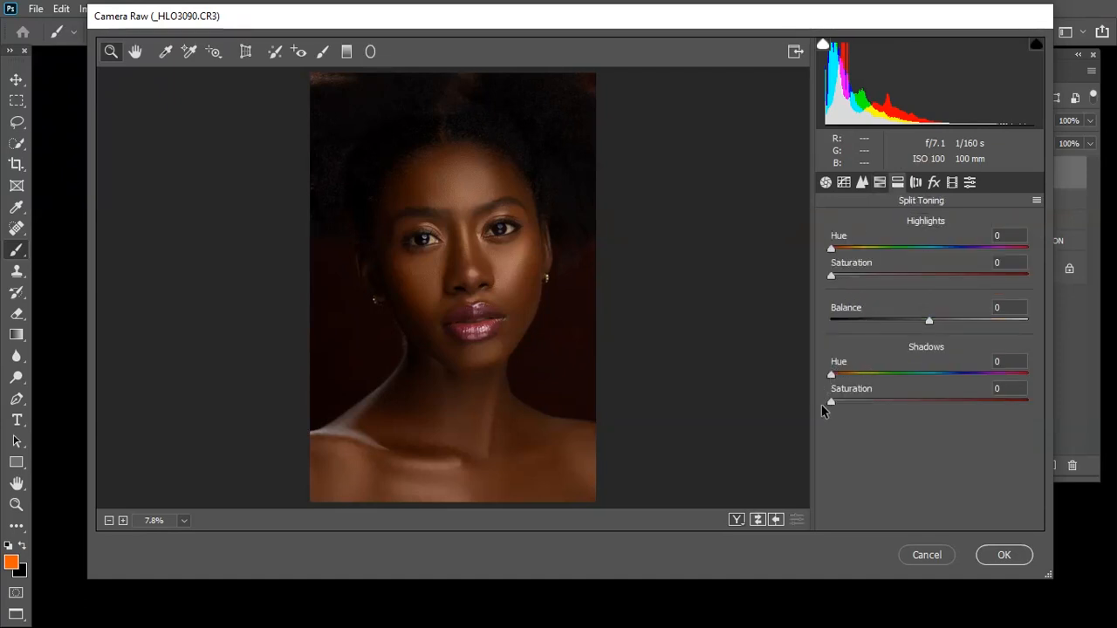
drag(832, 401, 836, 404)
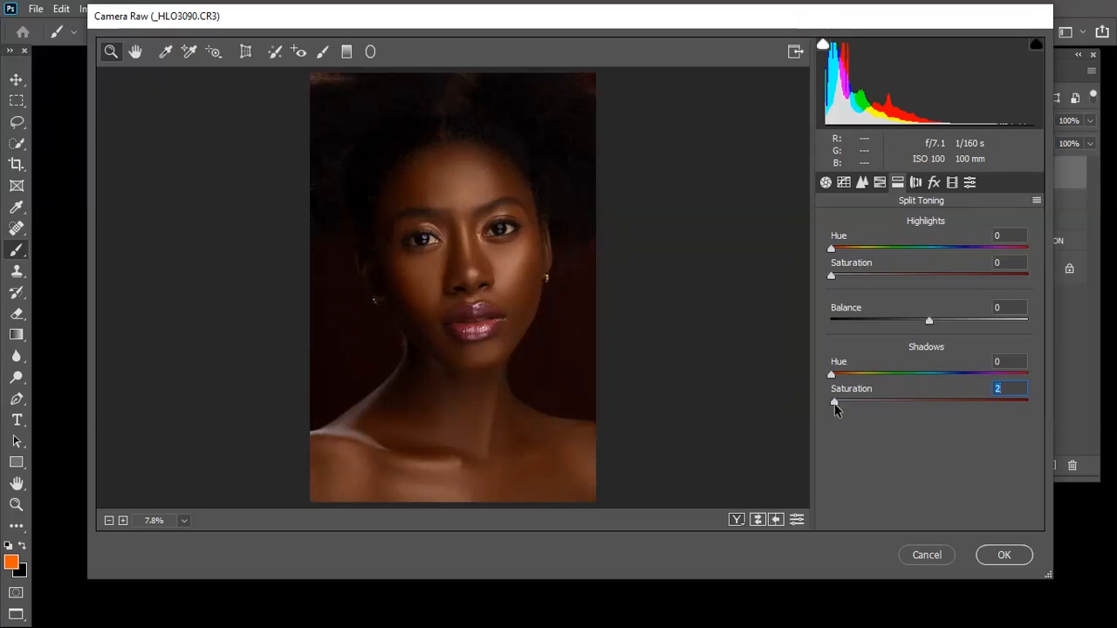
click(952, 183)
drag(929, 518, 938, 515)
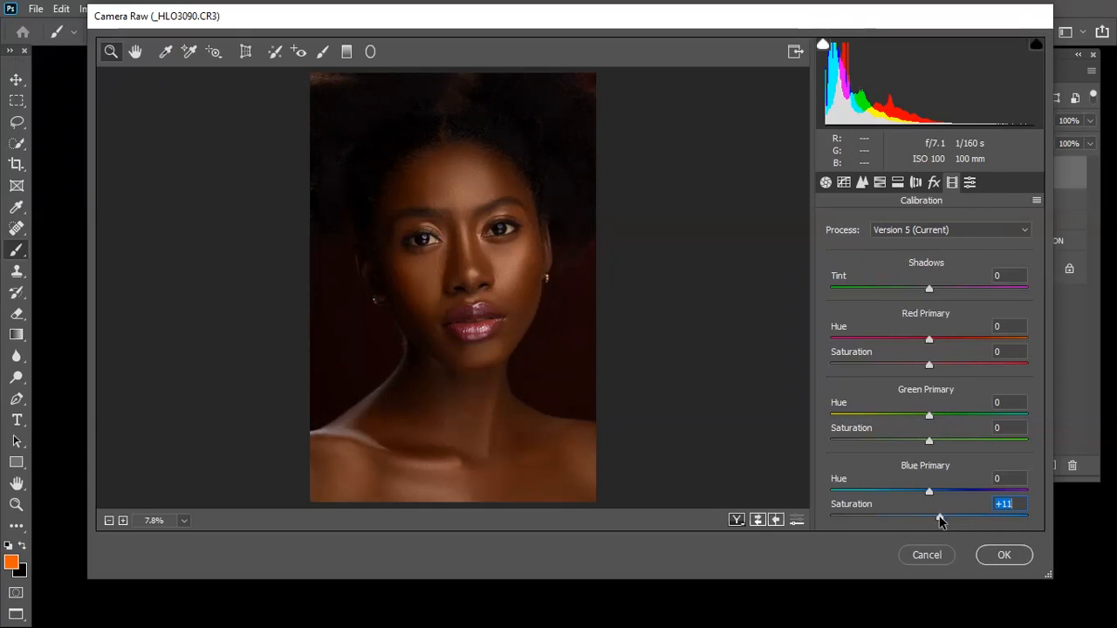
Check the face up close and apply the Camera Raw adjustments to Layer 1
click(394, 218)
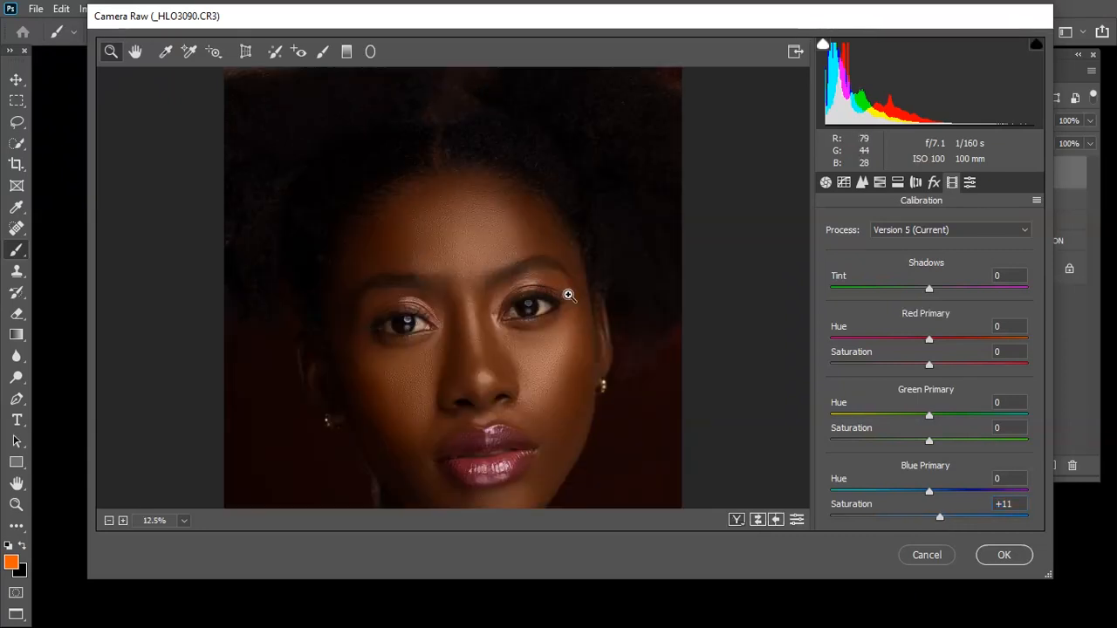
click(1036, 202)
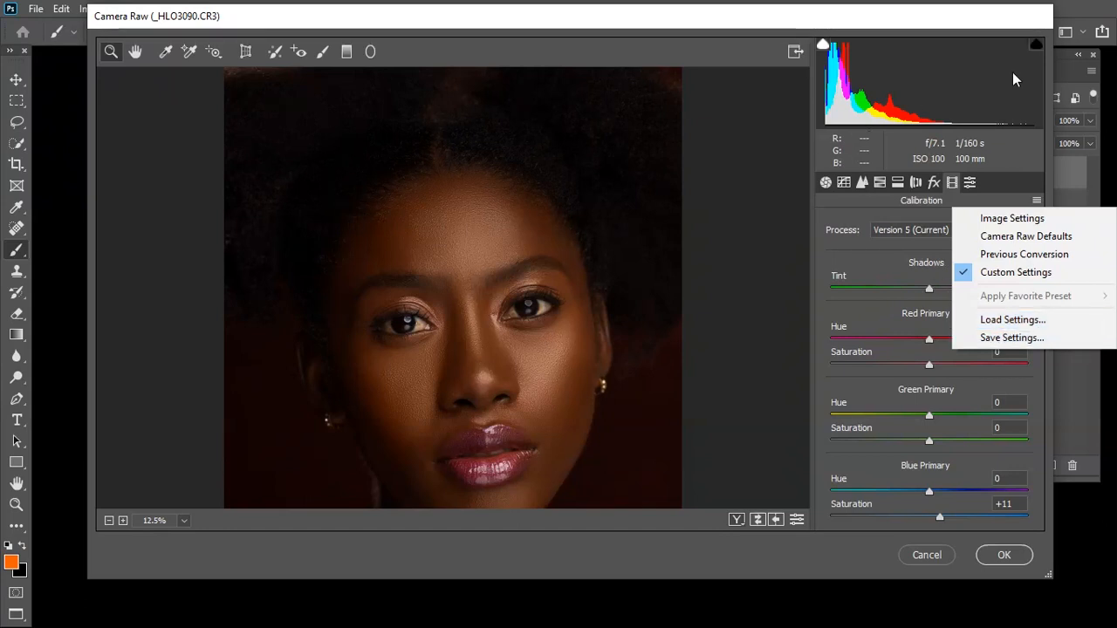
click(997, 23)
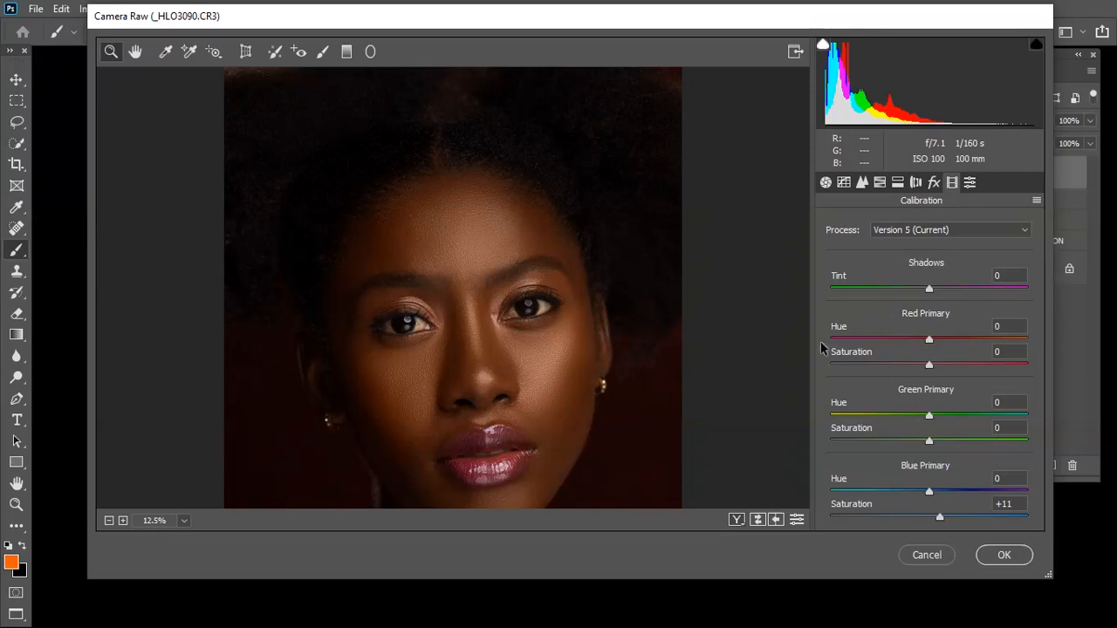
click(999, 556)
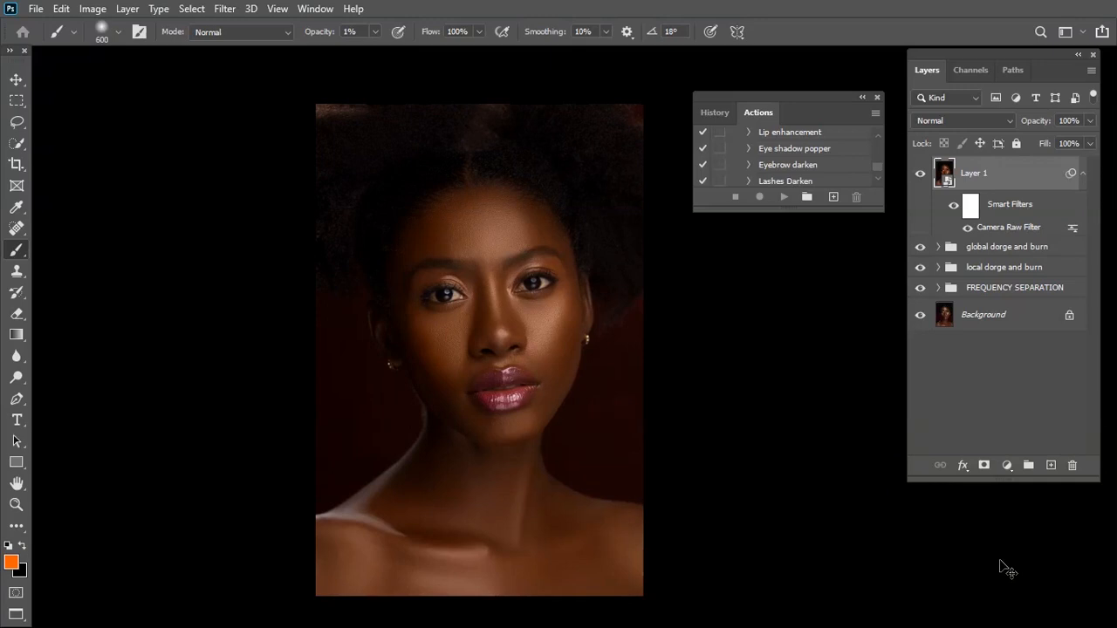
Hide and show Layer 1 repeatedly to compare the face before and after the Camera Raw color grading
key(ctrl+plus)
click(922, 177)
click(922, 177)
click(922, 177)
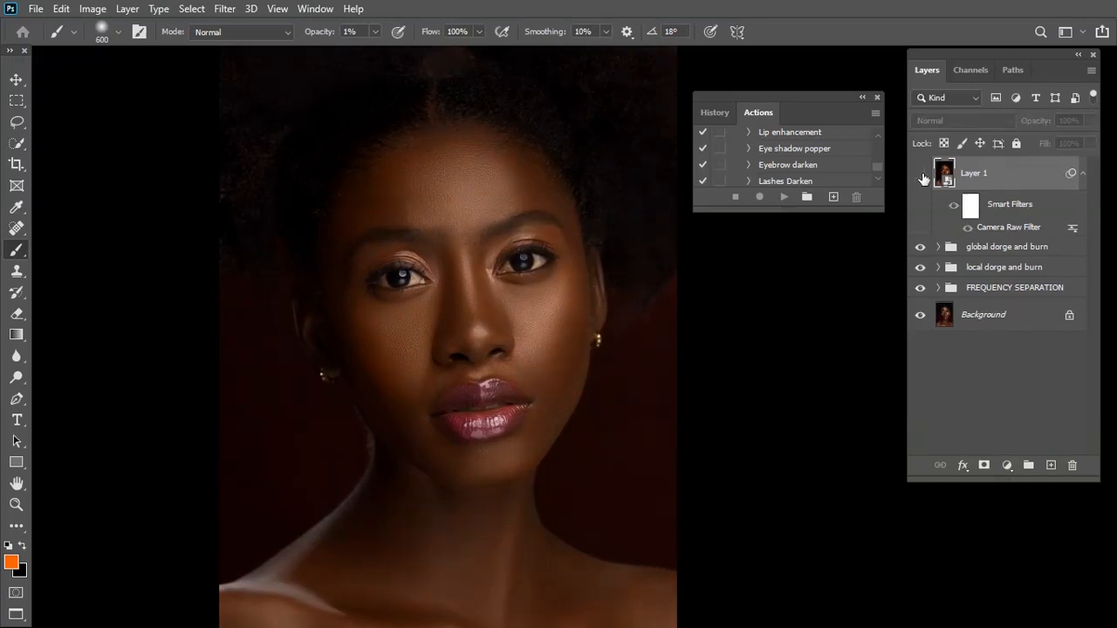
click(922, 177)
click(418, 213)
click(604, 259)
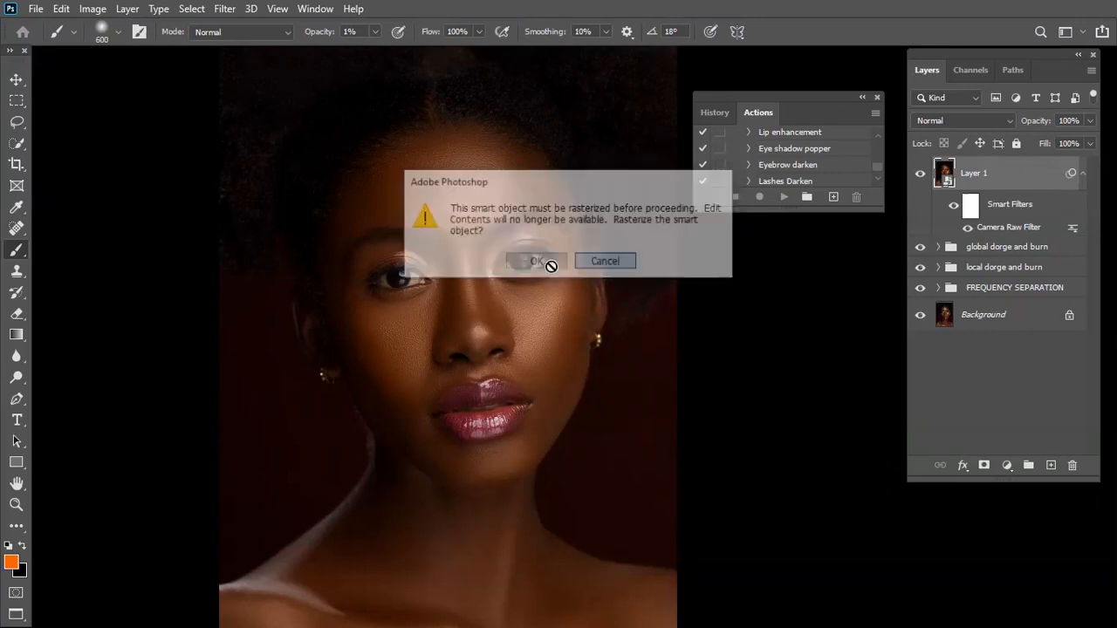
key(z)
click(396, 268)
click(918, 177)
click(918, 176)
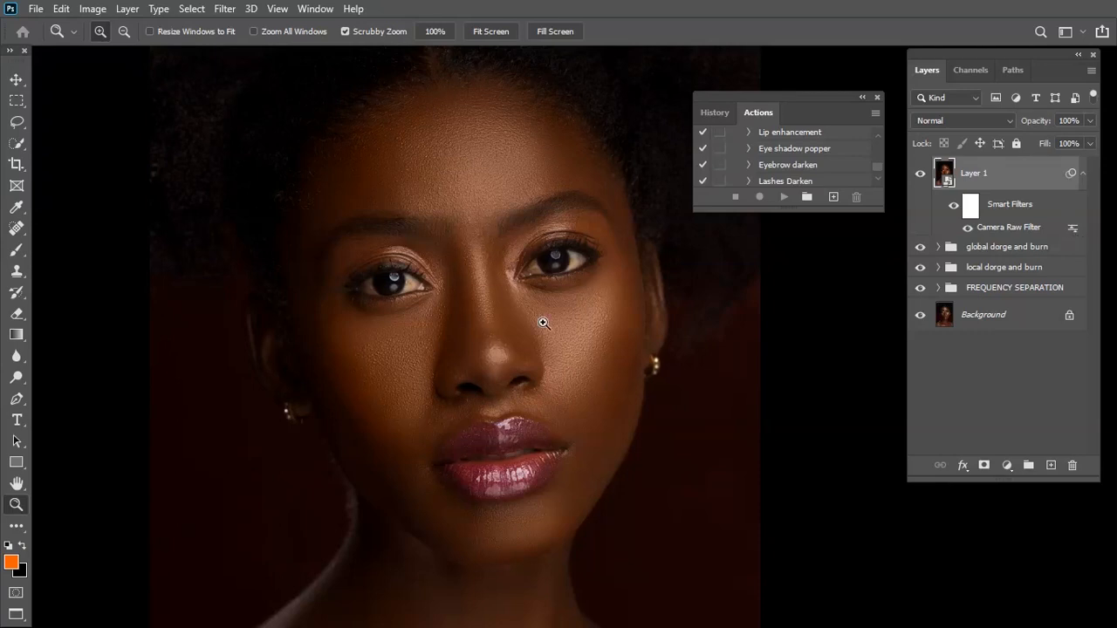
Add a white (ffffff) Solid Color fill layer above Layer 1
key(ctrl+minus)
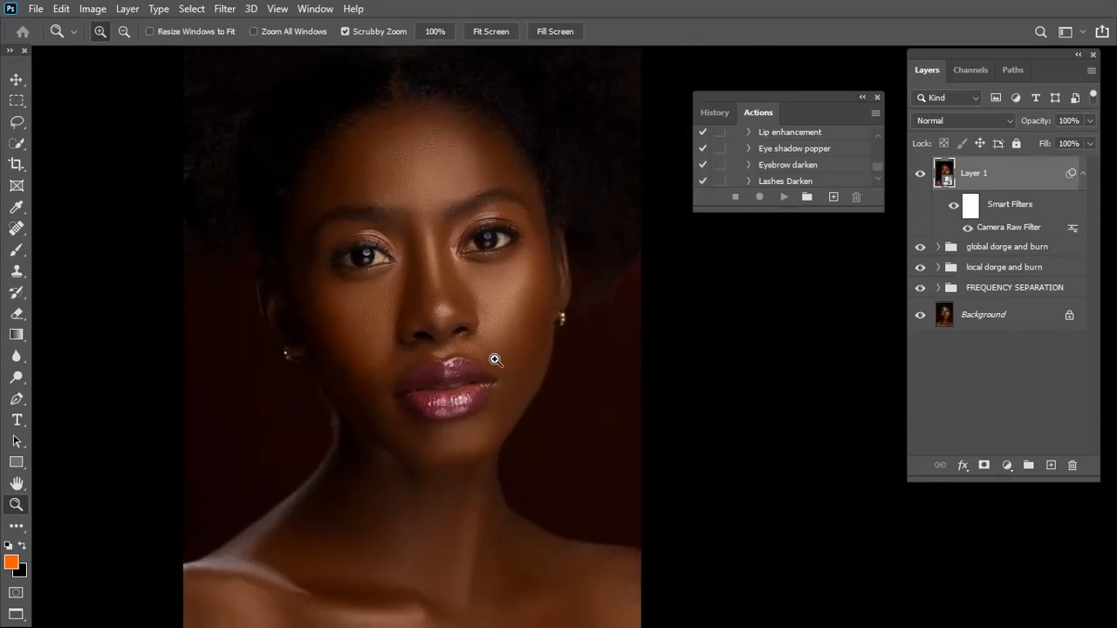
key(ctrl+minus)
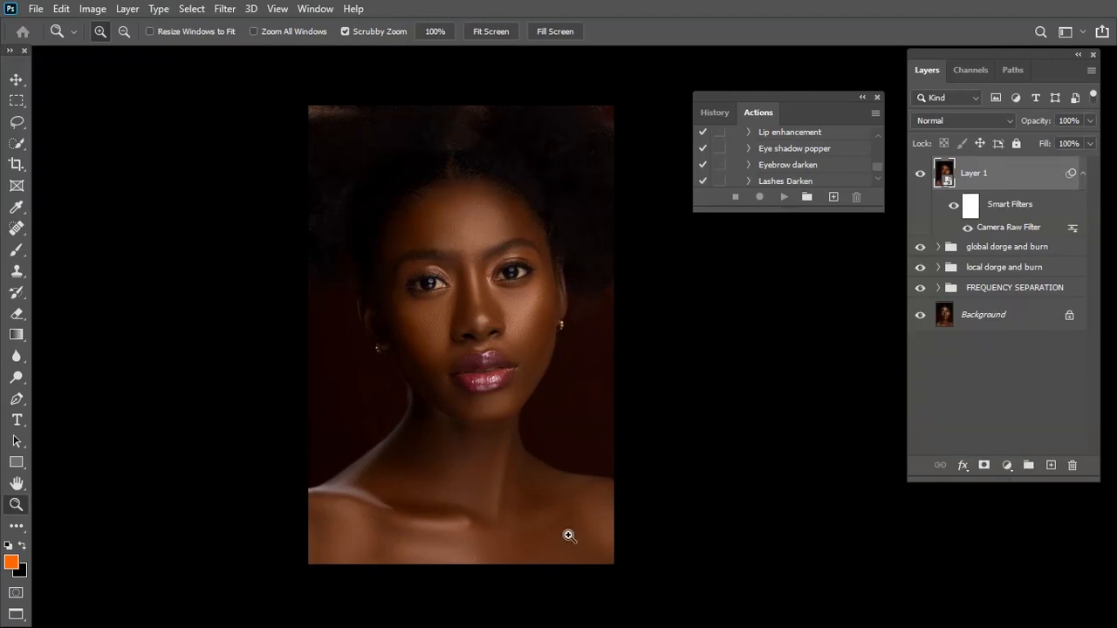
key(ctrl+plus)
key(ctrl+minus)
key(ctrl+plus)
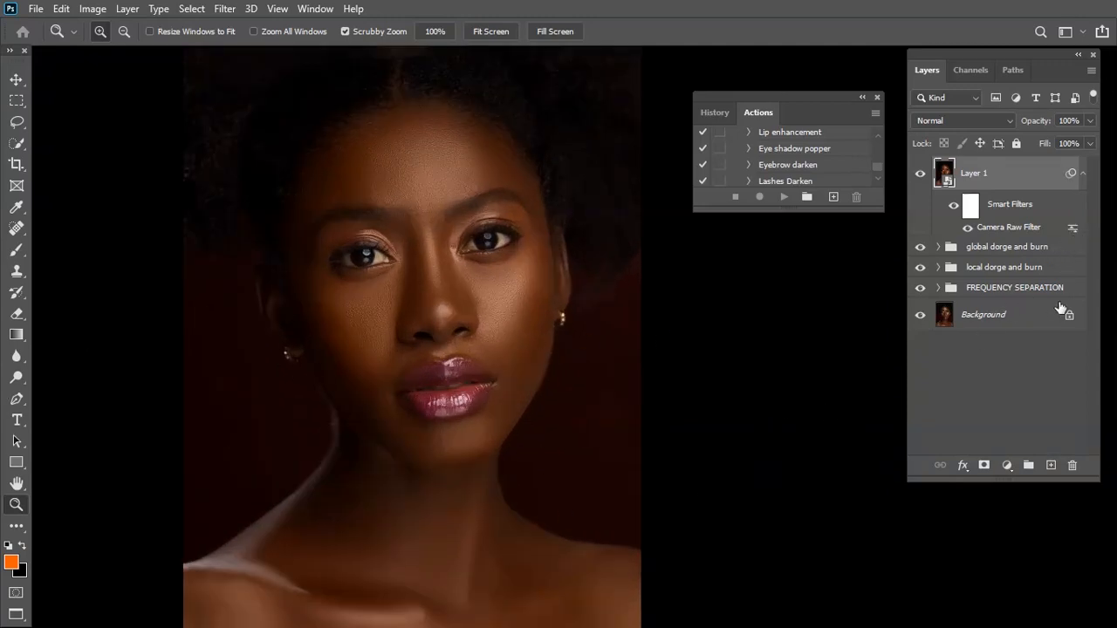
click(1008, 467)
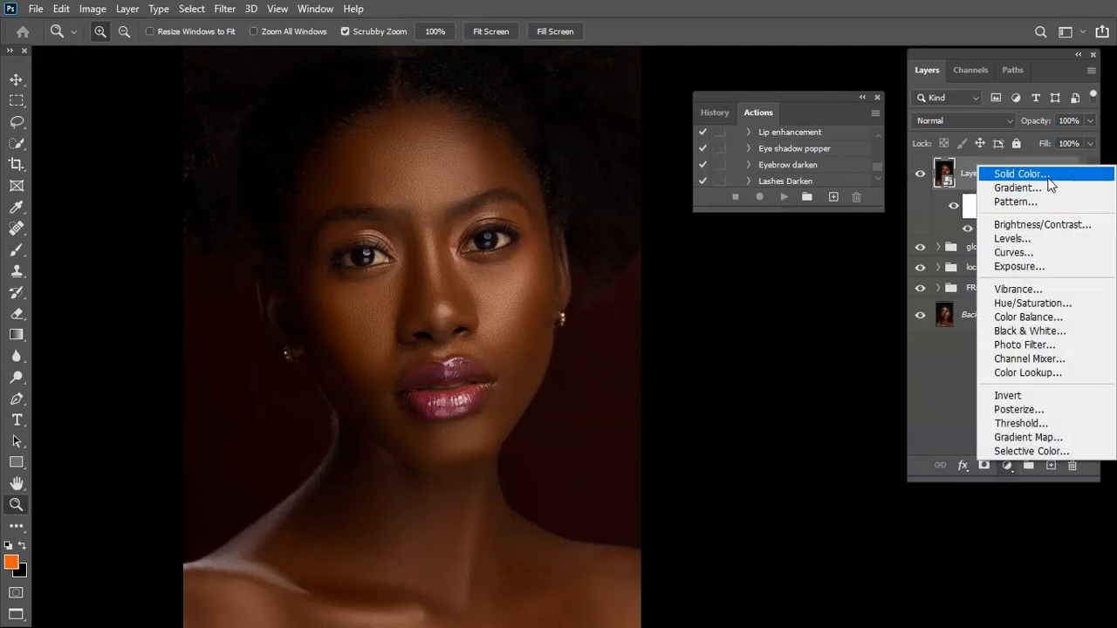
click(1020, 174)
click(603, 172)
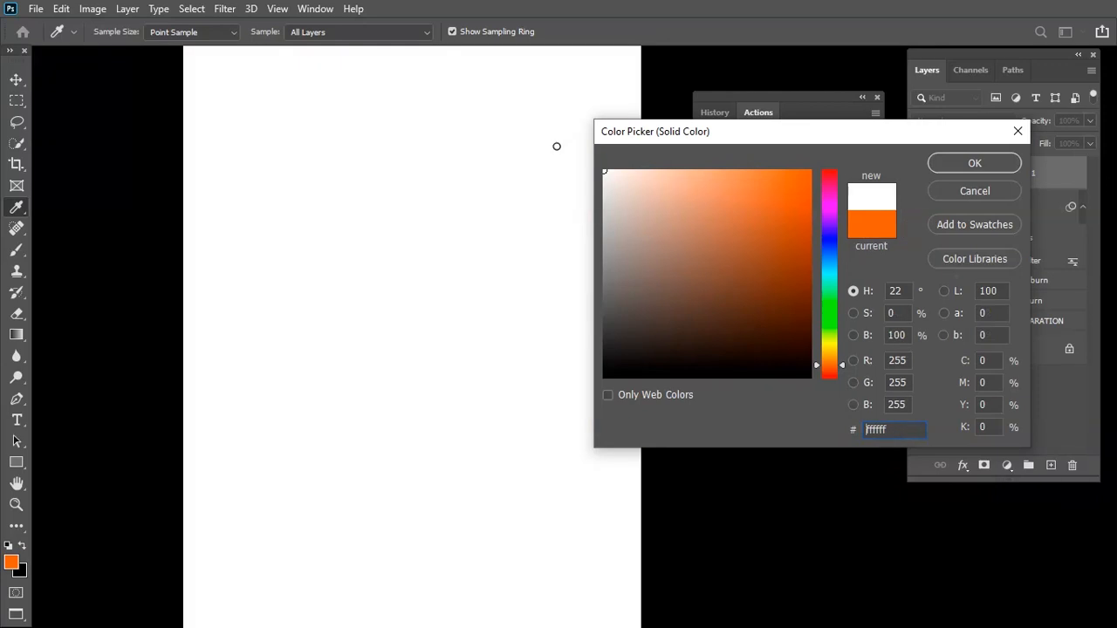
click(975, 165)
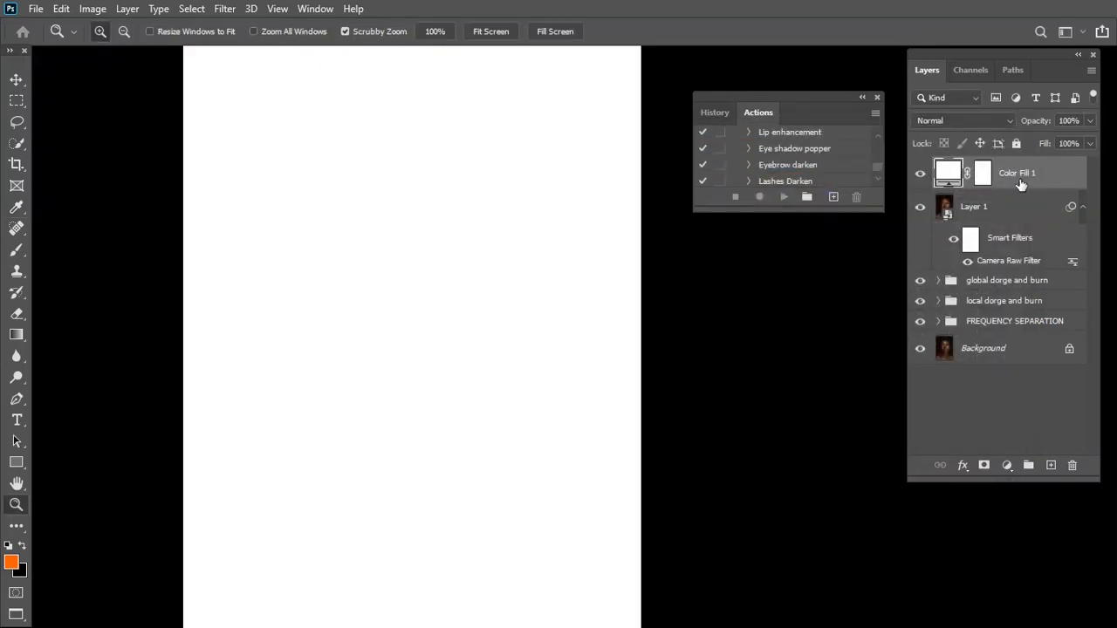
Group Color Fill 1 and duplicate the fill layer seven times inside the group
key(ctrl+g)
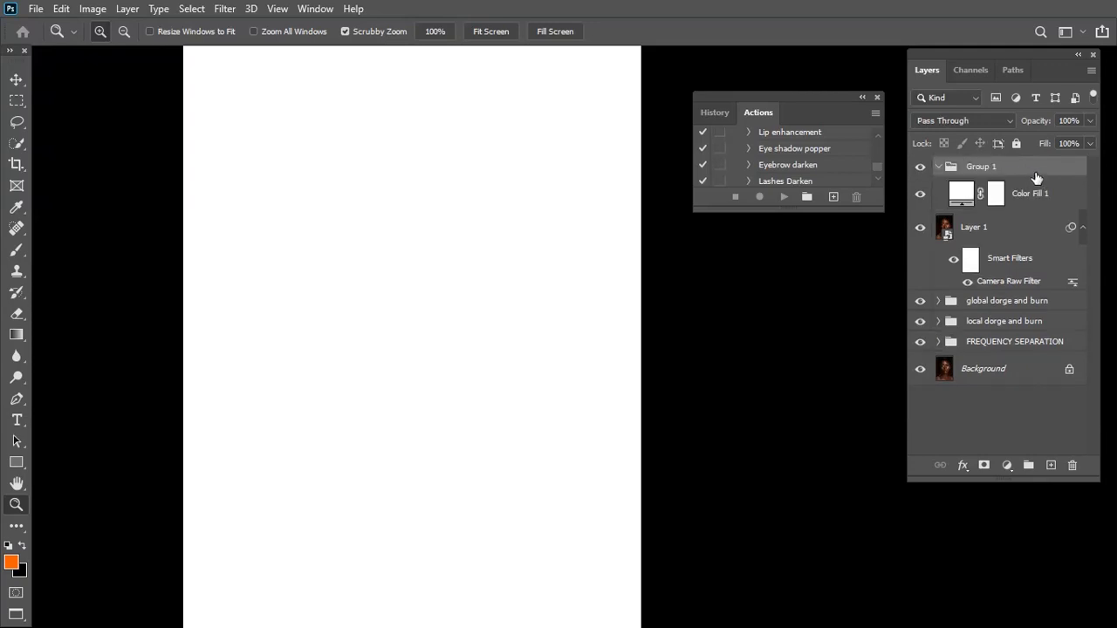
click(1036, 199)
key(ctrl+j)
key(ctrl+j)
key(ctrl+j)
key(ctrl+j)
key(ctrl+j)
key(ctrl+j)
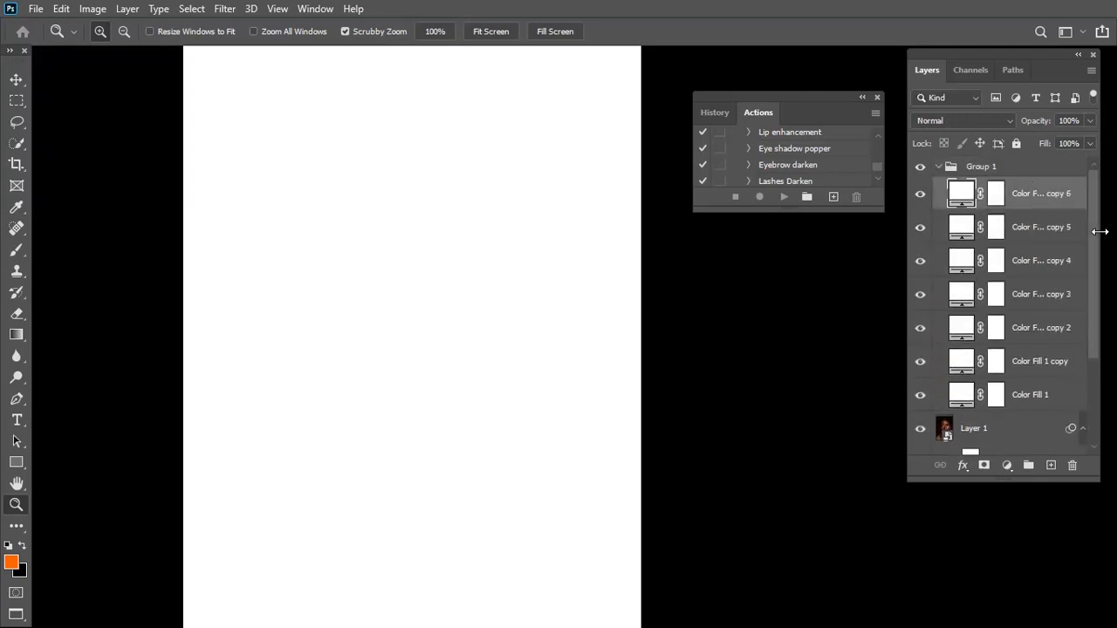
key(ctrl+j)
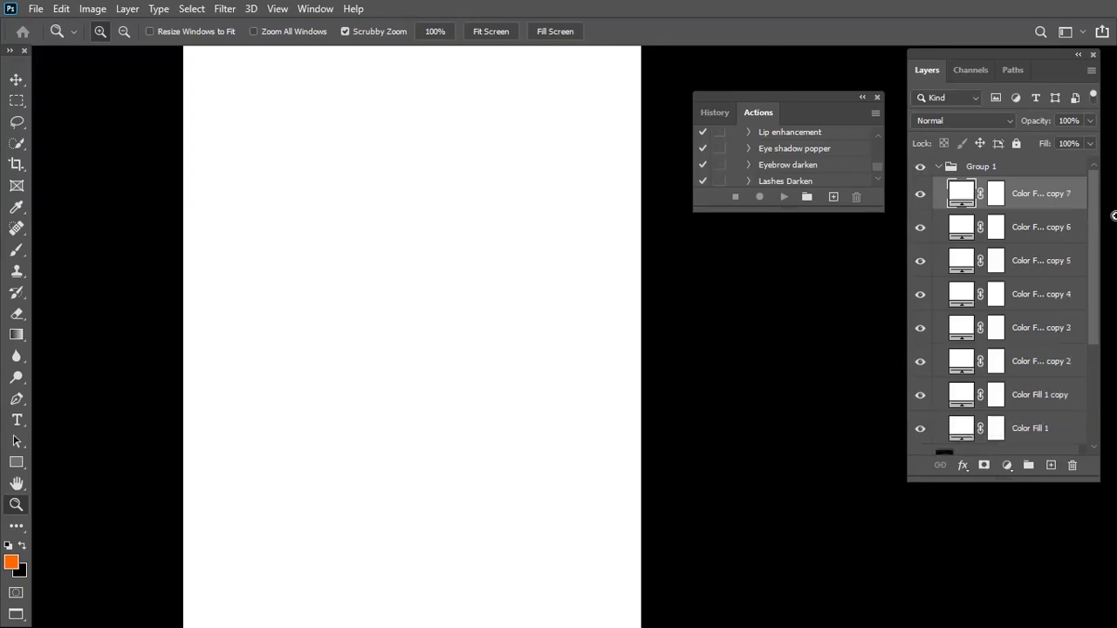
drag(1091, 236, 1096, 209)
Rename the group holding the white fill layers as skin glow
double_click(988, 170)
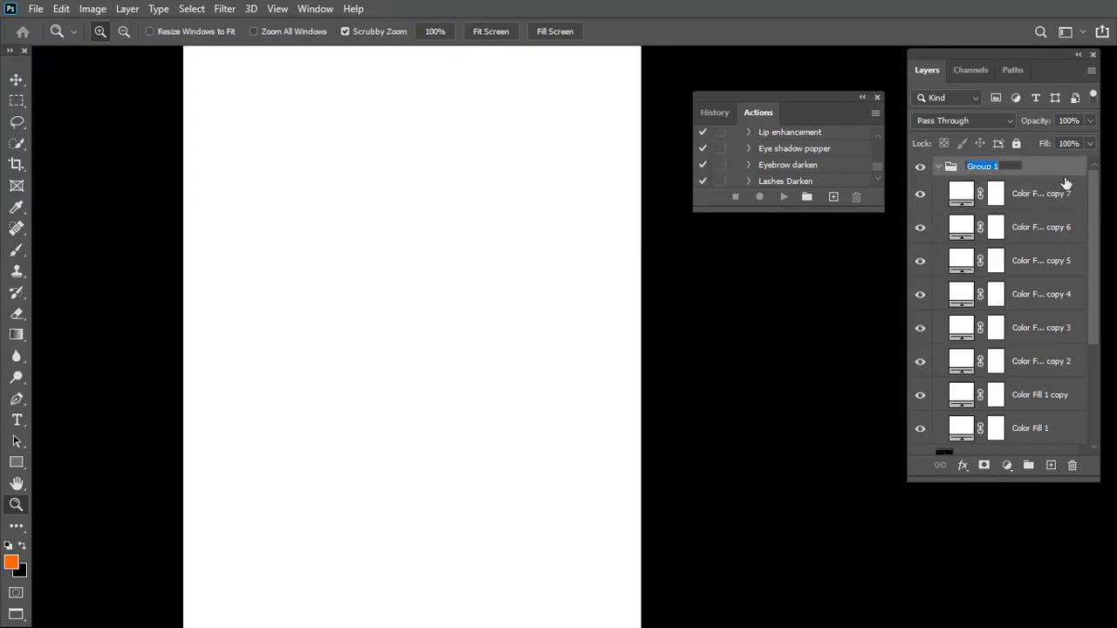
text(skin glow)
key(Return)
Hide all seven color fill copies in the skin glow group, keeping only the original Color Fill 1 shown
scroll(1069, 209, down, 3)
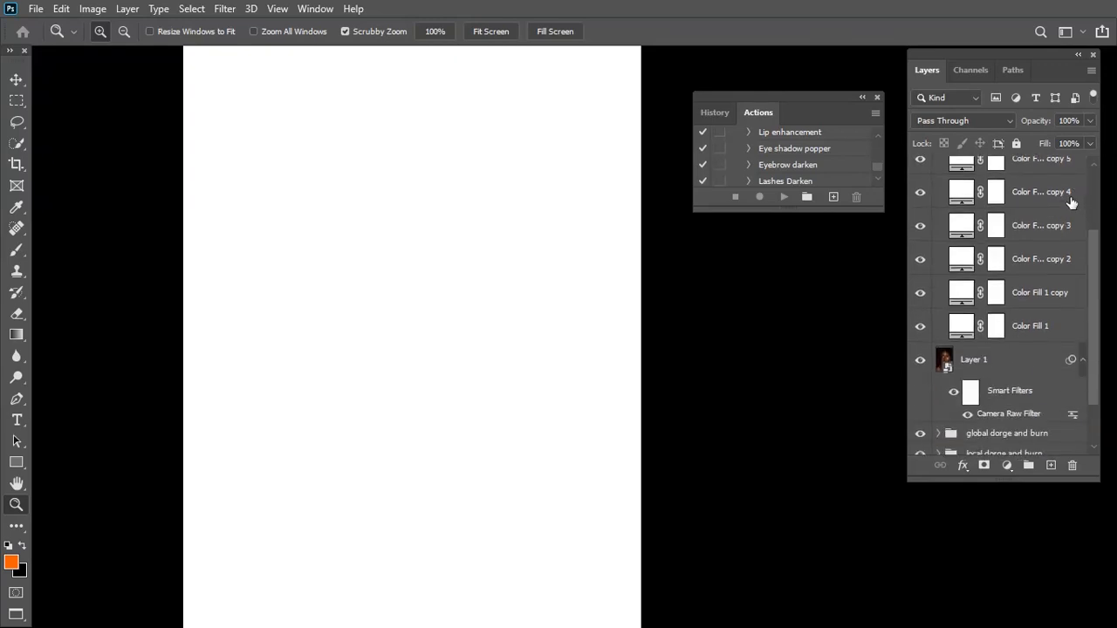
scroll(986, 246, up, 3)
click(919, 194)
drag(918, 242, 916, 398)
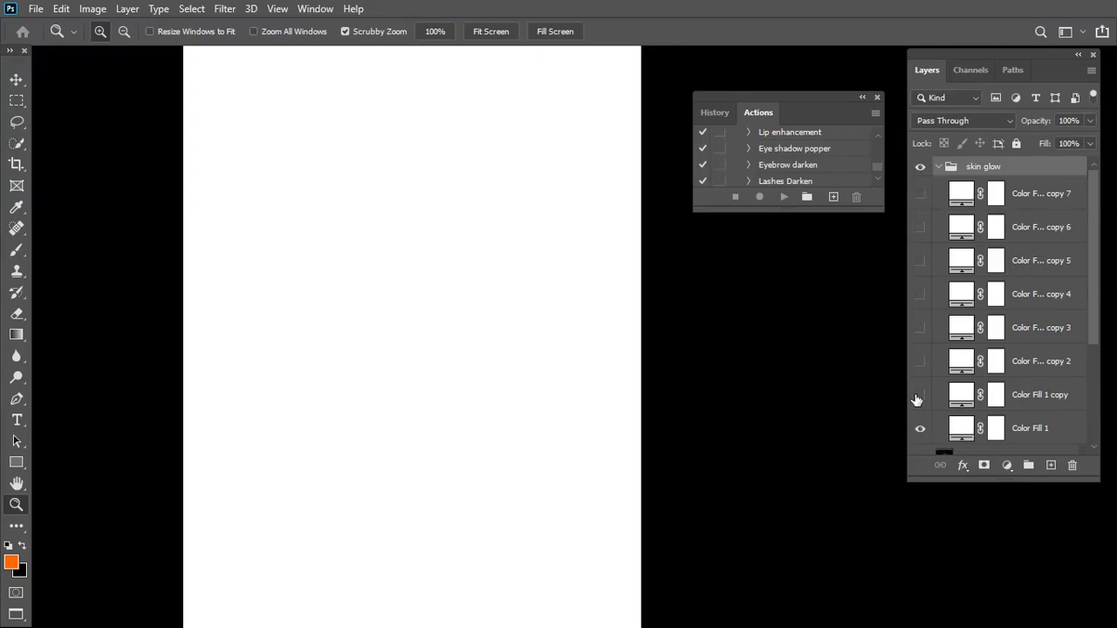
Open the Blending Options of Color Fill 1 and move the dialog clear of the portrait
scroll(1080, 306, down, 1)
scroll(1086, 310, down, 3)
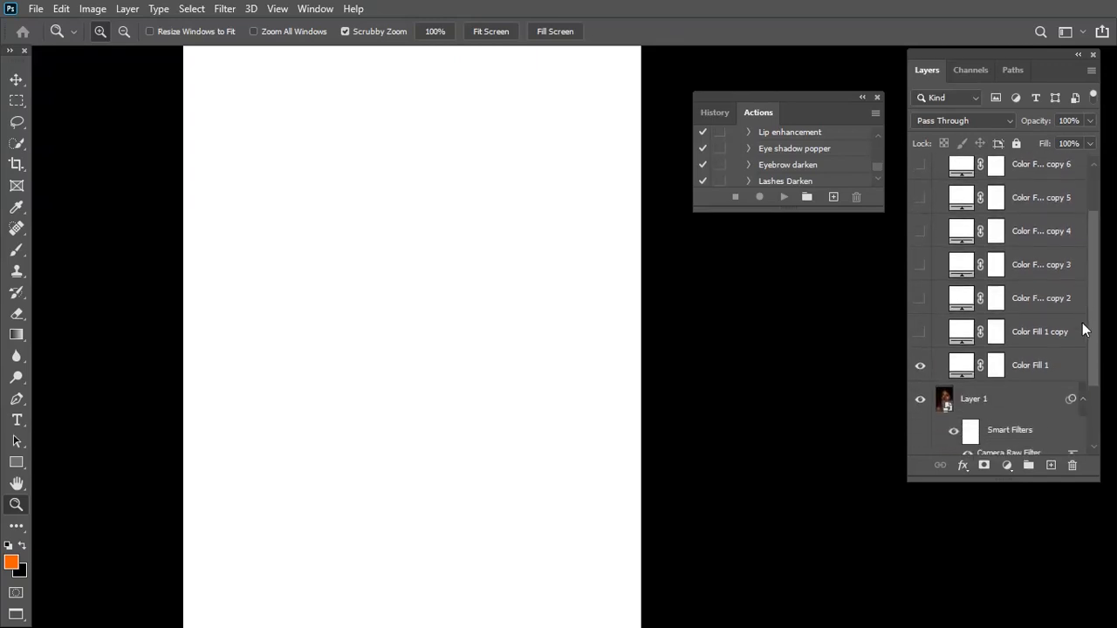
click(1047, 321)
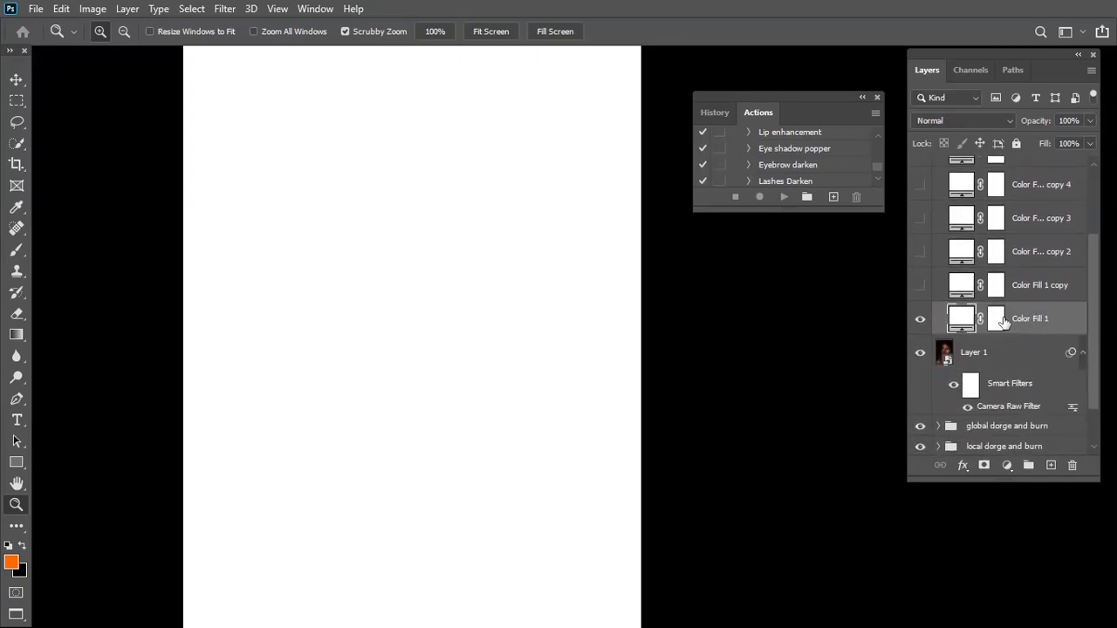
right_click(965, 319)
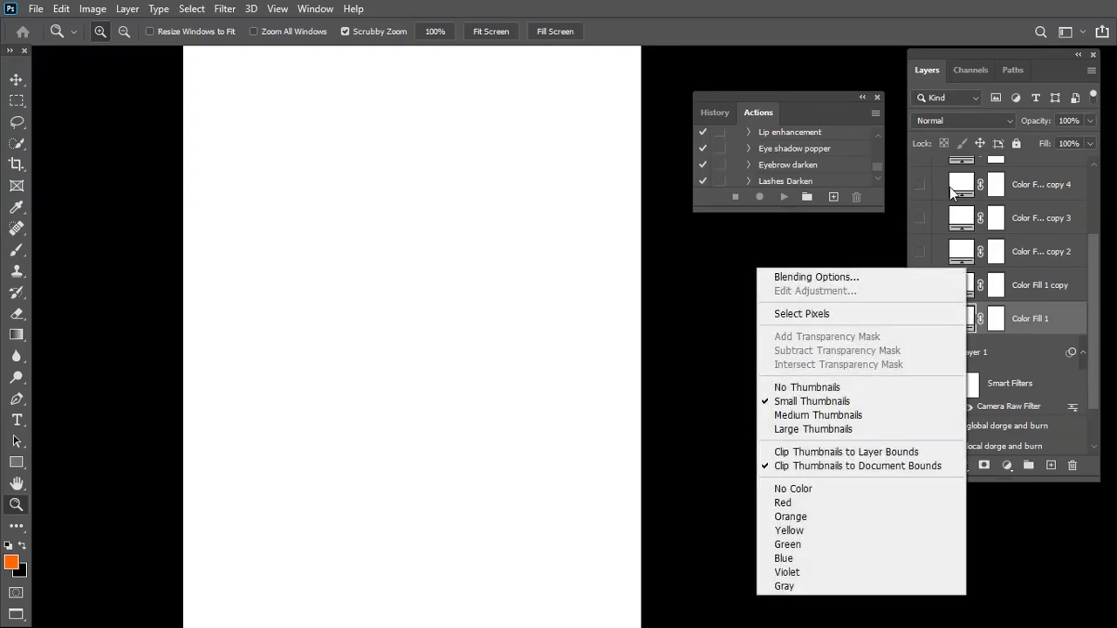
click(892, 277)
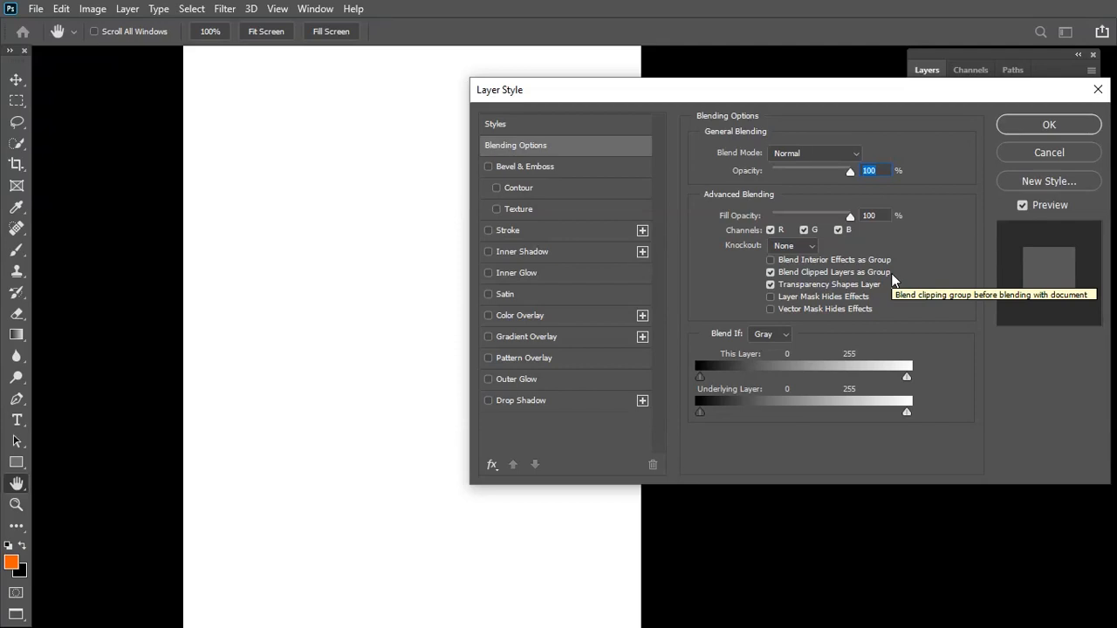
mouse_move(697, 412)
mouse_down()
mouse_move(710, 414)
mouse_move(700, 412)
mouse_up()
drag(659, 97, 726, 91)
drag(424, 341, 398, 311)
key(ctrl+minus)
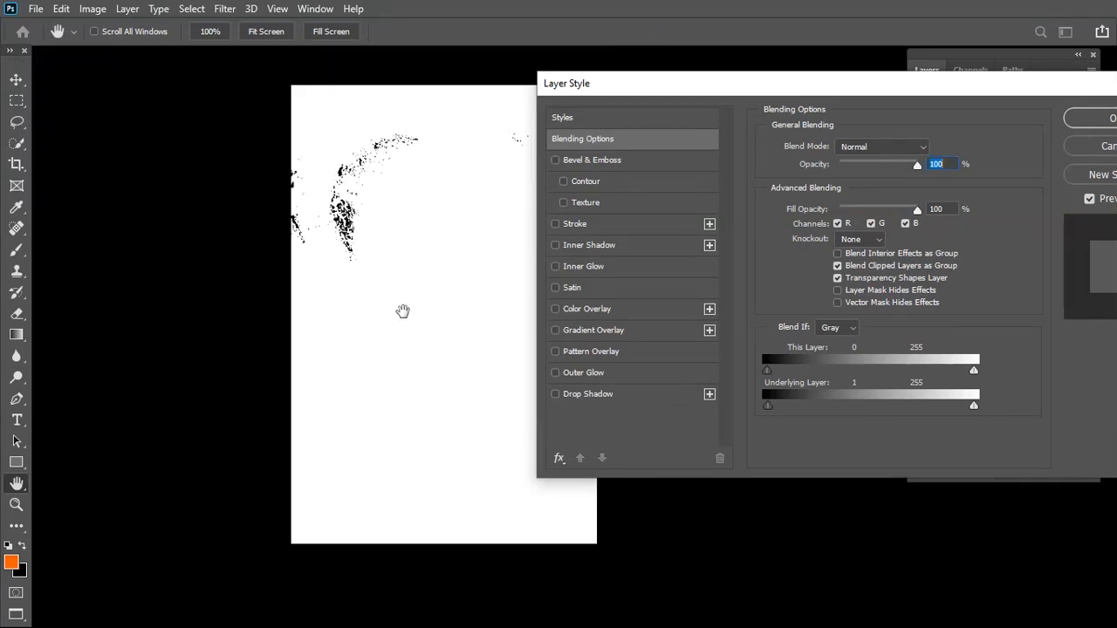
drag(411, 357, 379, 364)
Restrict Color Fill 1 to the skin highlights by splitting the Underlying Layer black point to 66 / 255 in Blend If
mouse_move(770, 403)
mouse_down()
mouse_move(765, 412)
mouse_move(865, 401)
mouse_move(783, 405)
mouse_up()
drag(558, 434, 754, 407)
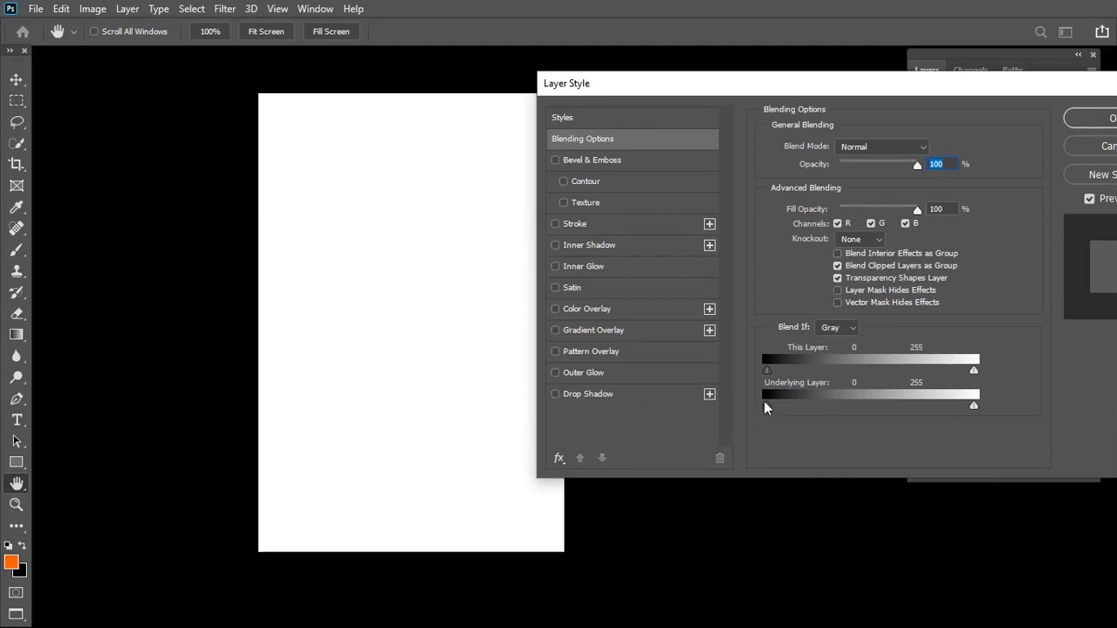
drag(766, 403, 807, 406)
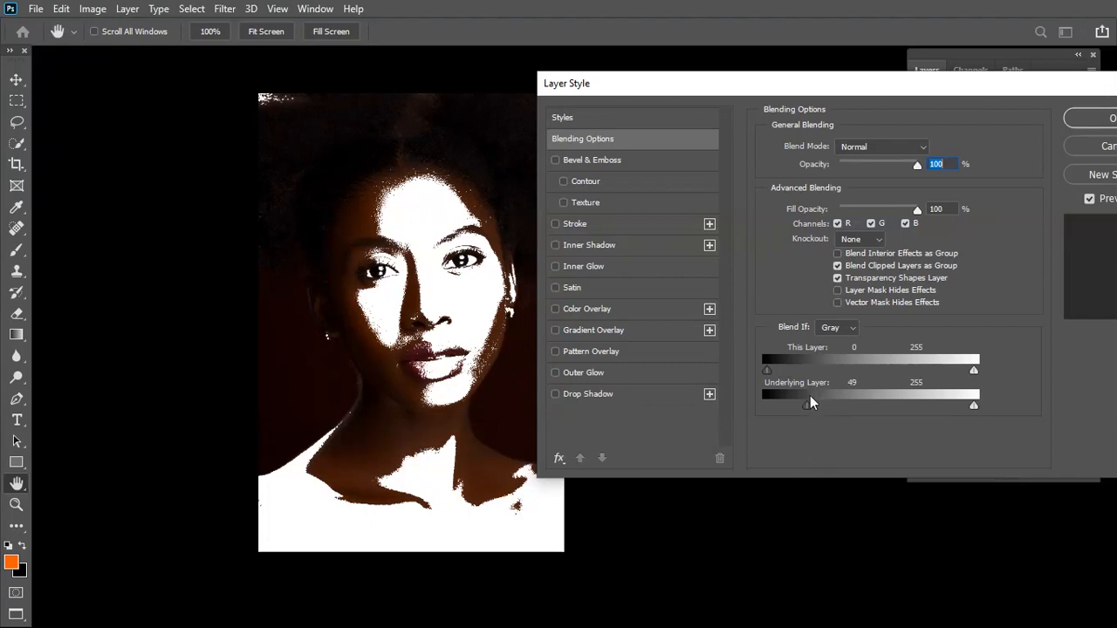
mouse_move(810, 407)
mouse_down()
mouse_move(838, 412)
mouse_move(792, 410)
mouse_move(821, 404)
mouse_up()
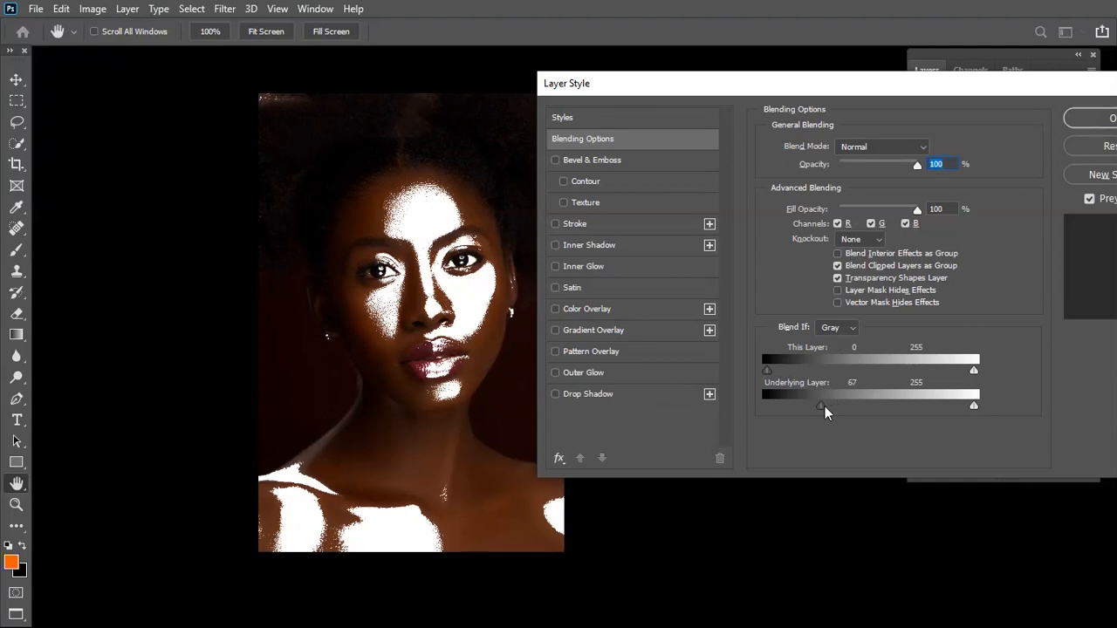
drag(821, 407, 1008, 411)
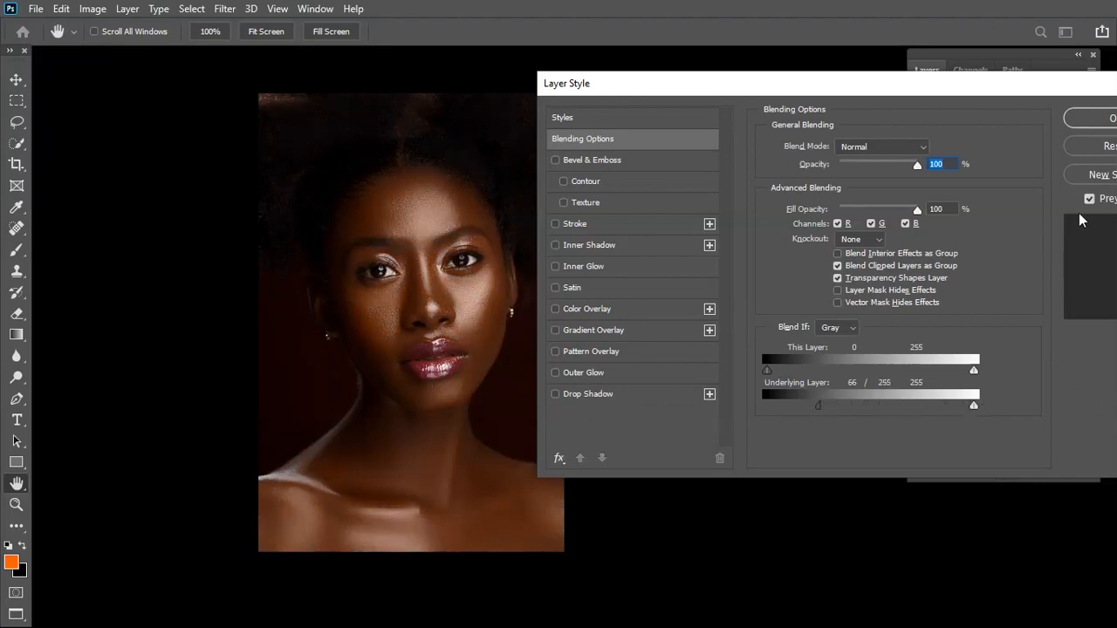
click(1106, 122)
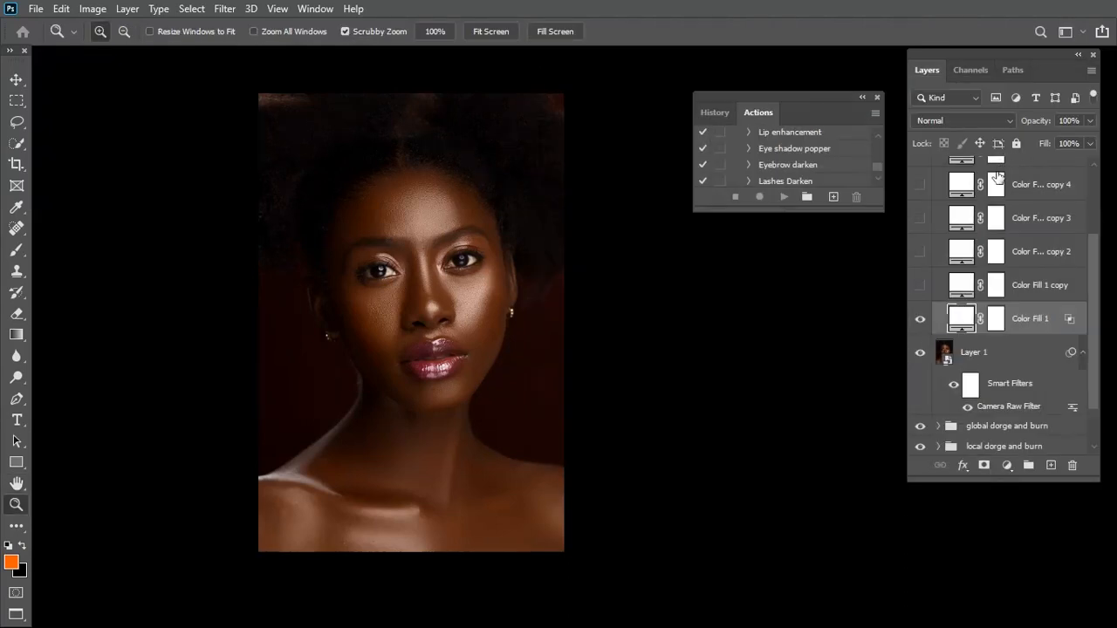
Invert the layer mask of Color Fill 1 to solid black to hide the glow
click(996, 321)
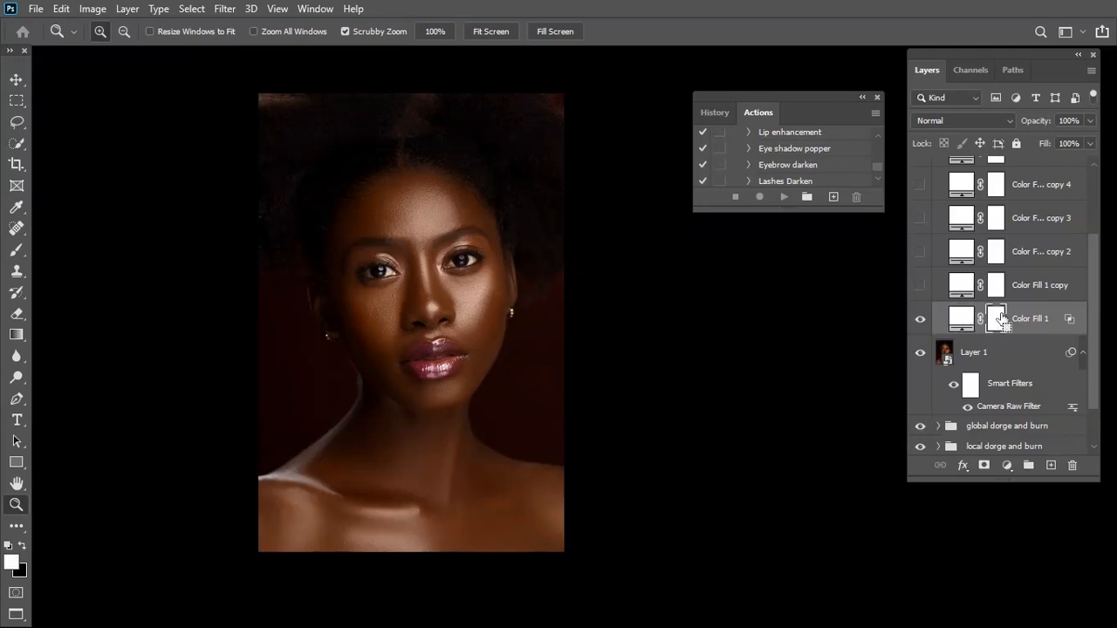
key(ctrl+i)
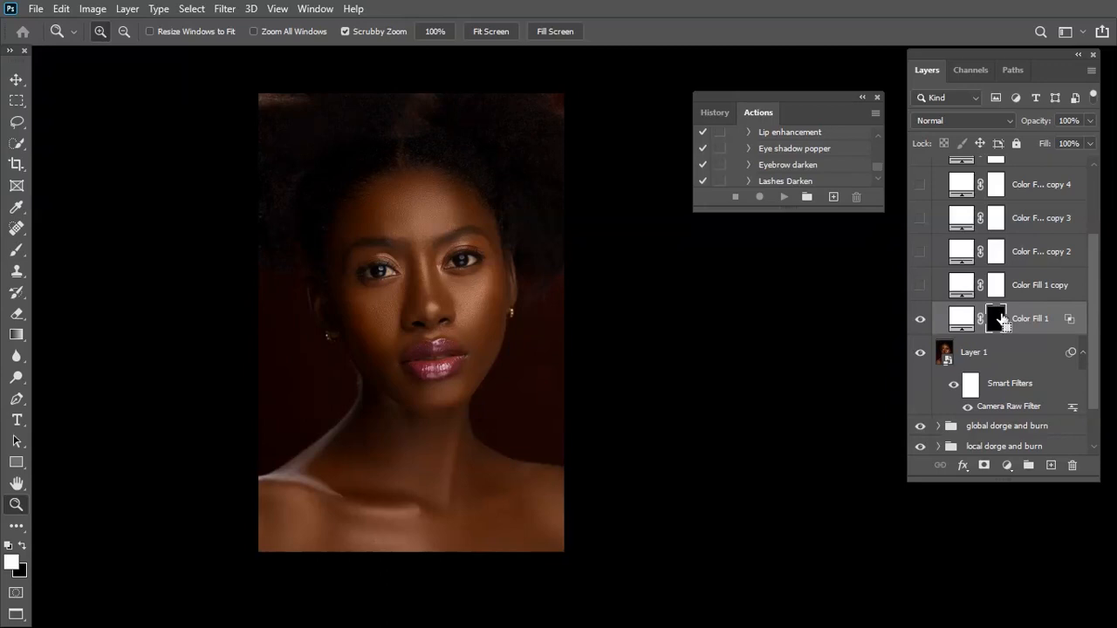
key(ctrl+i)
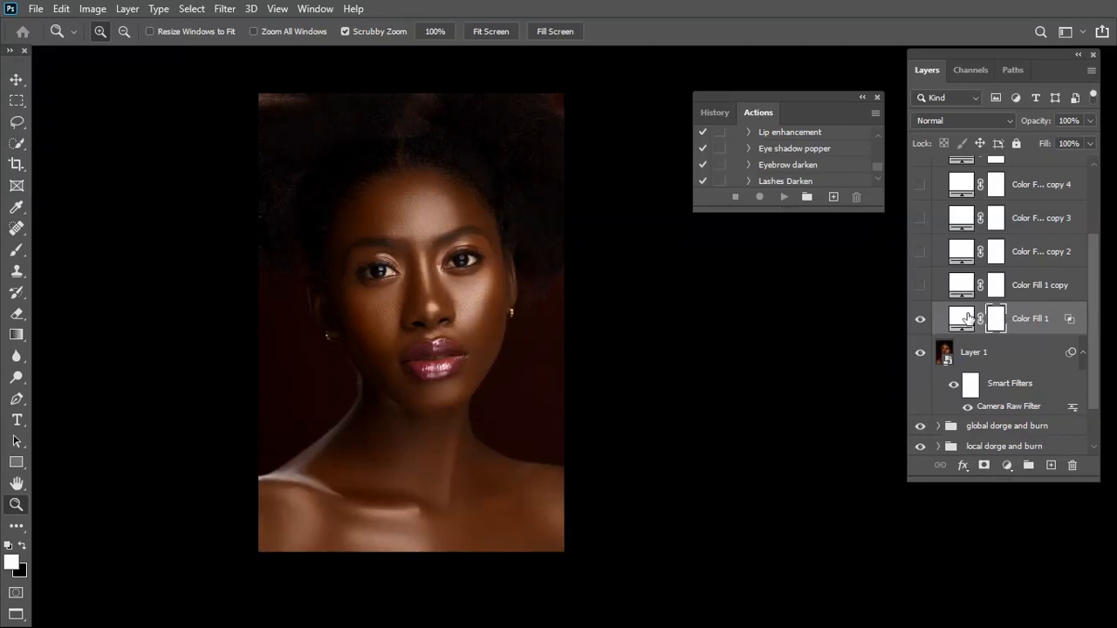
double_click(995, 321)
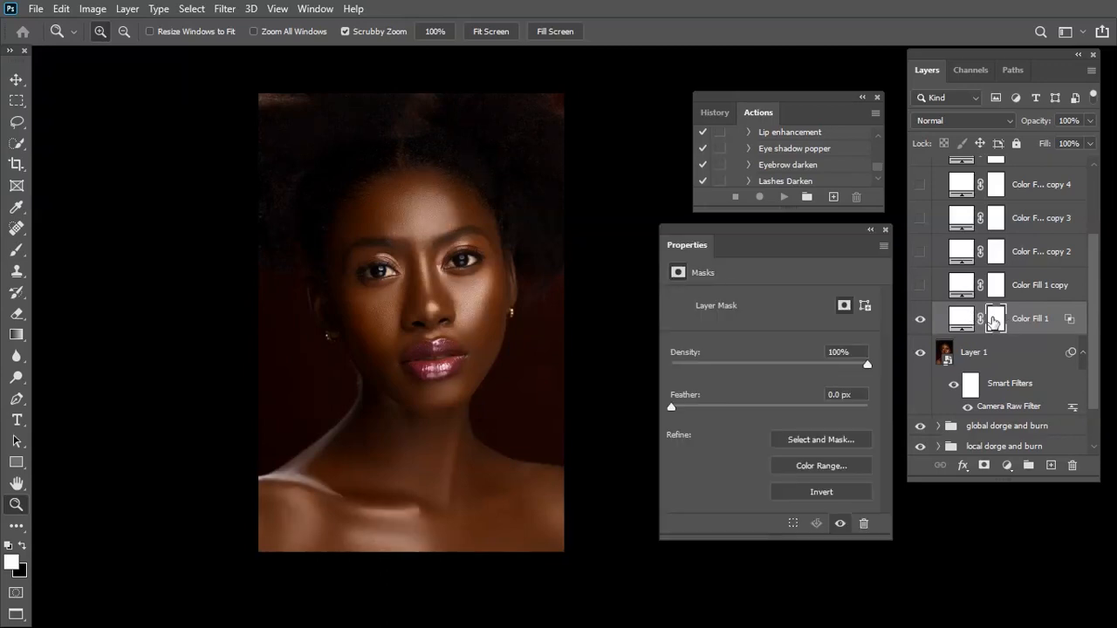
click(821, 493)
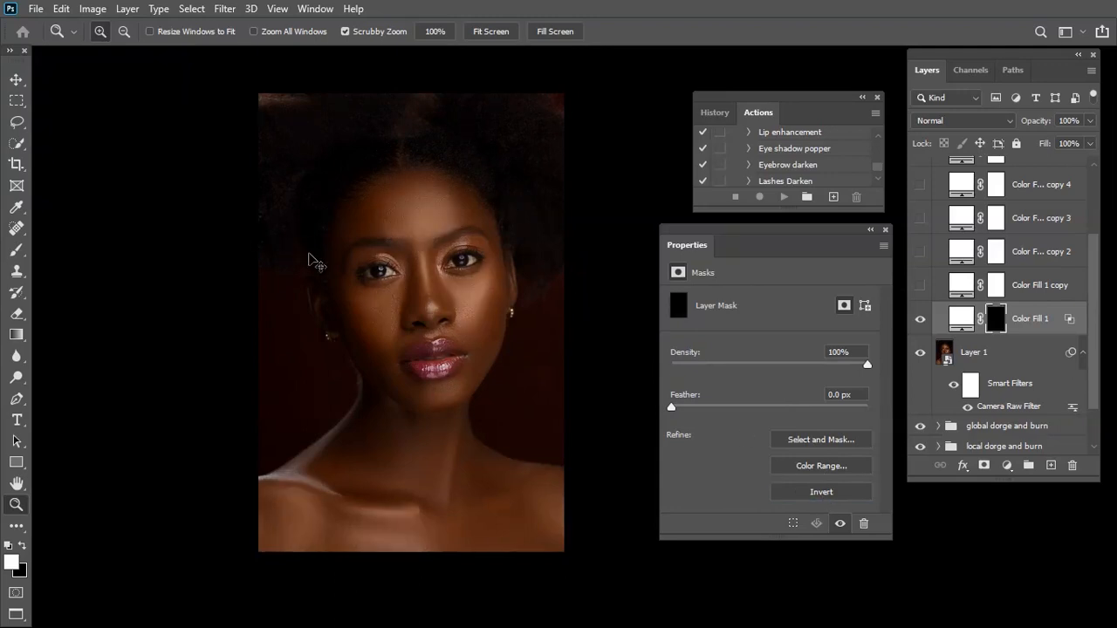
Switch to the Brush tool and set its opacity to 100%
key(ctrl+equal)
key(b)
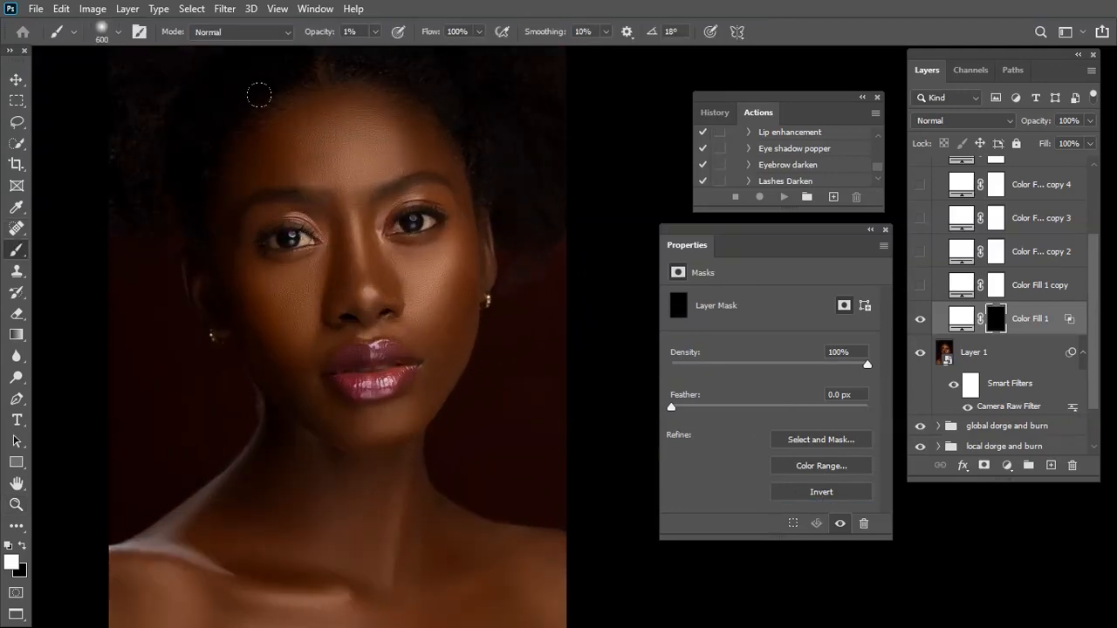
click(376, 33)
drag(378, 54, 563, 59)
click(633, 40)
key(ctrl+plus)
Paint white on the Color Fill 1 mask with a size 400 brush over the cheek left of the nose, below the eye
drag(230, 317, 387, 338)
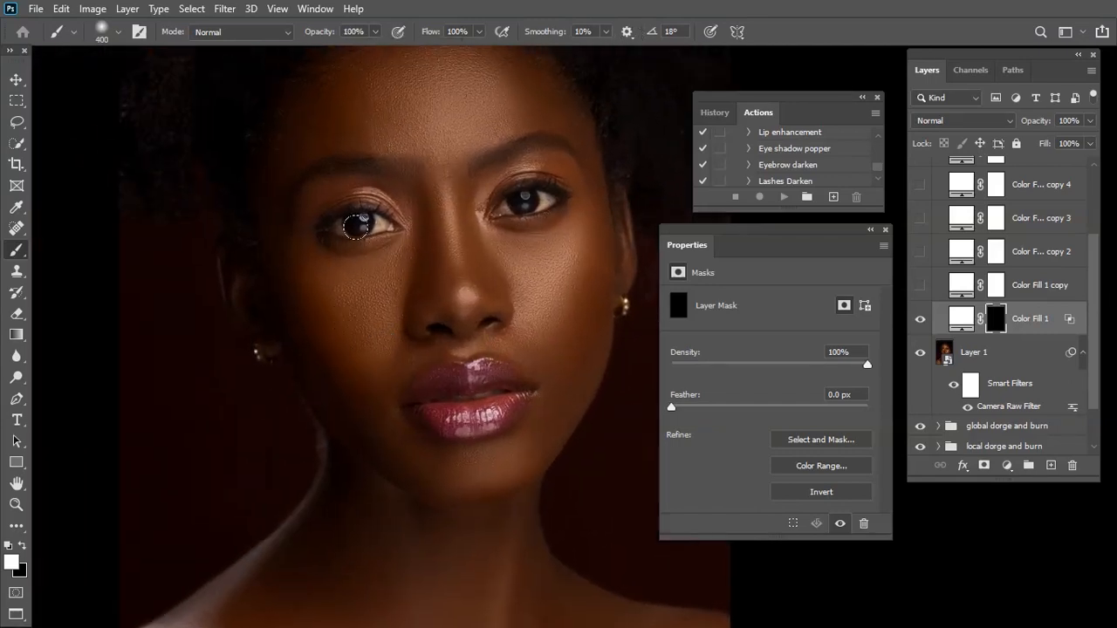
drag(398, 245, 364, 305)
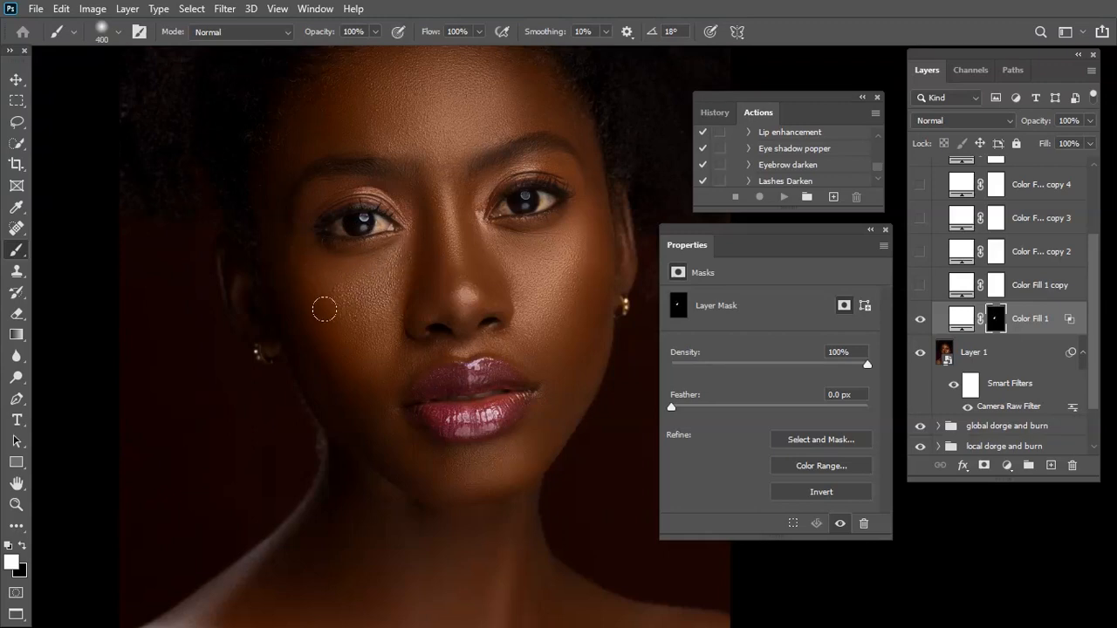
drag(410, 219, 380, 285)
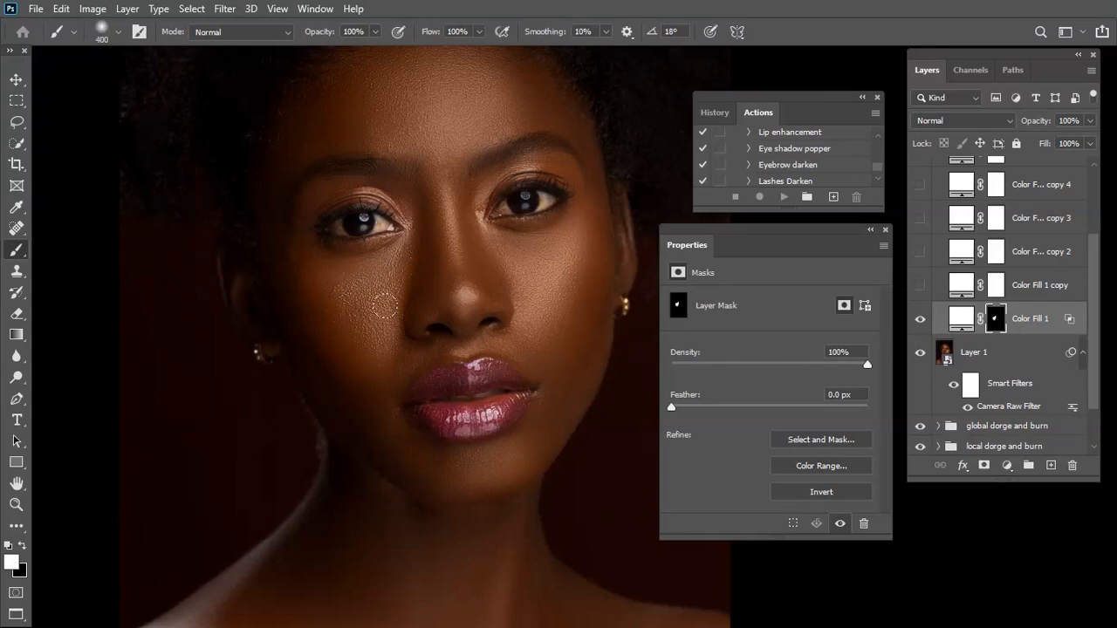
Lower the opacity of the Color Fill 1 layer to 83%
scroll(525, 367, up, 2)
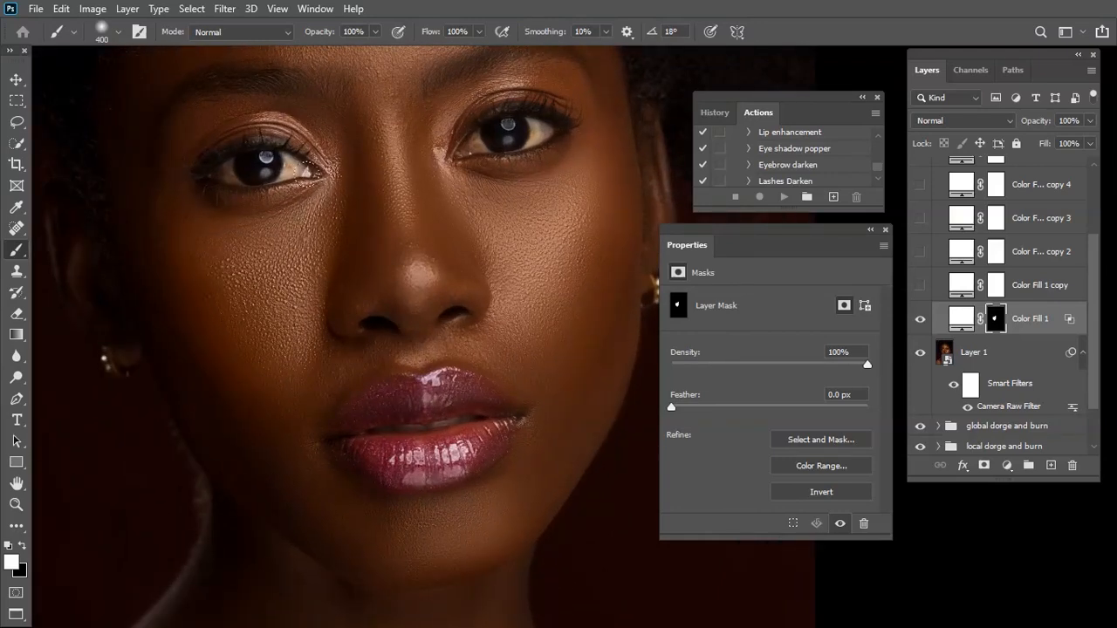
click(1091, 128)
drag(1089, 142, 1080, 144)
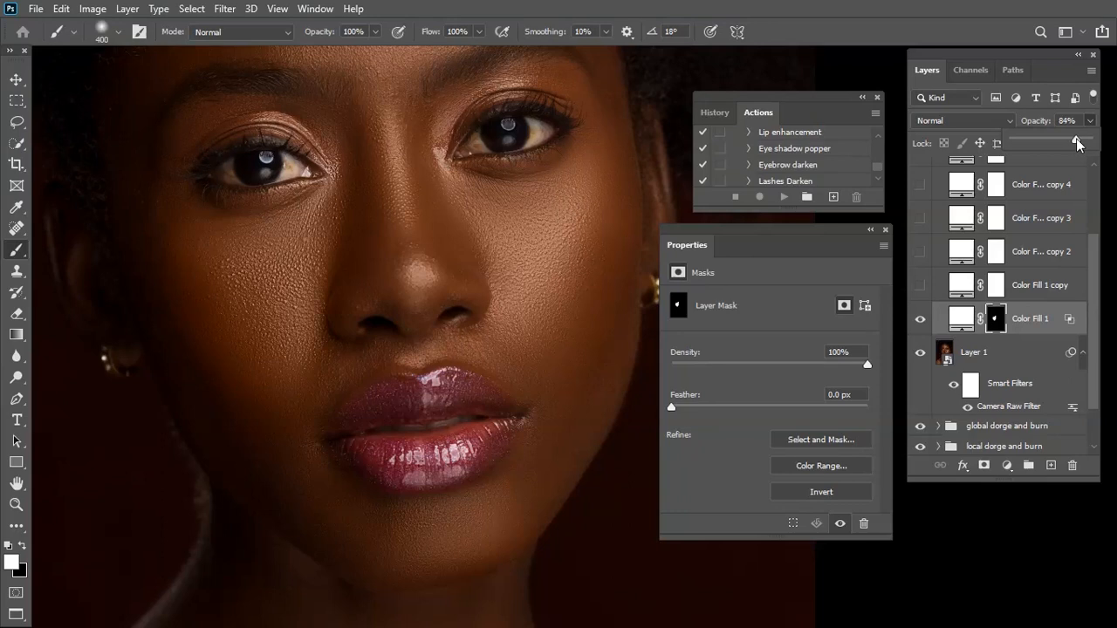
drag(1078, 137, 1079, 137)
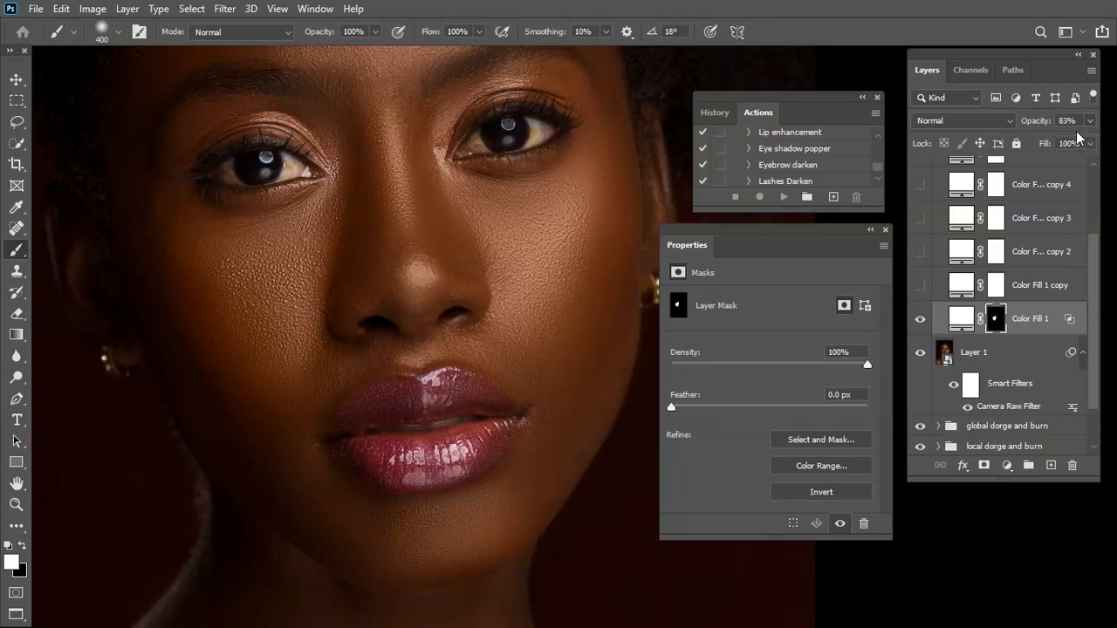
key(ctrl+minus)
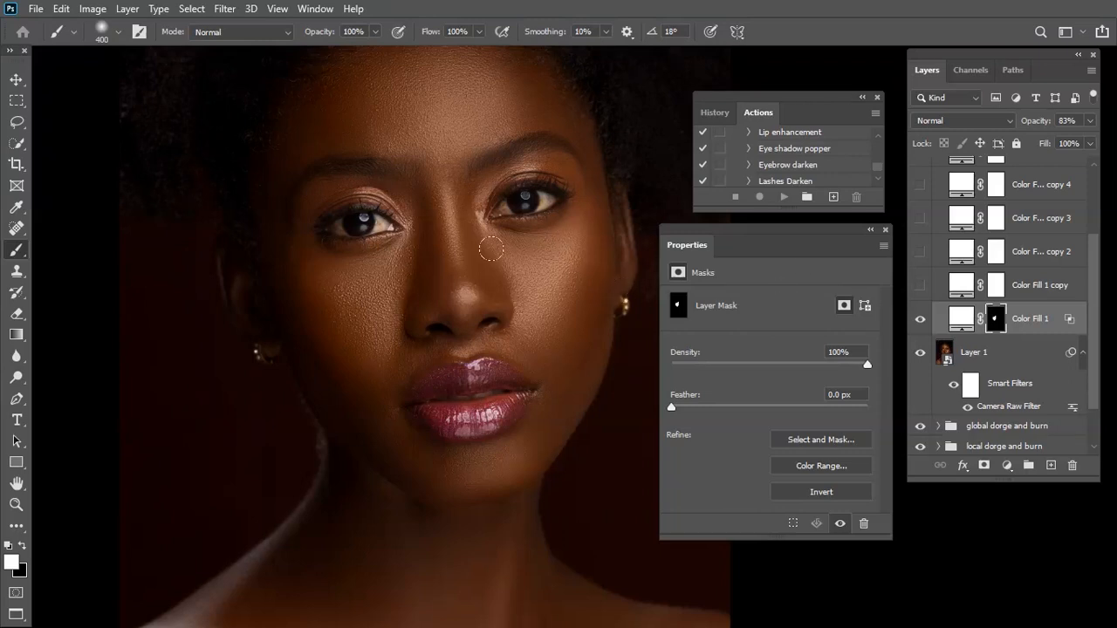
Show the Color Fill 1 copy layer and set its Blend If underlying-layer shadow range to a split of 79/255
click(1045, 288)
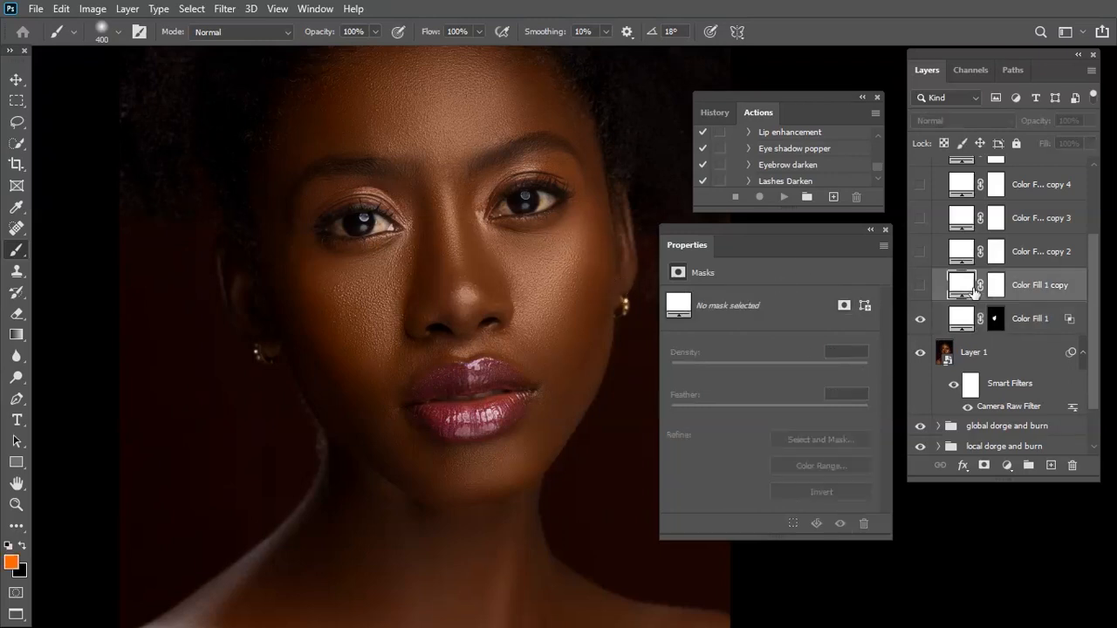
click(921, 288)
right_click(959, 286)
click(872, 279)
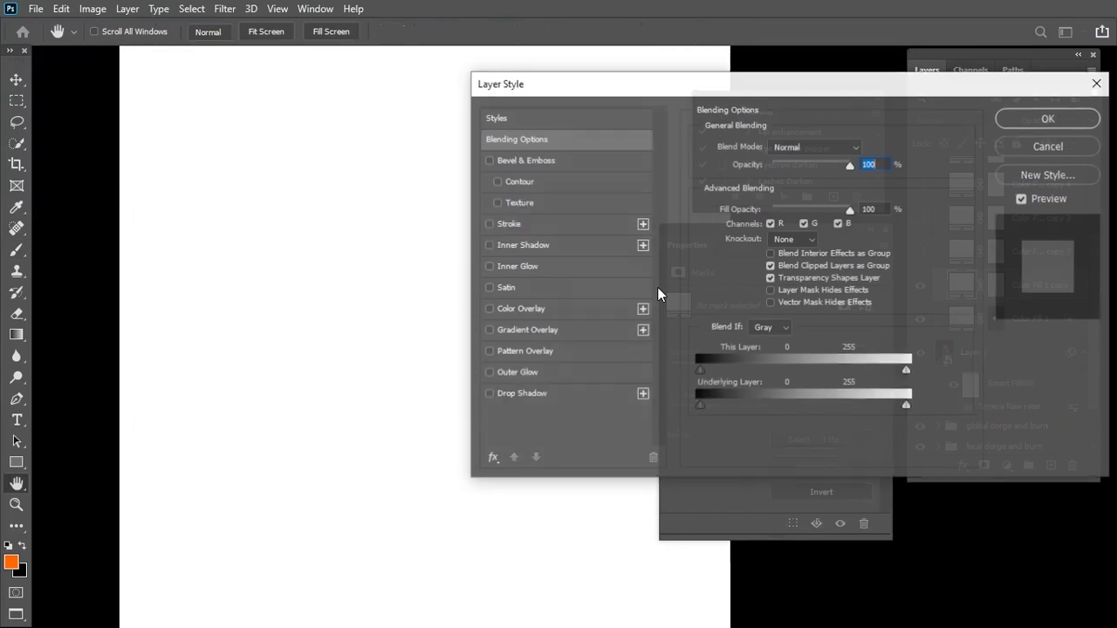
drag(700, 405, 719, 406)
drag(287, 448, 201, 471)
drag(442, 430, 383, 436)
drag(718, 408, 760, 402)
drag(759, 403, 910, 404)
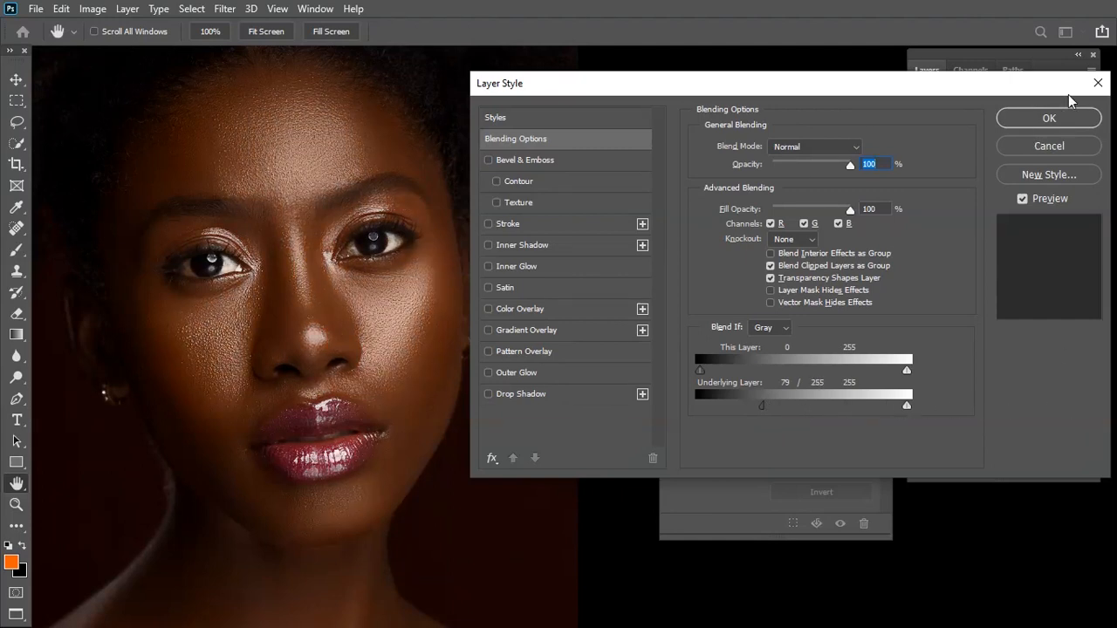
click(1051, 118)
Invert the mask of Color Fill 1 copy and paint white with the Brush over the cheek right of the nose, below the eye
key(b)
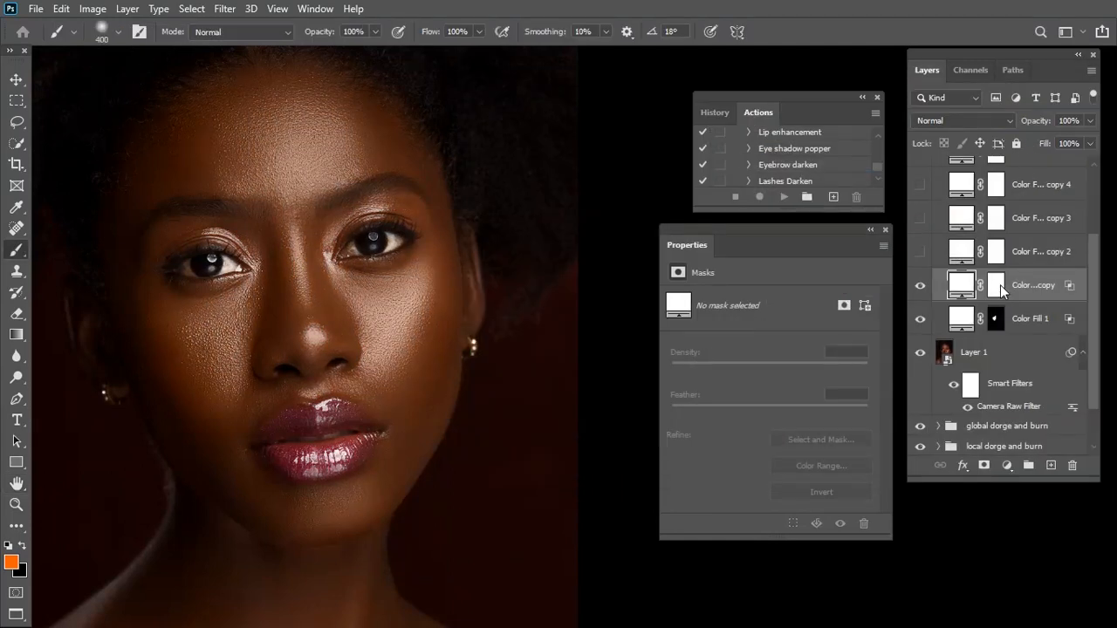
click(995, 285)
click(821, 492)
key(d)
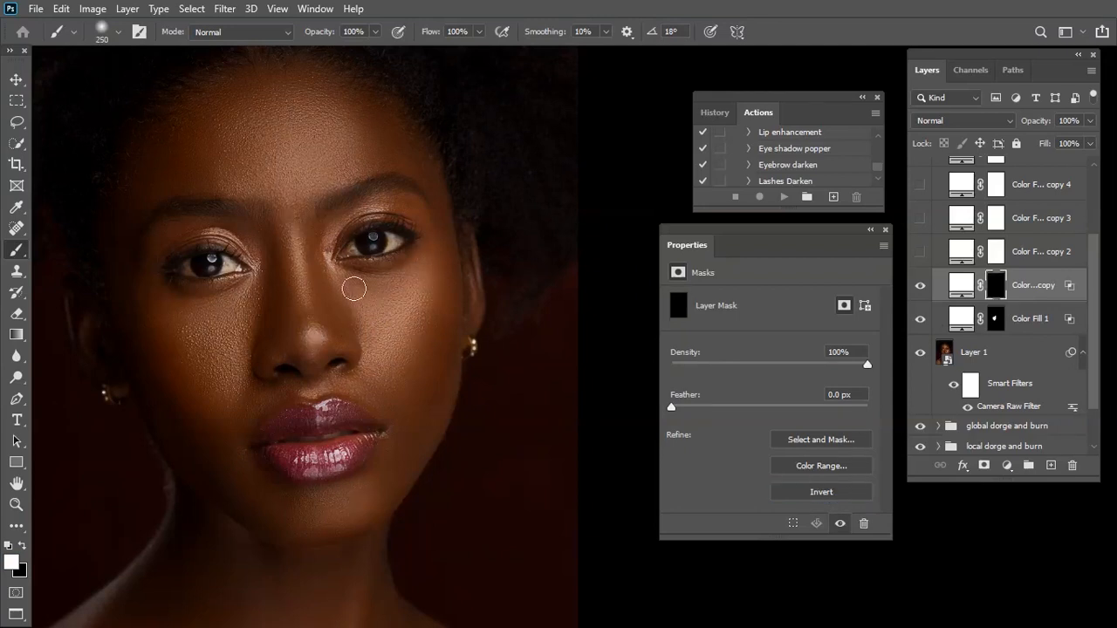
mouse_move(341, 277)
mouse_down()
mouse_move(406, 295)
mouse_move(367, 363)
mouse_move(390, 347)
mouse_up()
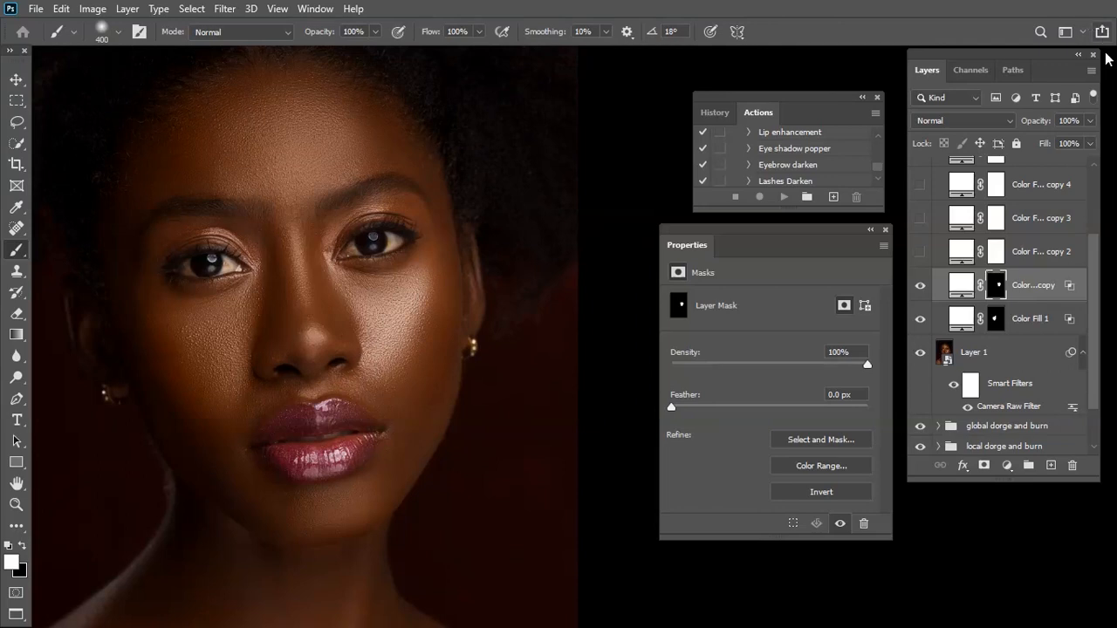
Lower the opacity of the Color Fill 1 copy layer to 57%, comparing the cheek glow with the layer hidden and shown
click(1090, 120)
drag(1089, 144, 1085, 145)
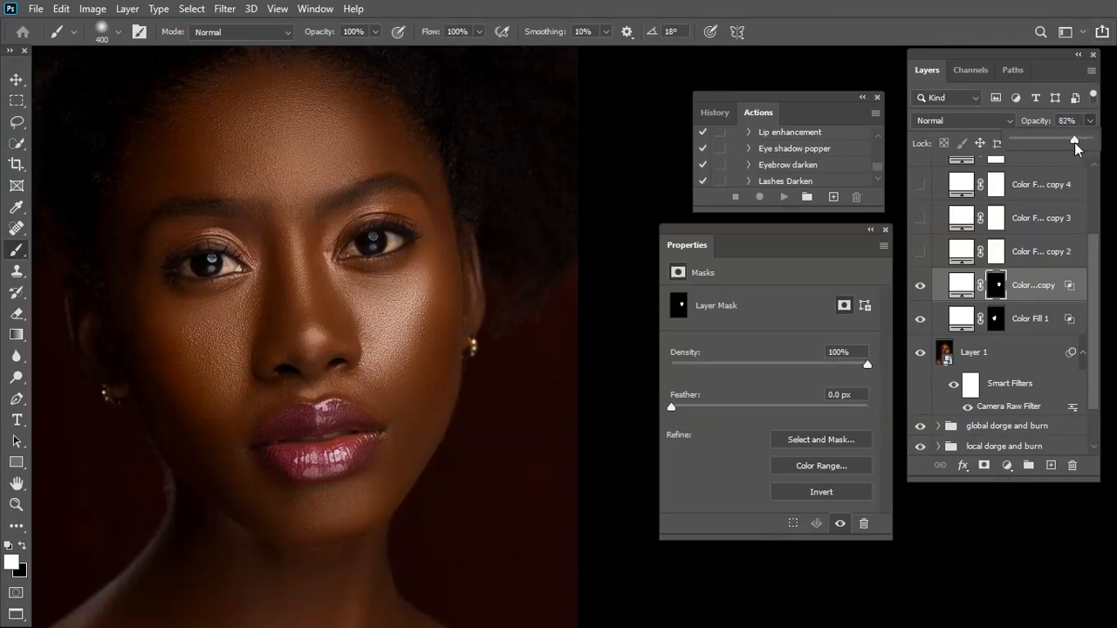
drag(1074, 142, 1072, 142)
click(918, 287)
click(917, 288)
scroll(526, 312, down, 1)
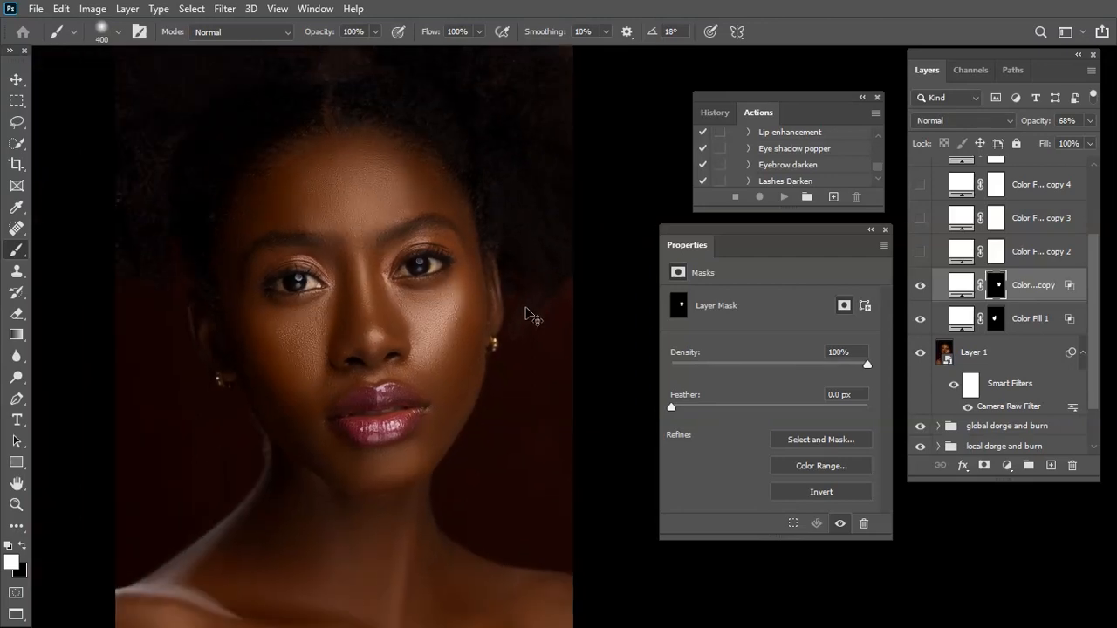
scroll(525, 312, up, 1)
click(1089, 121)
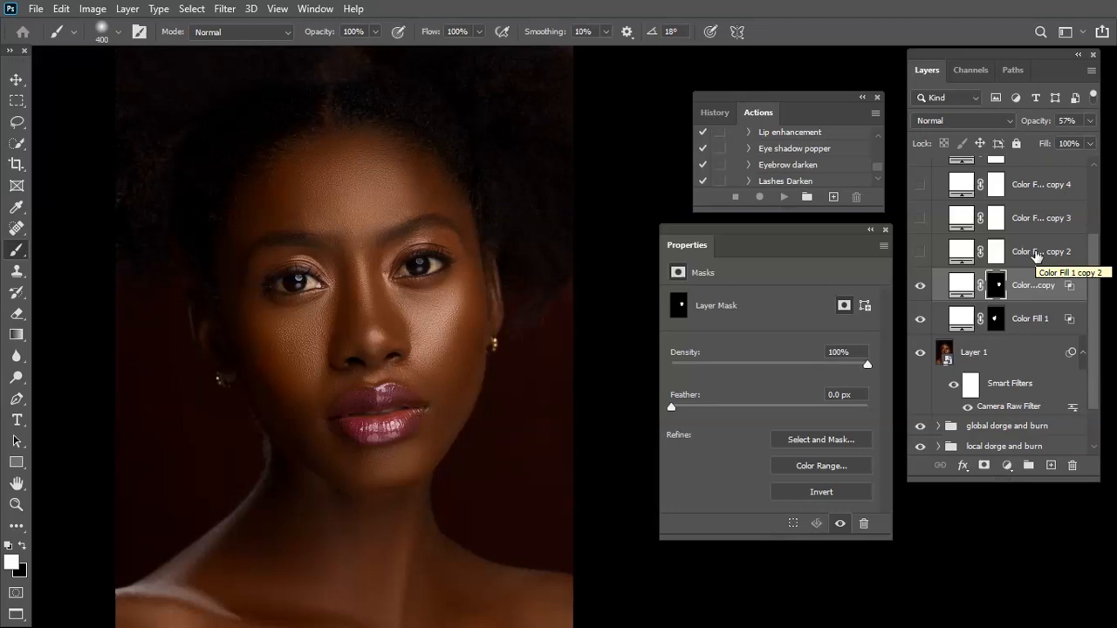
Show the Color Fill 1 copy 2 layer and set its Blend If underlying-layer shadow range to a split of 79/252
click(950, 255)
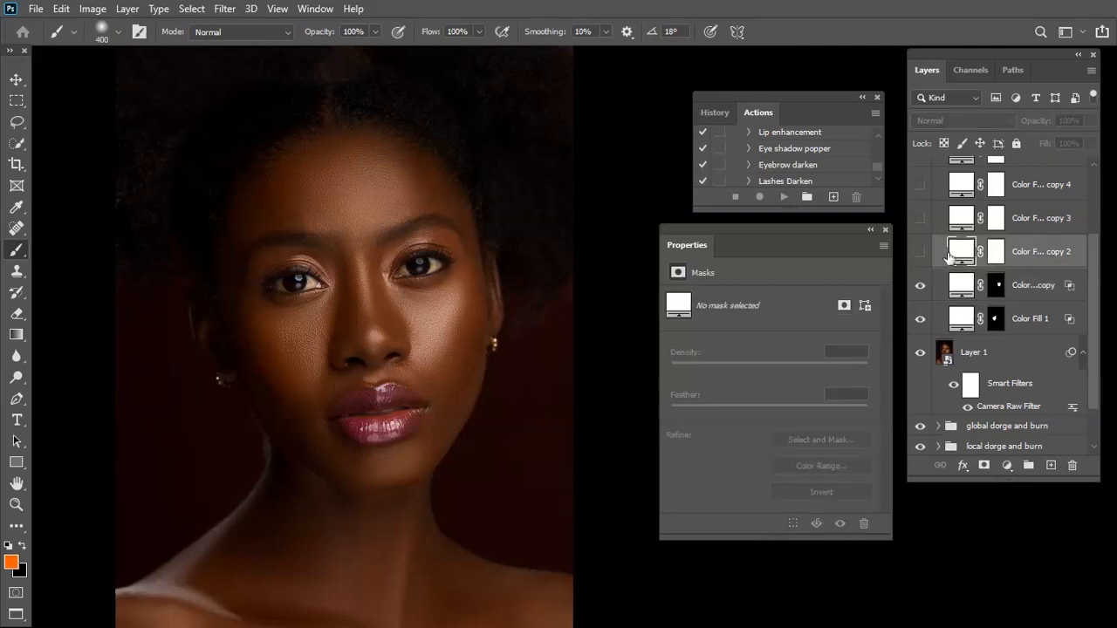
click(920, 252)
right_click(955, 254)
click(950, 265)
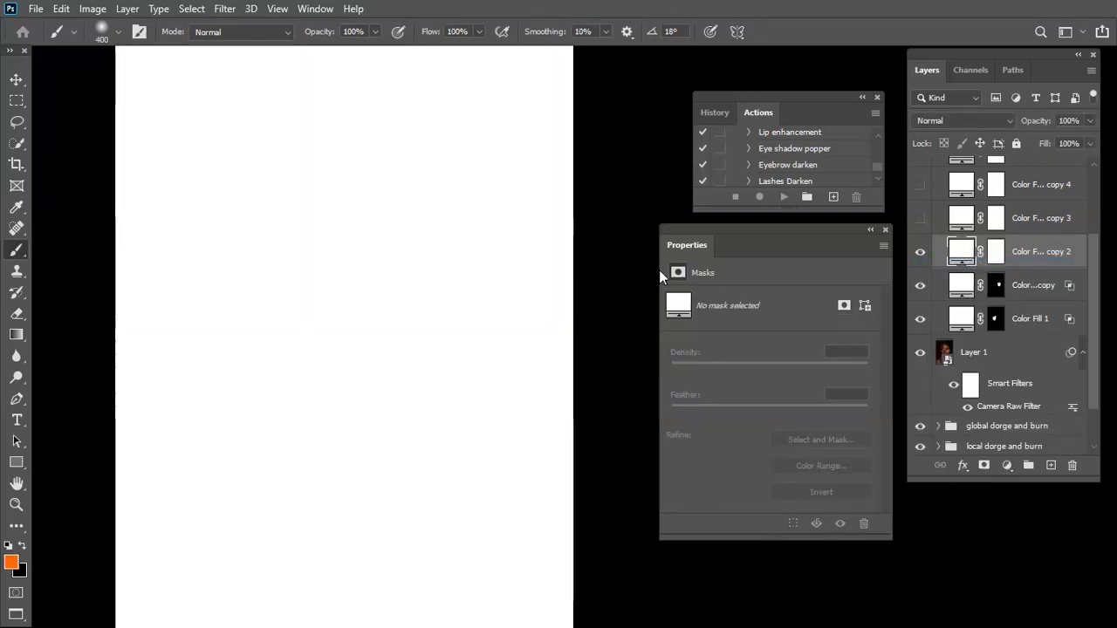
drag(702, 407, 760, 418)
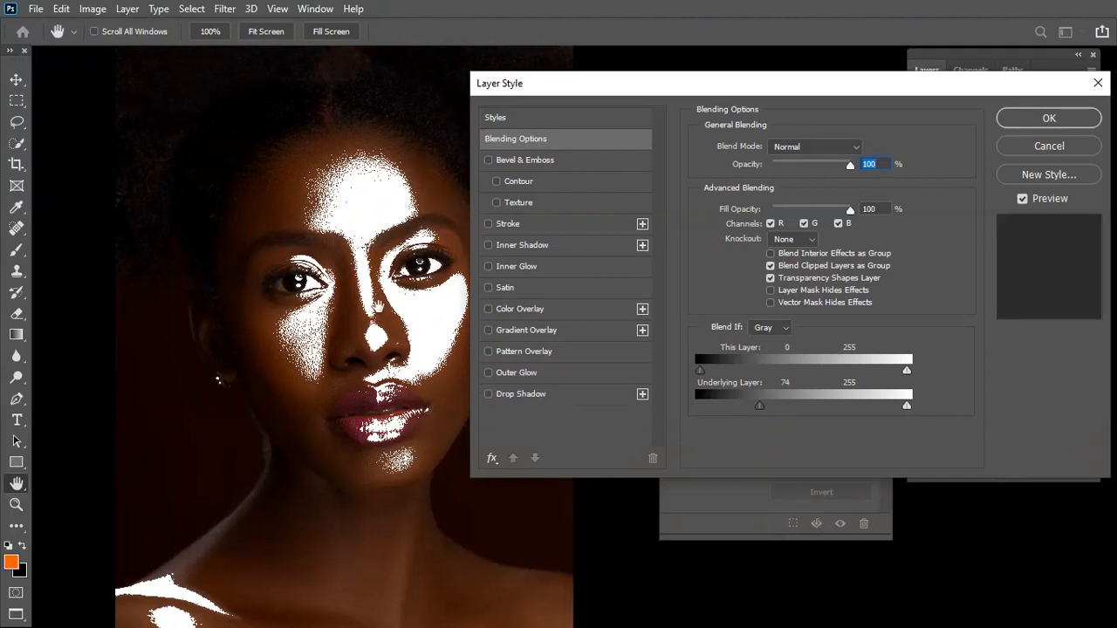
drag(760, 406, 932, 407)
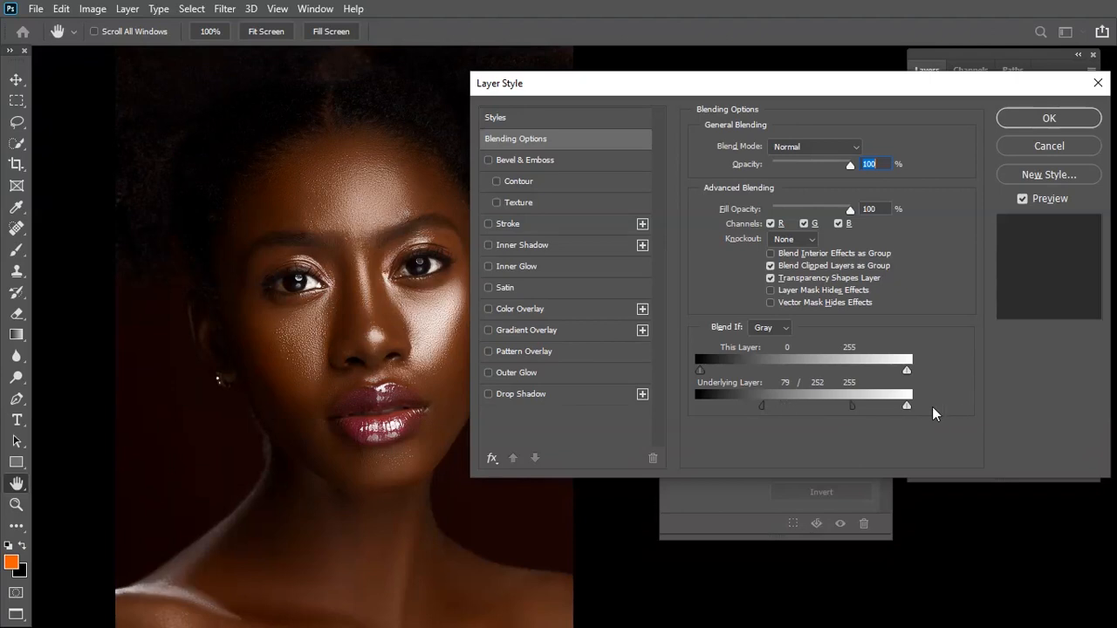
click(1054, 119)
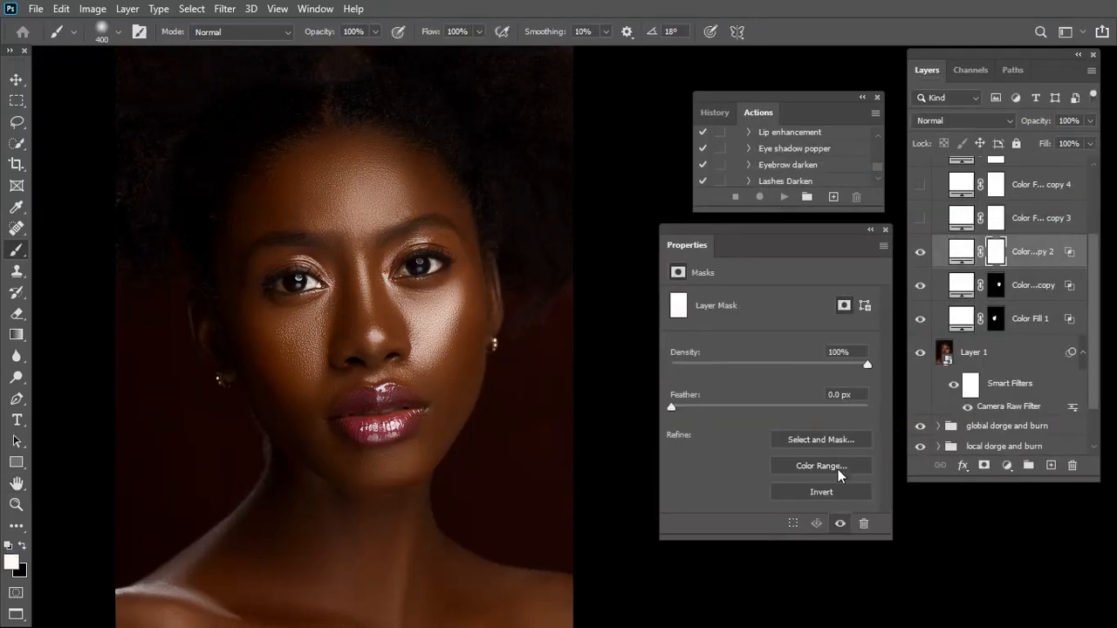
Invert the layer mask of Color Fill 1 copy 2 and paint white over the forehead with a size 600 brush
click(827, 491)
key(ctrl+plus)
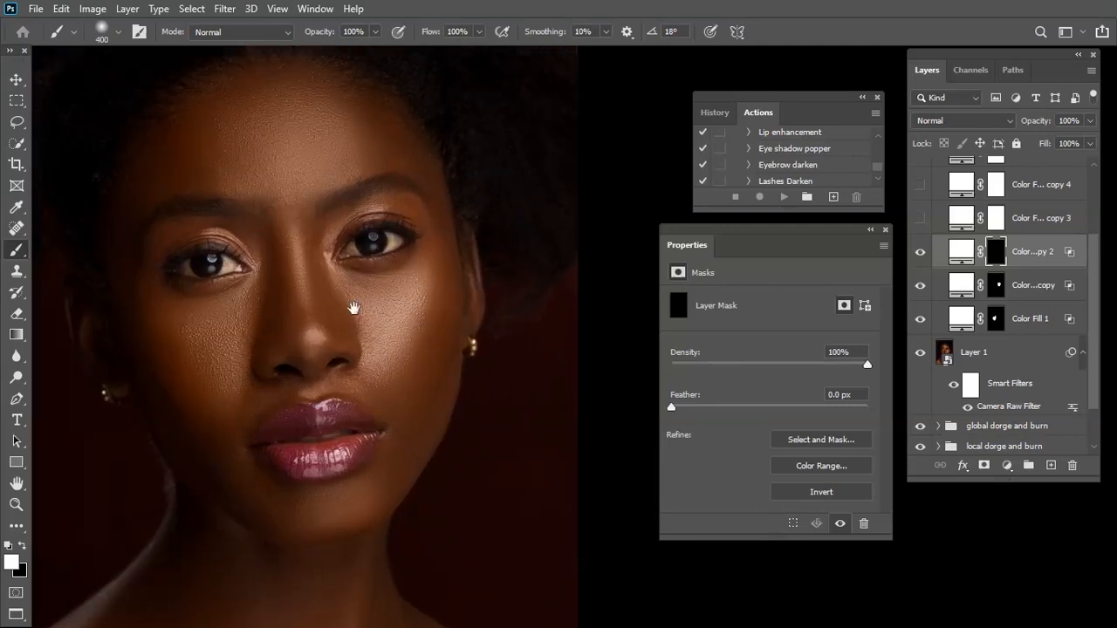
drag(304, 196, 324, 222)
mouse_move(237, 141)
mouse_down()
mouse_move(304, 160)
mouse_move(322, 131)
mouse_move(249, 164)
mouse_move(272, 183)
mouse_move(341, 151)
mouse_up()
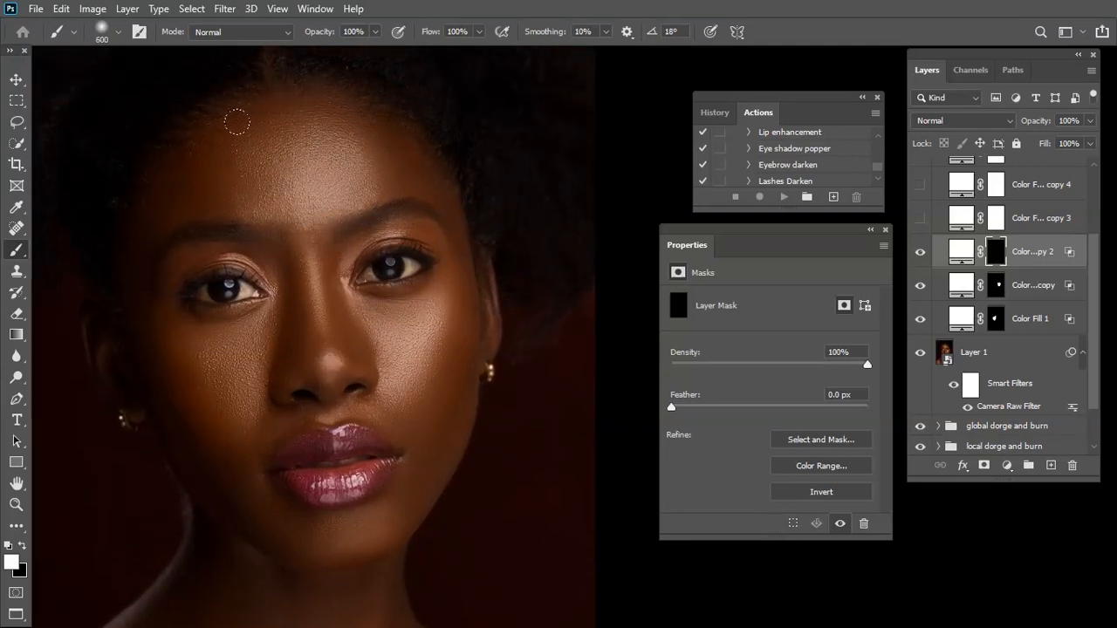
Paint white on the Color Fill 1 copy 2 mask down the nose bridge and over the nose tip, using a smaller brush
drag(307, 231, 321, 312)
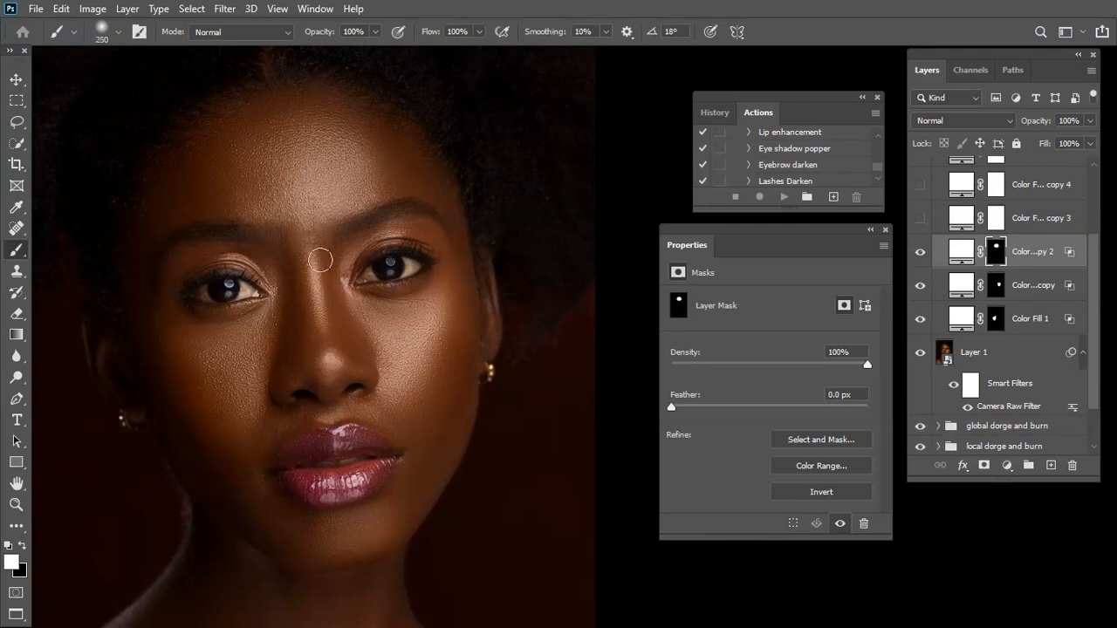
drag(326, 358, 335, 357)
key(bracketright)
key(bracketright)
key(bracketleft)
key(bracketleft)
key(bracketleft)
key(bracketleft)
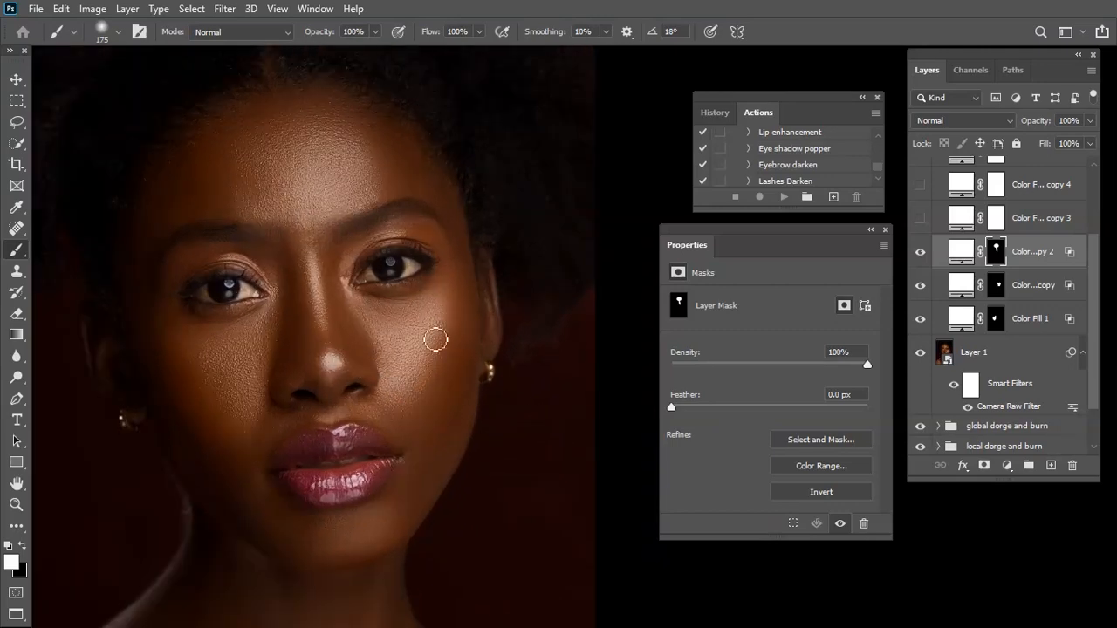
Lower the opacity of the Color Fill 1 copy 2 layer to 59%, comparing the glow with the layer hidden and shown
click(1090, 121)
drag(1080, 140, 1075, 137)
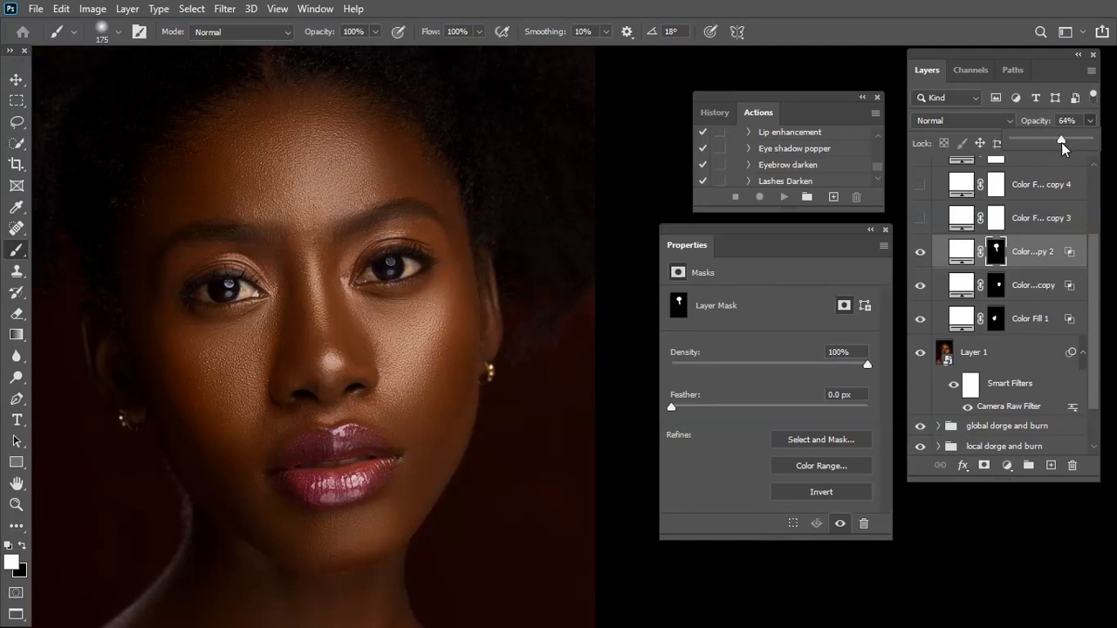
click(919, 252)
click(919, 252)
click(1090, 122)
key(ctrl+minus)
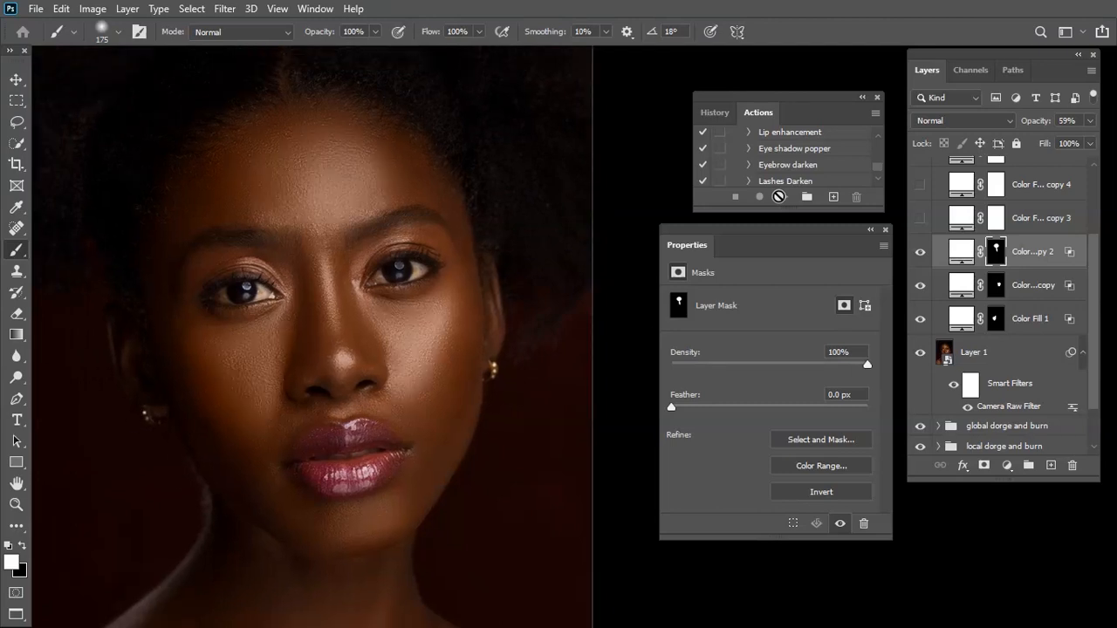
Show the Color Fill 1 copy 3 layer, set its Blend If underlying-layer shadow point to about 63 and split it toward the white end
key(ctrl+plus)
drag(325, 545, 393, 394)
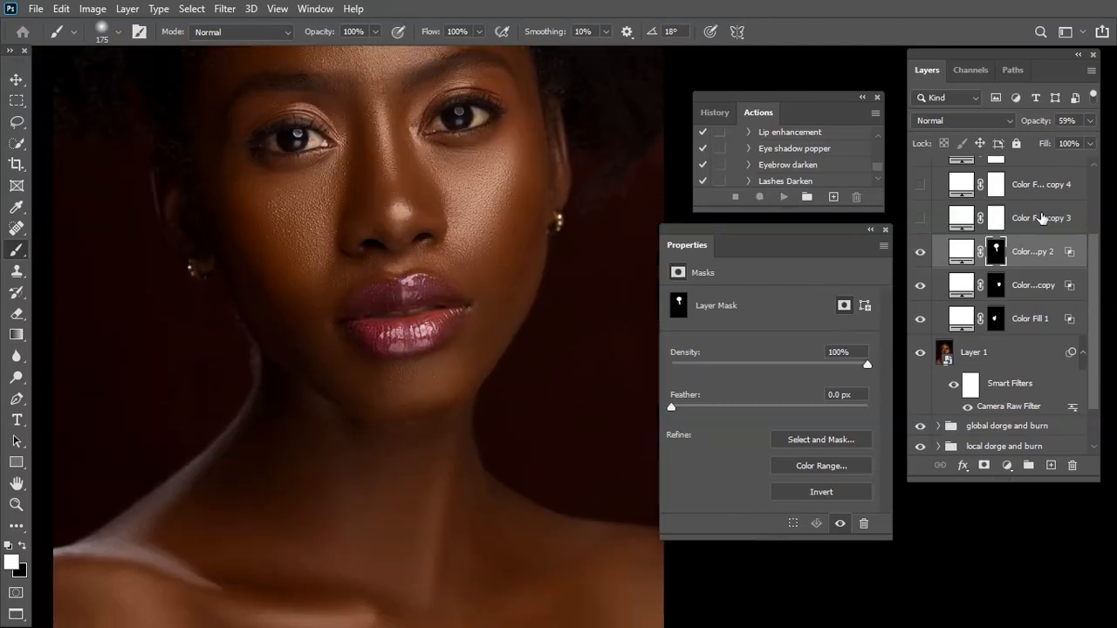
click(1037, 217)
click(923, 219)
right_click(968, 220)
click(750, 232)
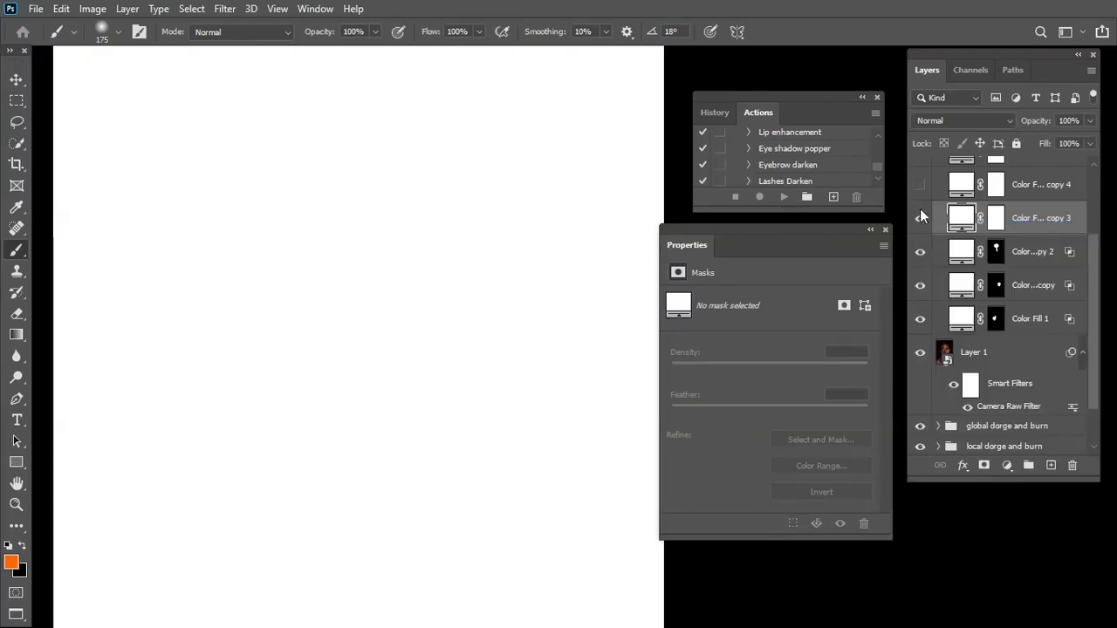
drag(697, 409, 742, 411)
drag(621, 87, 730, 89)
drag(433, 257, 288, 331)
drag(855, 407, 860, 412)
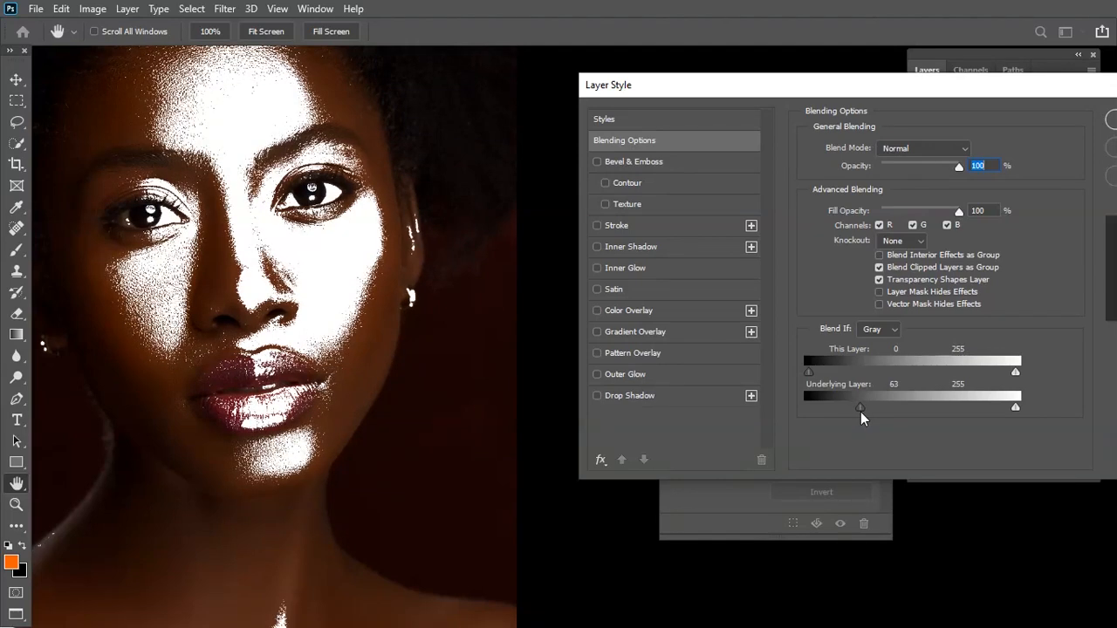
drag(860, 407, 1079, 417)
drag(1064, 103, 846, 133)
click(975, 156)
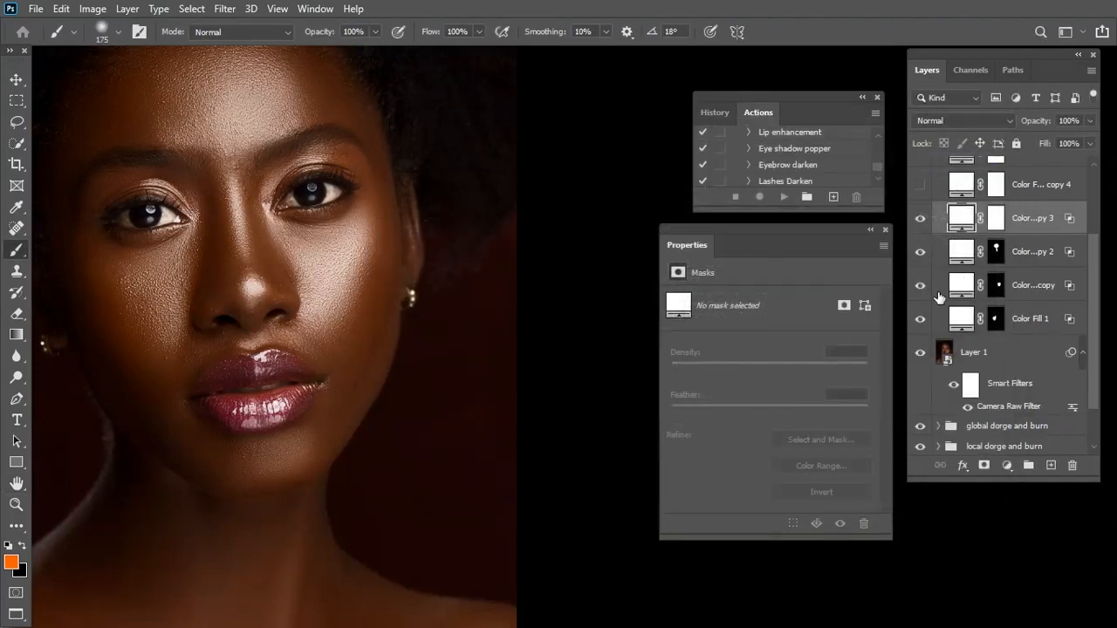
Invert the layer mask of Color Fill 1 copy 3 and paint white over the chin below the lips with a size 300 brush
click(995, 218)
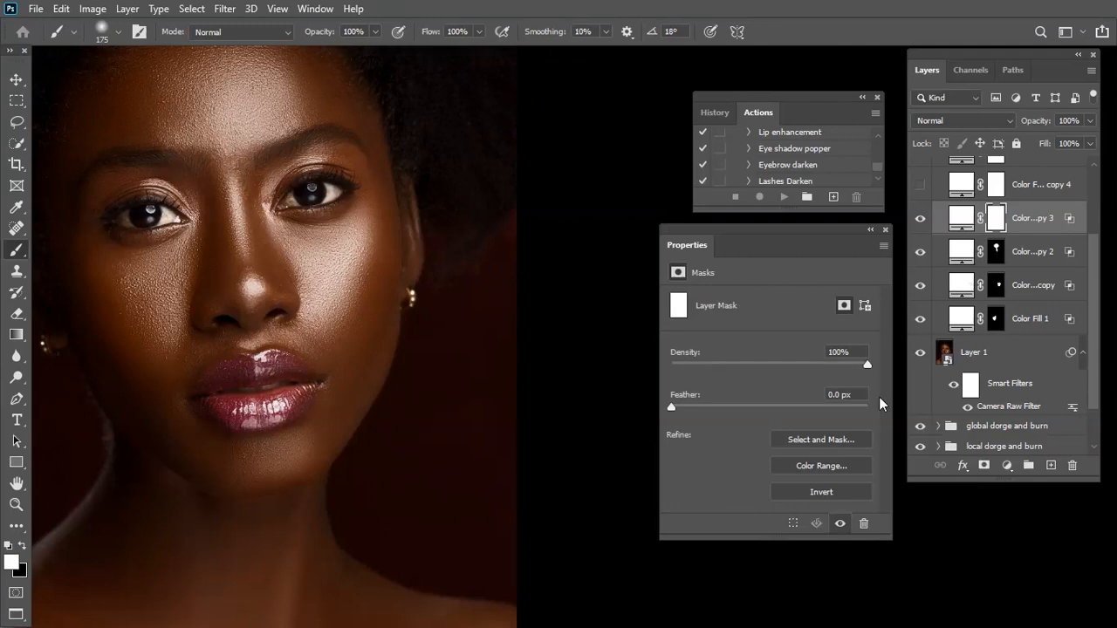
click(809, 492)
key(bracketright)
drag(294, 424, 381, 407)
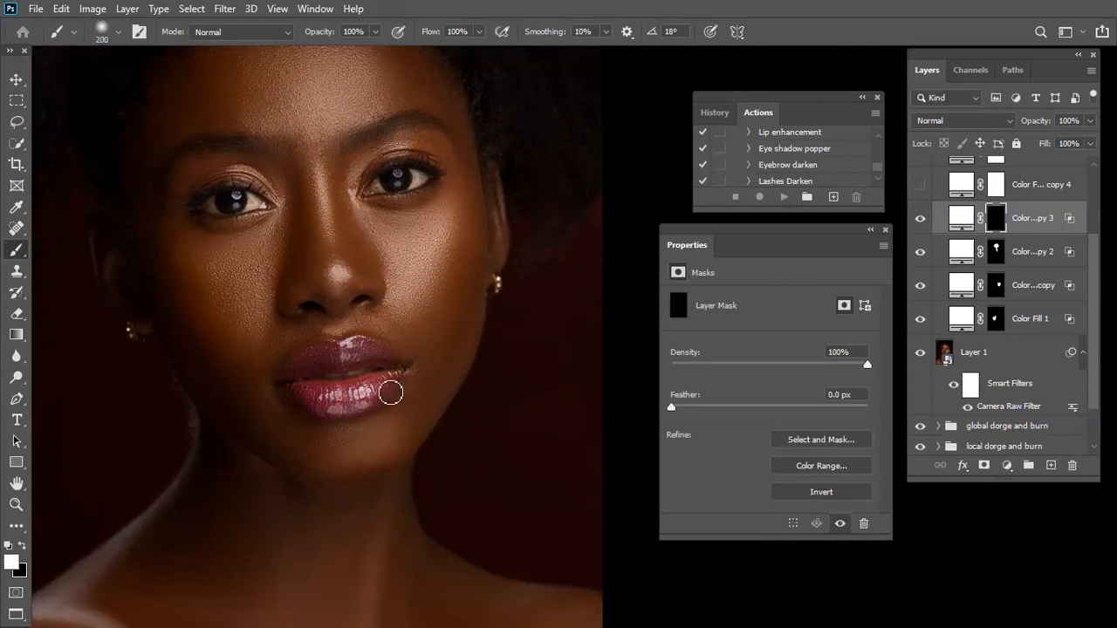
key(bracketright)
key(bracketright)
mouse_move(372, 430)
mouse_down()
mouse_move(337, 455)
mouse_move(384, 436)
mouse_move(329, 454)
mouse_move(336, 436)
mouse_move(391, 426)
mouse_move(345, 458)
mouse_move(377, 433)
mouse_move(320, 444)
mouse_move(396, 416)
mouse_move(370, 448)
mouse_move(388, 436)
mouse_move(345, 445)
mouse_move(398, 424)
mouse_move(345, 438)
mouse_up()
Lower the opacity of the Color Fill 1 copy 3 layer to 76%
click(1091, 121)
drag(1090, 140, 1069, 140)
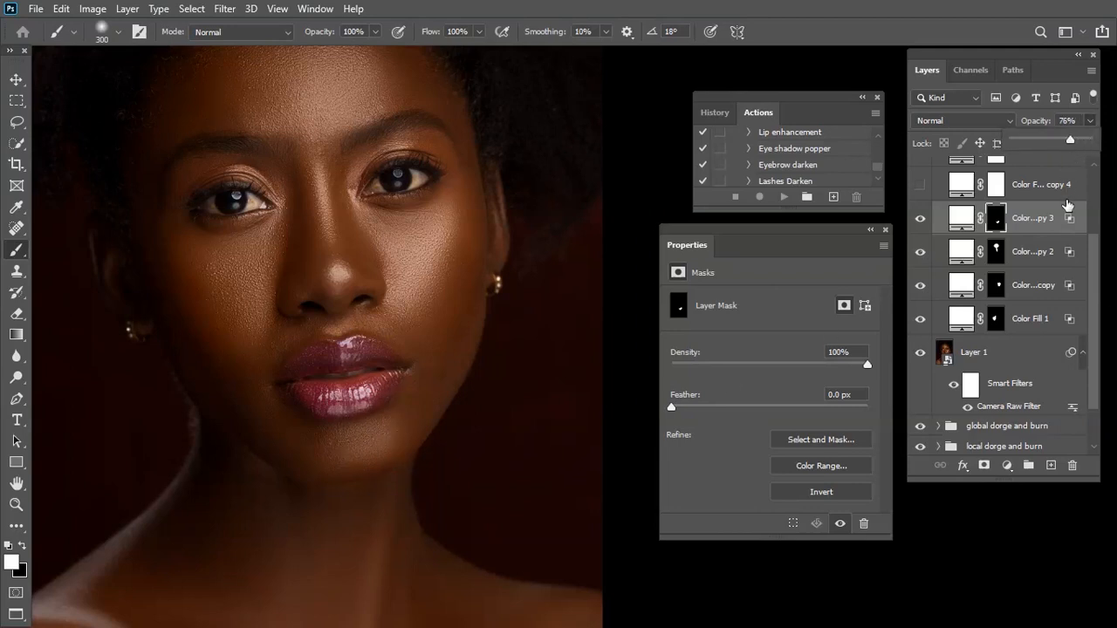
Show the Color Fill 1 copy 4 layer and set its Blend If underlying-layer shadow range to a split of 71/255
drag(259, 623, 352, 547)
key(ctrl+minus)
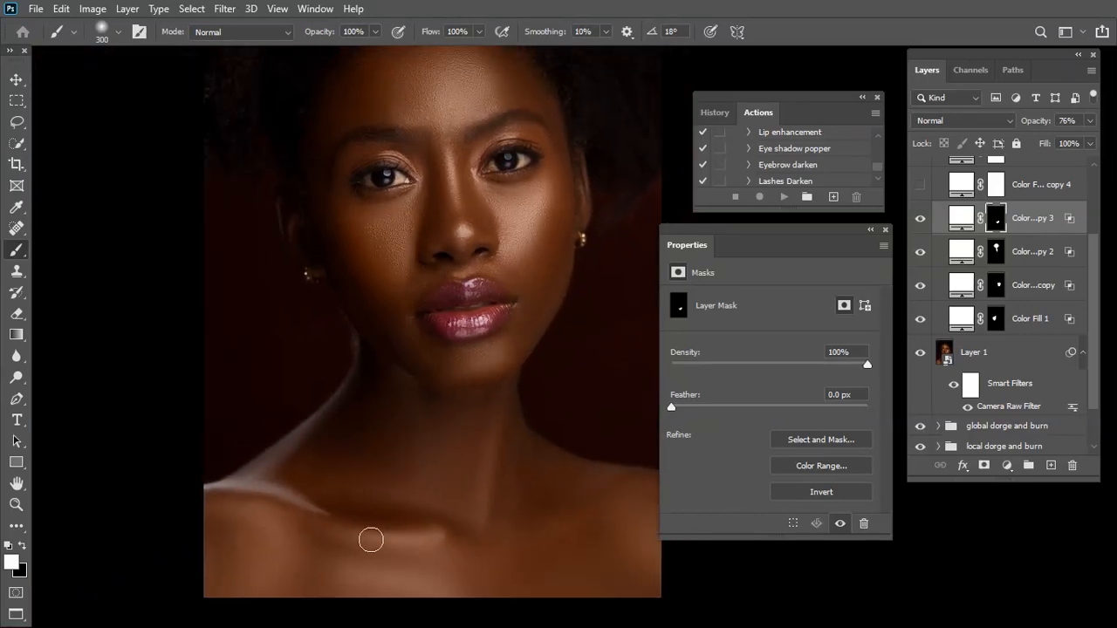
drag(526, 549, 461, 494)
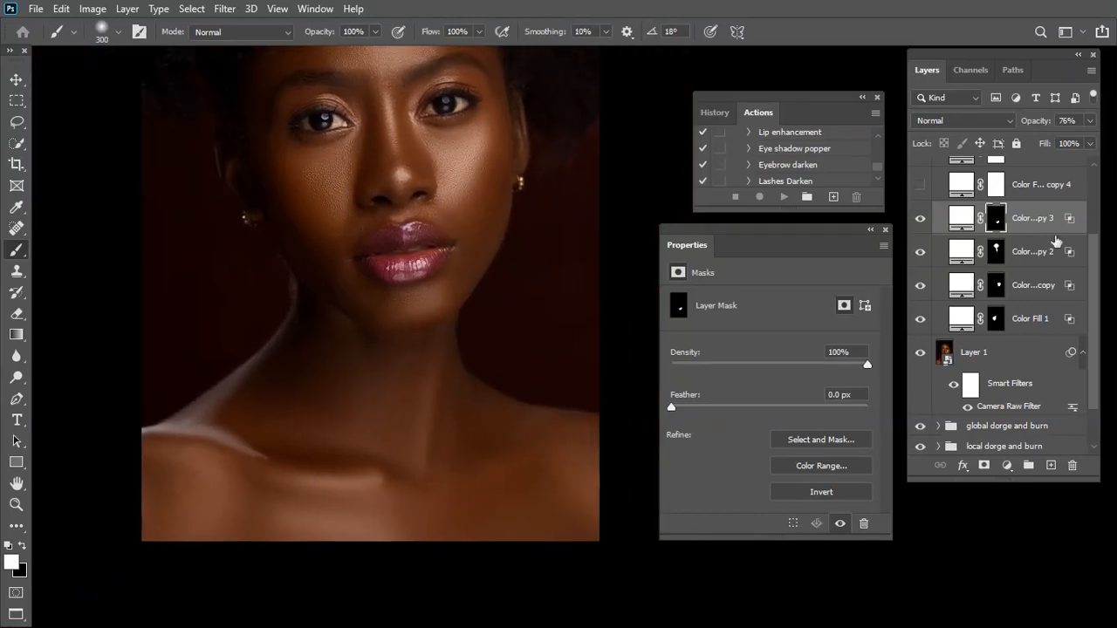
click(961, 184)
click(919, 184)
right_click(960, 186)
key(Escape)
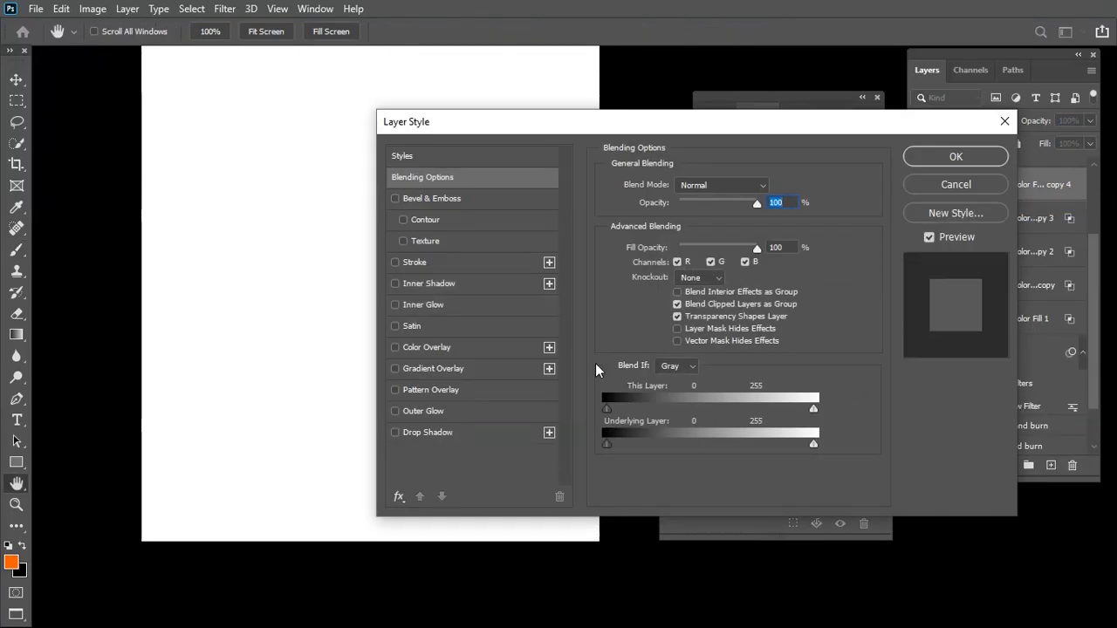
drag(553, 121, 730, 90)
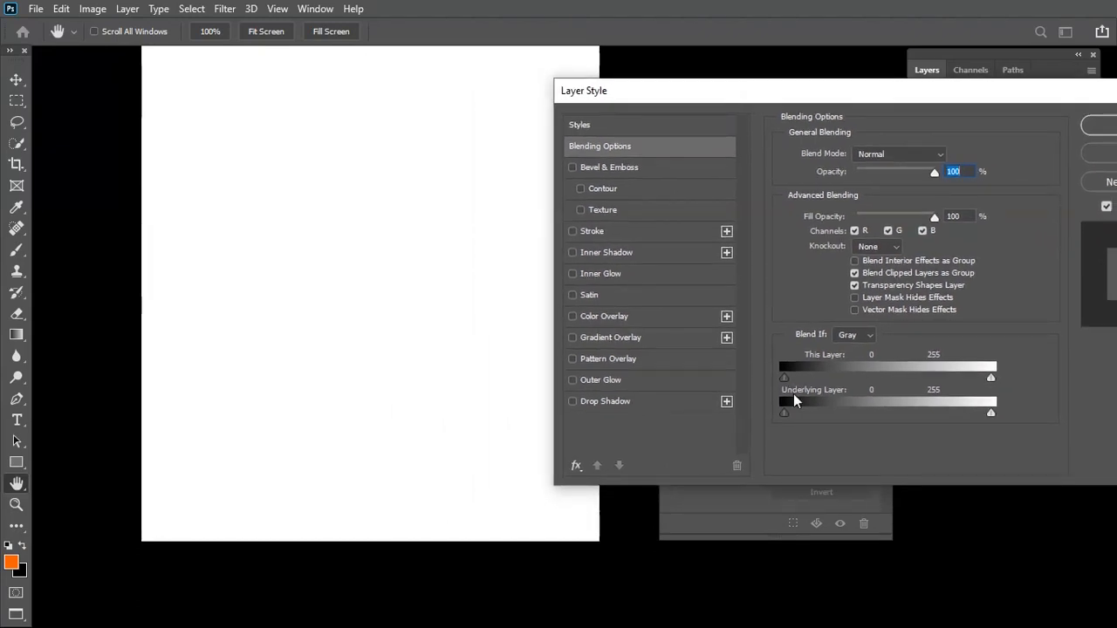
drag(785, 415, 839, 419)
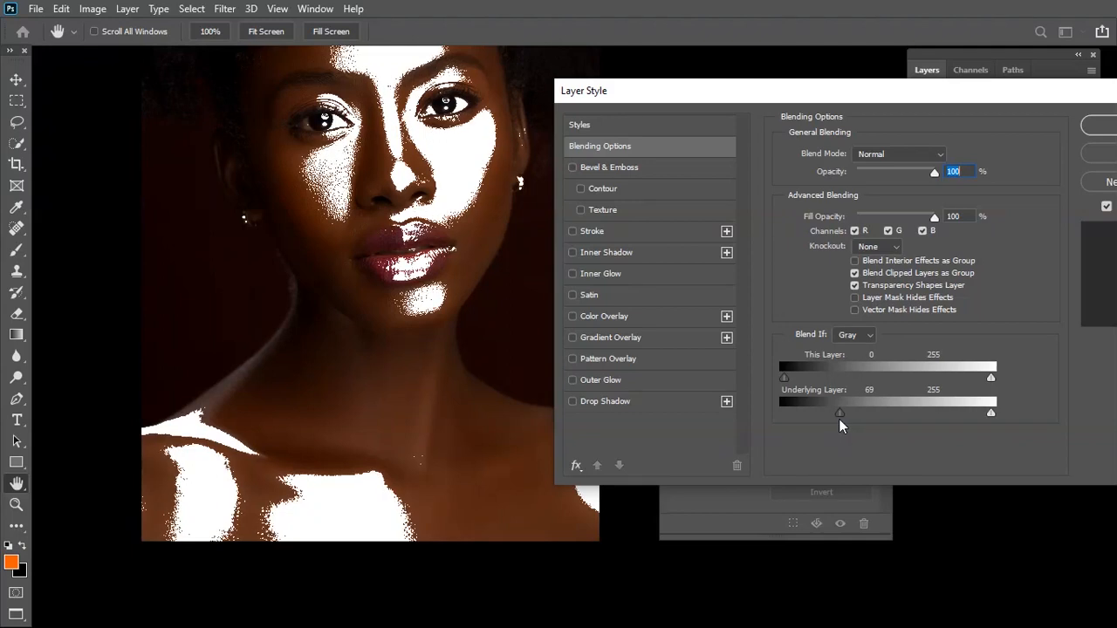
drag(844, 412, 1088, 421)
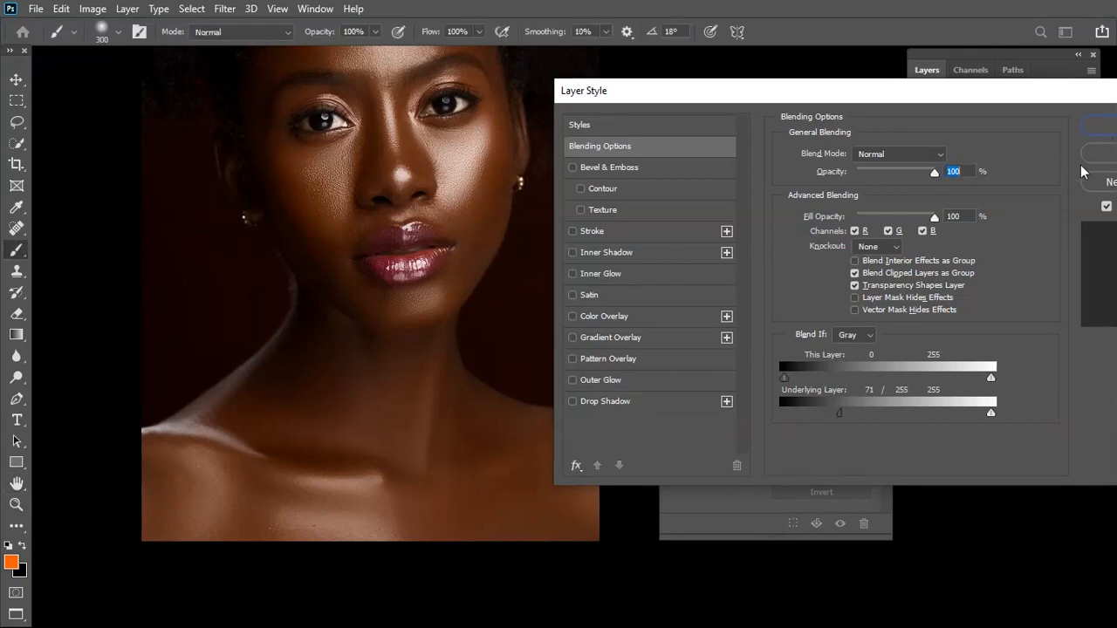
click(1101, 125)
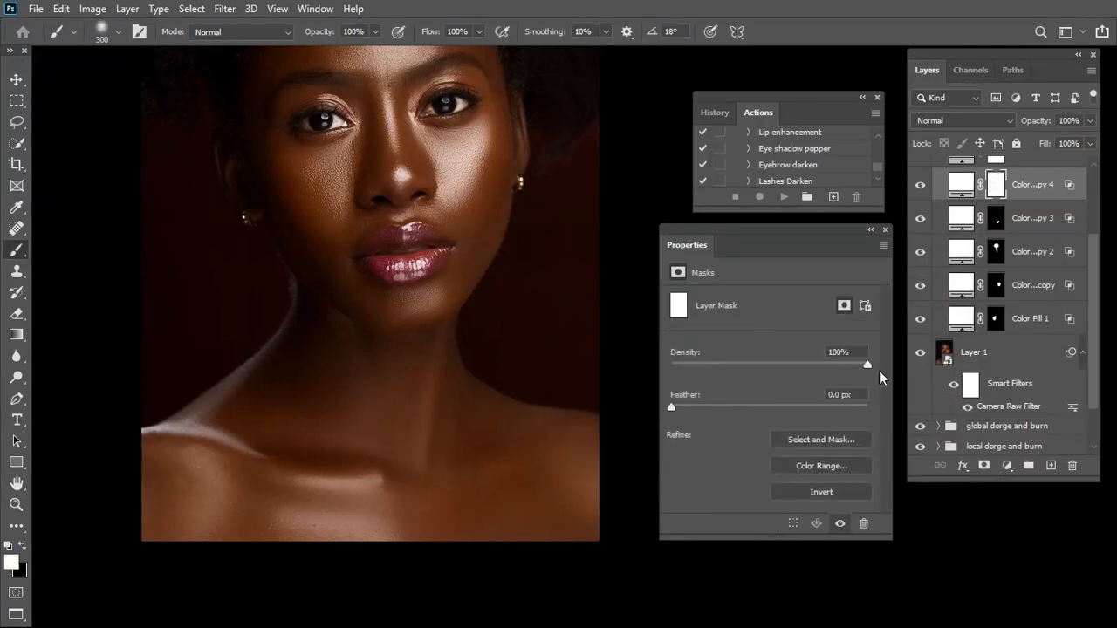
Invert the mask of Color Fill 1 copy 4, paint white over the shoulder at the portrait's left edge with a size 700 brush, and lower layer opacity to 82%
click(820, 490)
key(bracketright)
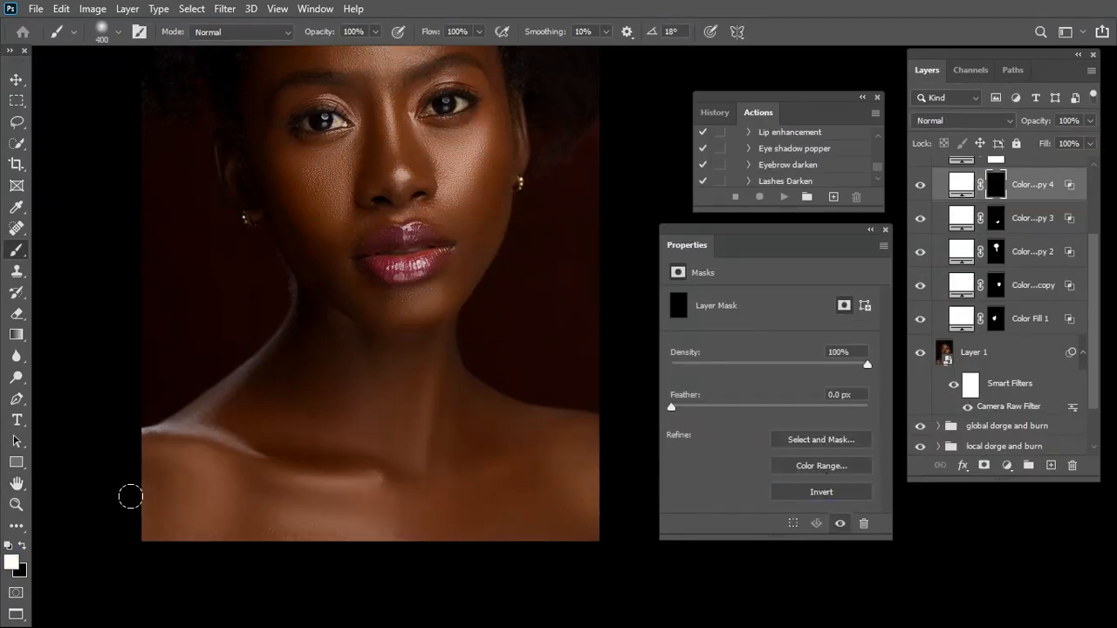
drag(174, 449, 206, 502)
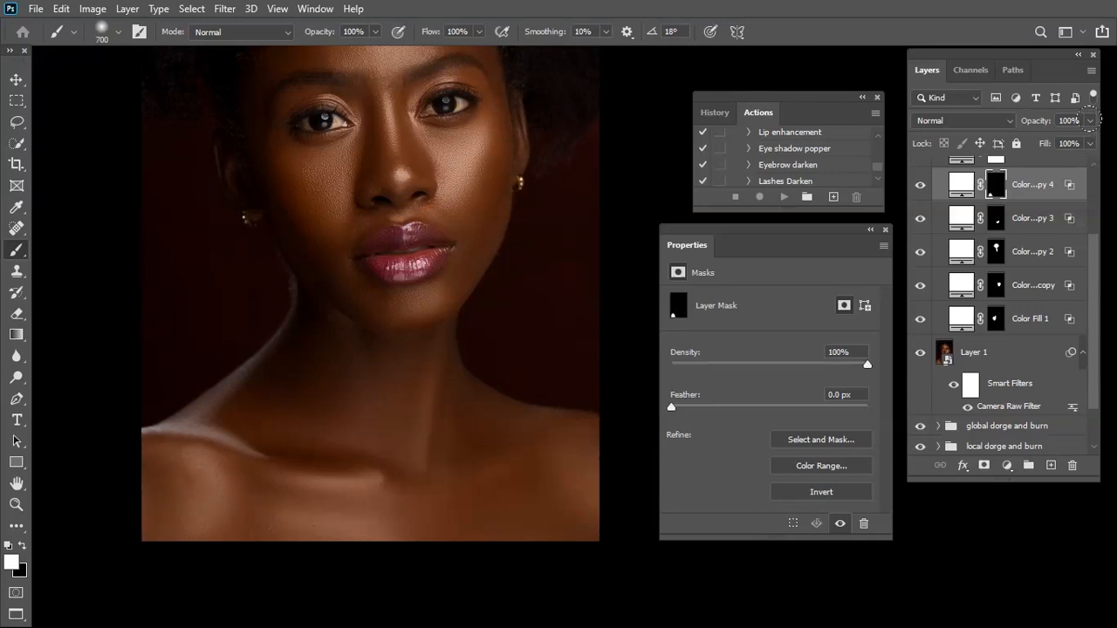
drag(1094, 123, 1074, 143)
Show the Color Fill 1 copy 5 layer and set its Blend If underlying-layer shadow range to a split of 56/255
scroll(1032, 218, up, 3)
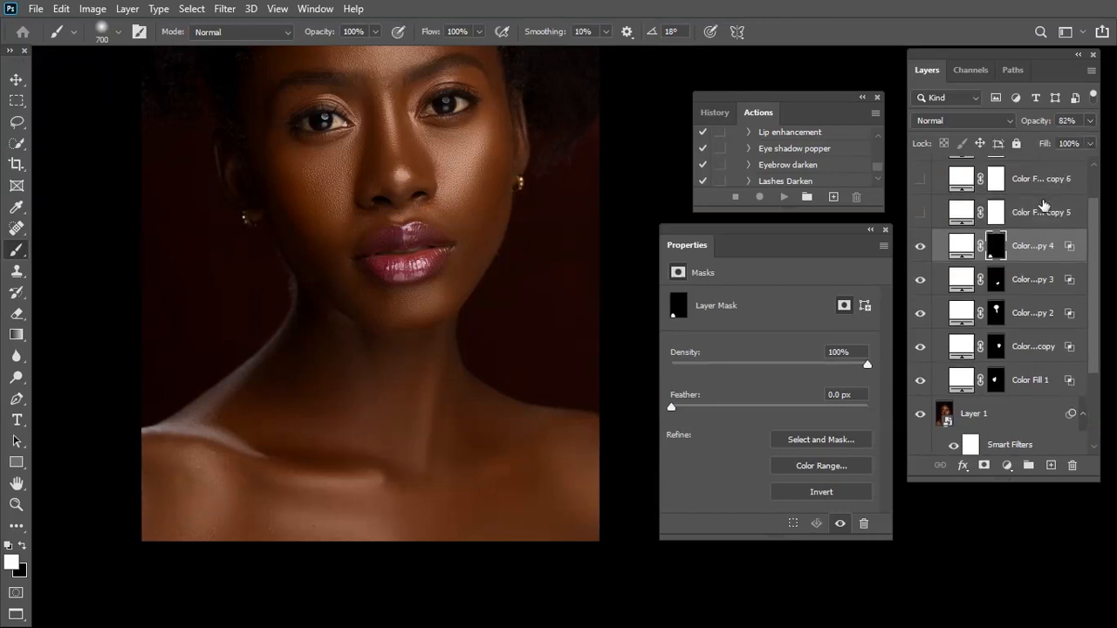
click(1029, 255)
click(920, 253)
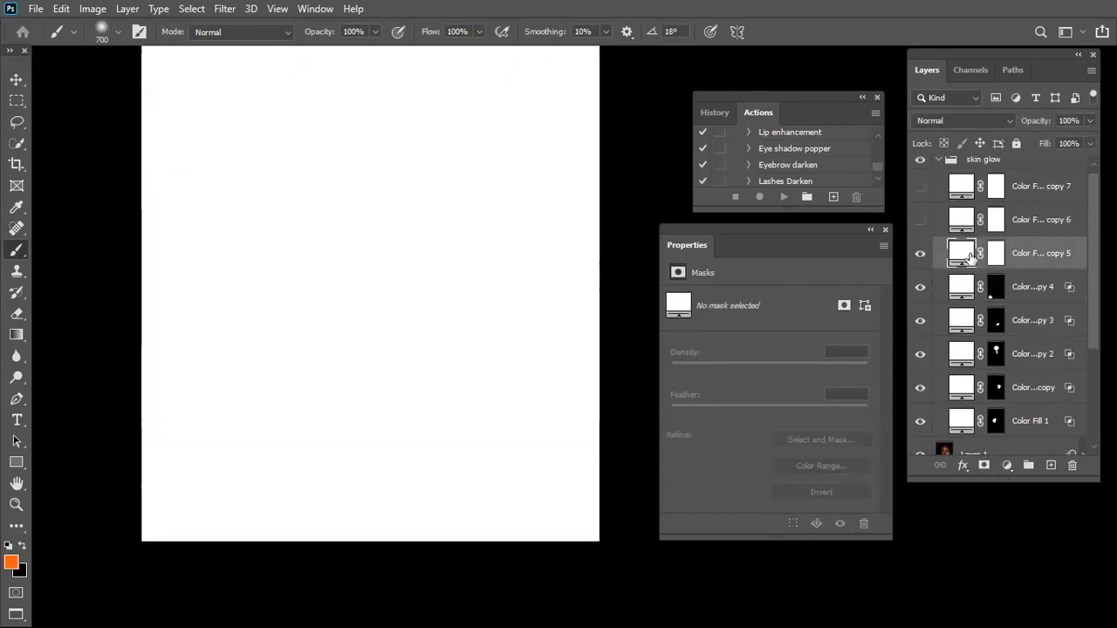
right_click(964, 255)
click(950, 257)
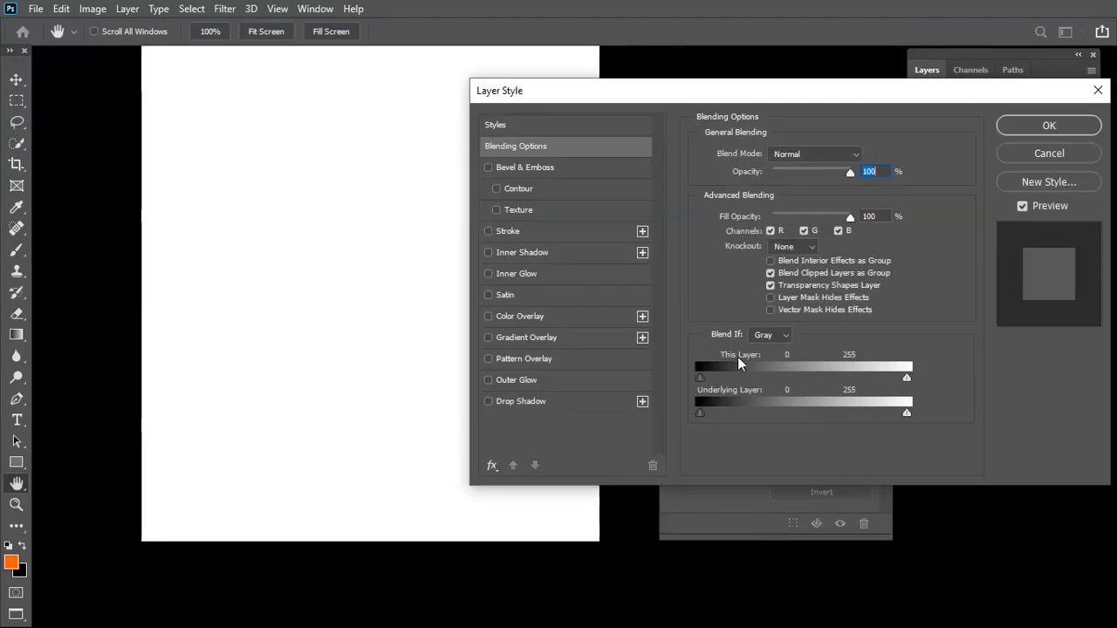
drag(700, 412, 721, 414)
drag(739, 414, 750, 422)
drag(507, 519, 350, 528)
drag(754, 419, 906, 413)
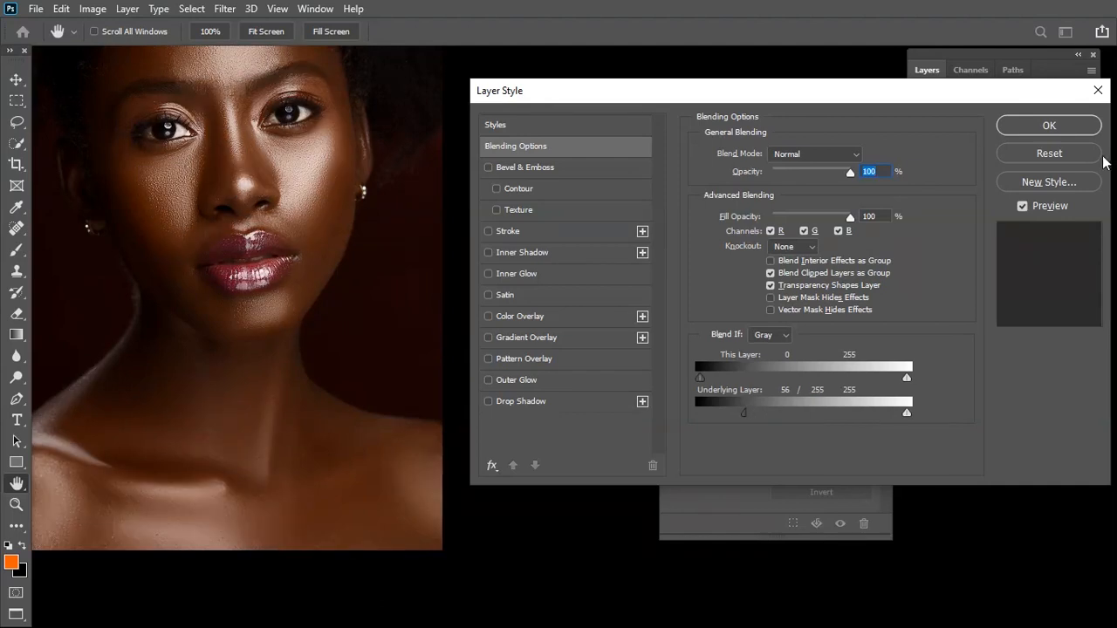
click(1051, 127)
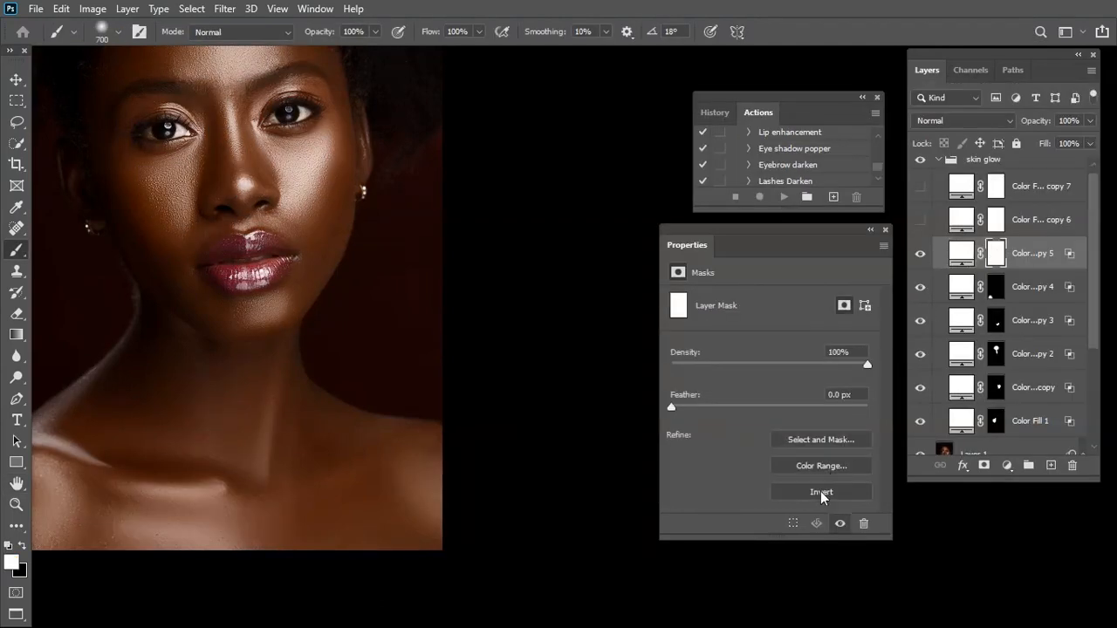
Invert the mask of Color Fill 1 copy 5, paint white over the shoulder at the portrait's right edge with a size 700 brush, and reduce layer opacity
click(821, 493)
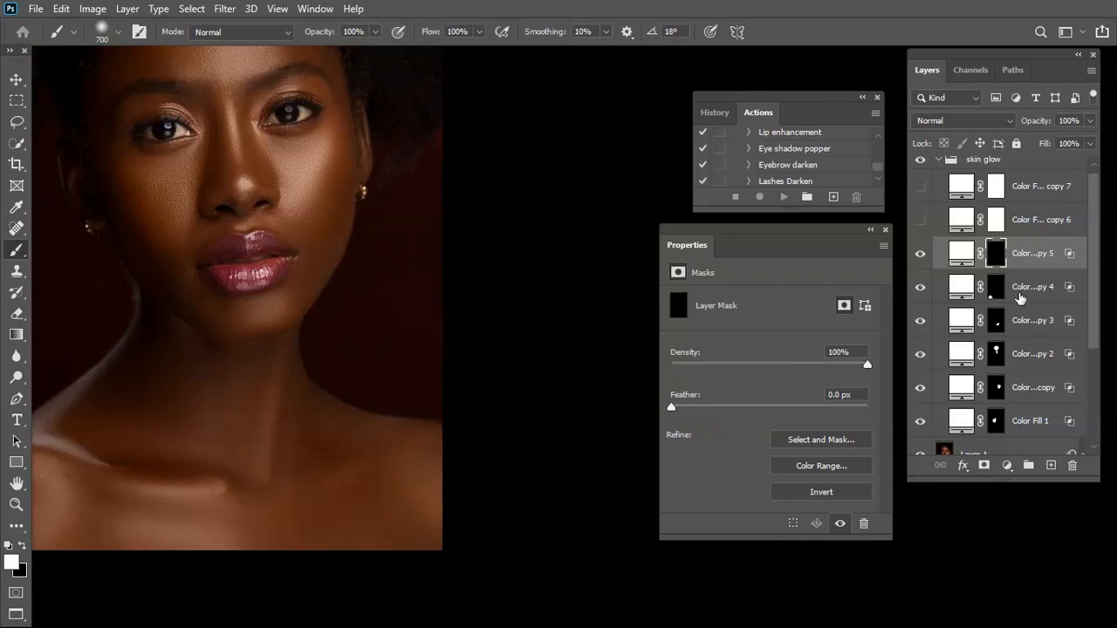
drag(419, 467, 428, 520)
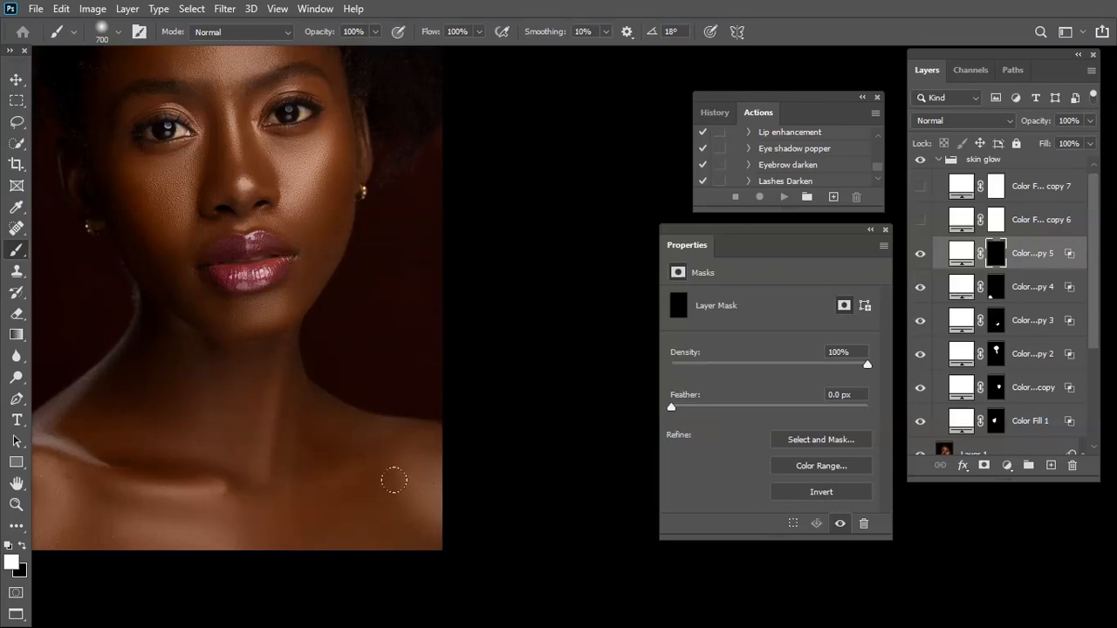
click(1089, 122)
drag(1089, 141, 1071, 145)
Show the Color Fill 1 copy 6 layer and set its Blend If underlying-layer shadow range to a split of 87/255
click(1033, 225)
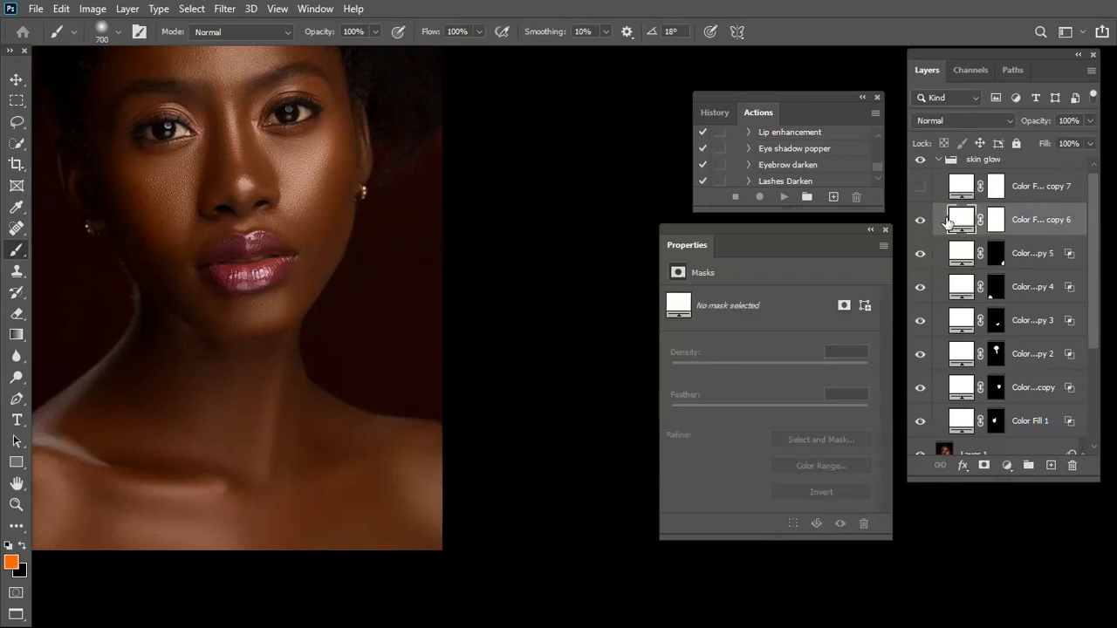
click(920, 221)
right_click(966, 222)
click(966, 229)
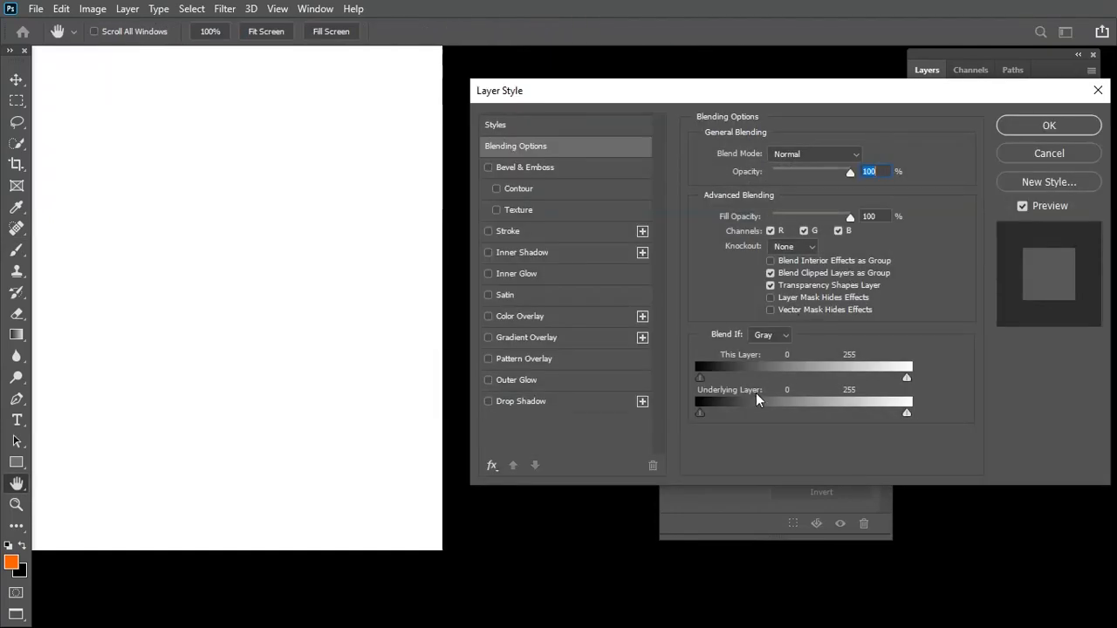
drag(697, 412, 756, 417)
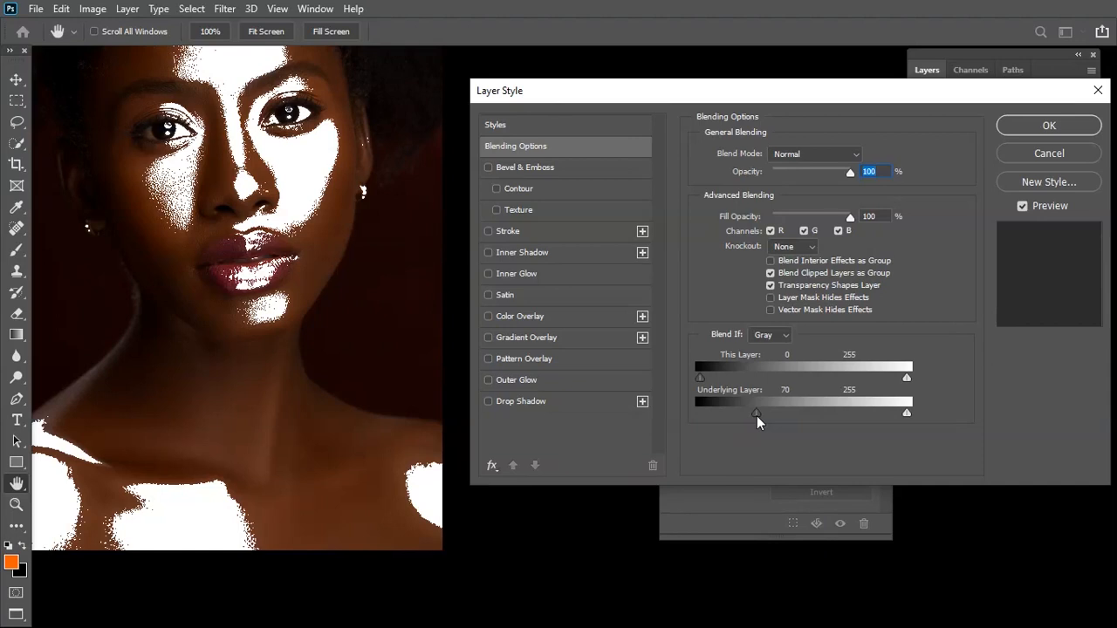
drag(152, 427, 254, 410)
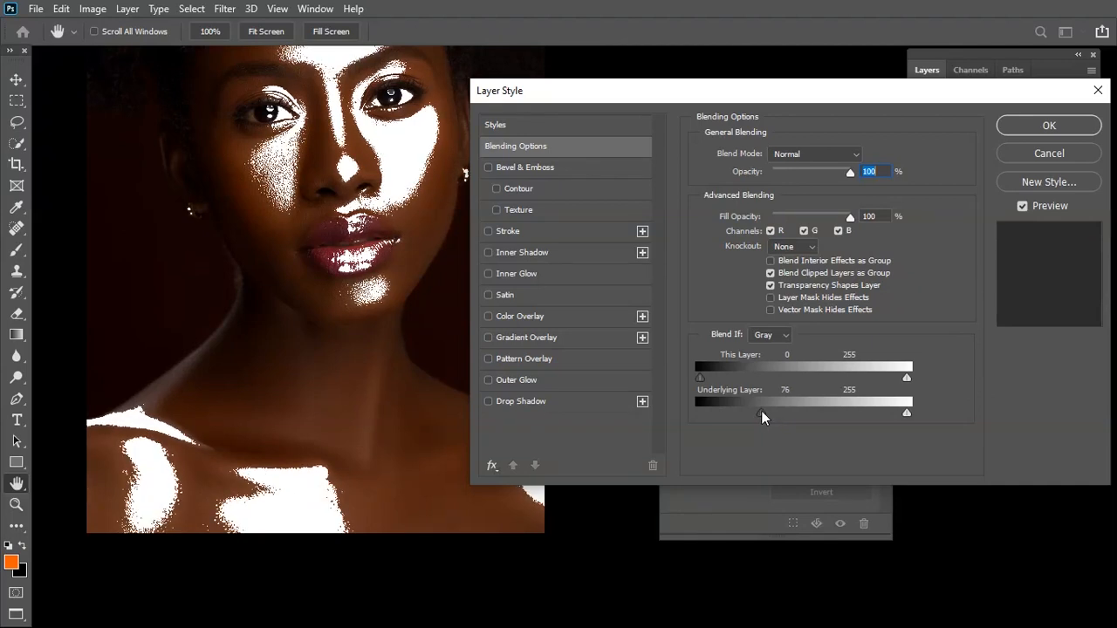
drag(757, 413, 930, 409)
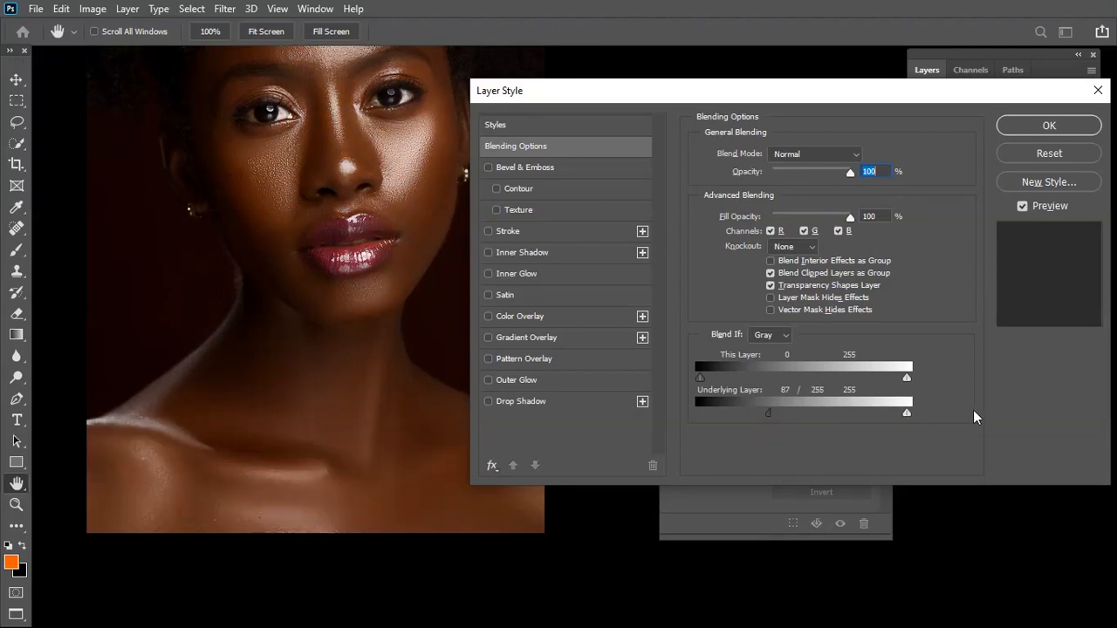
click(1040, 122)
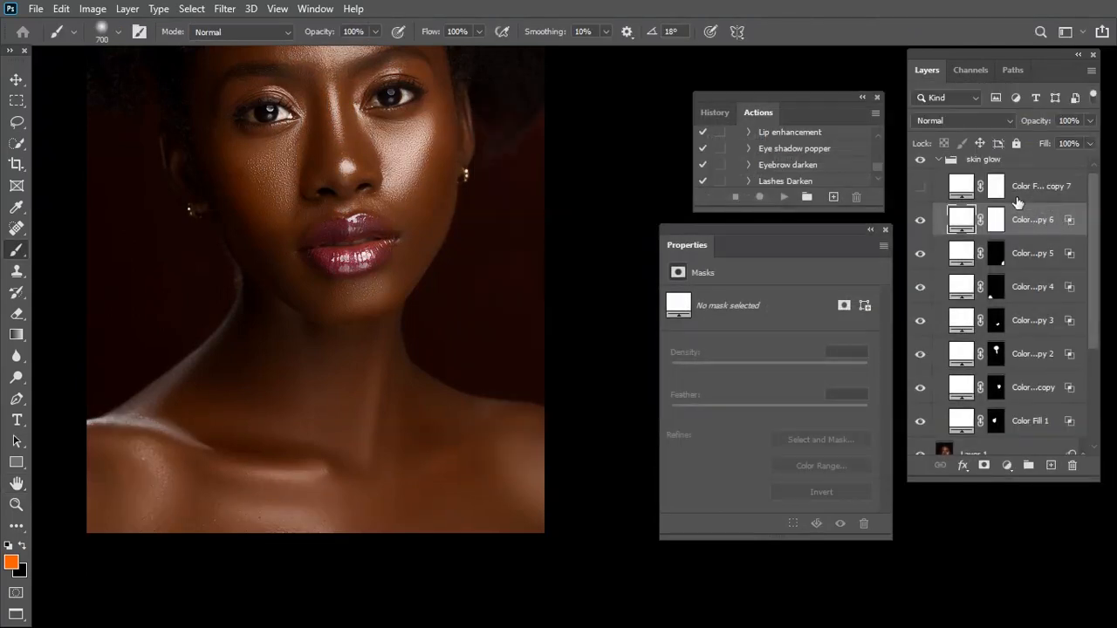
Invert the mask of Color Fill 1 copy 6, paint white over the upper chest with a size 900 brush, and lower the layer opacity to 58%
click(996, 220)
click(821, 492)
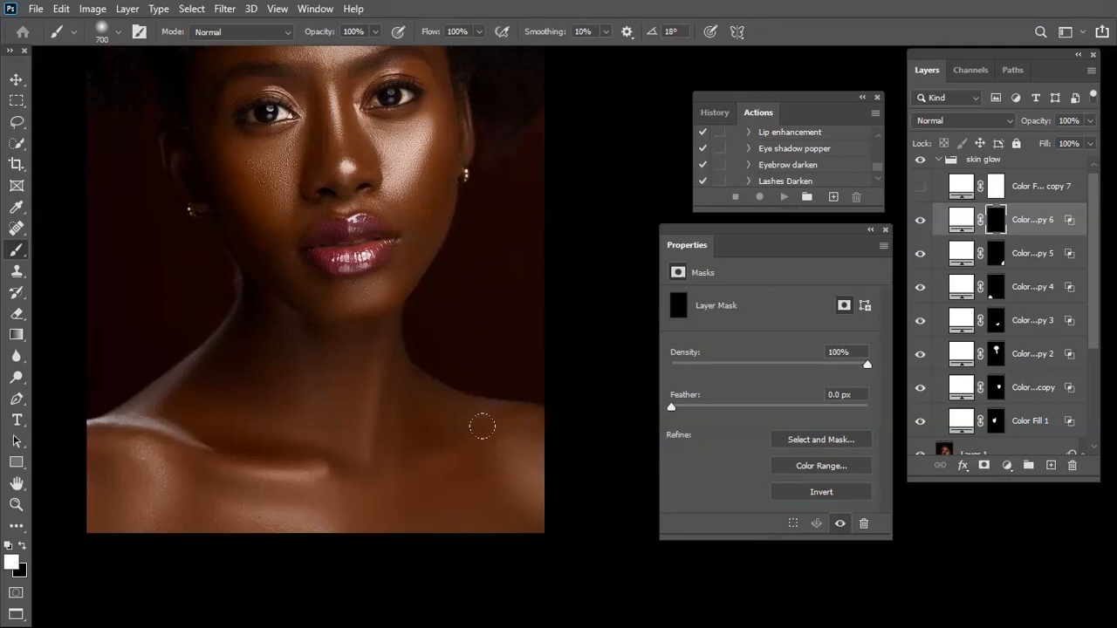
key(d)
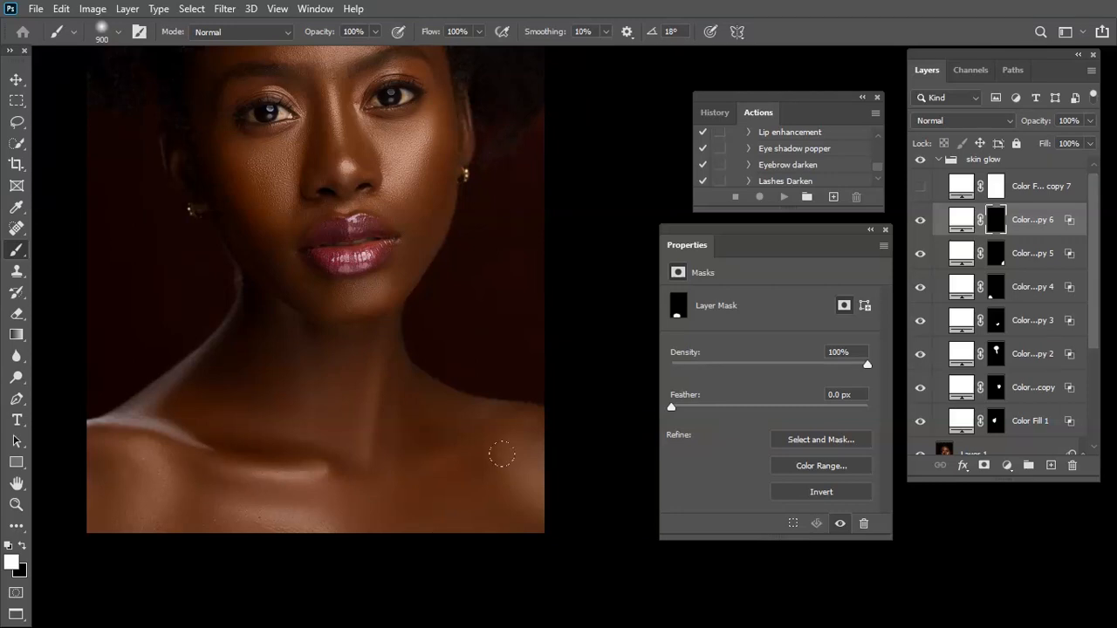
click(1090, 121)
Delete the unused Color Fill 1 copy 7 layer and collapse the skin glow group
drag(1026, 187, 1073, 466)
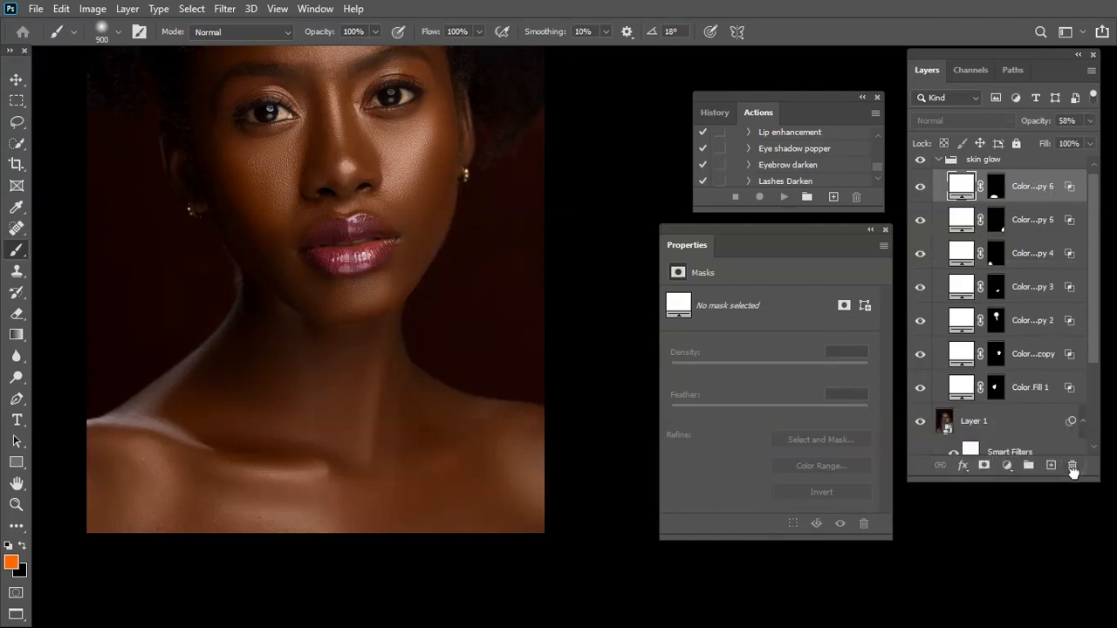
key(ctrl+minus)
key(ctrl+minus)
key(ctrl+plus)
key(ctrl+plus)
key(ctrl+minus)
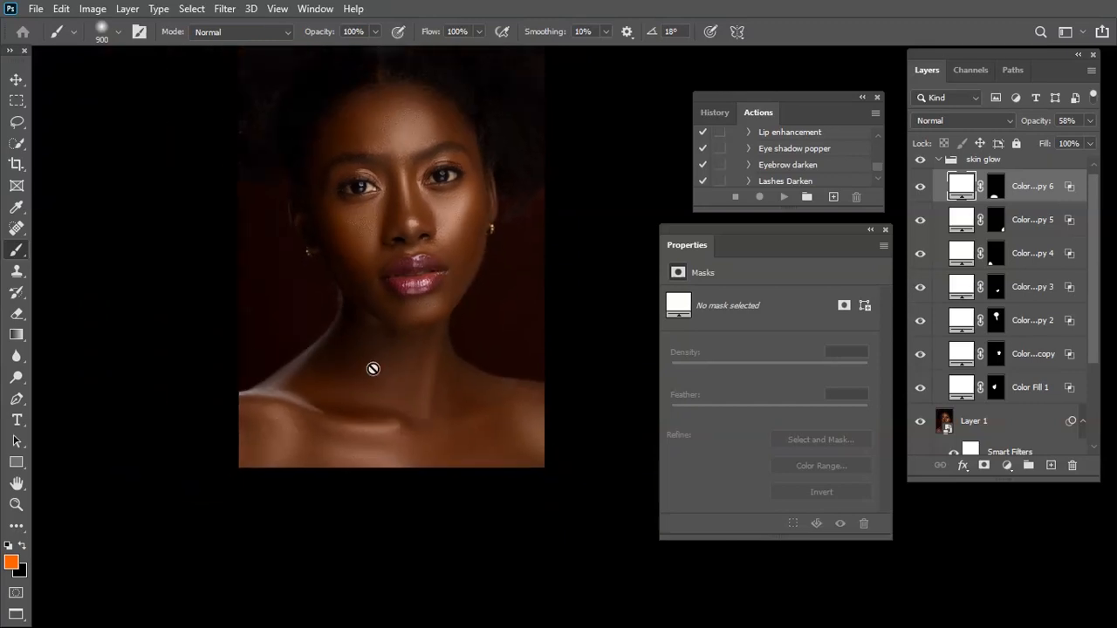
scroll(1047, 205, up, 1)
click(1005, 169)
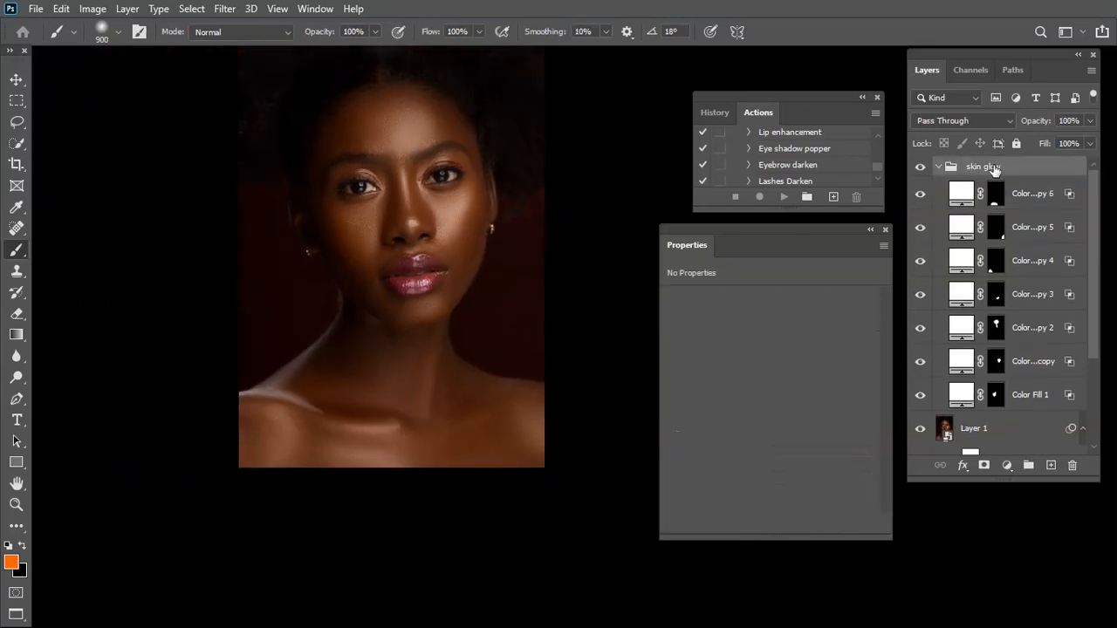
click(939, 166)
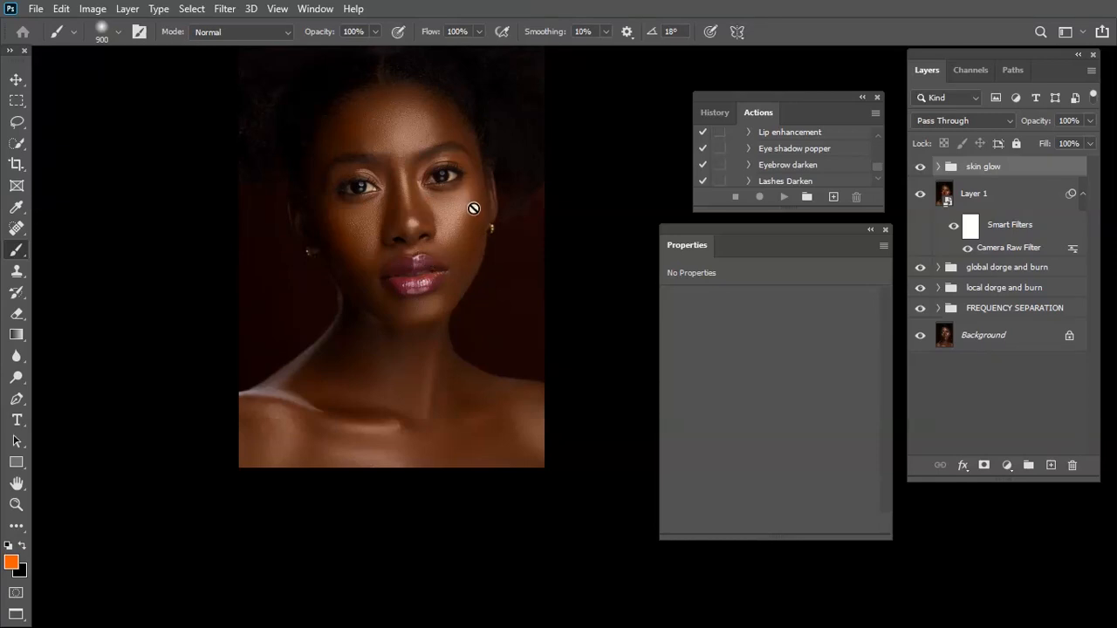
Run the eye and teeth whitening action above the skin glow group
key(ctrl+plus)
key(ctrl+plus)
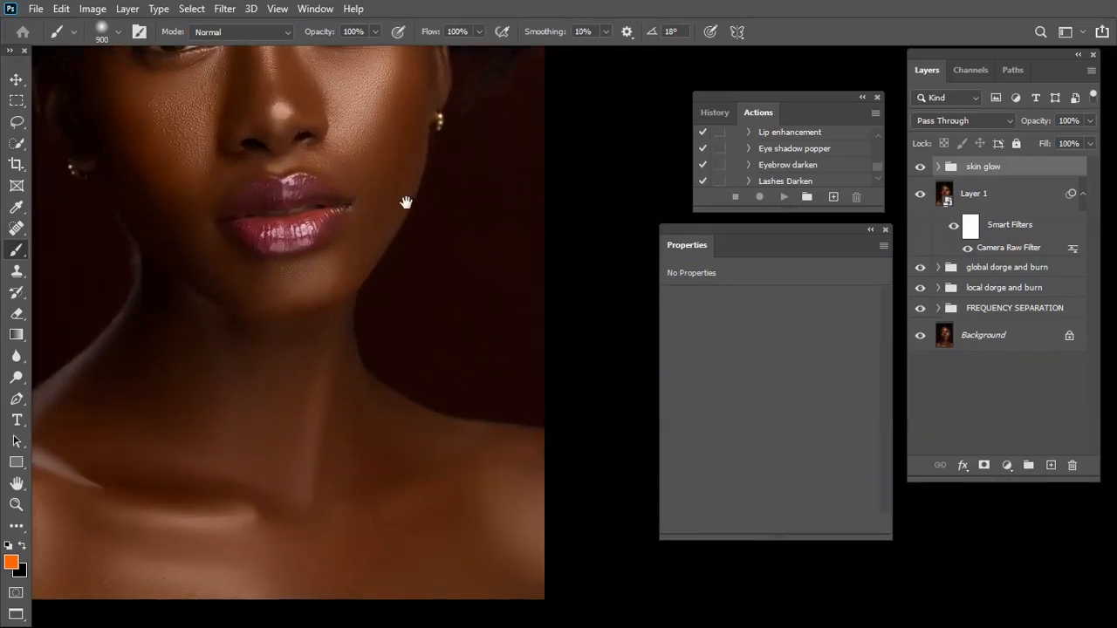
drag(353, 183, 495, 538)
key(ctrl+plus)
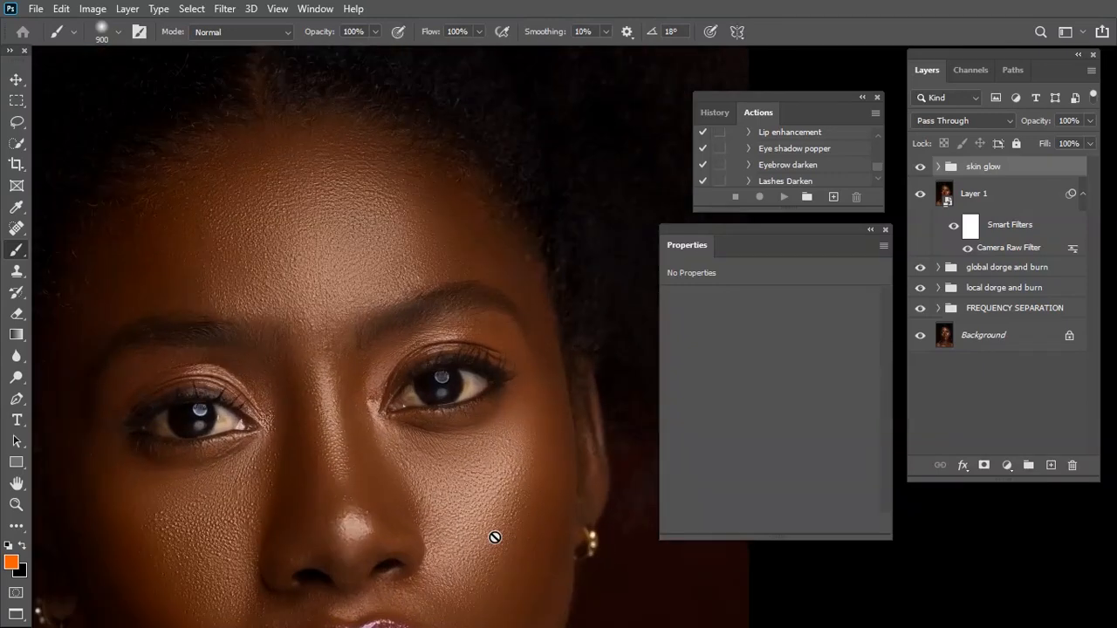
key(ctrl+plus)
drag(389, 487, 516, 443)
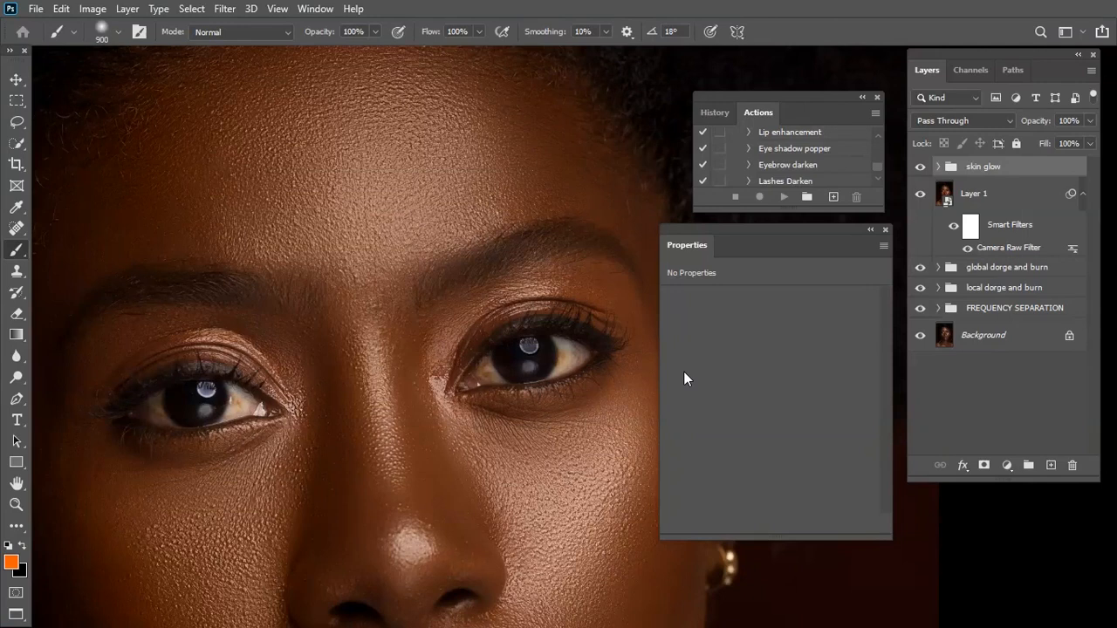
scroll(811, 183, down, 1)
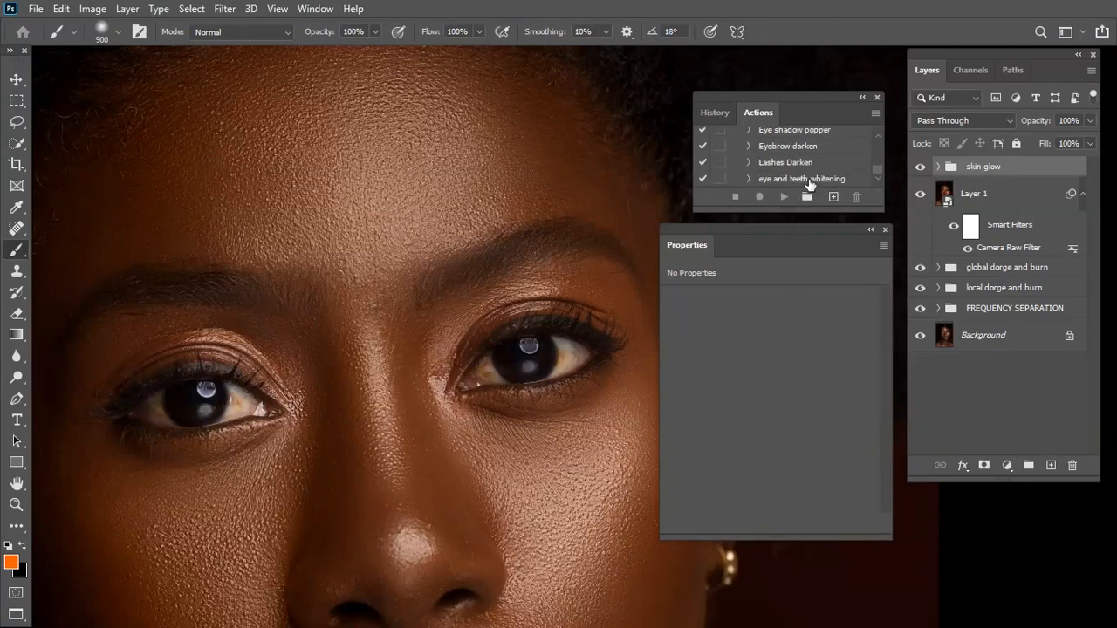
click(810, 181)
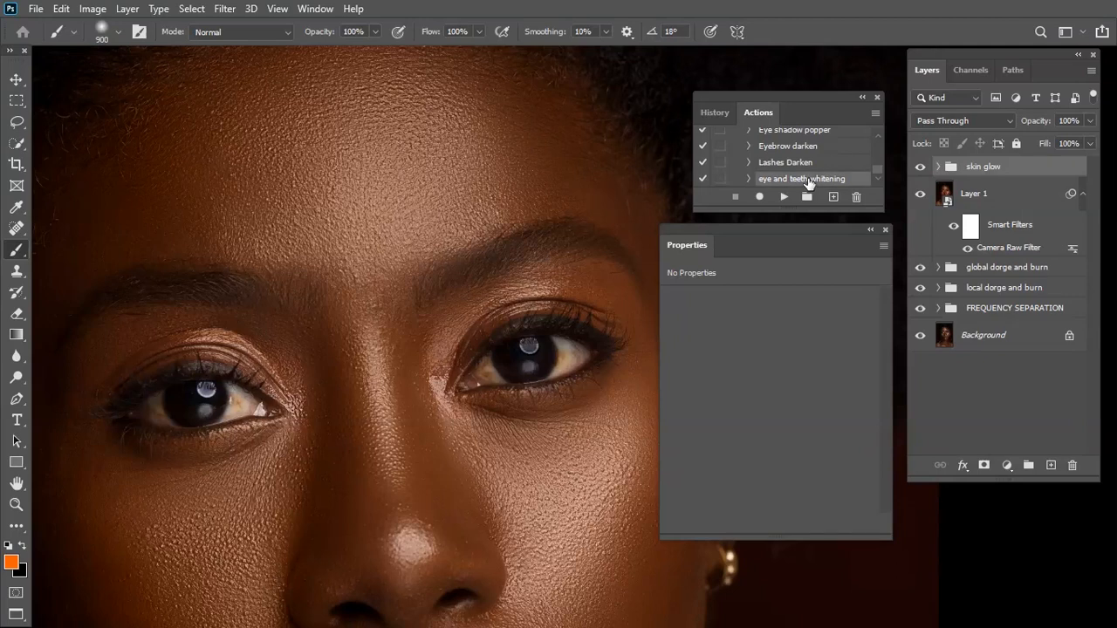
click(781, 197)
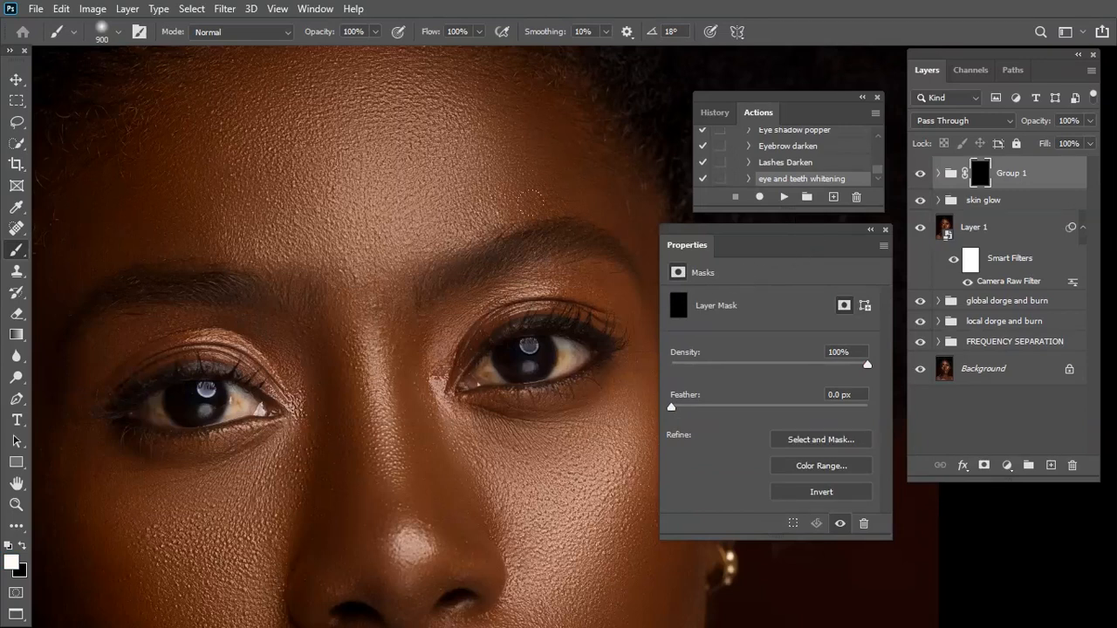
Paint white on the Group 1 mask over the white of the eye on the portrait's left side with a size 45 brush
key(ctrl+plus)
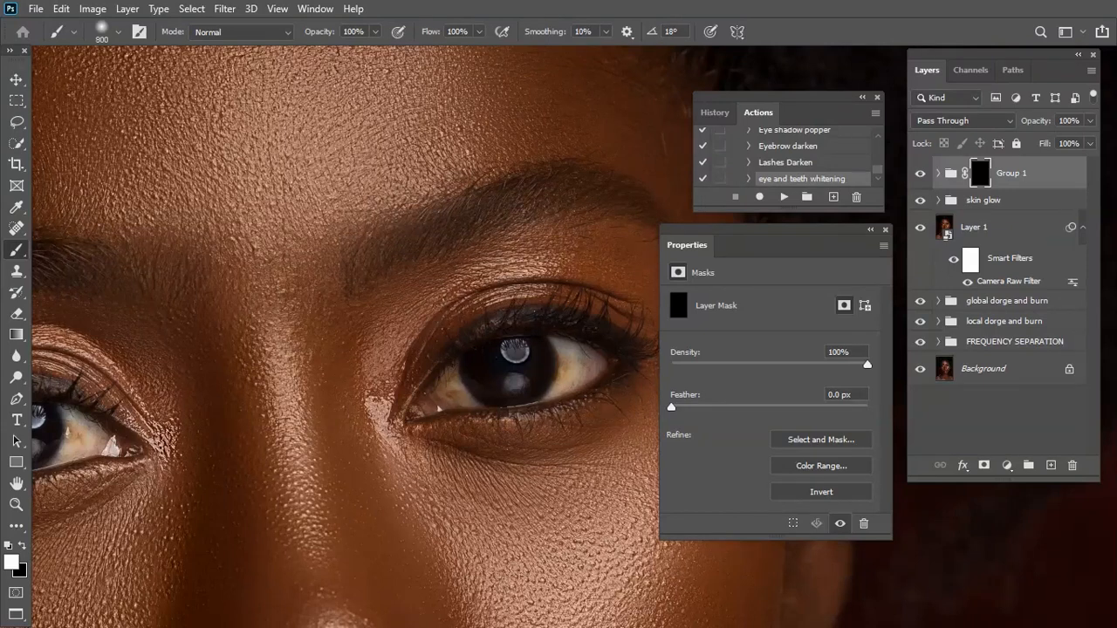
key(bracketleft)
key(bracketleft)
key(bracketleft)
key(bracketleft)
drag(174, 403, 275, 368)
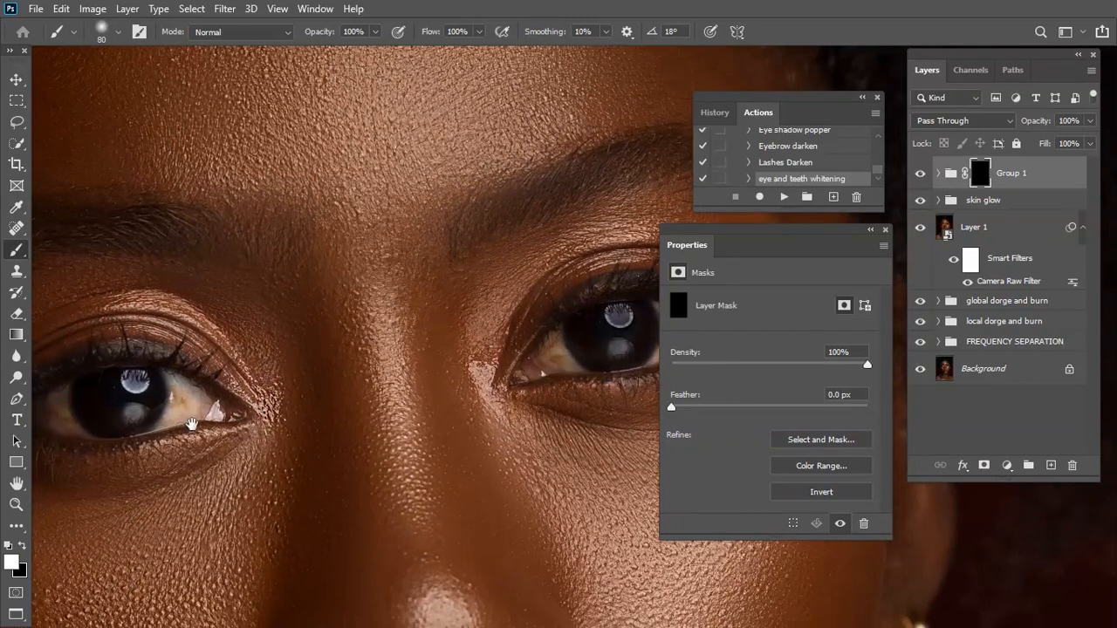
drag(192, 424, 249, 400)
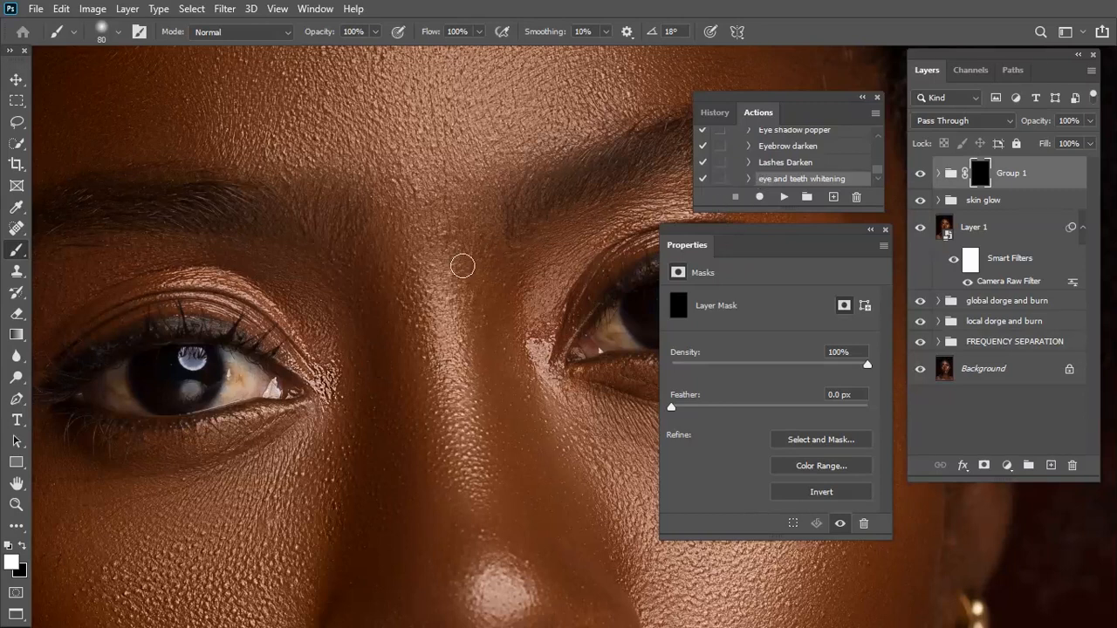
drag(306, 338, 427, 309)
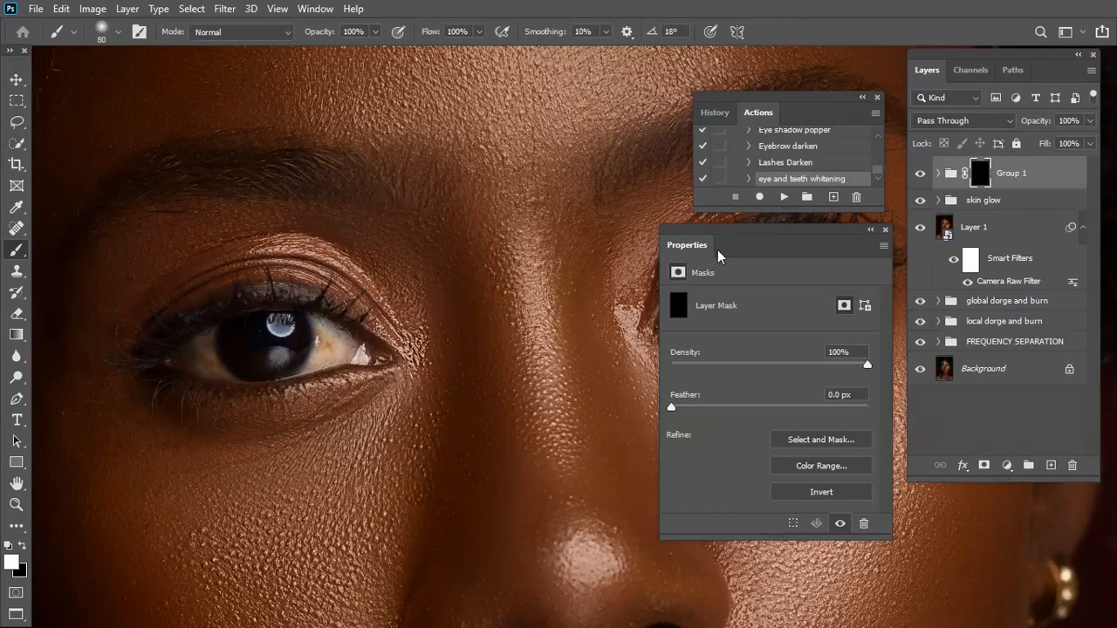
drag(300, 357, 381, 389)
key(ctrl+plus)
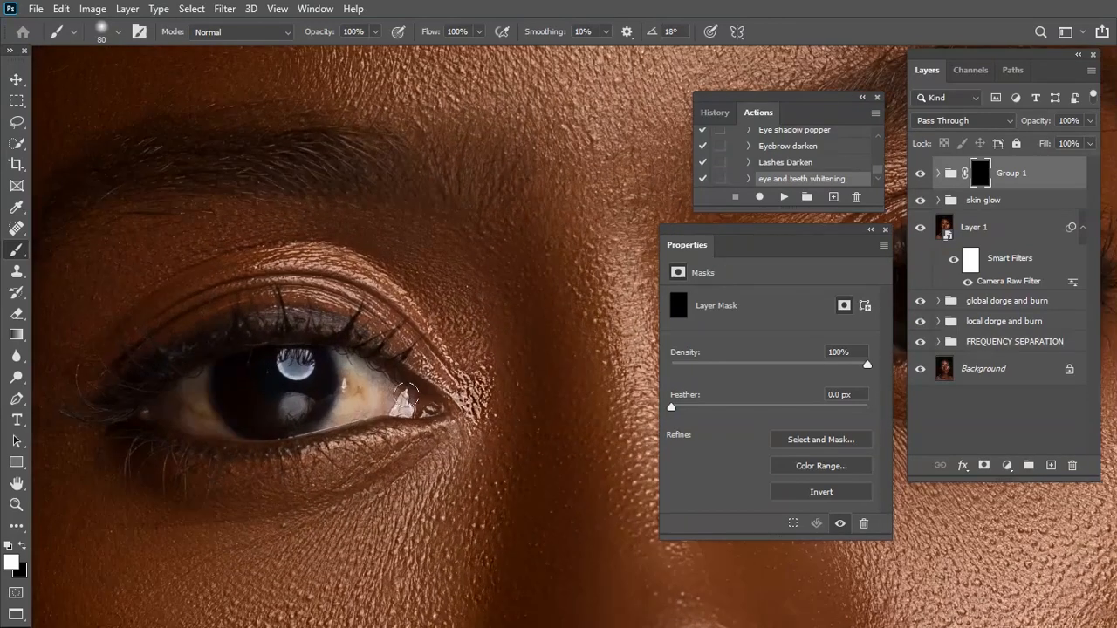
key(ctrl+plus)
key(ctrl+plus)
drag(214, 417, 363, 332)
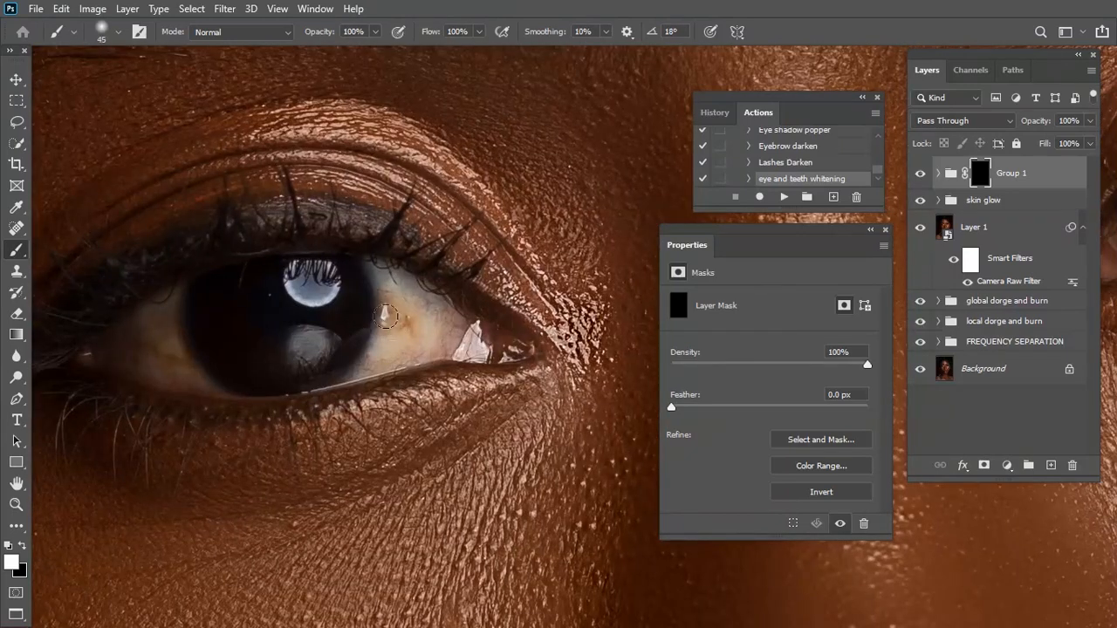
key(bracketleft)
key(bracketleft)
key(bracketleft)
mouse_move(384, 352)
mouse_down()
mouse_move(437, 340)
mouse_move(430, 311)
mouse_move(404, 315)
mouse_move(415, 299)
mouse_move(448, 321)
mouse_move(380, 353)
mouse_move(390, 295)
mouse_move(388, 346)
mouse_move(375, 363)
mouse_move(452, 335)
mouse_move(482, 346)
mouse_move(498, 336)
mouse_move(436, 328)
mouse_move(408, 355)
mouse_move(374, 362)
mouse_move(431, 329)
mouse_move(406, 295)
mouse_move(448, 316)
mouse_up()
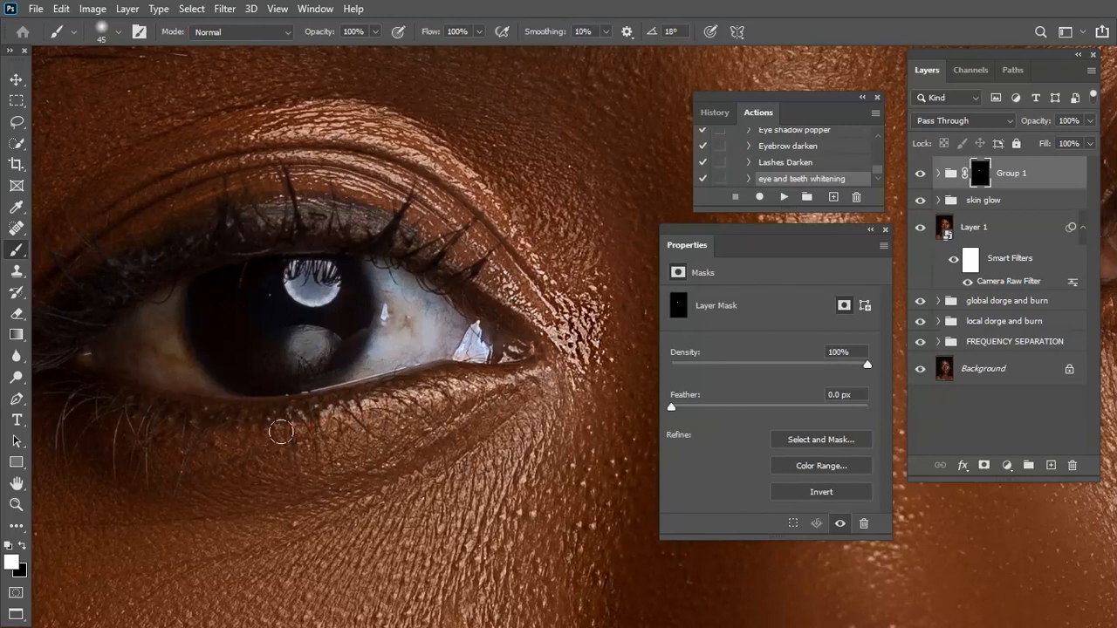
drag(254, 417, 495, 374)
mouse_move(388, 279)
mouse_down()
mouse_move(362, 318)
mouse_move(417, 339)
mouse_move(384, 295)
mouse_move(426, 344)
mouse_move(368, 309)
mouse_move(411, 263)
mouse_up()
mouse_move(553, 234)
mouse_down()
mouse_move(543, 303)
mouse_move(510, 319)
mouse_move(553, 302)
mouse_move(510, 310)
mouse_move(549, 307)
mouse_move(512, 321)
mouse_move(546, 302)
mouse_move(537, 314)
mouse_move(526, 302)
mouse_move(501, 326)
mouse_move(560, 304)
mouse_move(509, 320)
mouse_move(548, 298)
mouse_up()
Paint white on the Group 1 mask over the white of the other eye, on both sides of the iris, with the size 45 brush
mouse_move(568, 340)
mouse_down()
mouse_move(207, 406)
mouse_move(105, 410)
mouse_up()
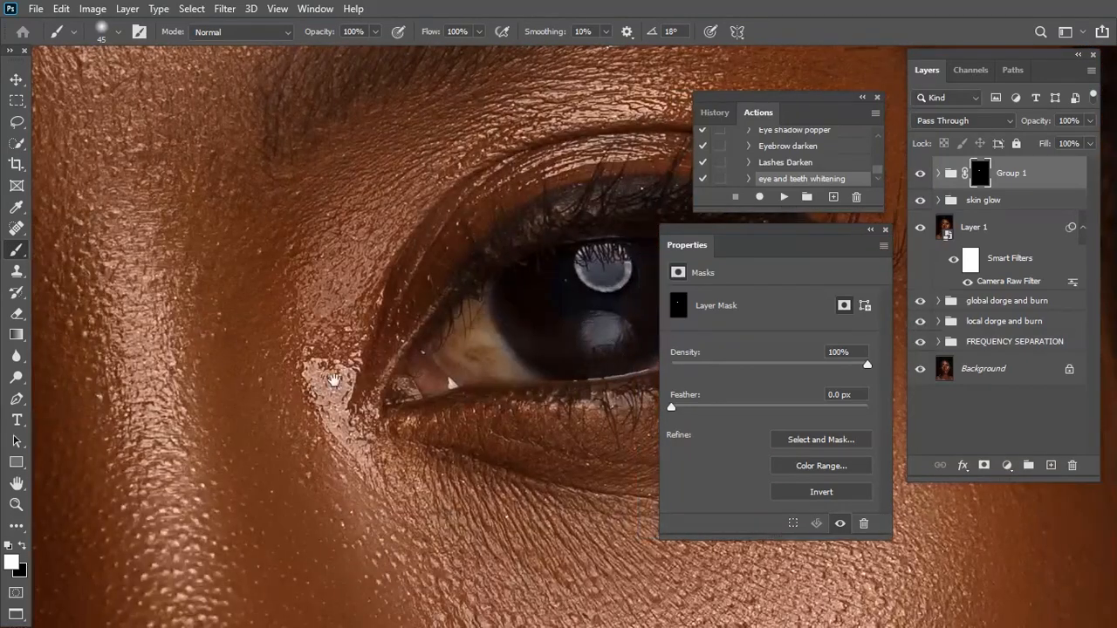
mouse_move(462, 367)
mouse_down()
mouse_move(479, 318)
mouse_move(479, 360)
mouse_move(507, 363)
mouse_move(464, 352)
mouse_move(473, 316)
mouse_move(340, 349)
mouse_up()
mouse_move(516, 278)
mouse_down()
mouse_move(536, 330)
mouse_move(510, 375)
mouse_move(601, 327)
mouse_move(553, 301)
mouse_move(592, 318)
mouse_move(541, 357)
mouse_move(565, 320)
mouse_move(523, 308)
mouse_move(528, 352)
mouse_move(591, 338)
mouse_move(478, 326)
mouse_move(453, 301)
mouse_move(419, 370)
mouse_move(446, 382)
mouse_move(452, 369)
mouse_move(507, 364)
mouse_up()
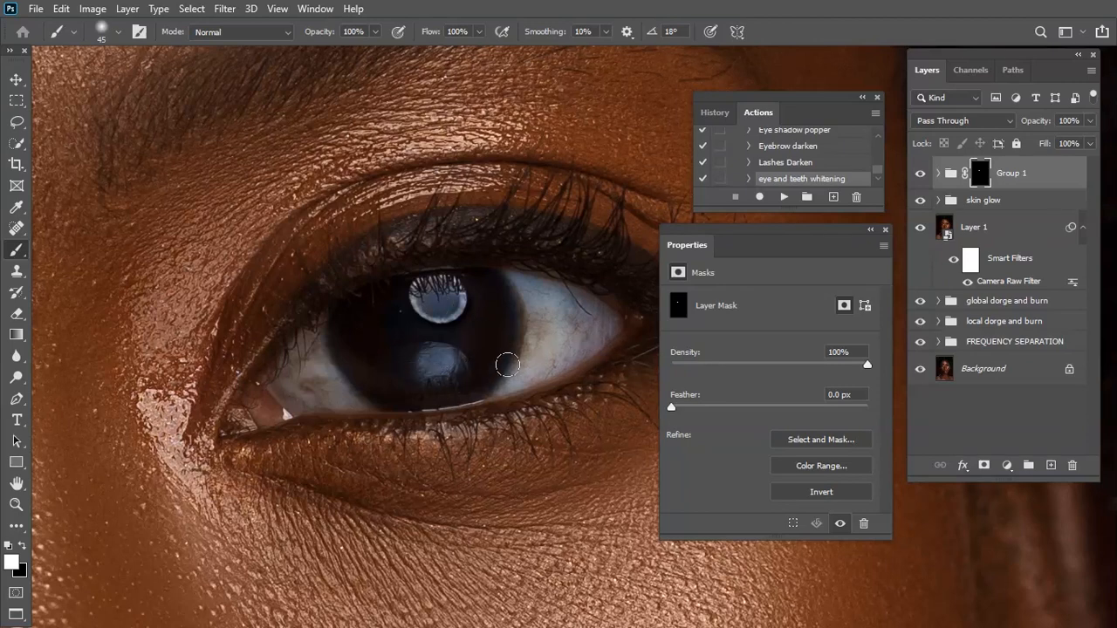
Stamp all visible layers into a new layer above Group 1 and convert it to a smart object
scroll(509, 365, down, 10)
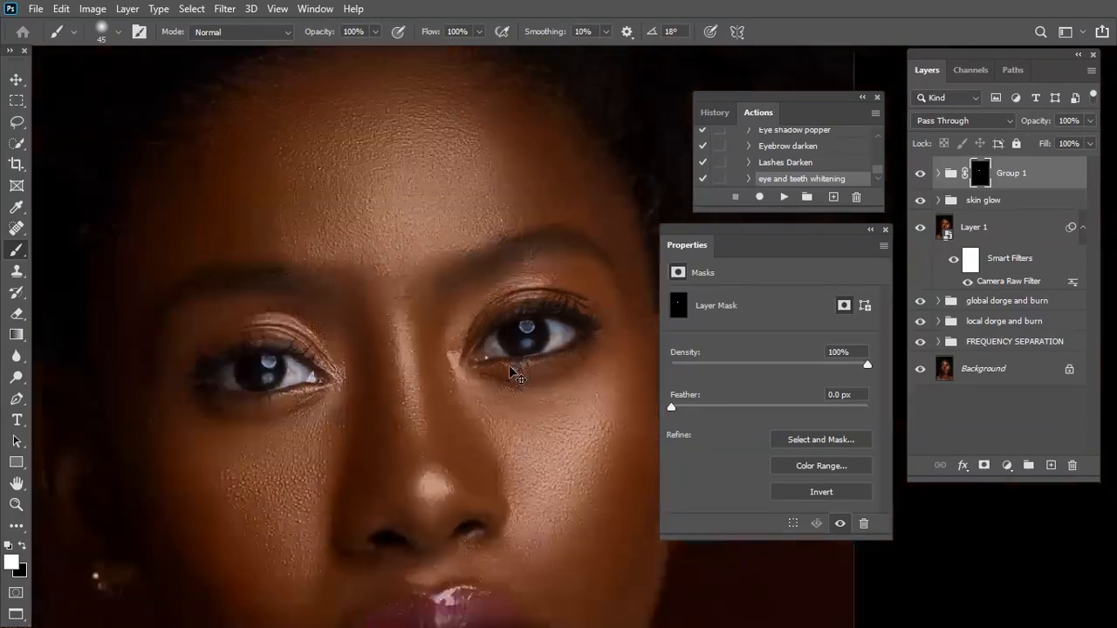
key(ctrl+minus)
key(ctrl+minus)
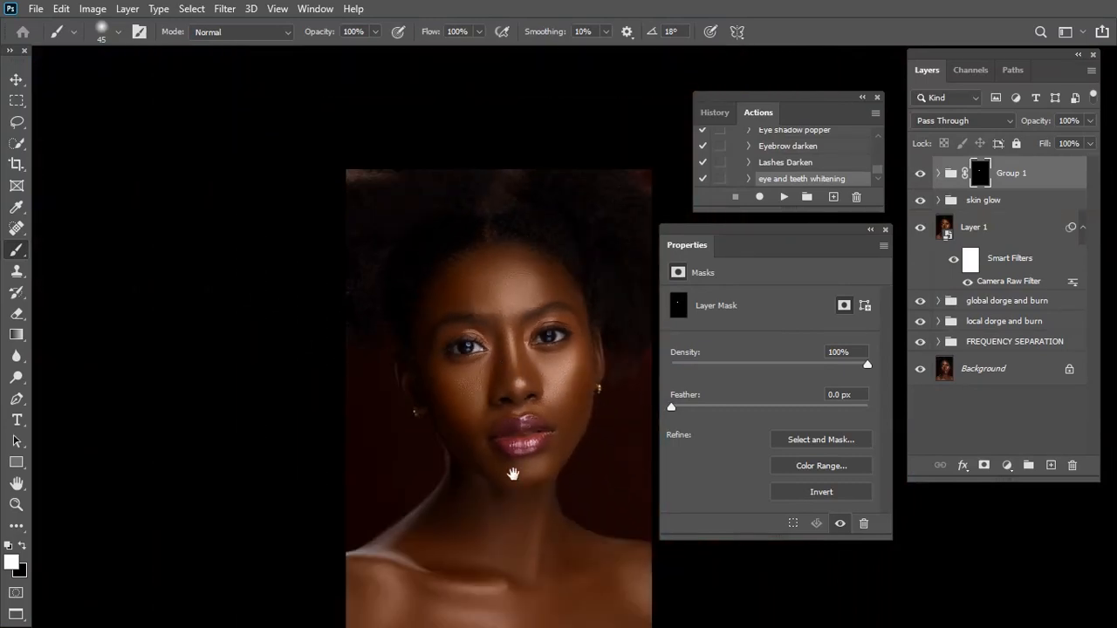
drag(513, 474, 433, 430)
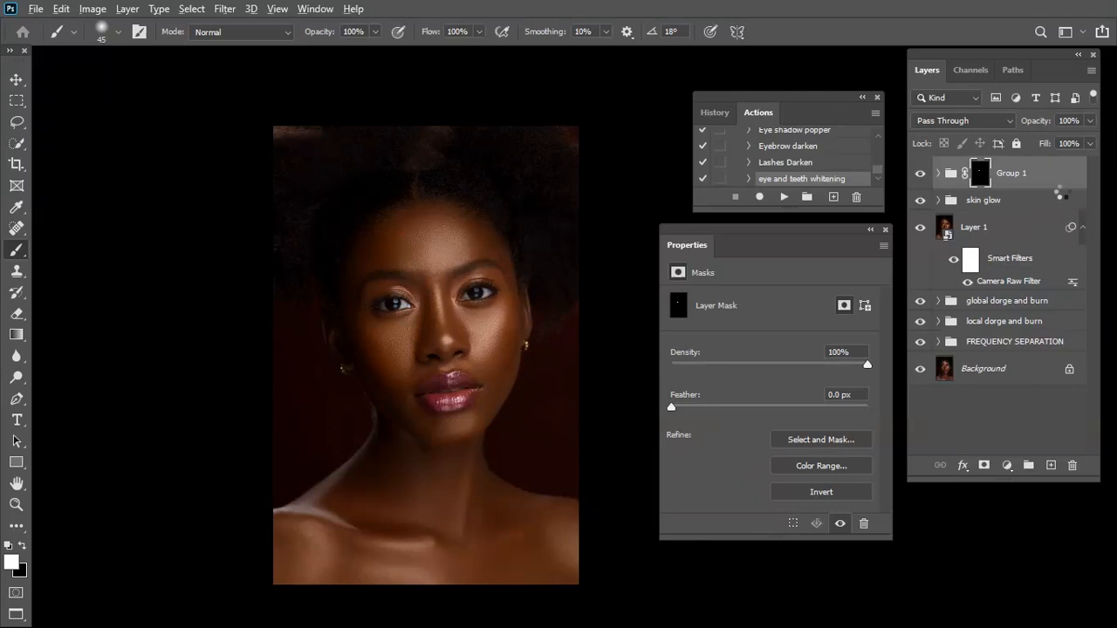
key(ctrl+shift+alt+e)
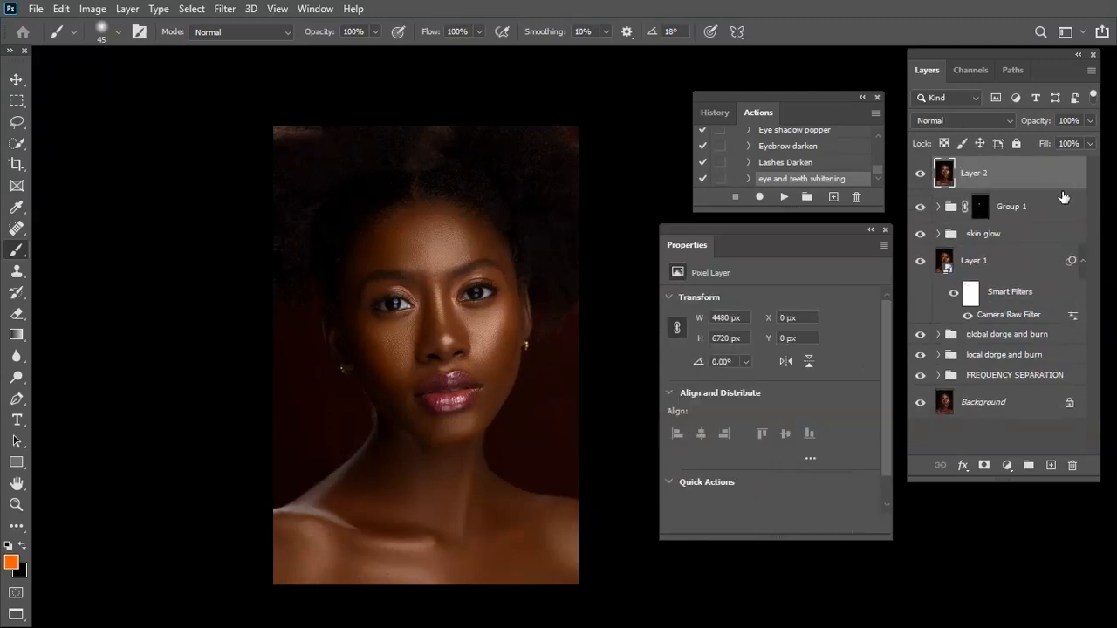
right_click(1004, 187)
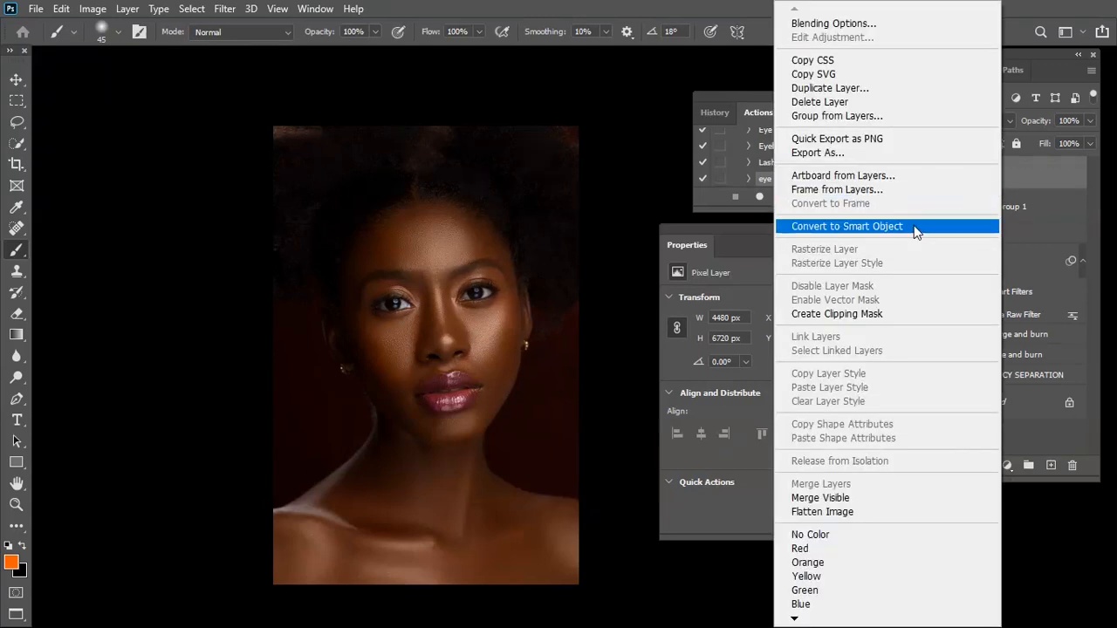
click(916, 229)
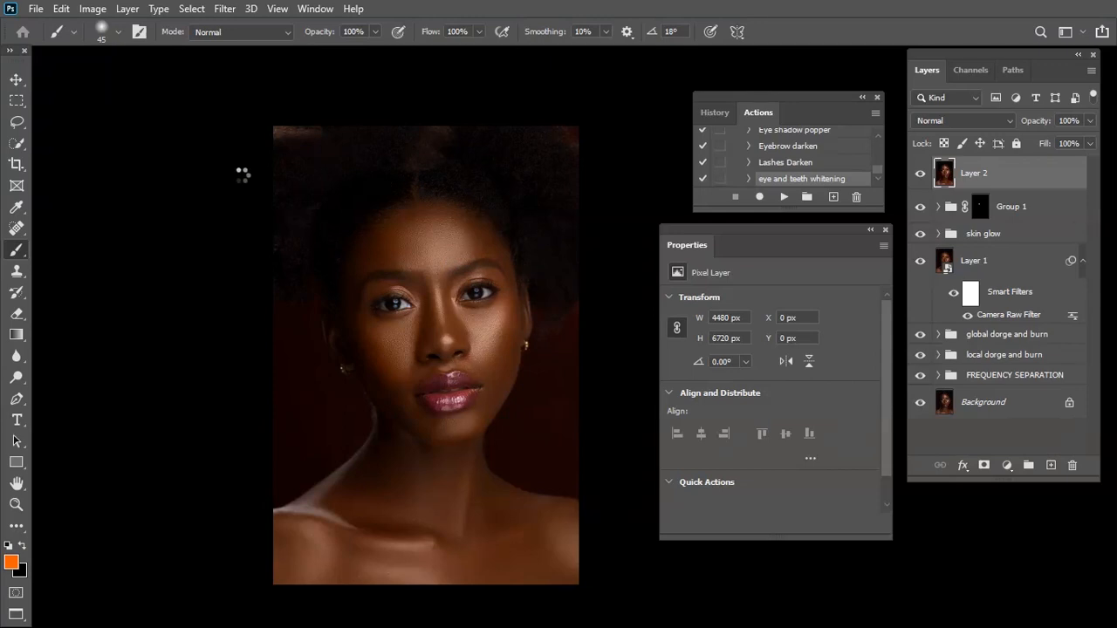
Sharpen the Layer 2 smart object with Unsharp Mask at 32% amount, 1.0 pixel radius and threshold 0, checking eyes and lips in the preview
click(229, 10)
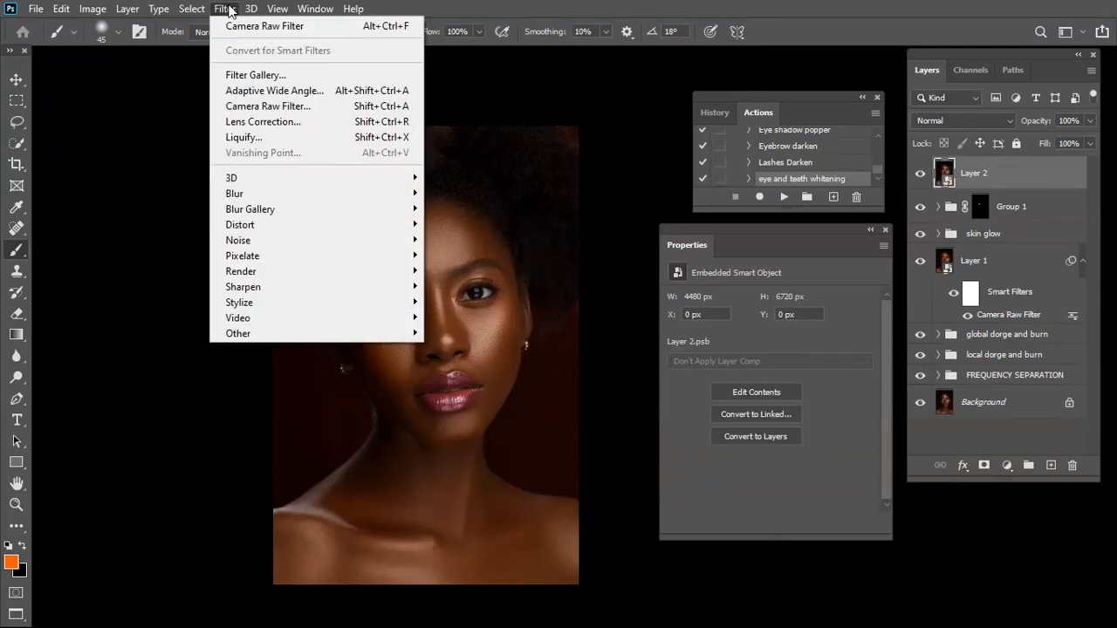
mouse_move(261, 290)
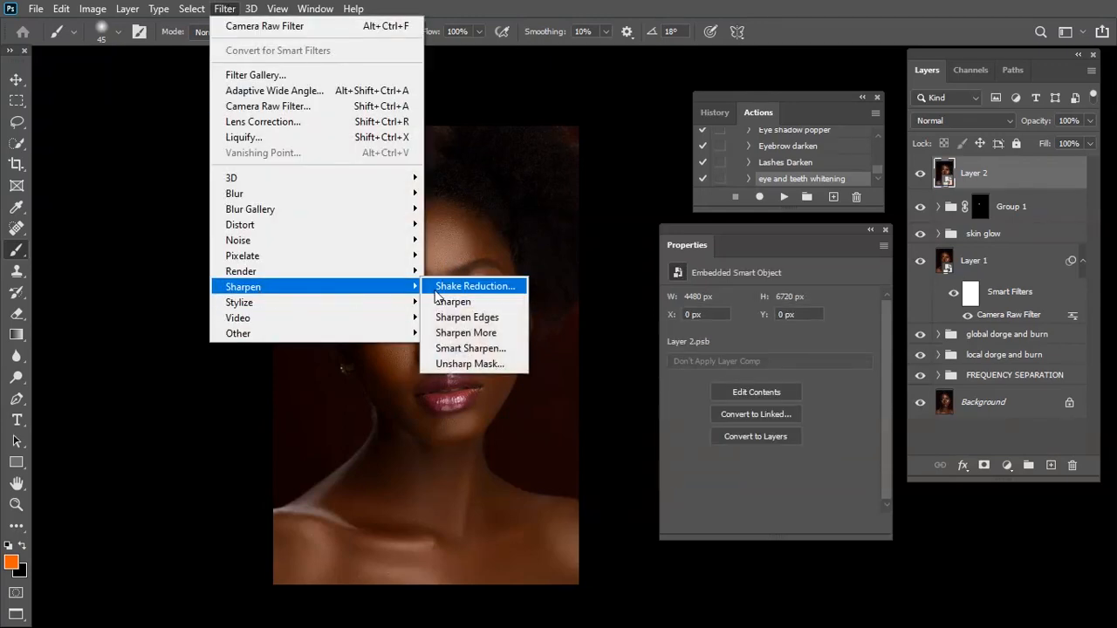
click(479, 364)
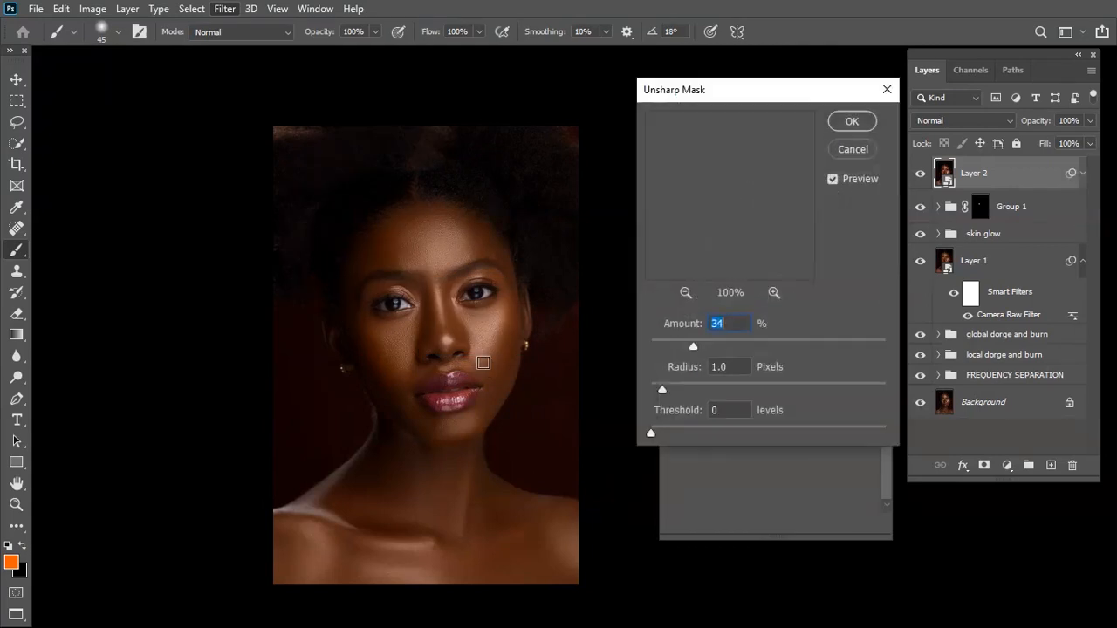
drag(693, 348, 687, 348)
click(685, 293)
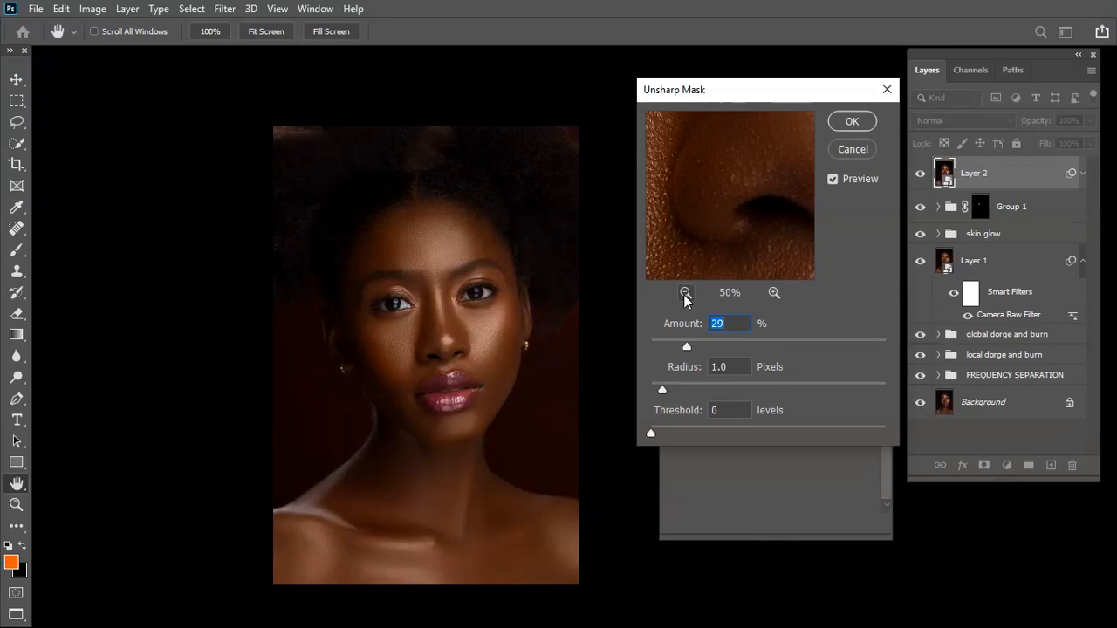
click(685, 295)
click(685, 295)
drag(711, 204, 741, 253)
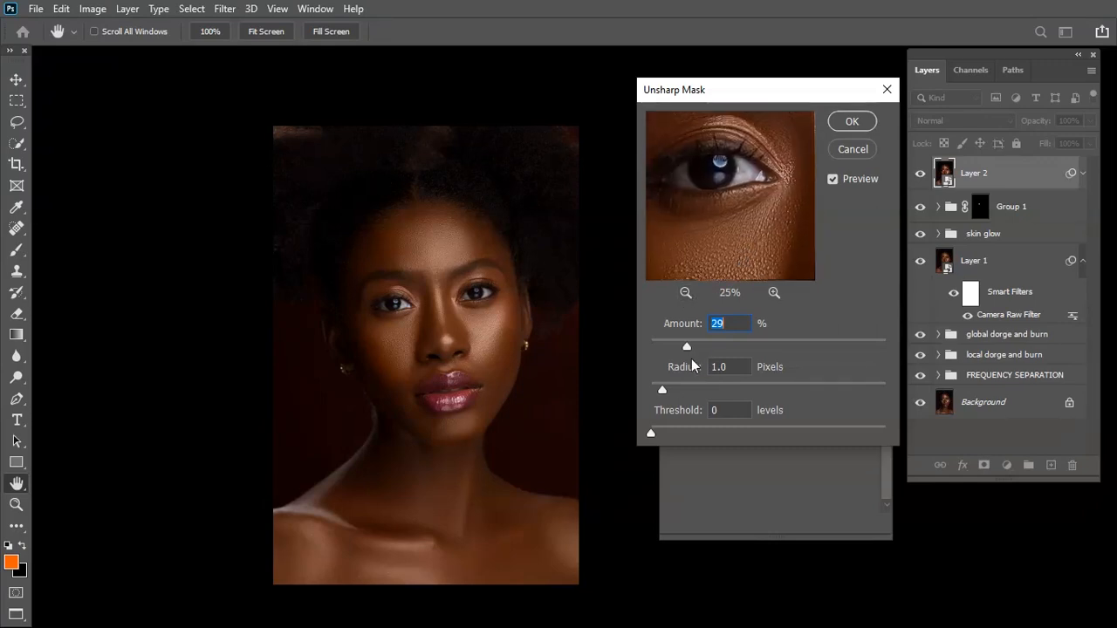
drag(688, 347, 694, 345)
drag(710, 257, 695, 190)
drag(767, 253, 733, 197)
drag(693, 347, 691, 349)
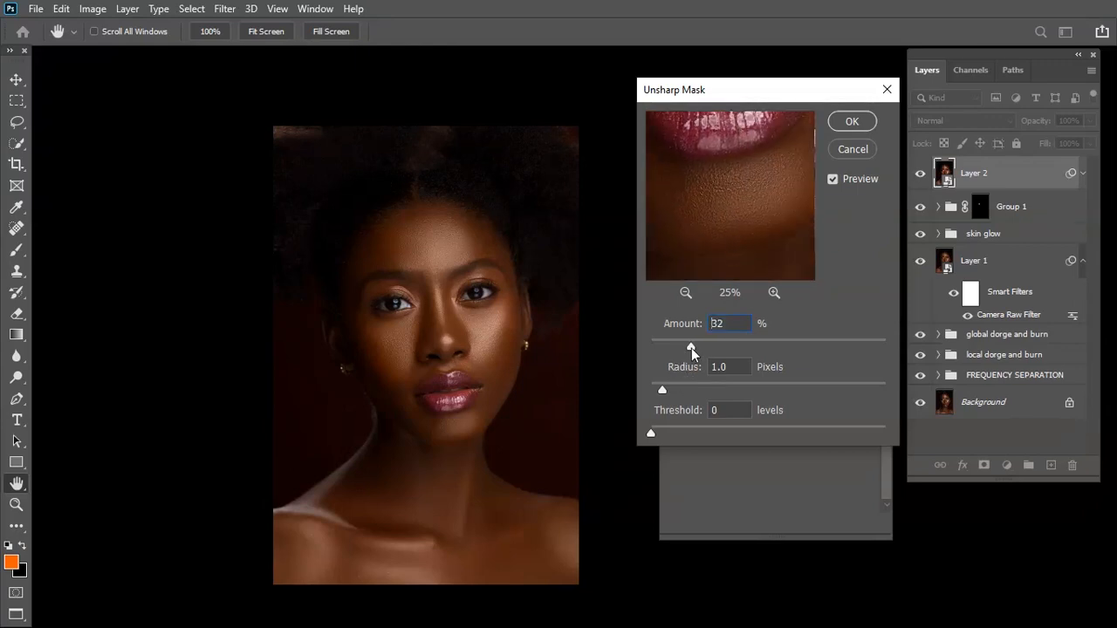
drag(705, 229, 701, 264)
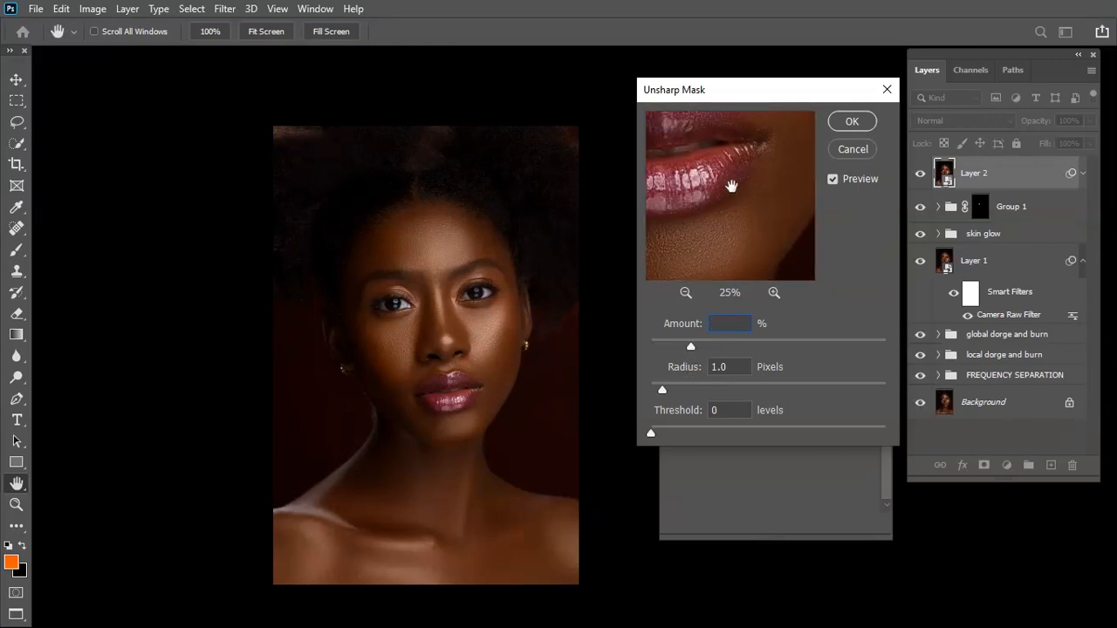
drag(732, 186, 742, 260)
drag(766, 179, 787, 234)
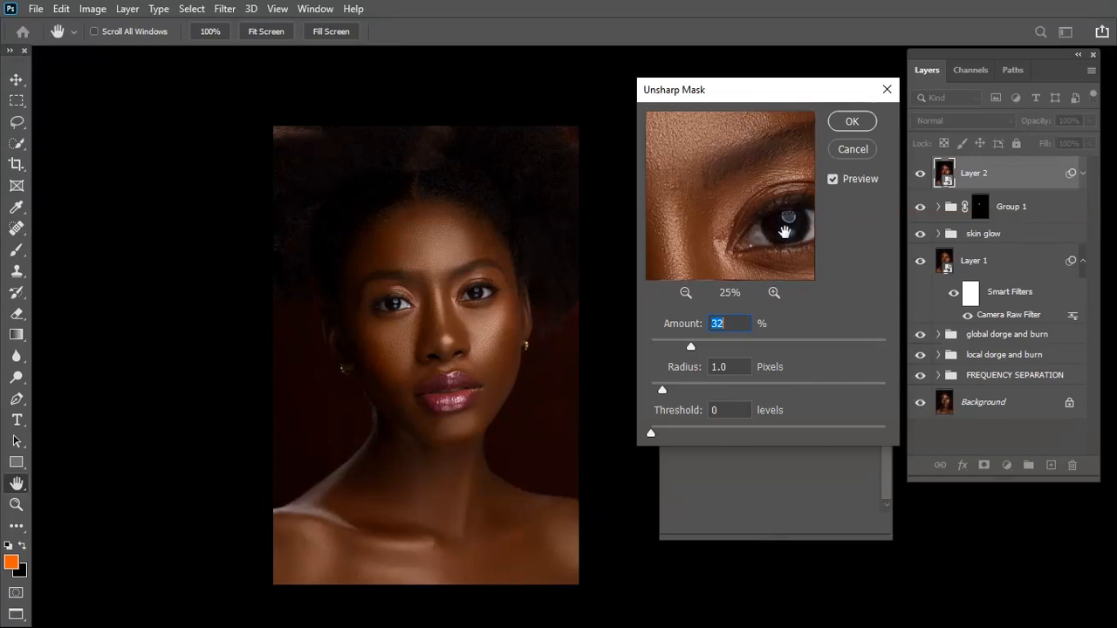
click(857, 122)
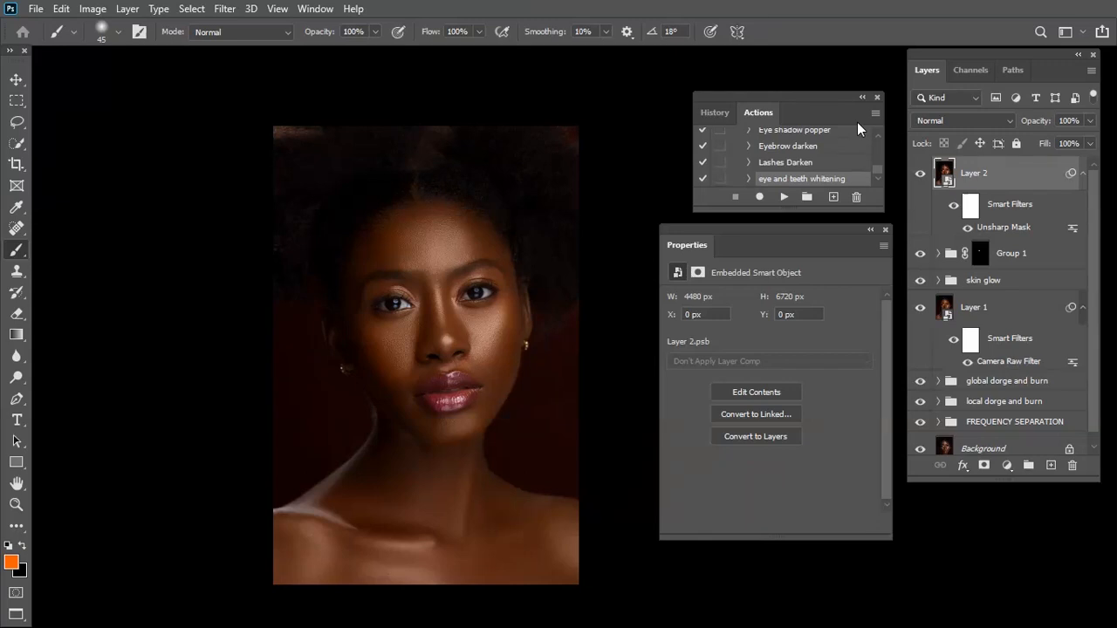
key(c)
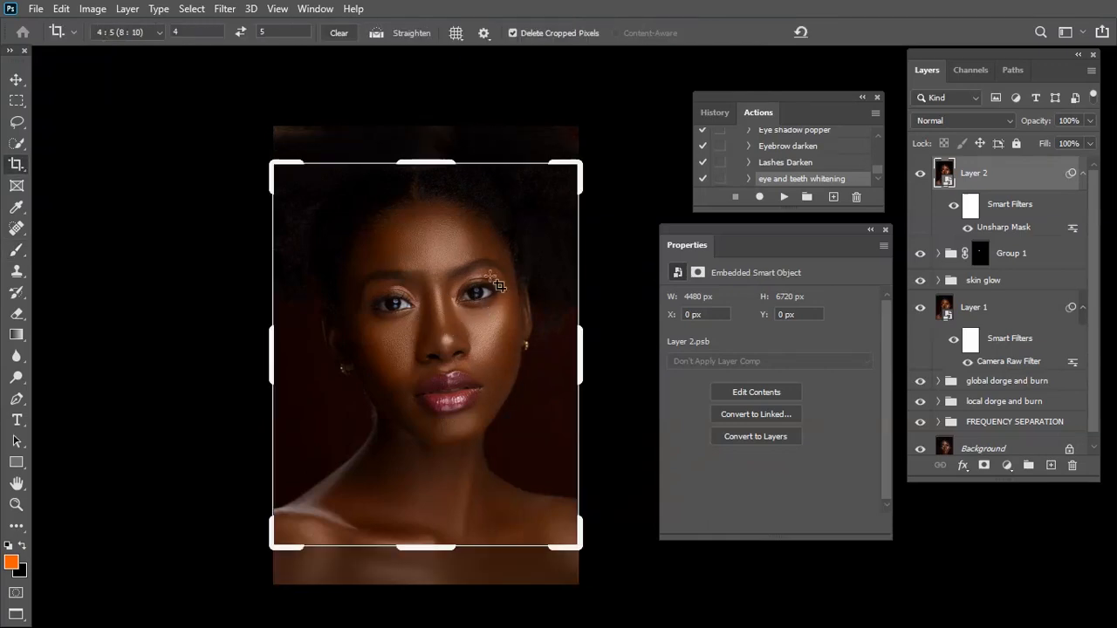
click(16, 79)
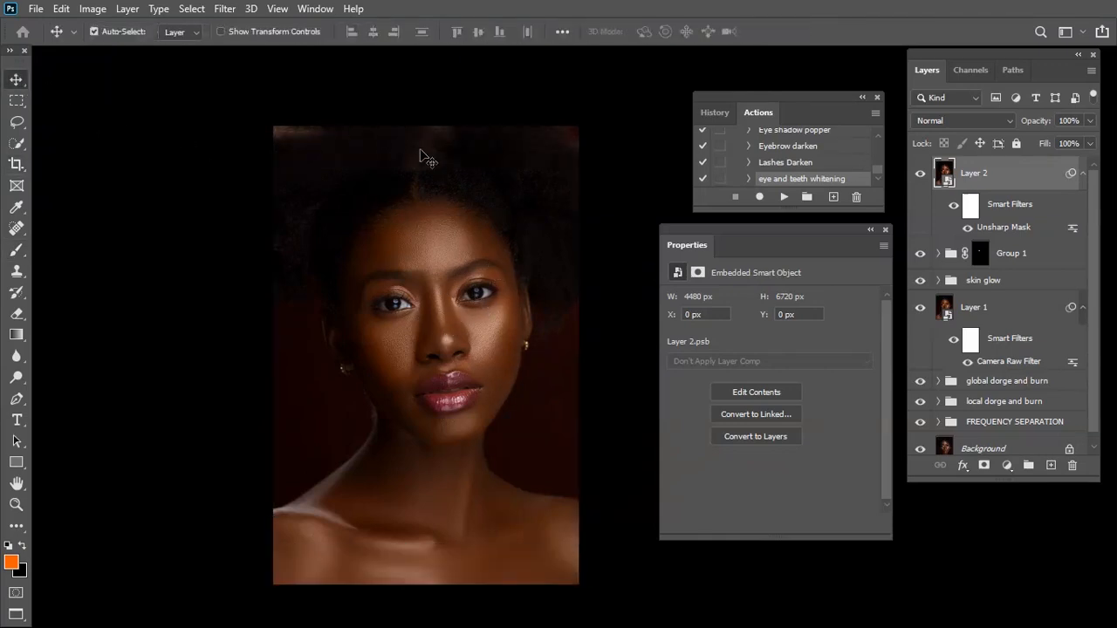
drag(449, 245, 413, 241)
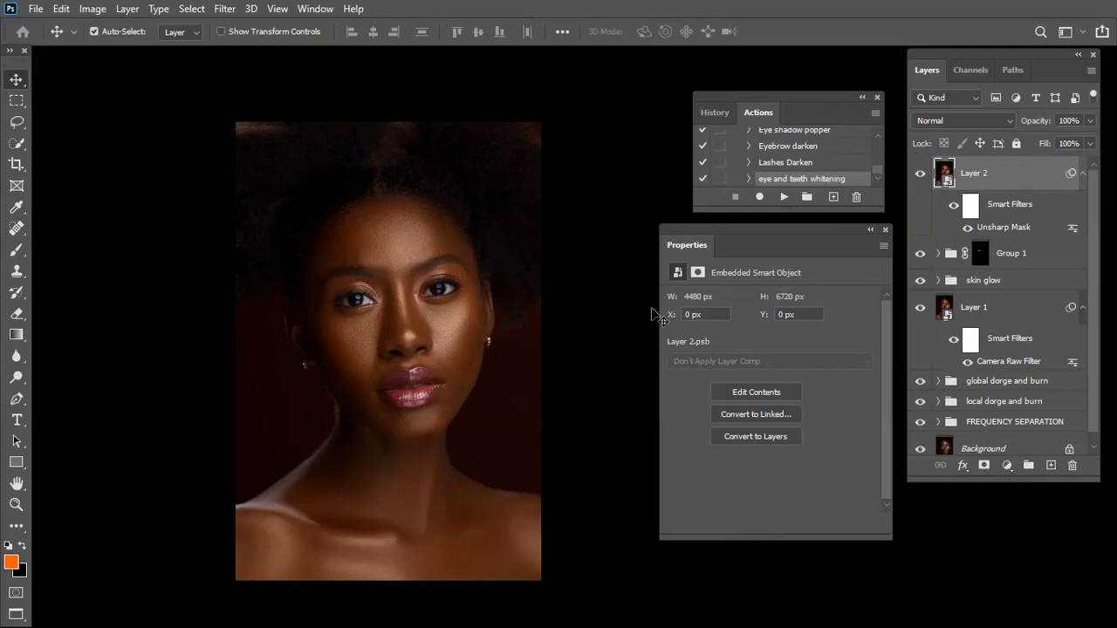
key(ctrl+plus)
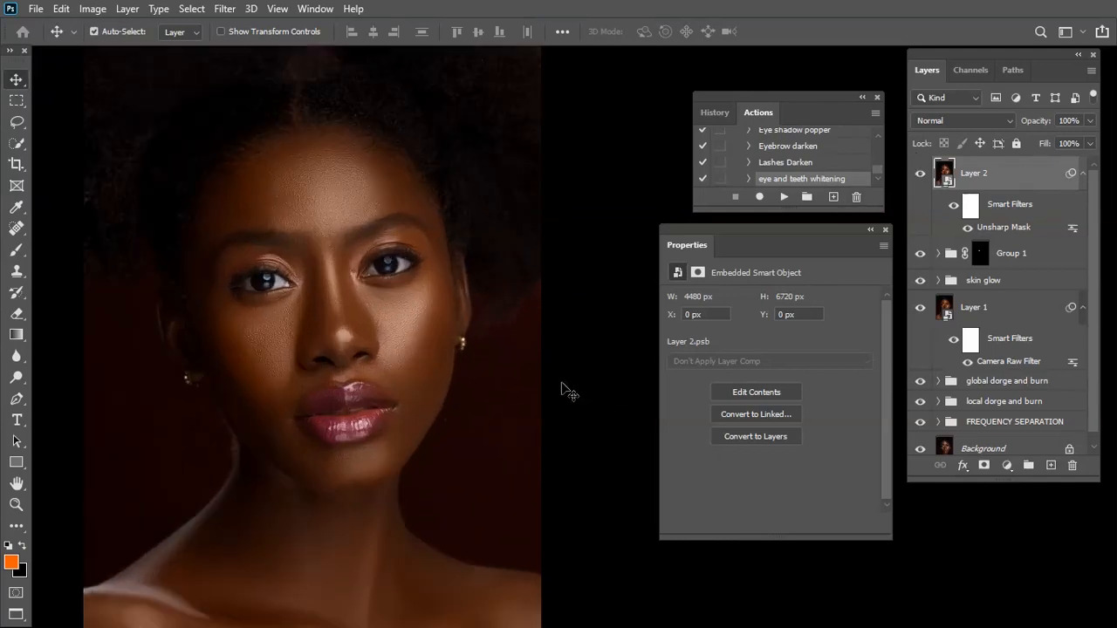
key(ctrl+minus)
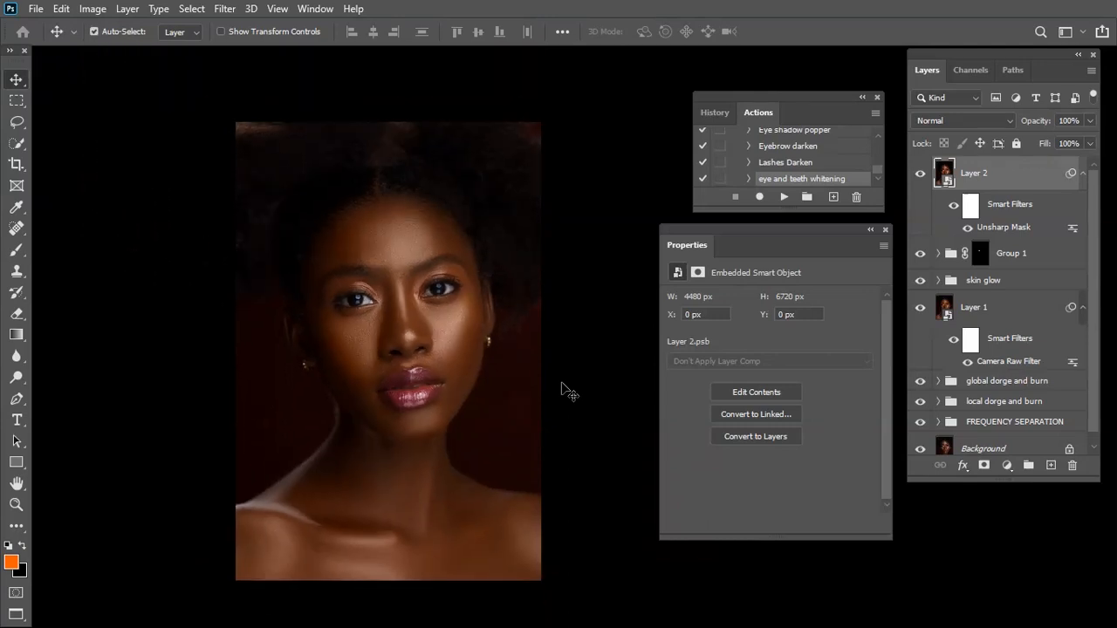
Open the Save for Web (Legacy) export for the portrait and fit the whole image in its preview
click(44, 13)
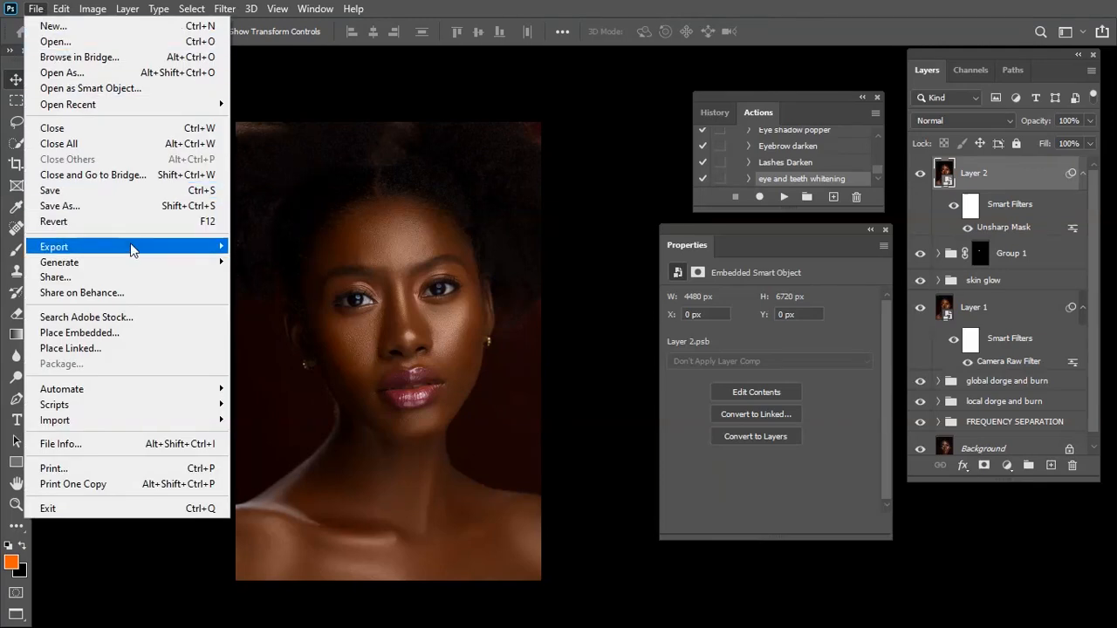
mouse_move(131, 250)
click(585, 112)
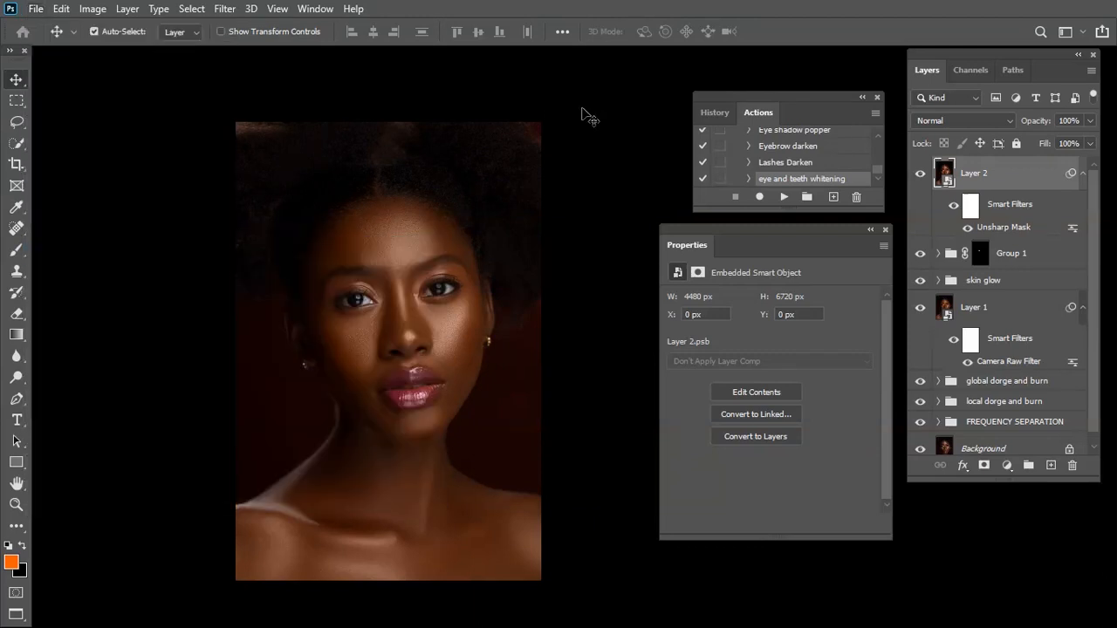
click(36, 9)
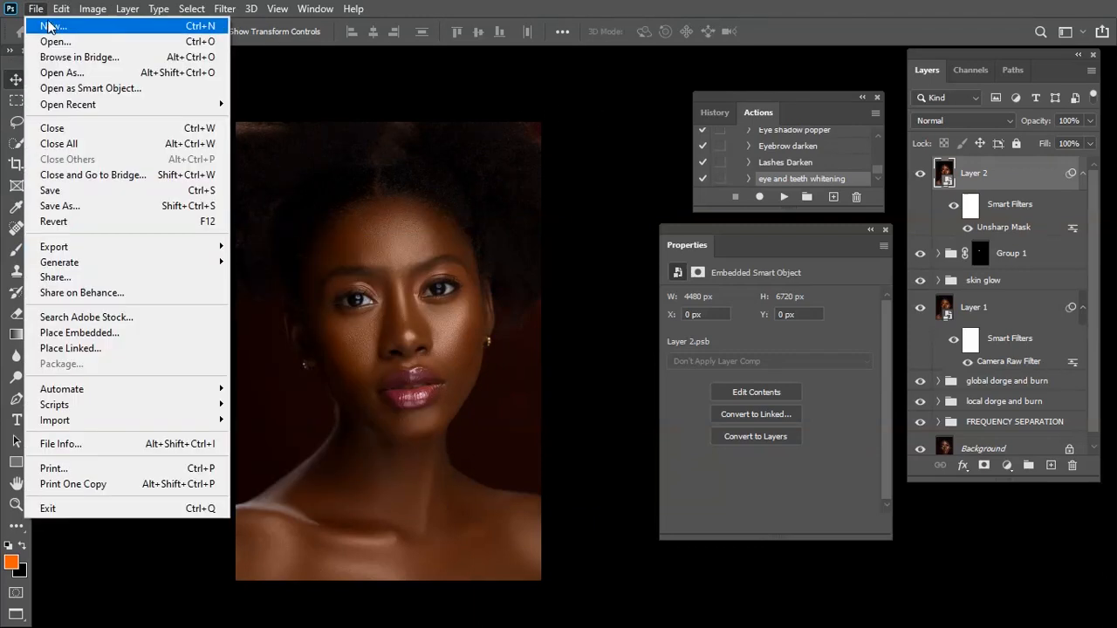
mouse_move(133, 251)
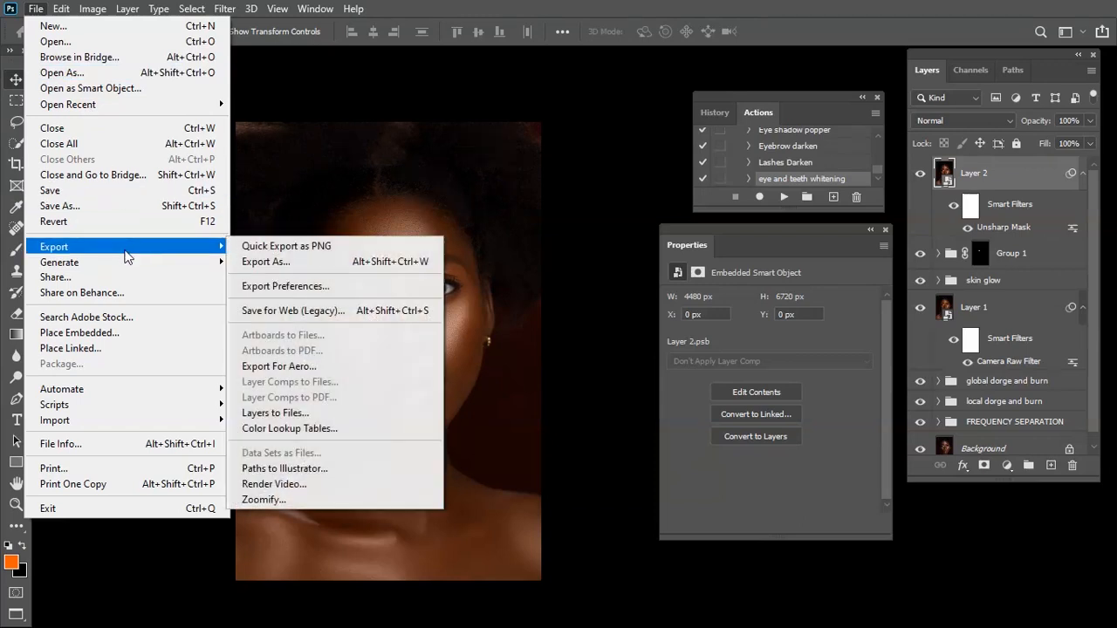
click(355, 307)
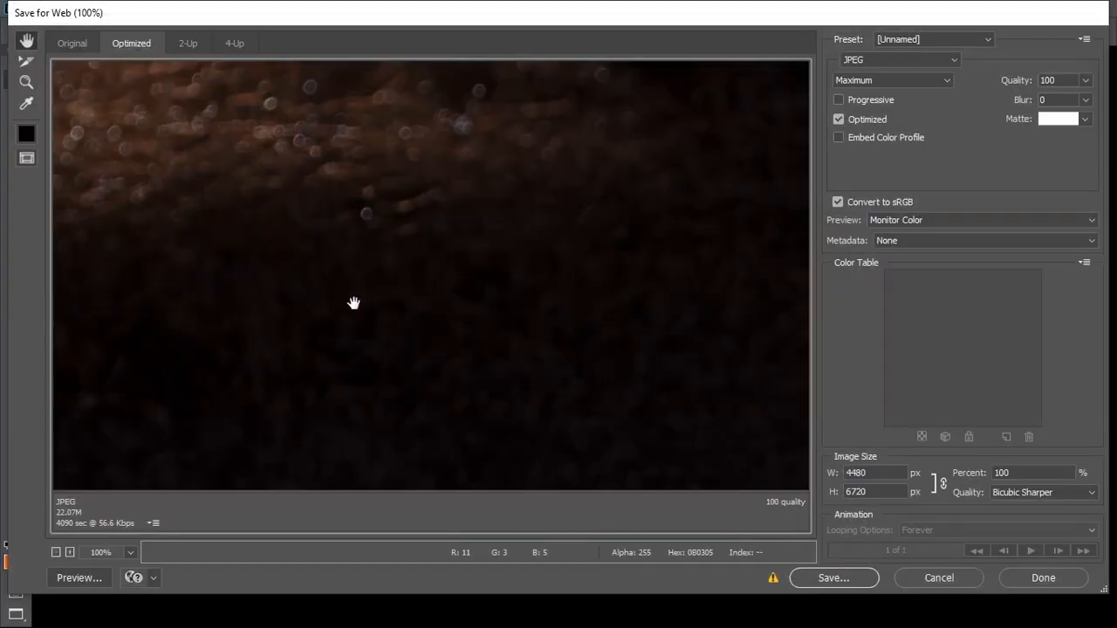
key(ctrl+0)
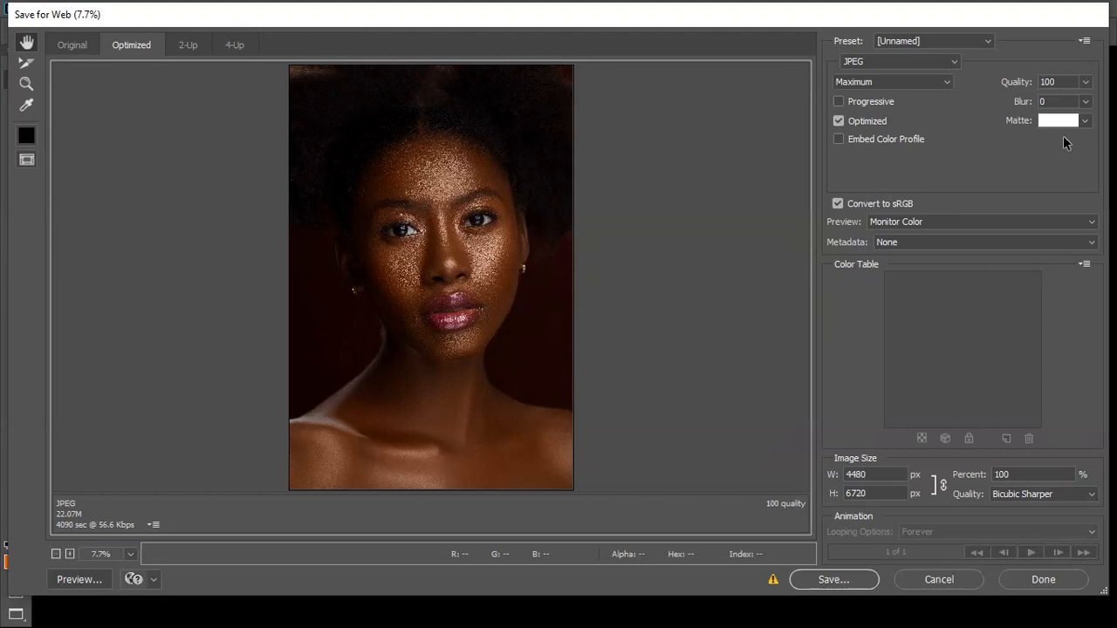
Export the portrait as a JPEG with metadata None and Bicubic Sharper resampling, saving it to the Desktop as _HLO3090
click(876, 62)
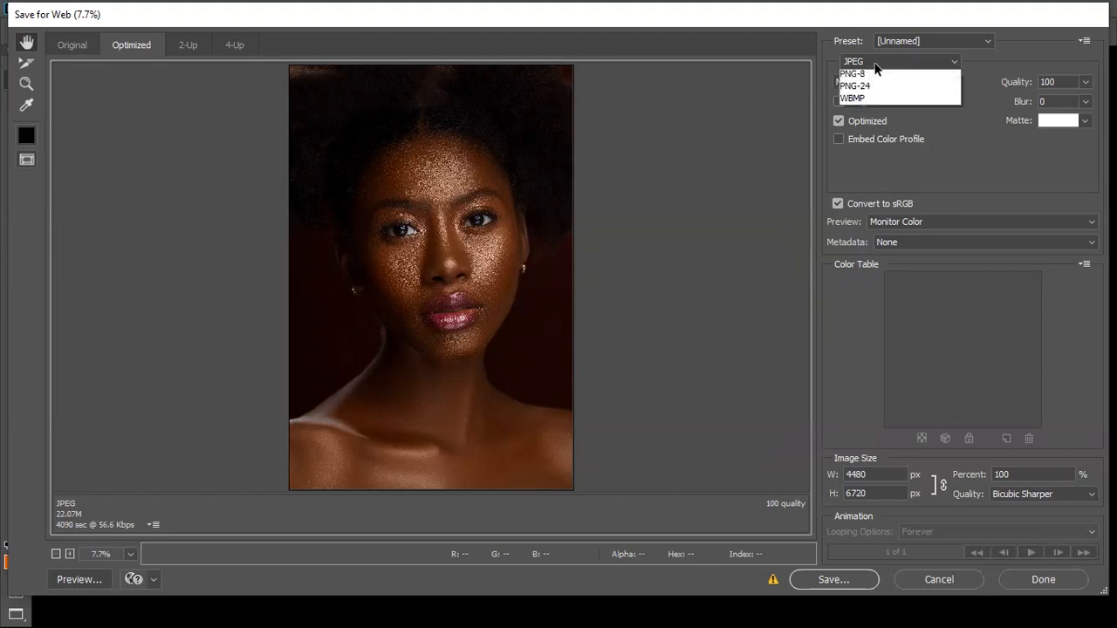
click(875, 62)
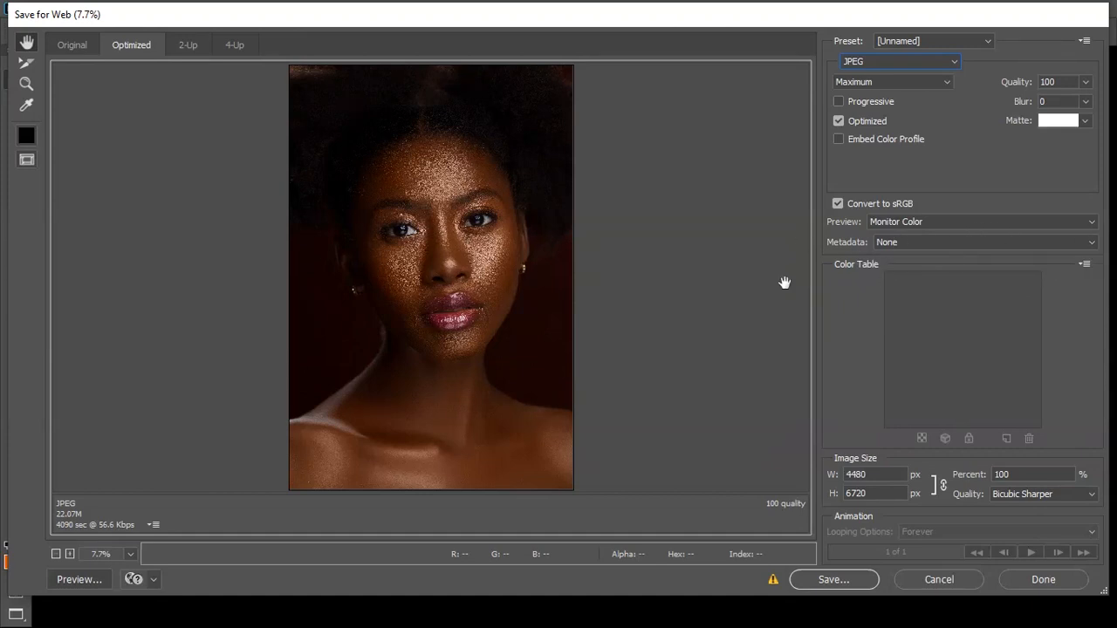
click(894, 244)
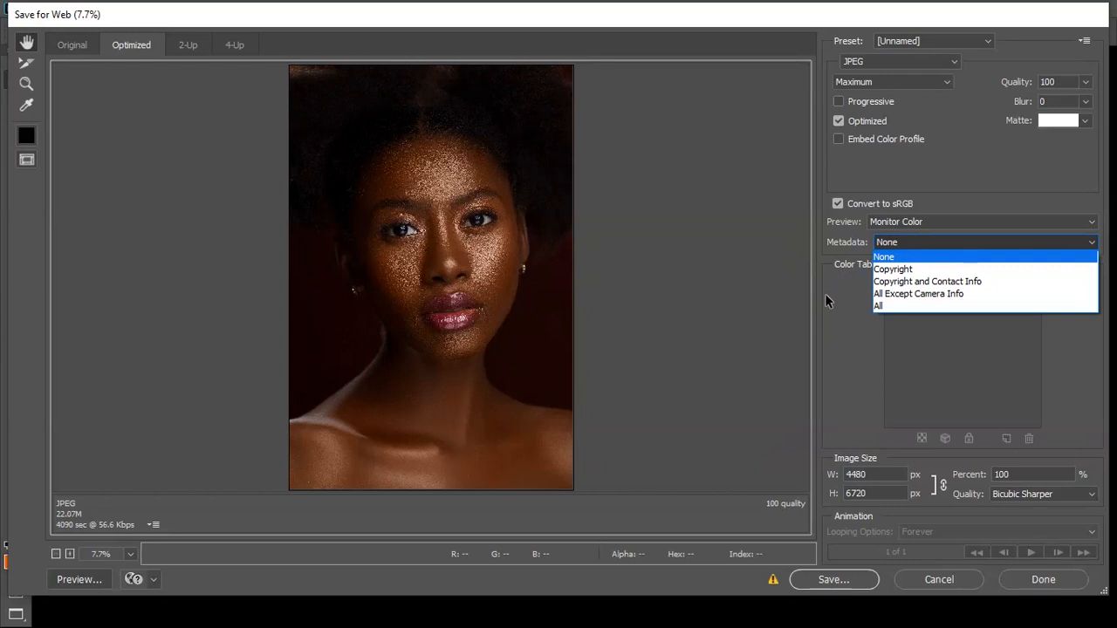
click(905, 257)
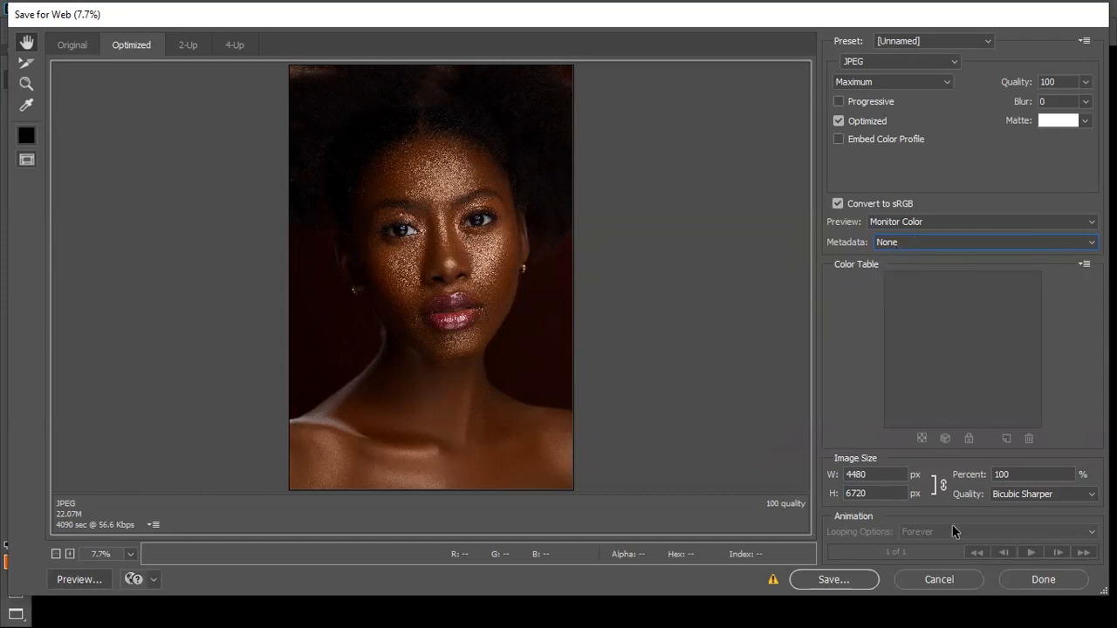
click(1015, 498)
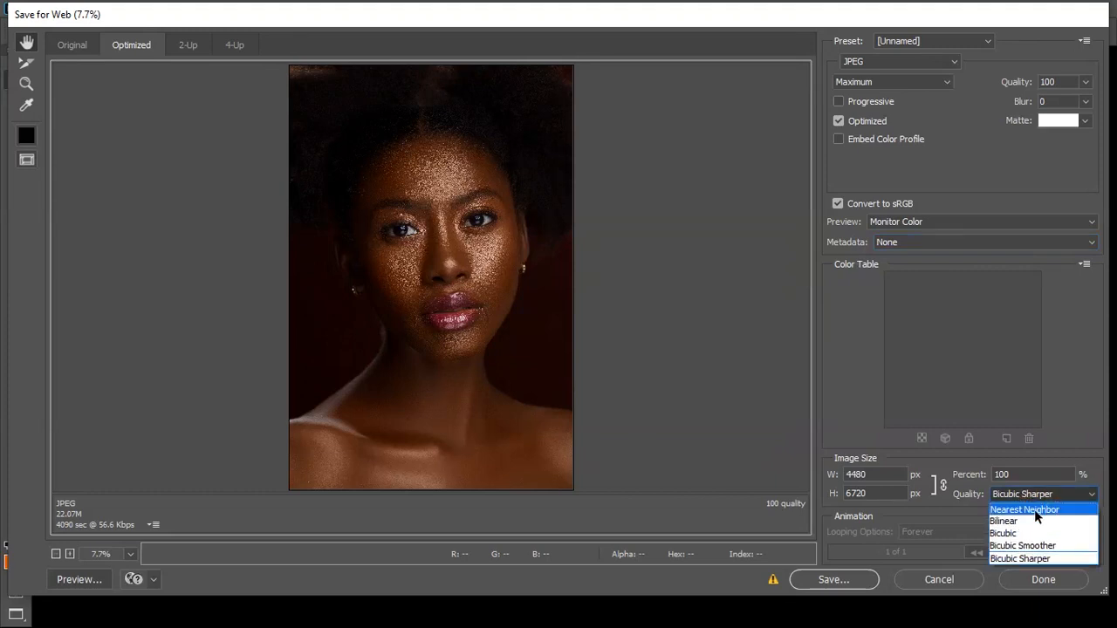
click(1035, 558)
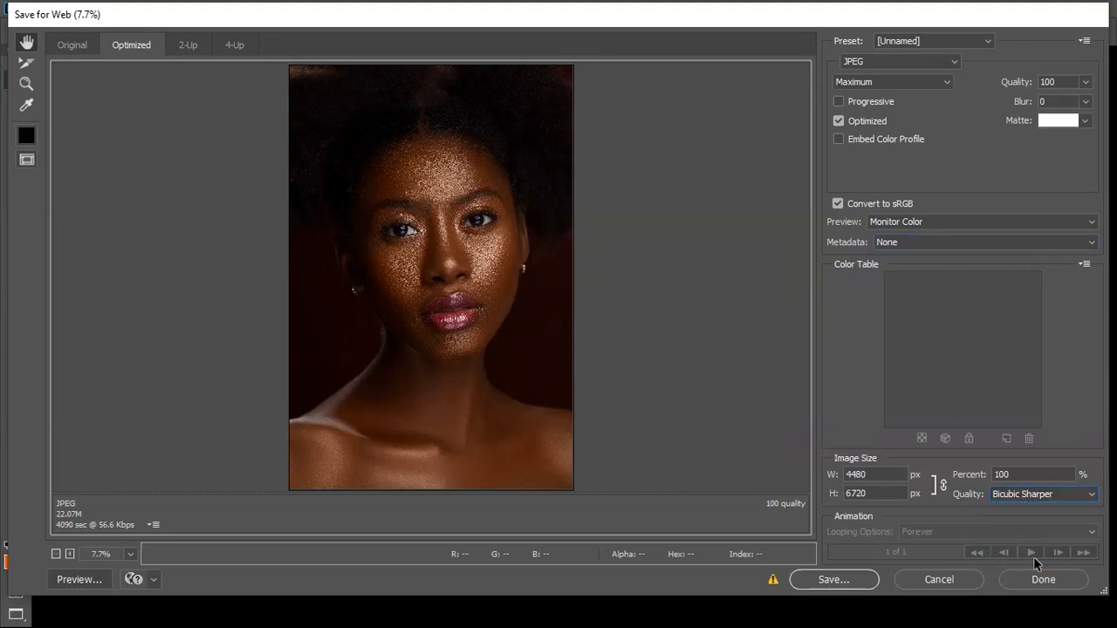
click(861, 578)
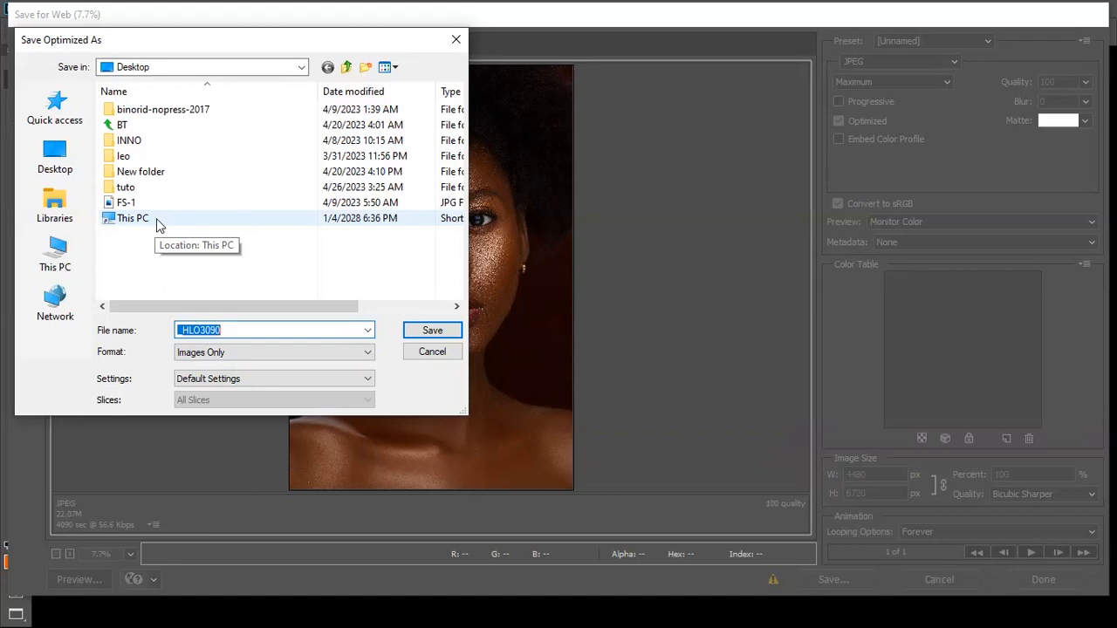
click(436, 336)
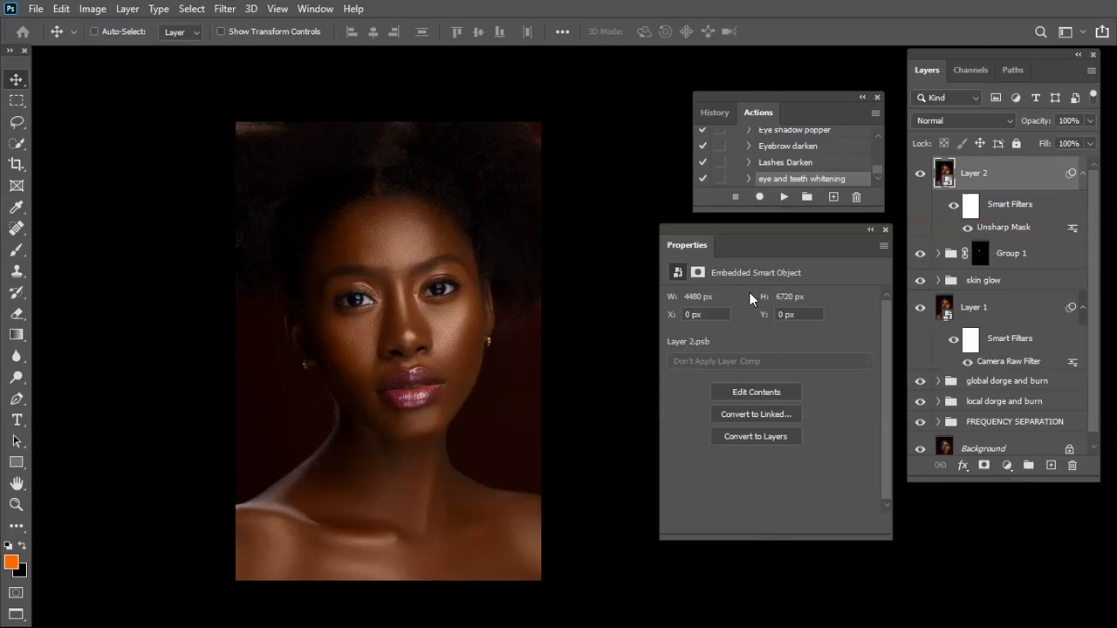
Compare the finished retouch with the original by showing only the Background layer and restoring all layers, twice
key(ctrl+plus)
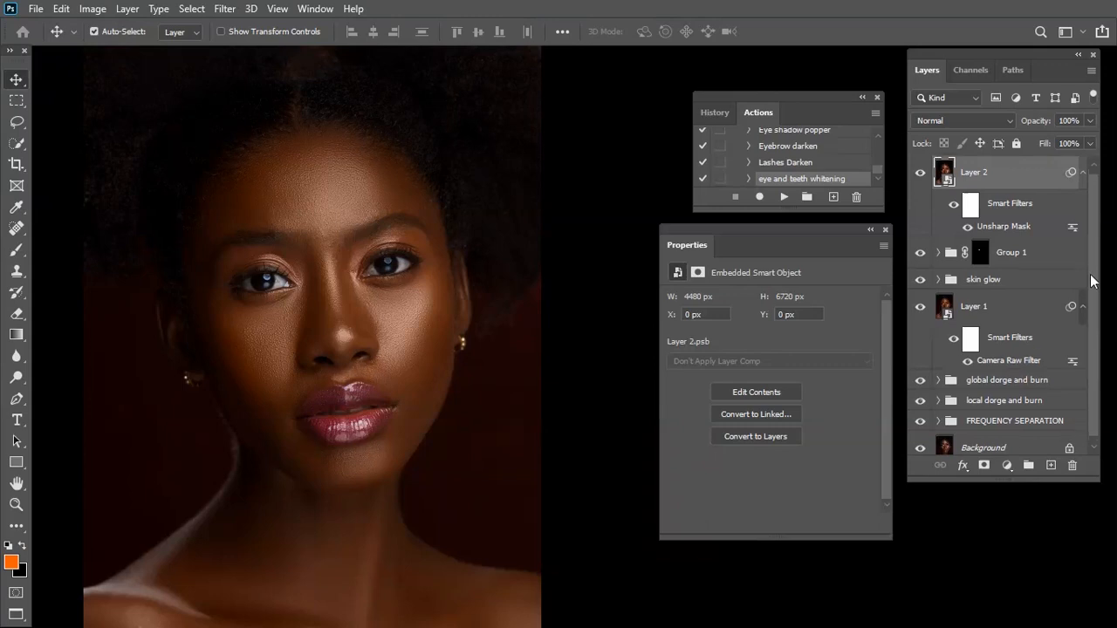
drag(1093, 277, 1090, 320)
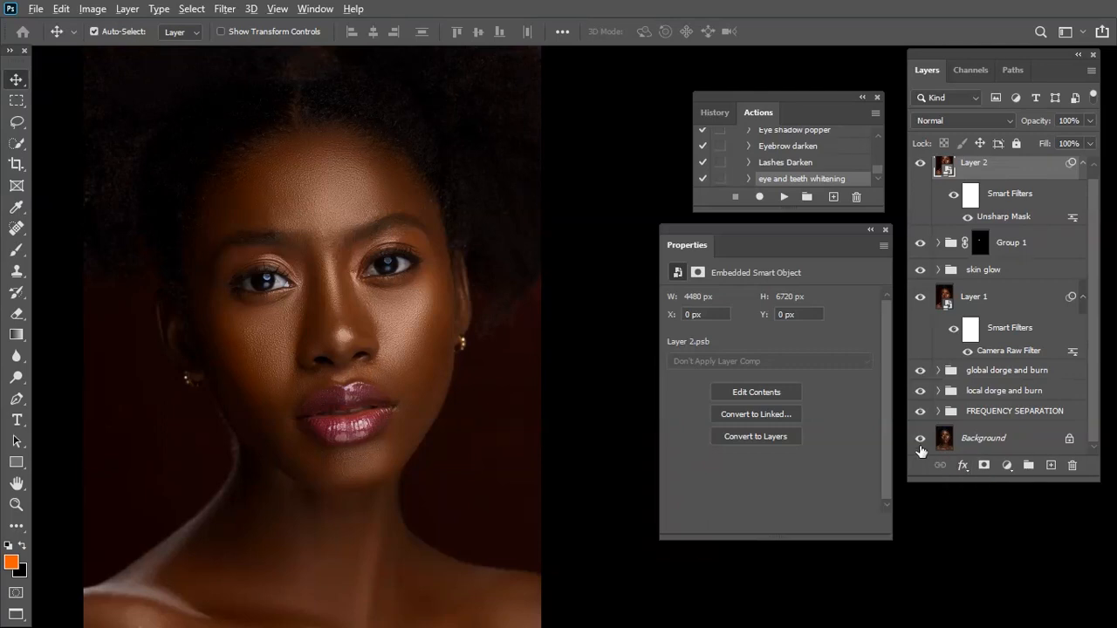
alt+click(920, 439)
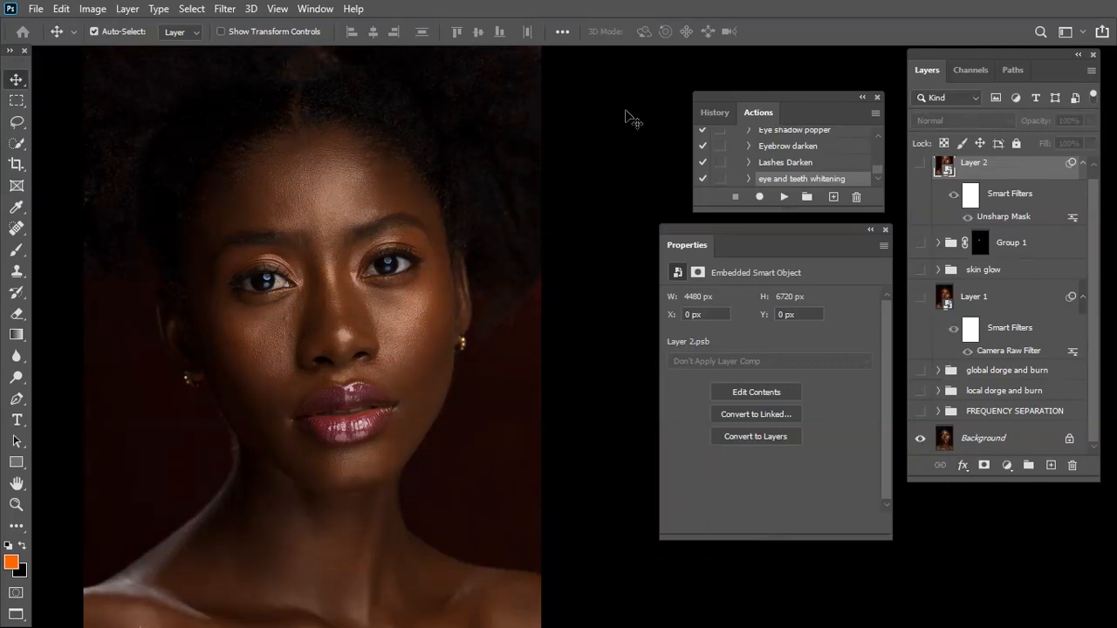
alt+click(919, 441)
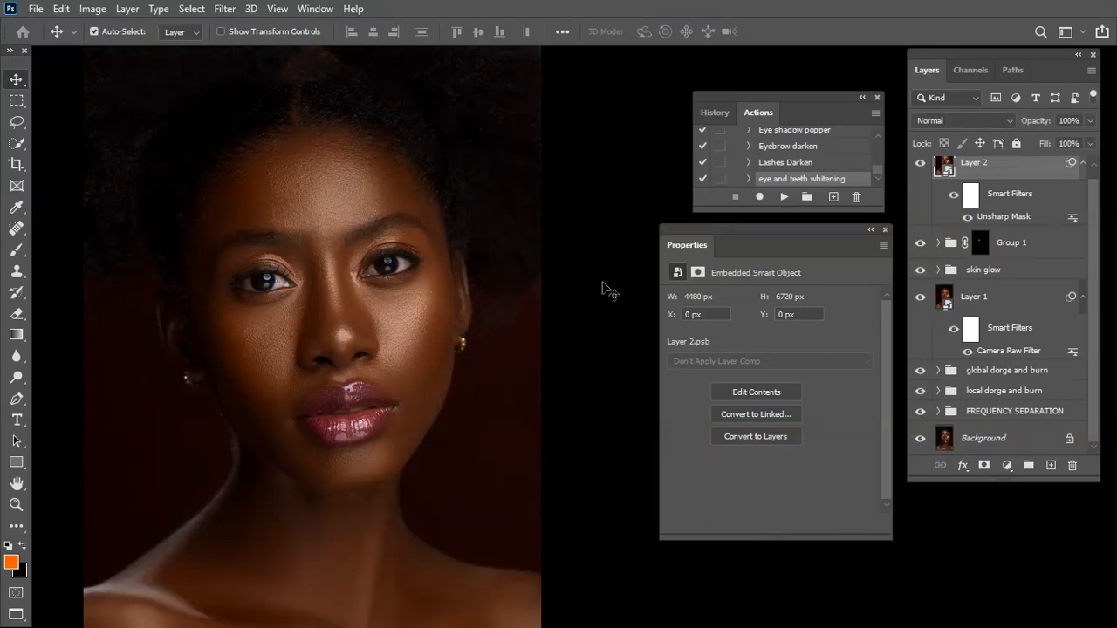
alt+click(921, 441)
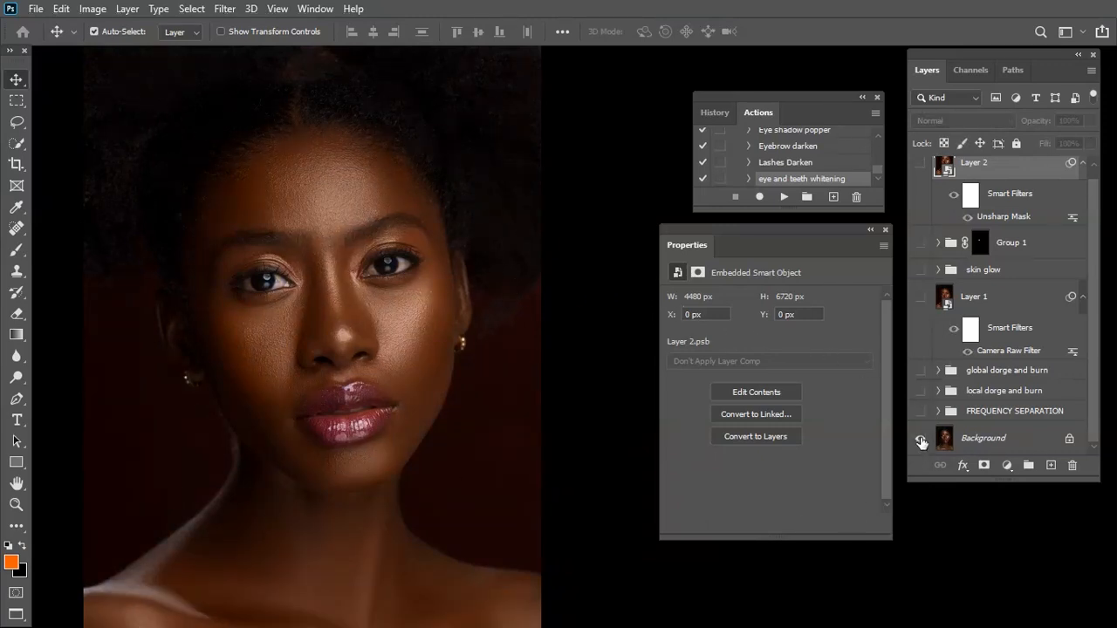
alt+click(921, 441)
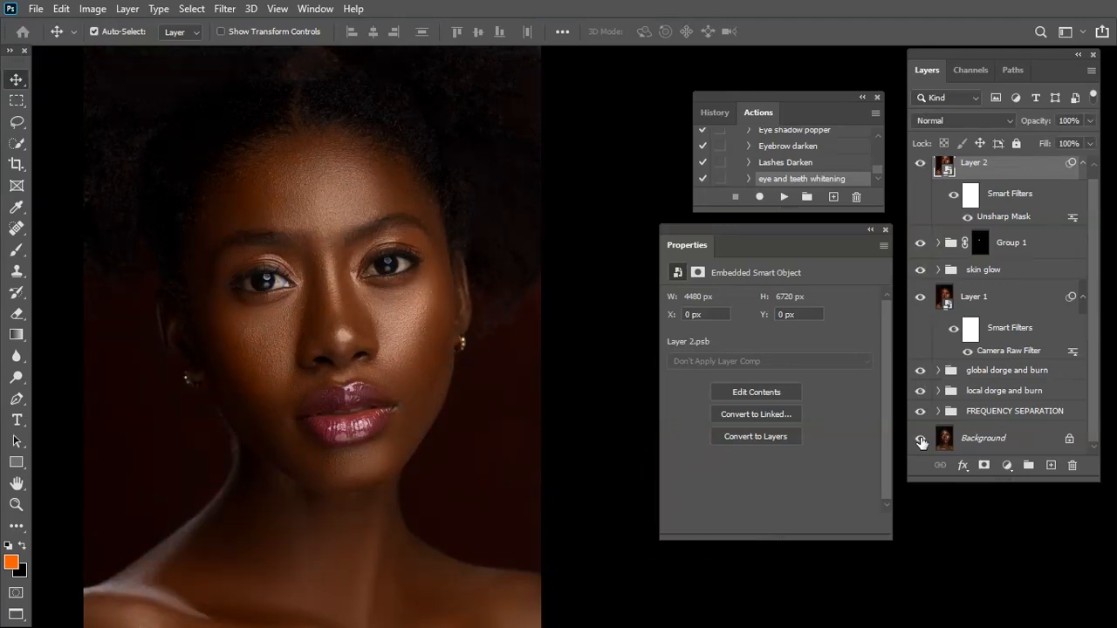